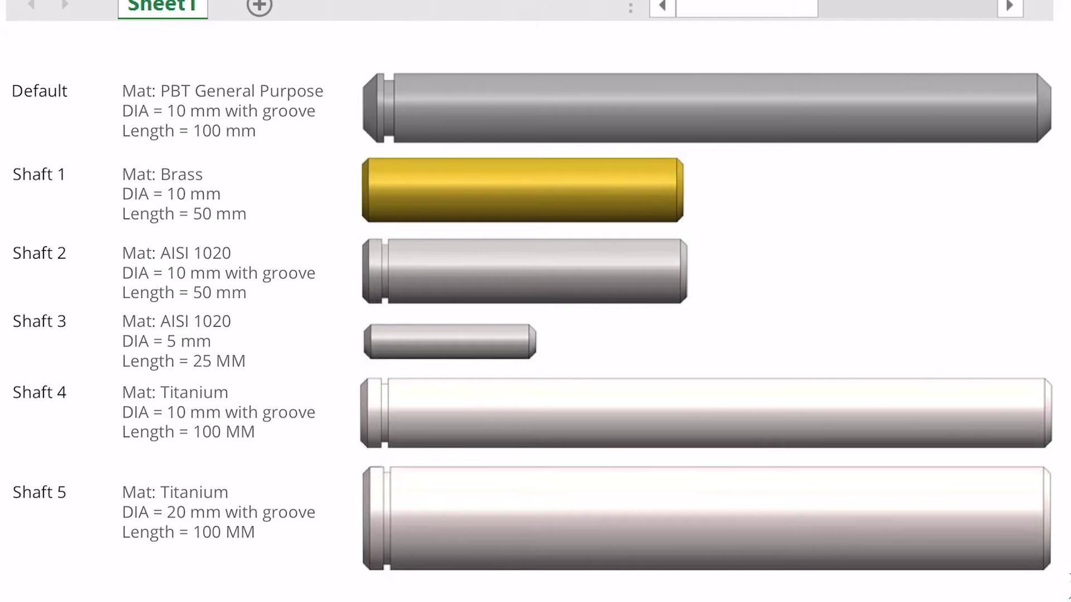
drag(682, 144, 690, 289)
drag(541, 287, 545, 391)
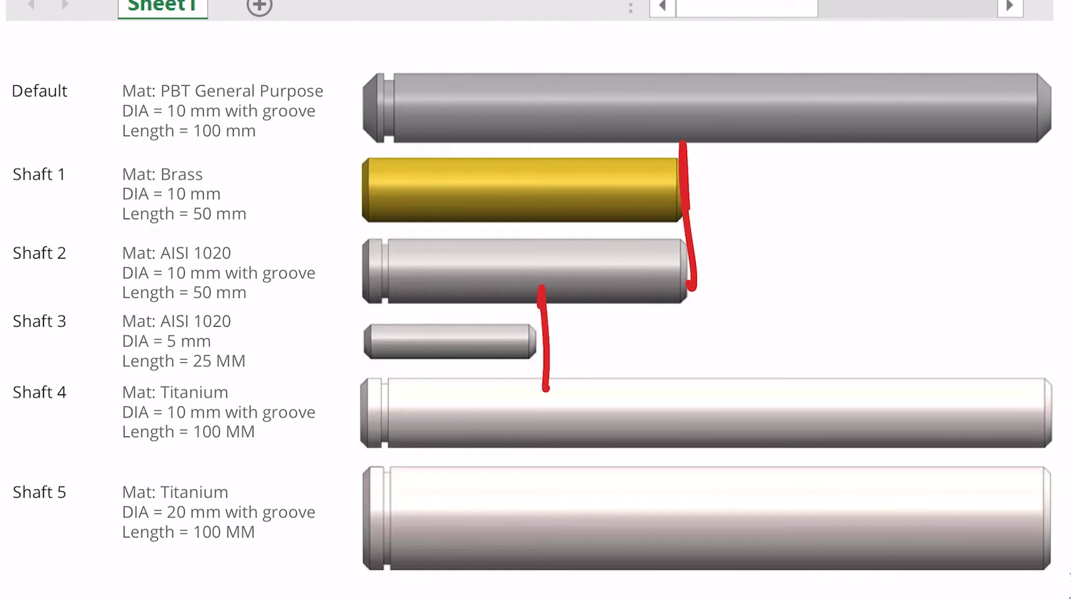
mouse_move(393, 233)
mouse_down()
mouse_move(363, 237)
mouse_move(385, 222)
mouse_up()
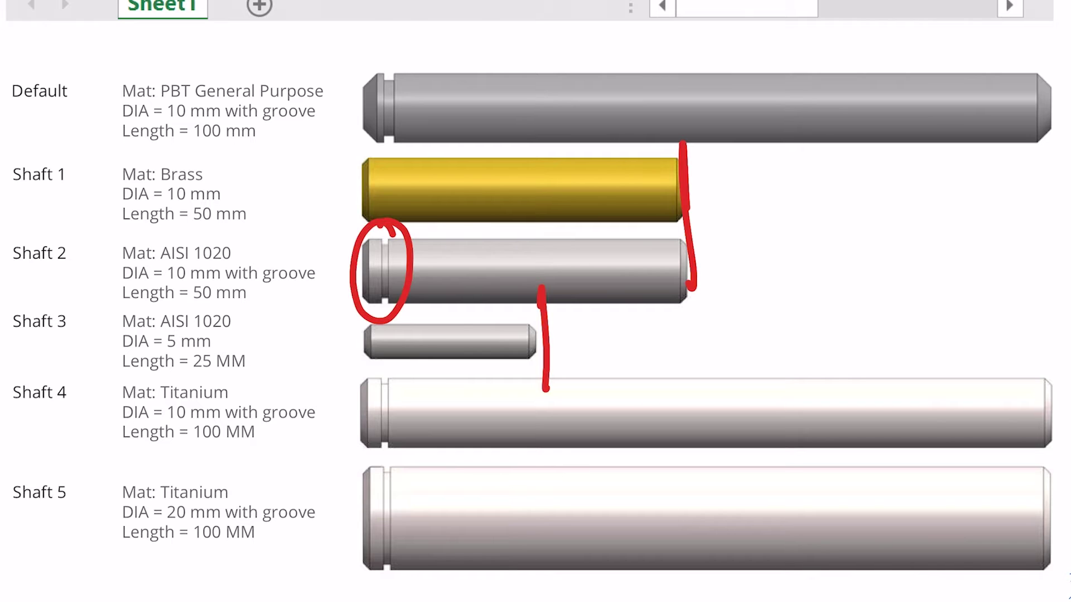
drag(382, 310, 397, 319)
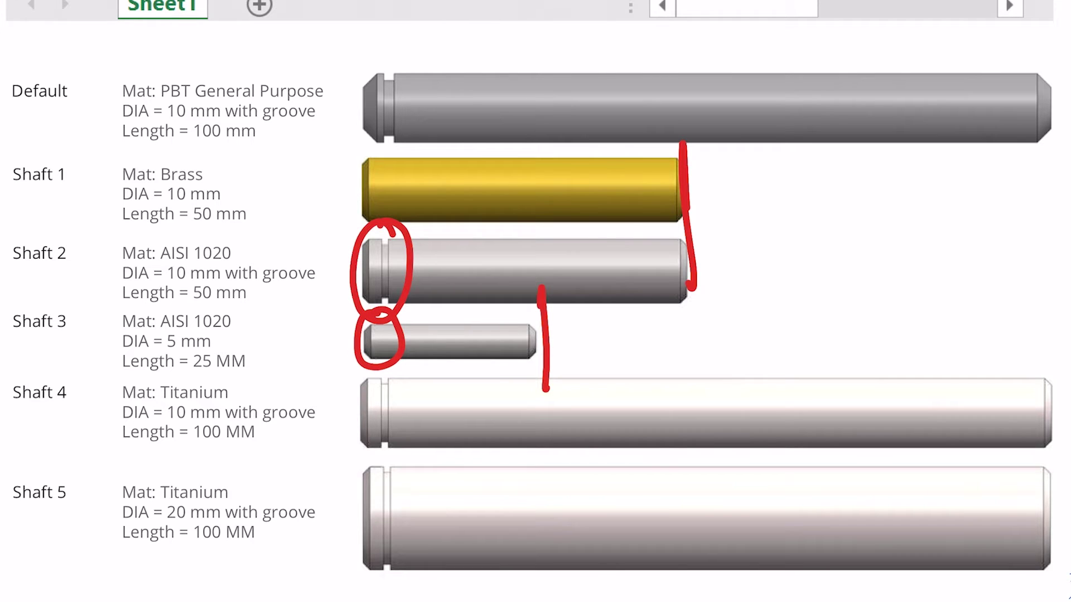
mouse_move(358, 29)
mouse_down()
mouse_move(365, 74)
mouse_move(375, 49)
mouse_up()
drag(338, 131, 361, 162)
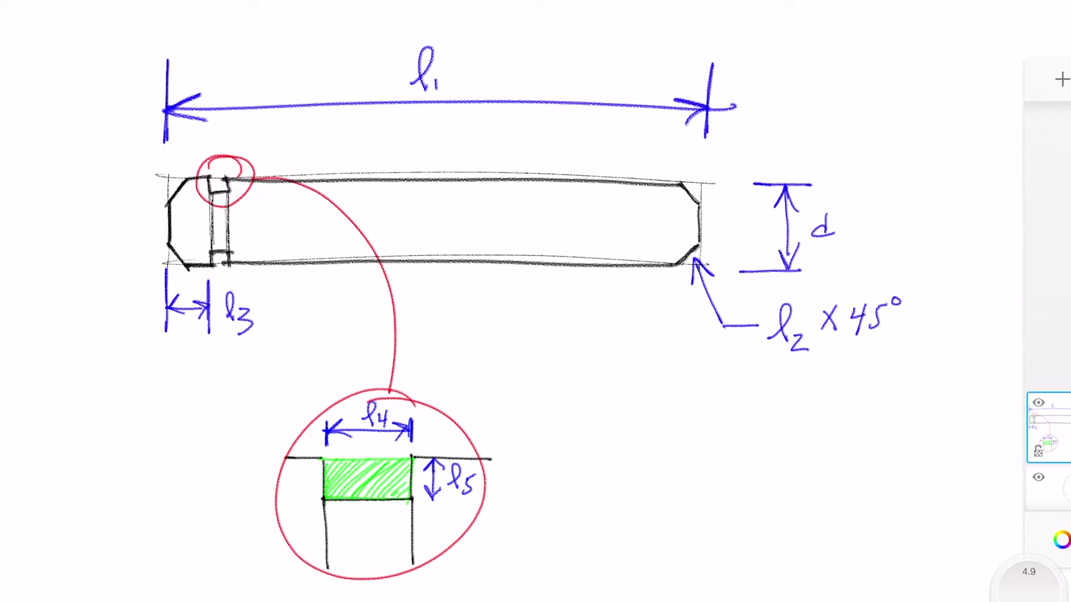
- Sketch thin guide lines for a long horizontal shaft with chamfered corners and a narrow groove near one end
drag(163, 264, 708, 265)
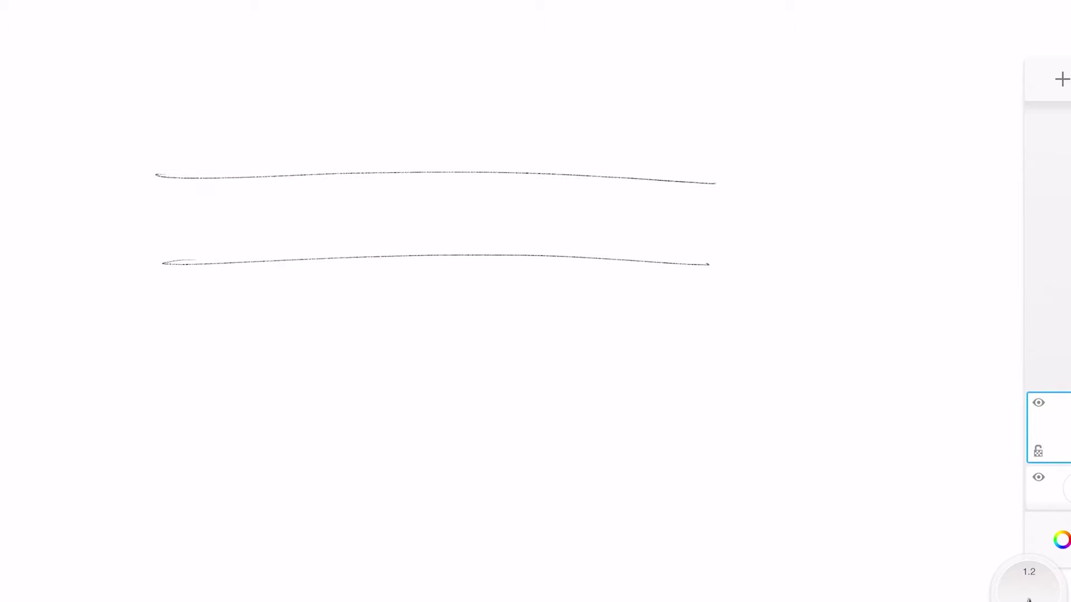
drag(168, 175, 168, 267)
drag(700, 184, 699, 273)
drag(186, 180, 169, 201)
drag(167, 242, 187, 268)
drag(680, 182, 699, 204)
drag(697, 245, 679, 265)
mouse_move(209, 177)
mouse_down()
mouse_move(213, 267)
mouse_move(230, 266)
mouse_move(229, 190)
mouse_up()
drag(212, 251, 228, 251)
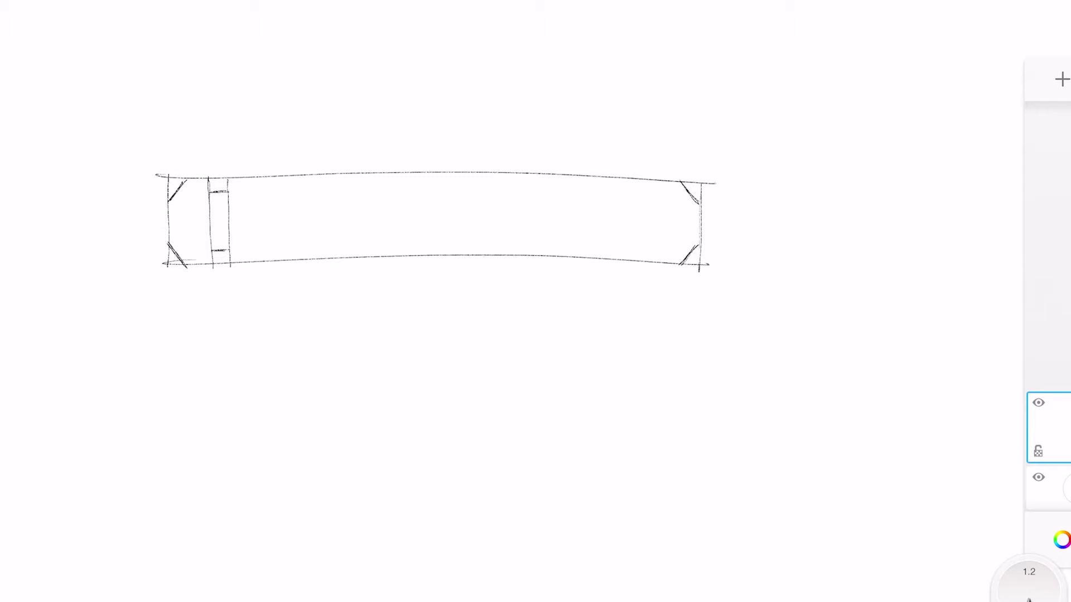
- Trace the shaft outline, chamfers and both groove edges in thicker black strokes with brush size 4.9
mouse_move(187, 179)
mouse_down()
mouse_move(167, 208)
mouse_move(170, 247)
mouse_move(189, 270)
mouse_move(228, 251)
mouse_move(229, 265)
mouse_move(675, 265)
mouse_move(698, 245)
mouse_up()
drag(698, 206, 699, 245)
mouse_move(186, 179)
mouse_down()
mouse_move(211, 176)
mouse_move(210, 193)
mouse_up()
mouse_move(210, 193)
mouse_down()
mouse_move(227, 178)
mouse_move(681, 184)
mouse_move(699, 204)
mouse_up()
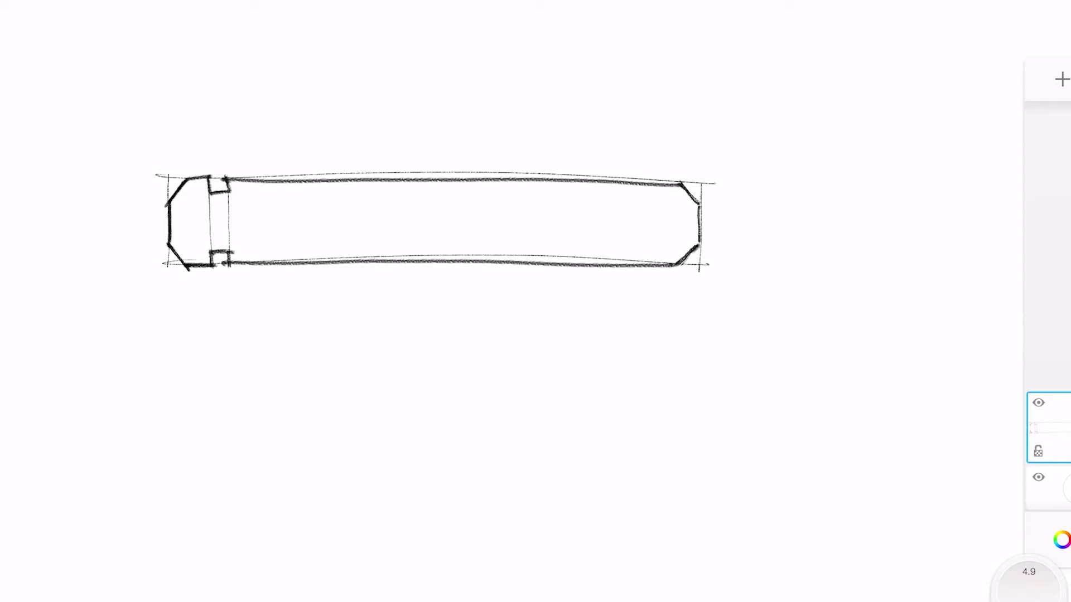
drag(1029, 571, 1029, 591)
drag(211, 195, 214, 249)
drag(228, 208, 227, 257)
- Switch the brush colour to blue and draw the overall length dimension above the shaft, labelled l1
click(1061, 540)
drag(850, 492, 915, 426)
click(1062, 540)
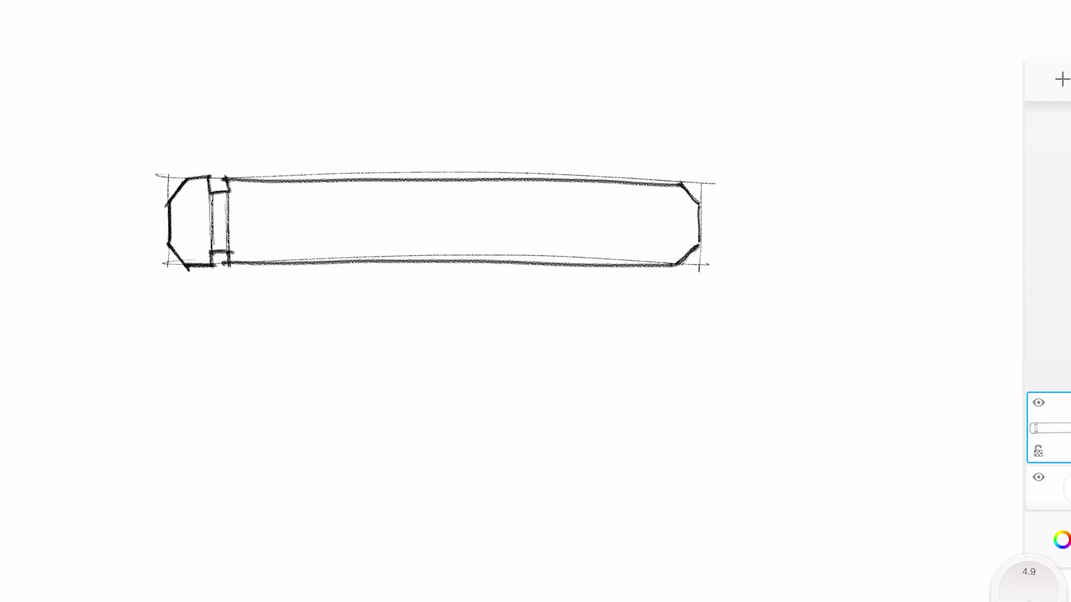
drag(166, 142, 168, 59)
drag(706, 138, 713, 63)
drag(168, 108, 737, 106)
mouse_move(201, 94)
mouse_down()
mouse_move(164, 110)
mouse_move(207, 120)
mouse_up()
mouse_move(675, 100)
mouse_down()
mouse_move(707, 108)
mouse_move(686, 124)
mouse_up()
drag(411, 84, 436, 89)
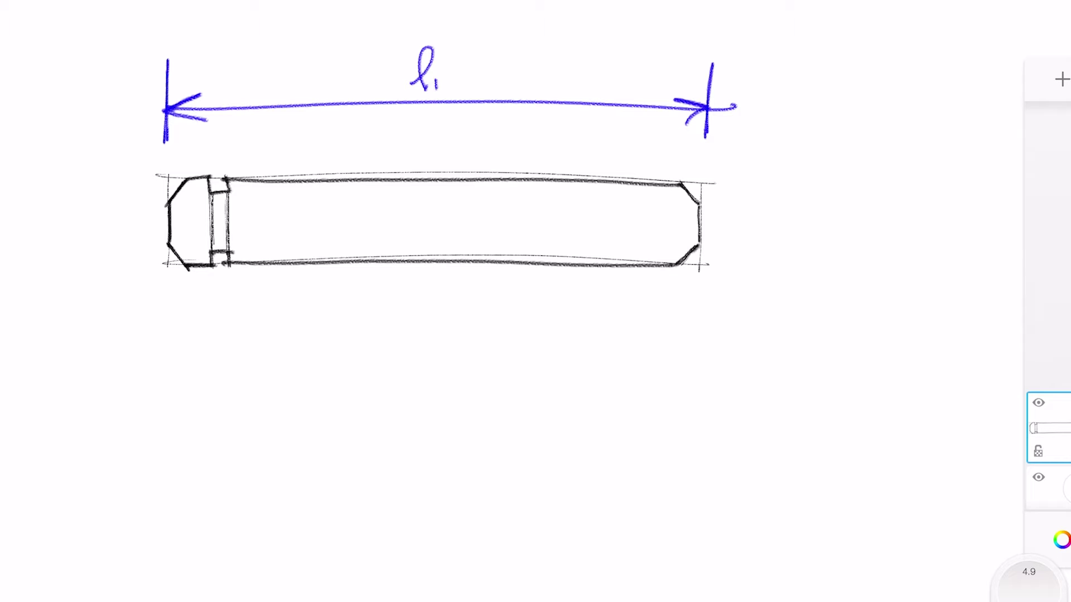
- Draw a vertical diameter dimension beside the chamfered end opposite the groove and label it d
drag(753, 184, 812, 184)
drag(740, 271, 802, 271)
mouse_move(787, 186)
mouse_down()
mouse_move(788, 271)
mouse_move(801, 242)
mouse_up()
mouse_move(775, 207)
mouse_down()
mouse_move(787, 187)
mouse_move(799, 212)
mouse_move(835, 233)
mouse_up()
- Draw a leader to the lower chamfer at the end opposite the groove and label it l2 × 45°
mouse_move(695, 263)
mouse_down()
mouse_move(725, 327)
mouse_move(704, 268)
mouse_move(714, 275)
mouse_move(691, 285)
mouse_up()
mouse_move(723, 327)
mouse_down()
mouse_move(788, 310)
mouse_move(786, 341)
mouse_move(809, 351)
mouse_up()
mouse_move(824, 311)
mouse_down()
mouse_move(836, 330)
mouse_move(821, 331)
mouse_move(867, 316)
mouse_up()
mouse_move(866, 303)
mouse_down()
mouse_move(859, 333)
mouse_move(889, 304)
mouse_up()
drag(895, 304, 895, 301)
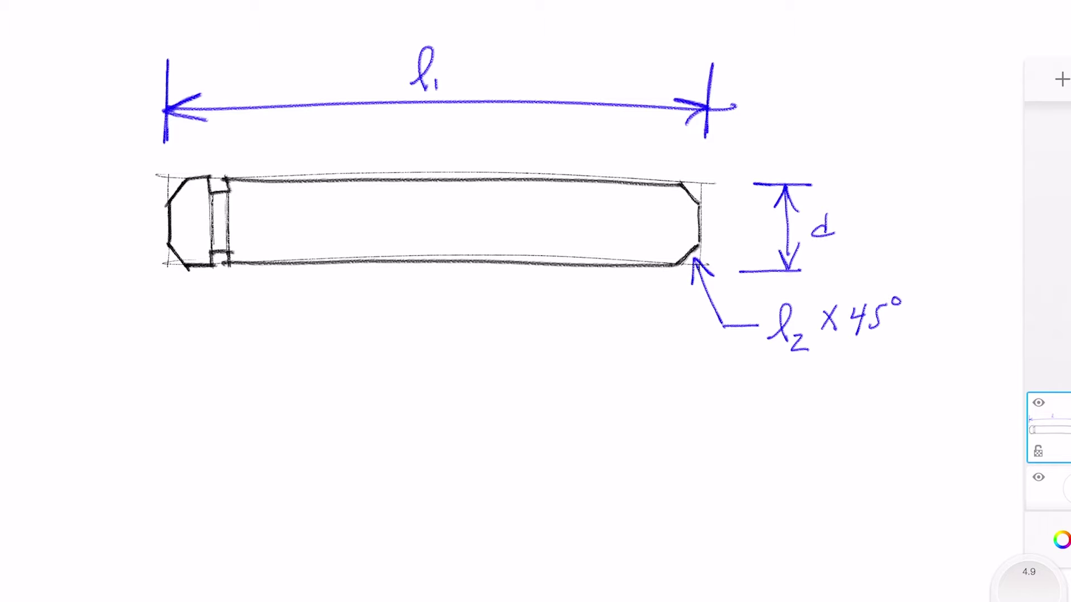
- Draw the dimension from the shaft's end to the groove below the outline and label it l3
mouse_move(166, 302)
mouse_down()
mouse_move(167, 268)
mouse_move(166, 331)
mouse_up()
drag(208, 281, 209, 333)
mouse_move(167, 308)
mouse_down()
mouse_move(208, 306)
mouse_move(199, 318)
mouse_move(178, 296)
mouse_move(185, 314)
mouse_move(235, 319)
mouse_move(241, 335)
mouse_up()
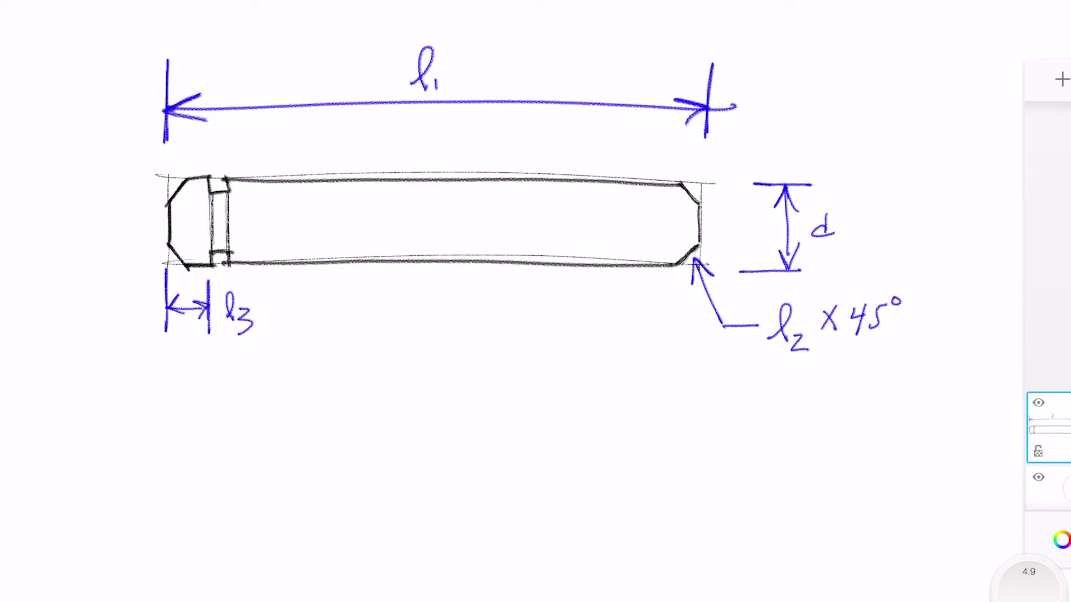
- Switch the brush colour to red, circle the groove and lead a line to a large detail circle below
click(1063, 540)
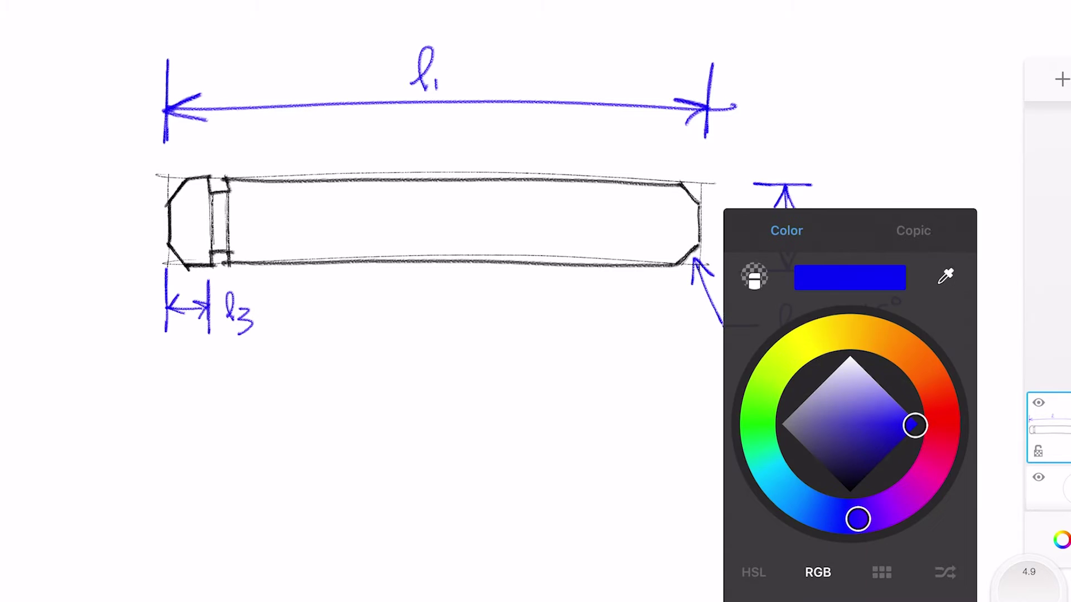
drag(858, 520, 946, 429)
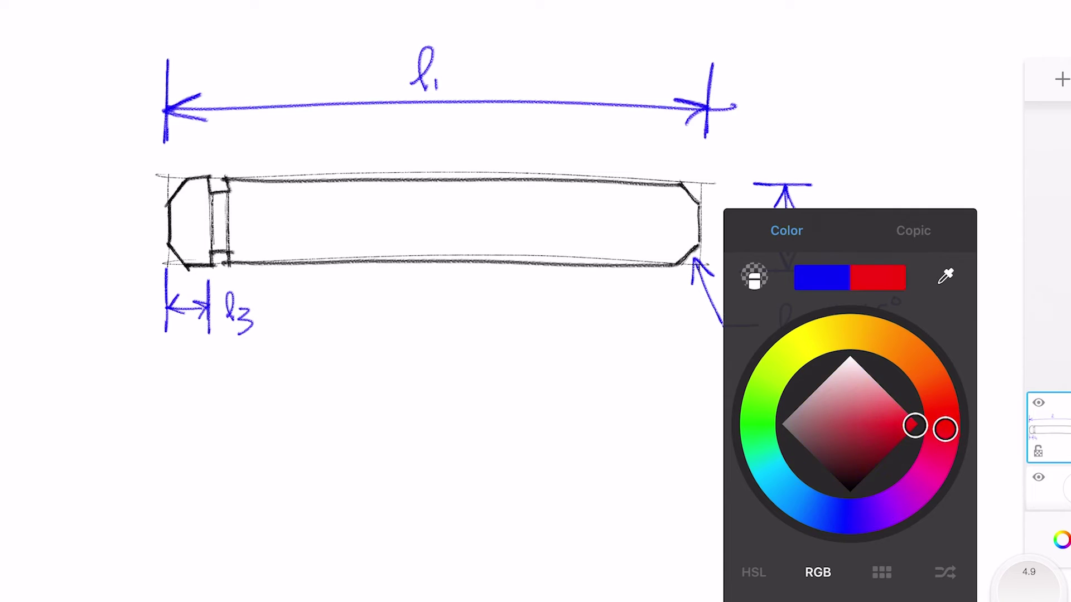
click(614, 402)
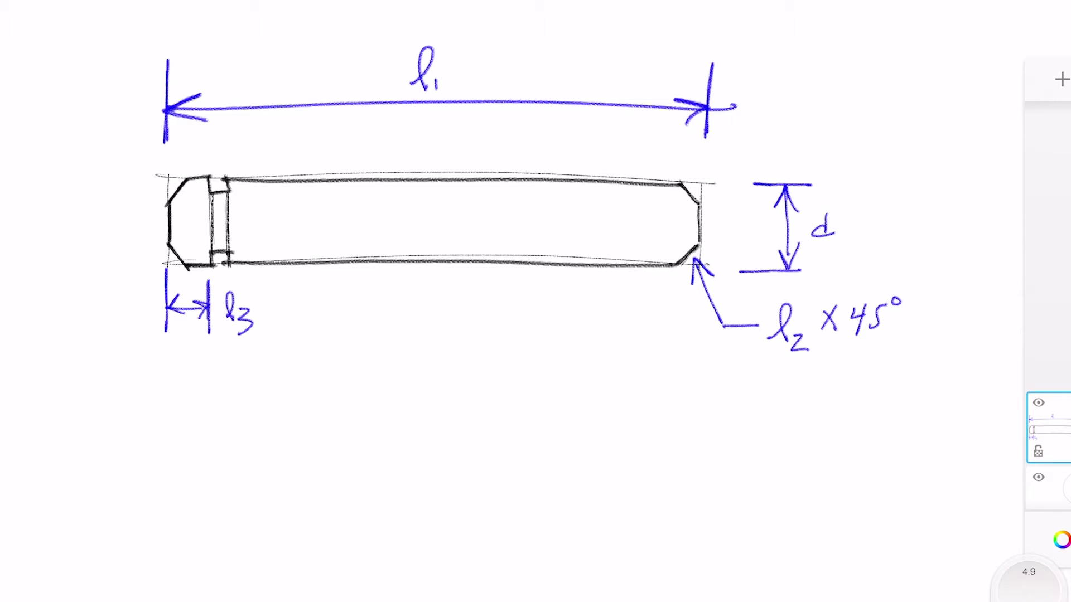
drag(240, 178, 196, 190)
drag(196, 189, 253, 178)
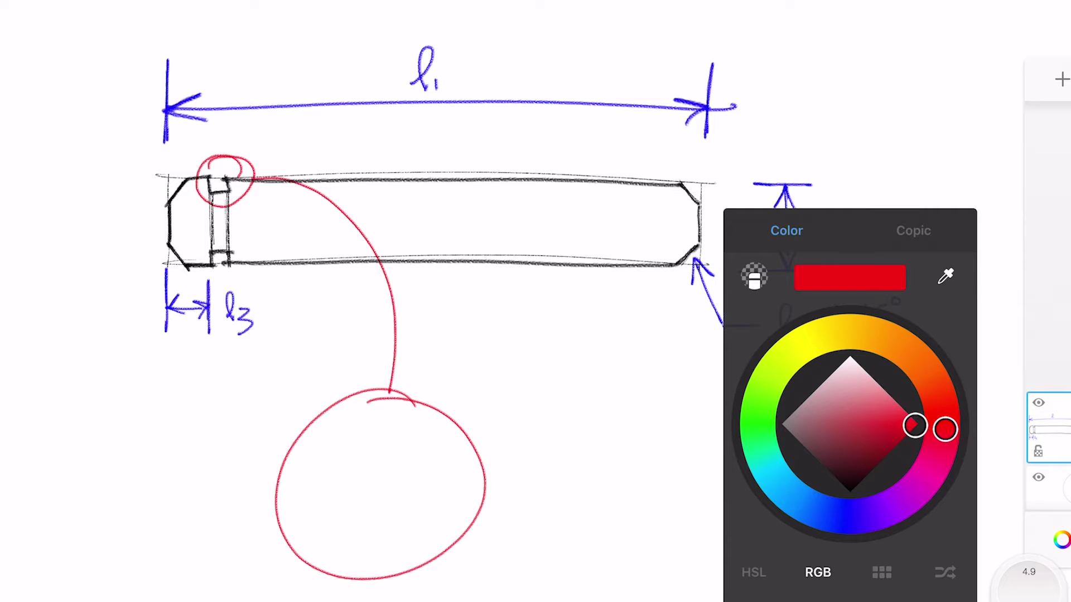
- Switch the brush colour to black and draw the enlarged groove profile inside the detail circle
drag(915, 425, 850, 492)
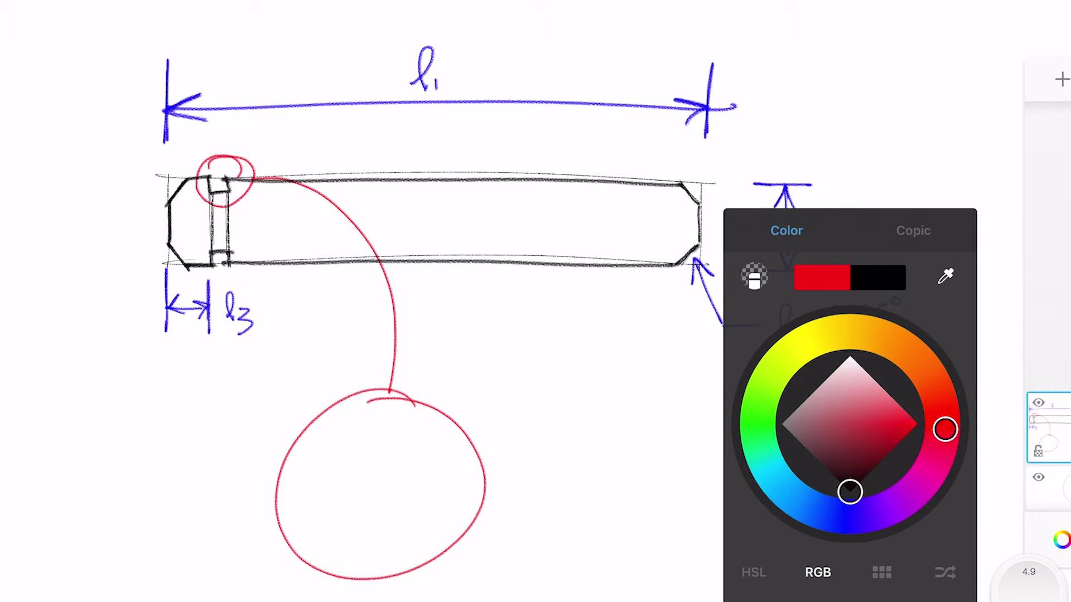
mouse_move(284, 458)
mouse_down()
mouse_move(323, 458)
mouse_move(323, 499)
mouse_move(397, 500)
mouse_move(412, 490)
mouse_move(411, 456)
mouse_move(491, 459)
mouse_up()
drag(323, 497, 327, 569)
drag(411, 495, 414, 565)
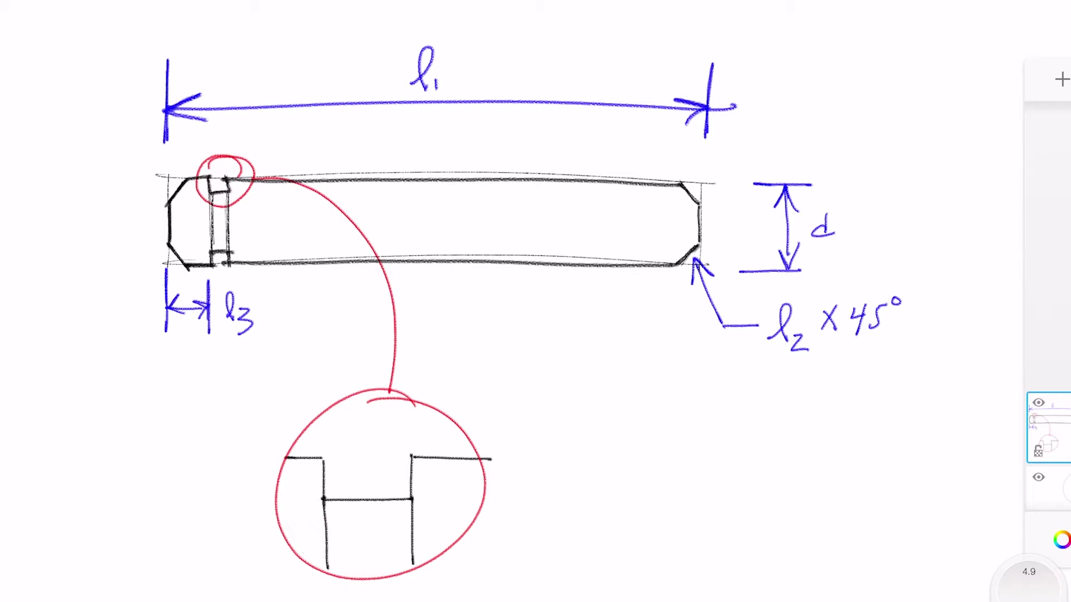
- Switch the brush colour to green and outline and hatch the removed groove area in the detail view
click(1062, 540)
click(918, 425)
drag(756, 410, 755, 427)
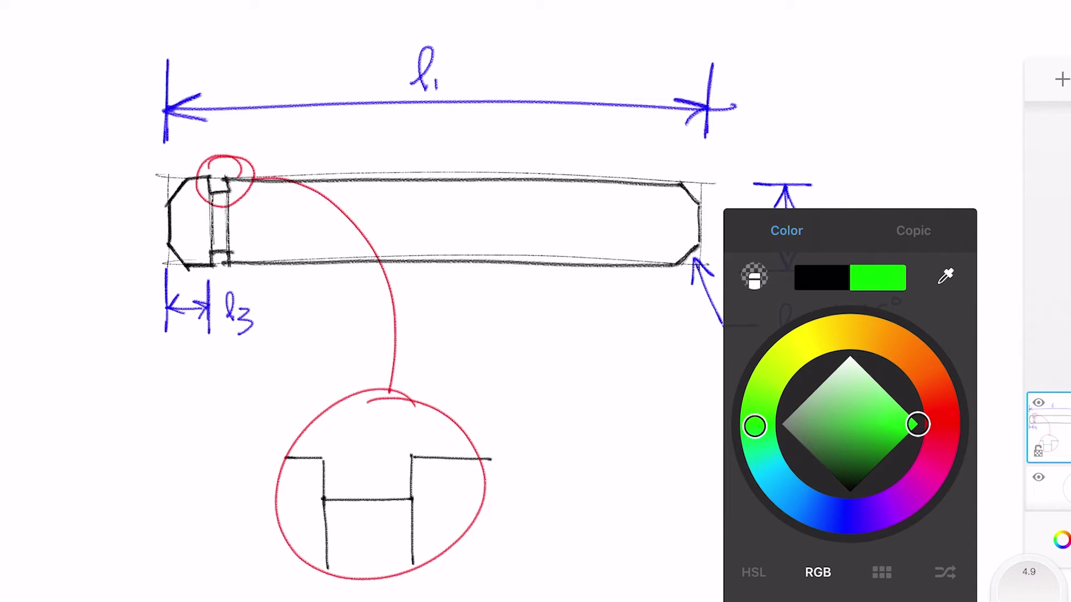
click(602, 424)
drag(321, 459, 412, 458)
mouse_move(325, 461)
mouse_down()
mouse_move(326, 497)
mouse_move(409, 498)
mouse_up()
drag(412, 461, 410, 498)
drag(336, 460, 326, 472)
mouse_move(341, 460)
mouse_down()
mouse_move(327, 481)
mouse_move(335, 496)
mouse_up()
mouse_move(384, 461)
mouse_down()
mouse_move(345, 496)
mouse_move(365, 497)
mouse_up()
drag(410, 459, 379, 495)
mouse_move(410, 470)
mouse_down()
mouse_move(377, 498)
mouse_move(390, 497)
mouse_up()
drag(412, 488, 357, 497)
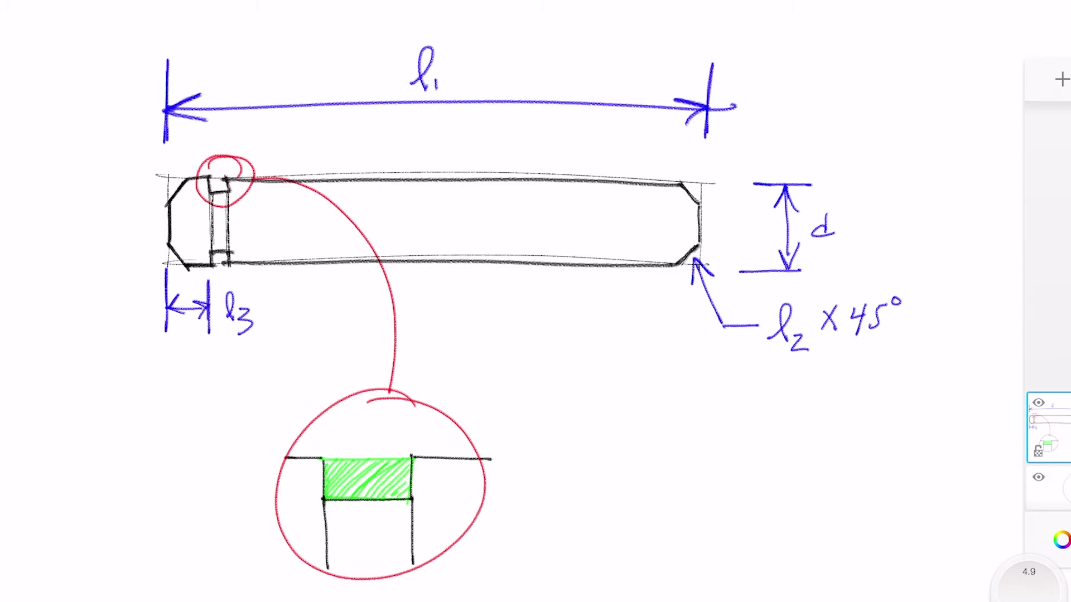
- Switch back to blue and dimension the enlarged groove's width as l4 and its depth as l5
click(1061, 540)
drag(755, 427, 855, 519)
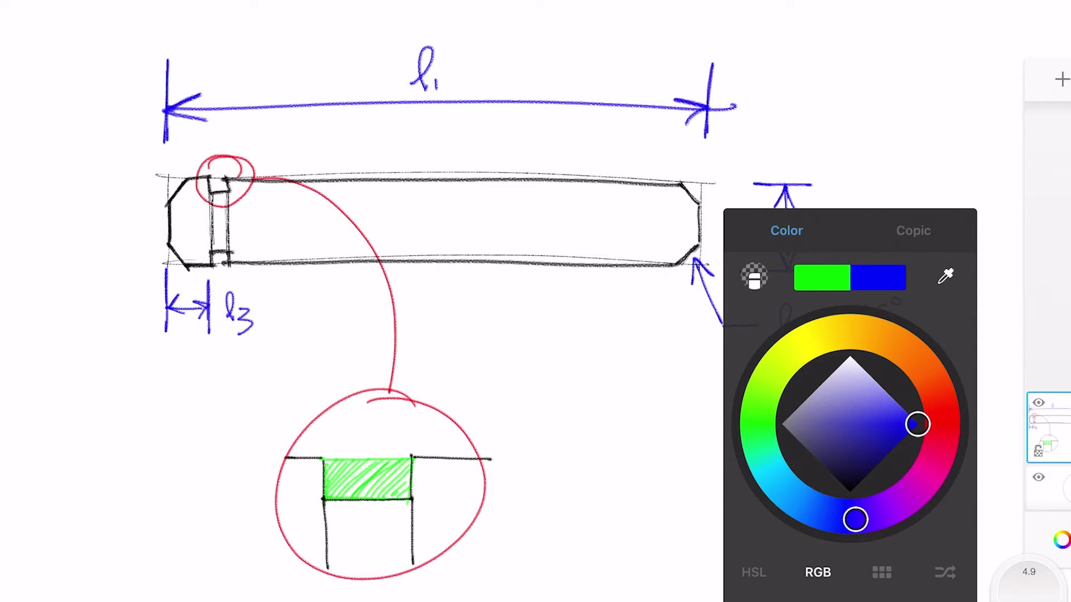
click(1062, 540)
drag(327, 422, 327, 447)
drag(411, 419, 411, 444)
mouse_move(323, 430)
mouse_down()
mouse_move(411, 431)
mouse_move(328, 431)
mouse_move(397, 440)
mouse_move(377, 424)
mouse_move(386, 428)
mouse_up()
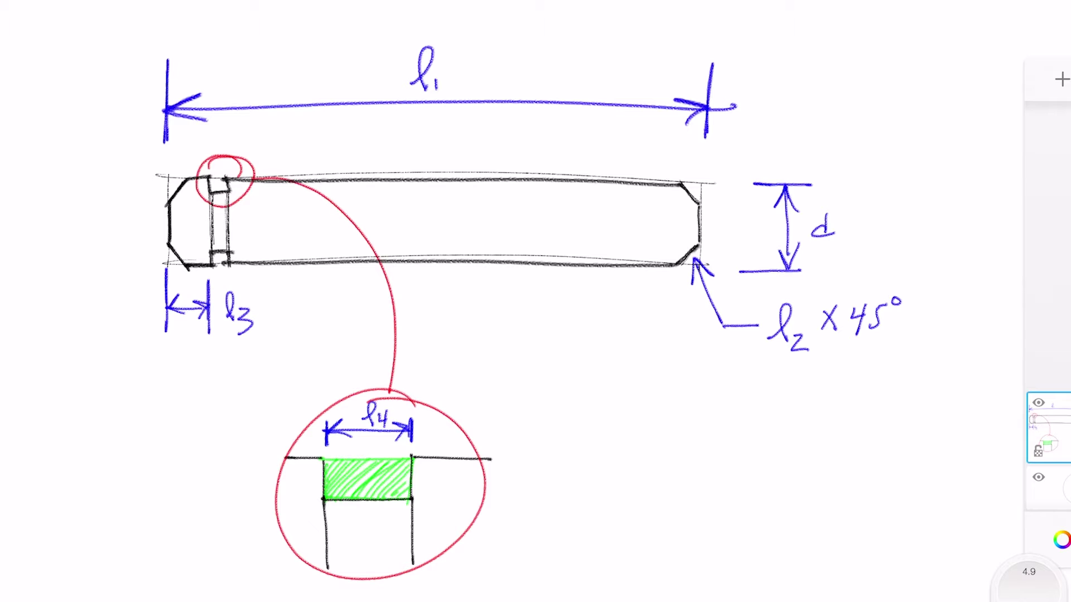
mouse_move(433, 459)
mouse_down()
mouse_move(434, 494)
mouse_move(434, 459)
mouse_move(462, 496)
mouse_up()
drag(467, 477, 476, 475)
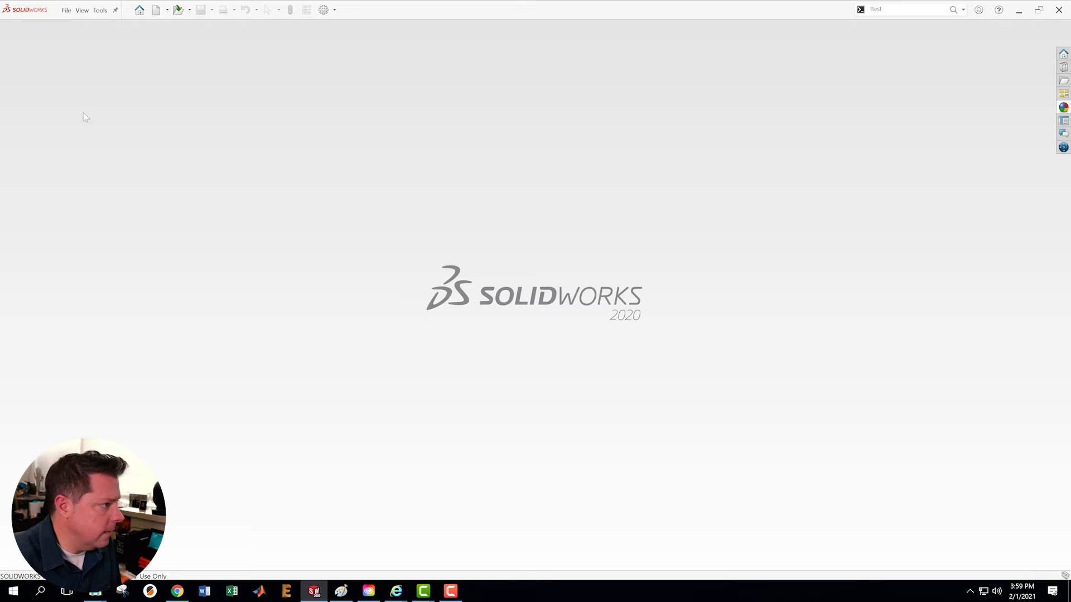
- In SOLIDWORKS, create a new part and save it in the documents folder as DTableEx
click(67, 10)
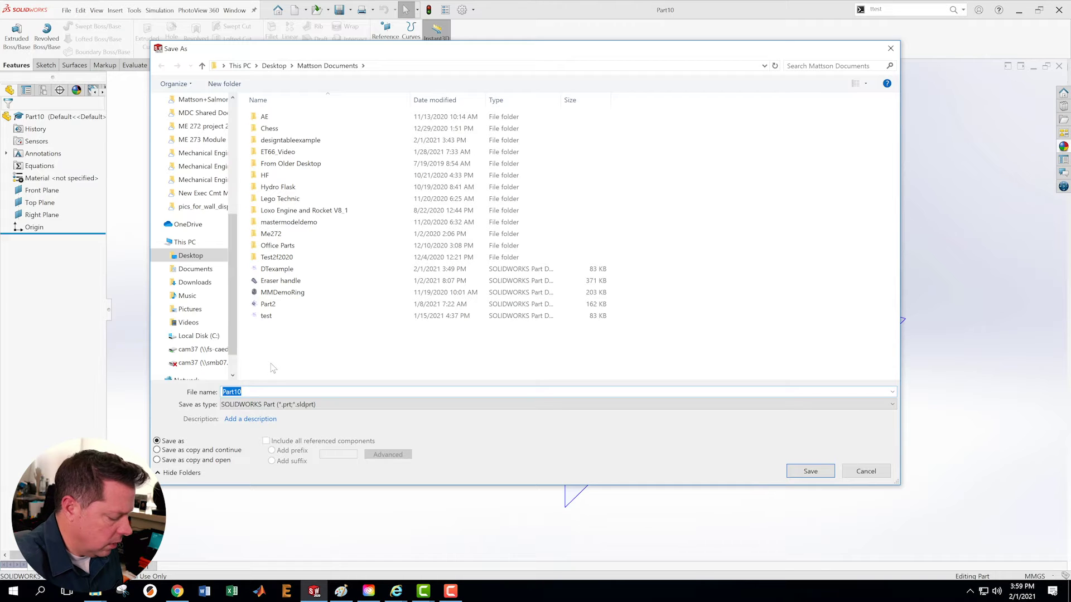
text(DT)
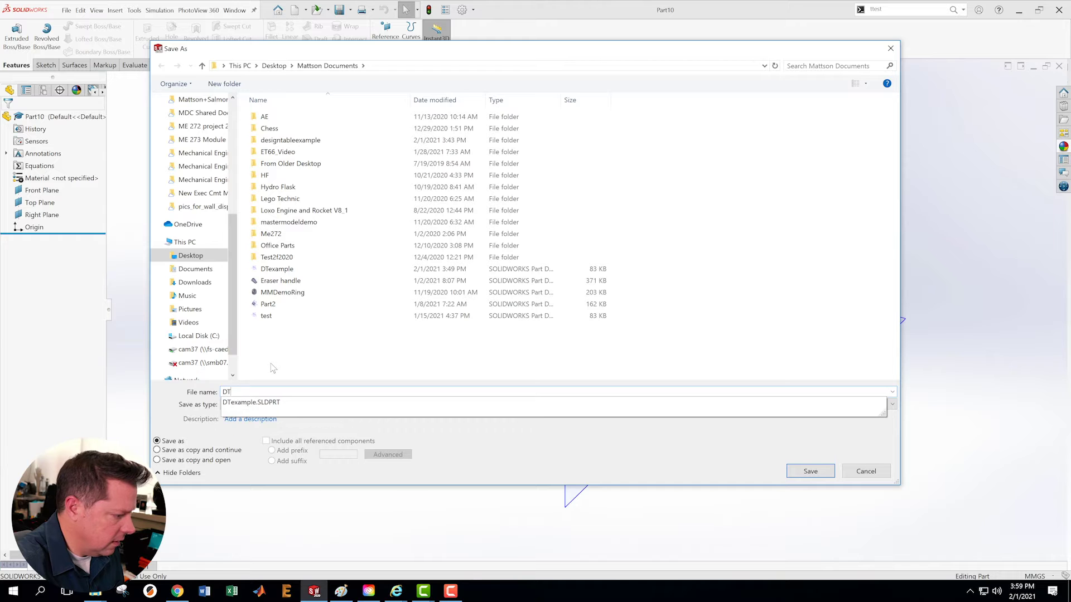
text(ablee)
key(BackSpace)
text(Ex)
key(Return)
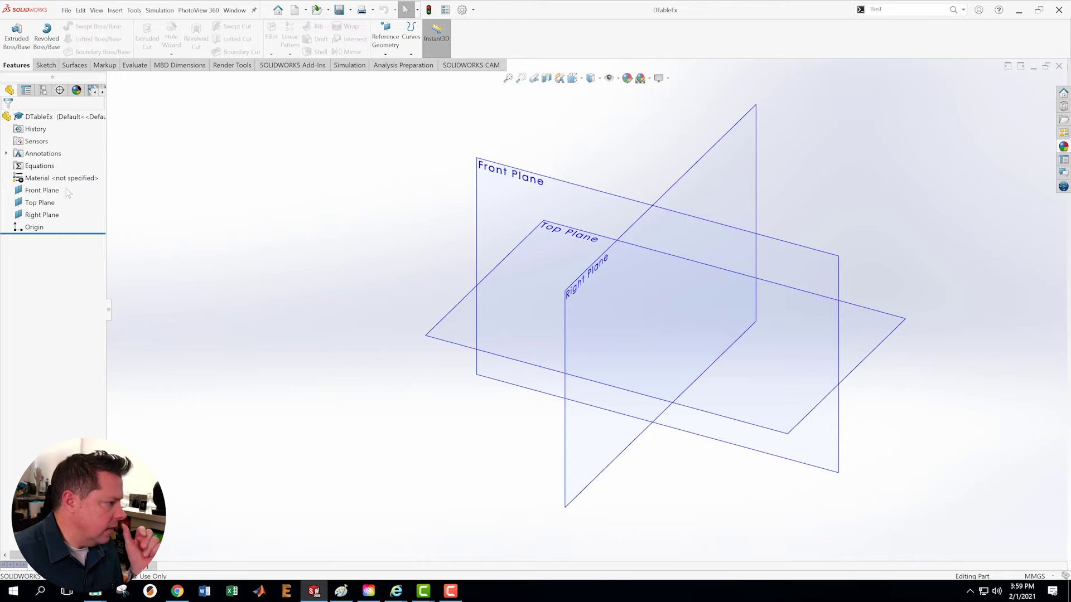
- Open the part's material library and look through the Plastics, Carbon Fibers, Silicons and Rubber categories for a suitable material
right_click(34, 180)
click(57, 187)
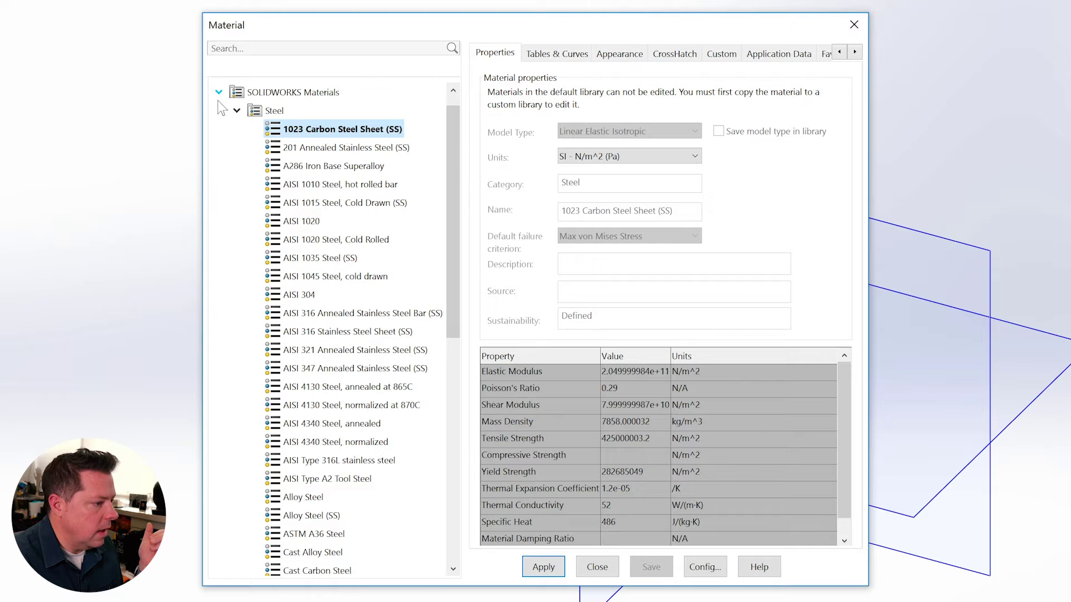
click(236, 129)
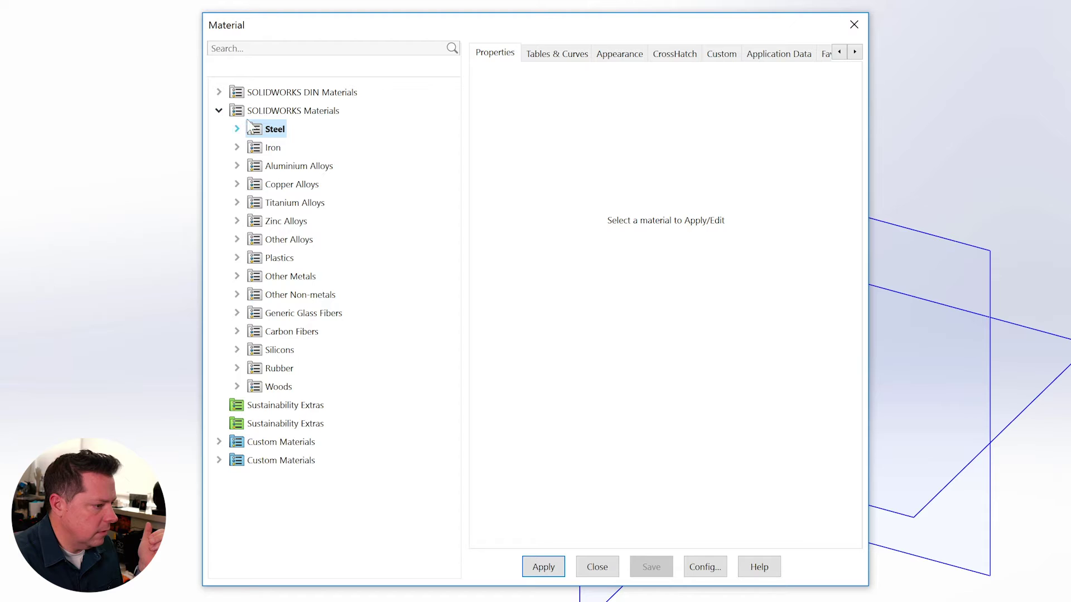
click(236, 257)
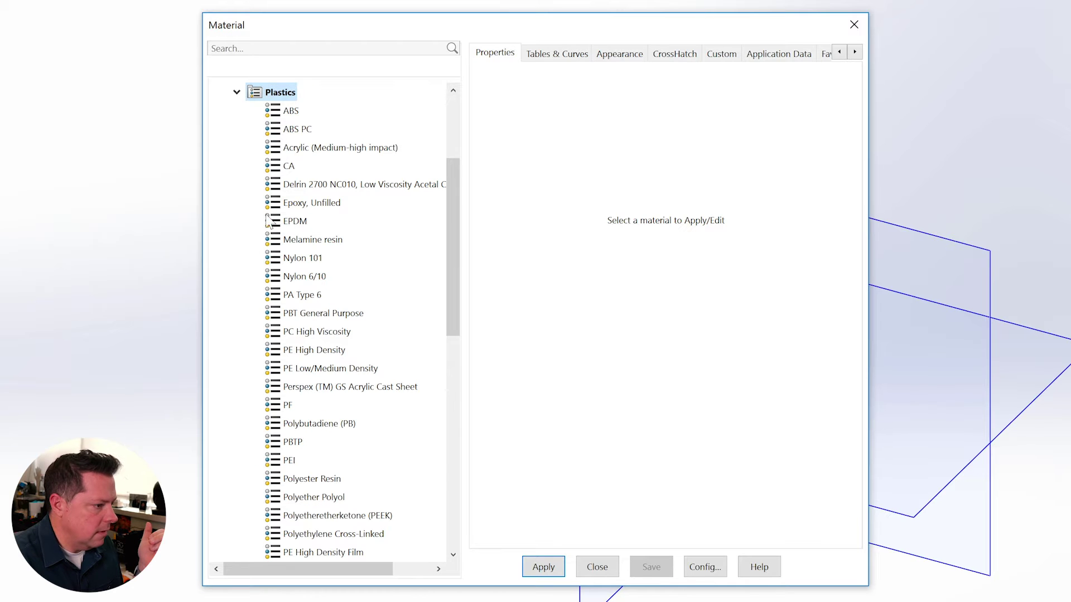
scroll(360, 524, down, 7)
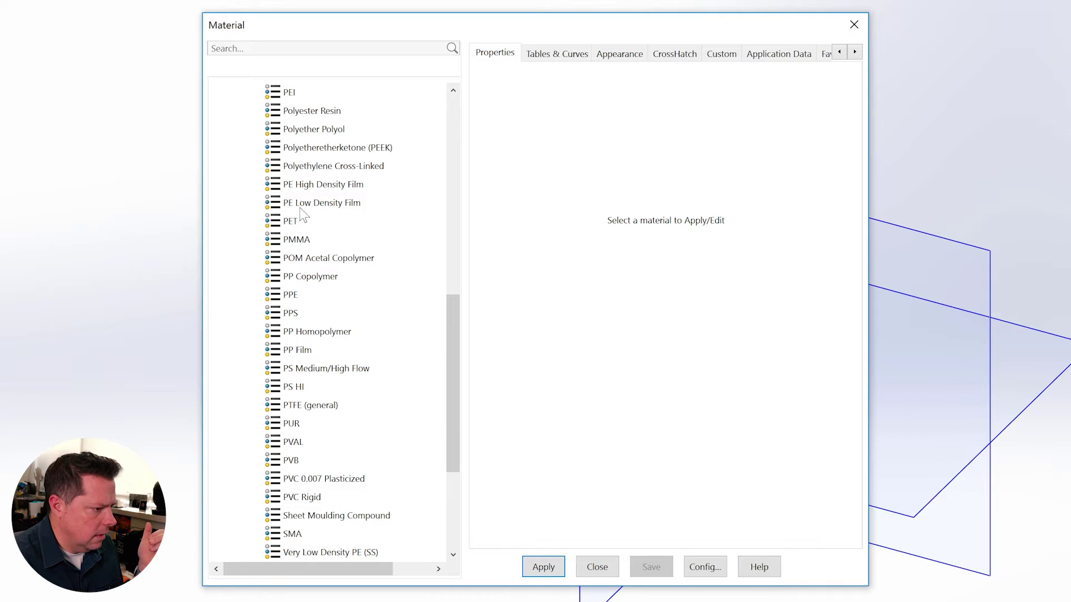
scroll(328, 413, down, 3)
scroll(329, 412, down, 1)
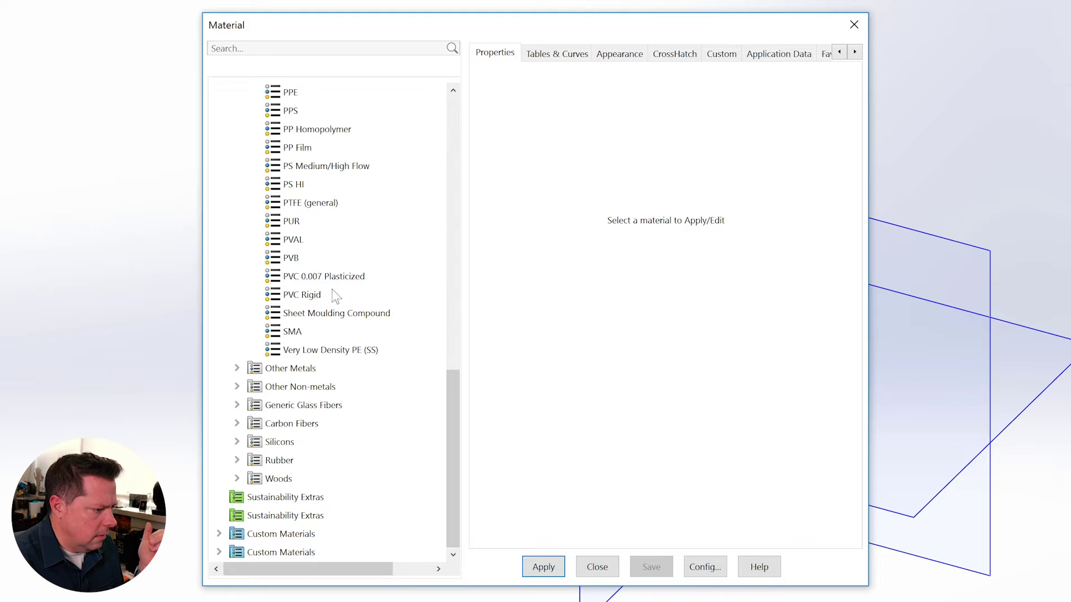
scroll(333, 287, up, 12)
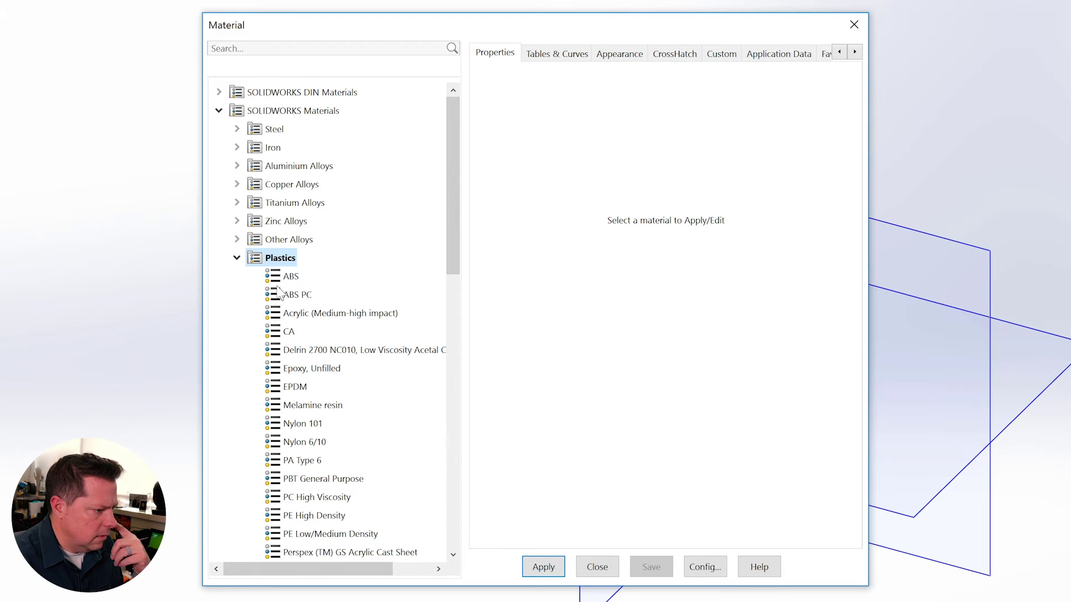
click(236, 258)
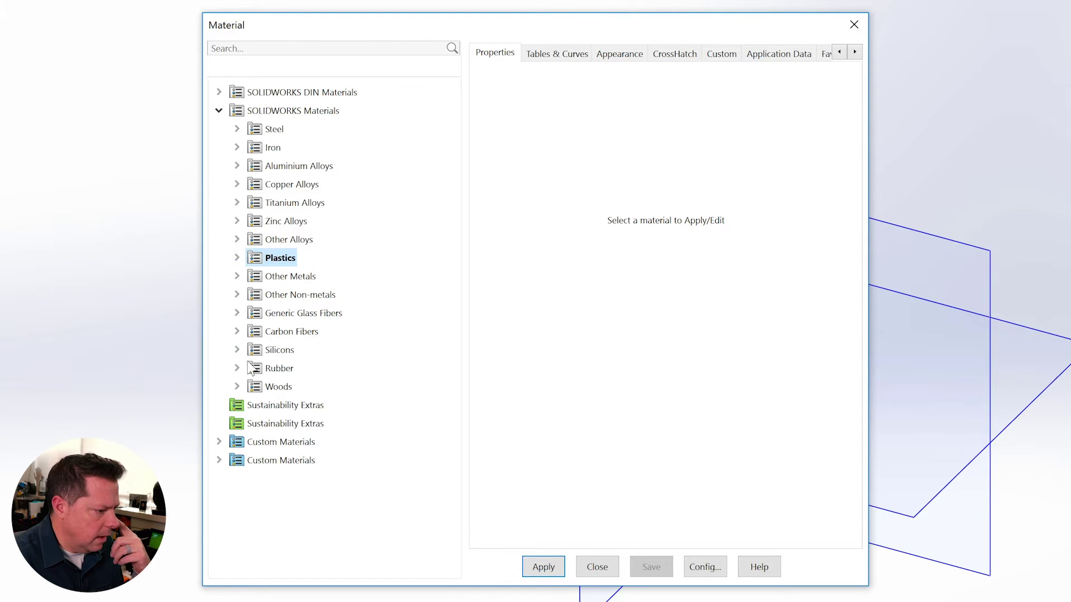
click(236, 332)
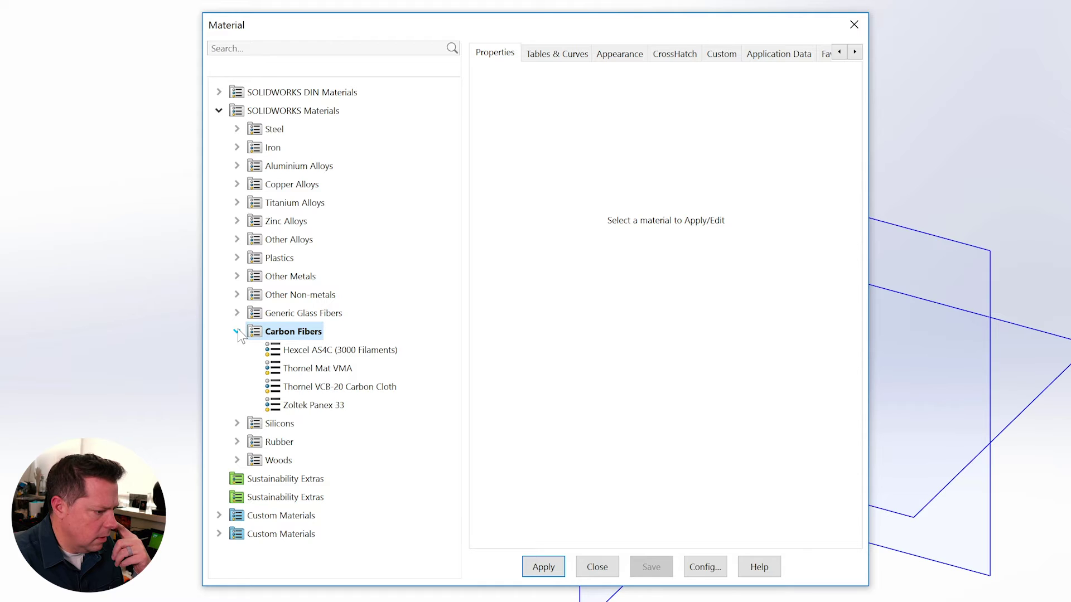
click(236, 424)
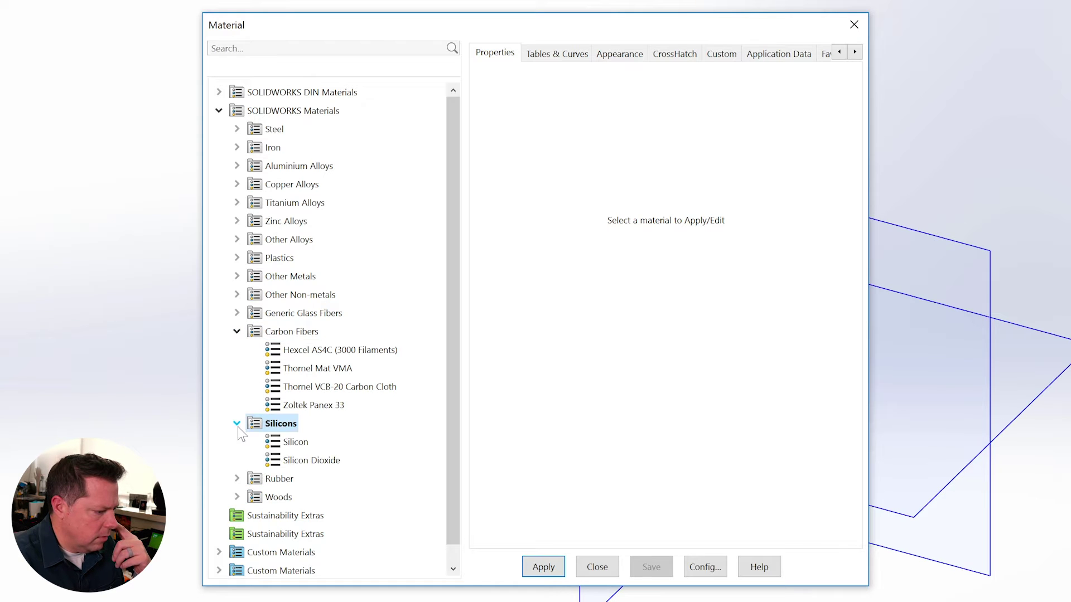
click(237, 479)
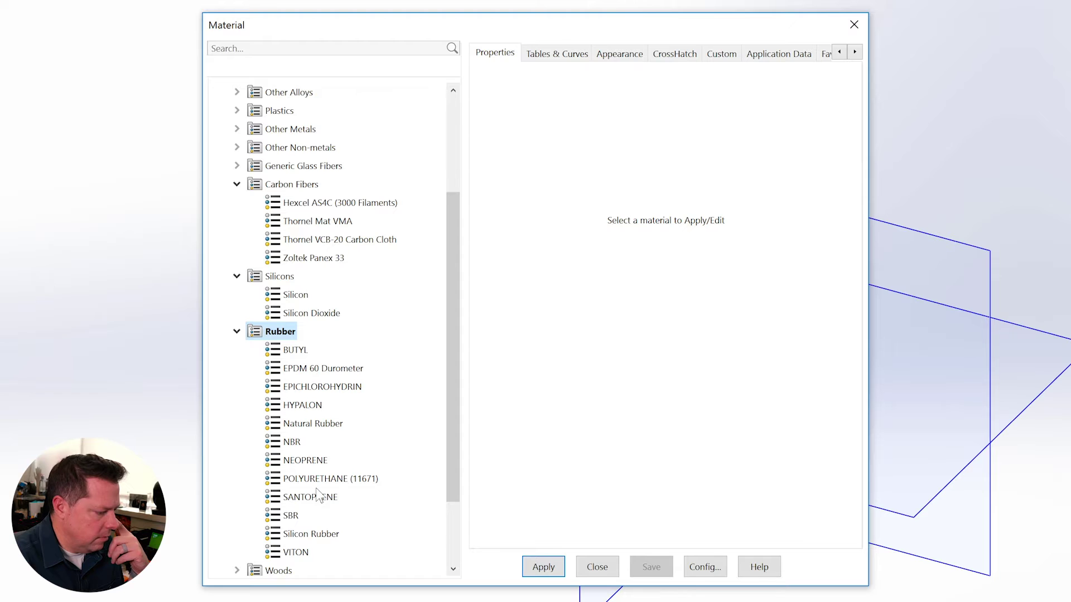
scroll(305, 471, down, 2)
scroll(288, 457, up, 5)
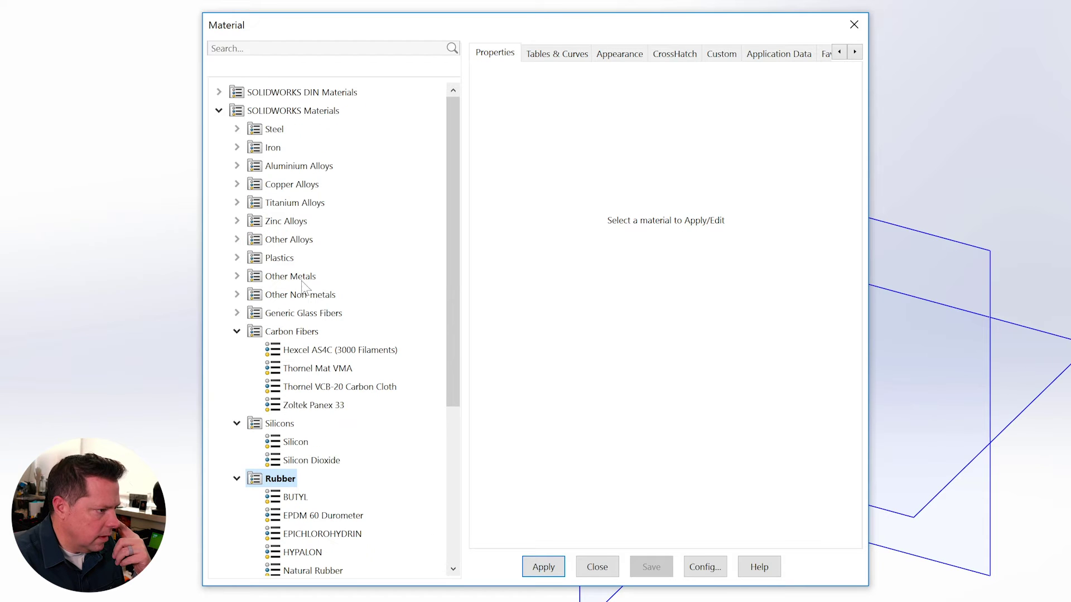
- Search the material library for pbt and apply PBT General Purpose to the part
click(254, 50)
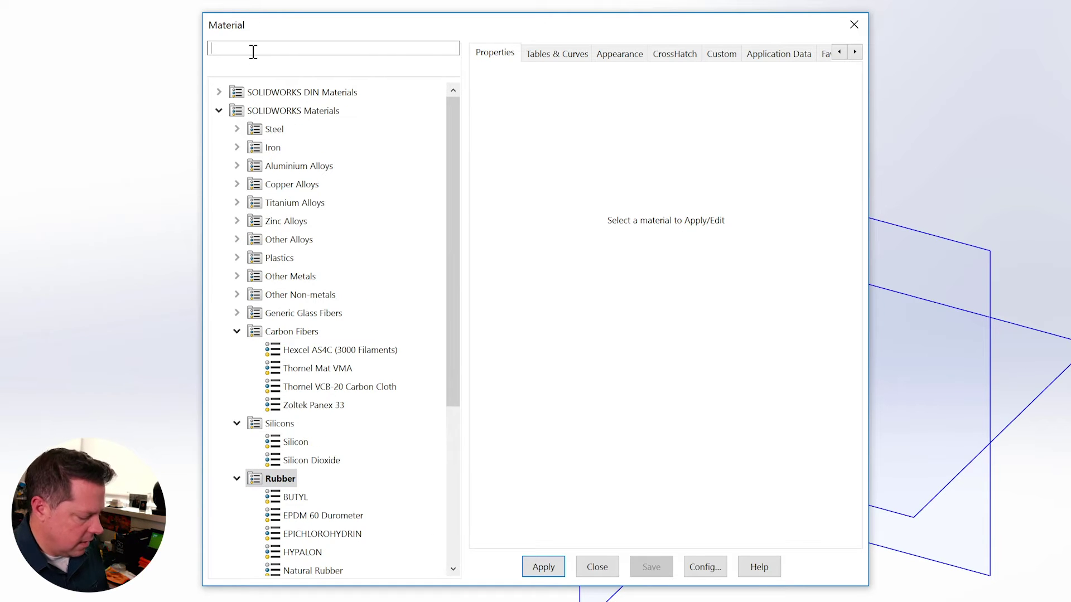
text(pbt)
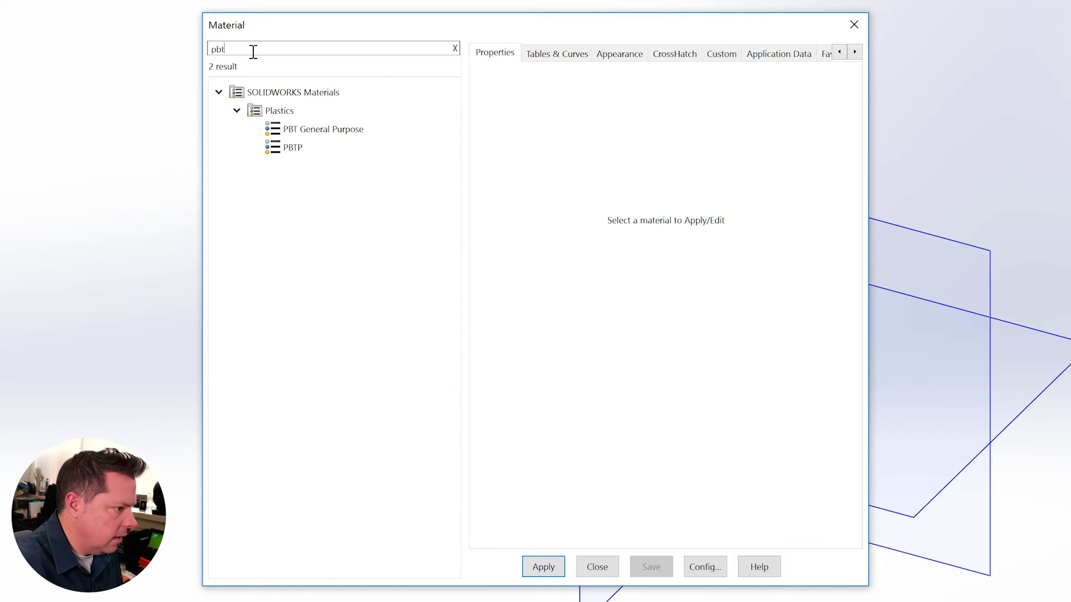
click(310, 133)
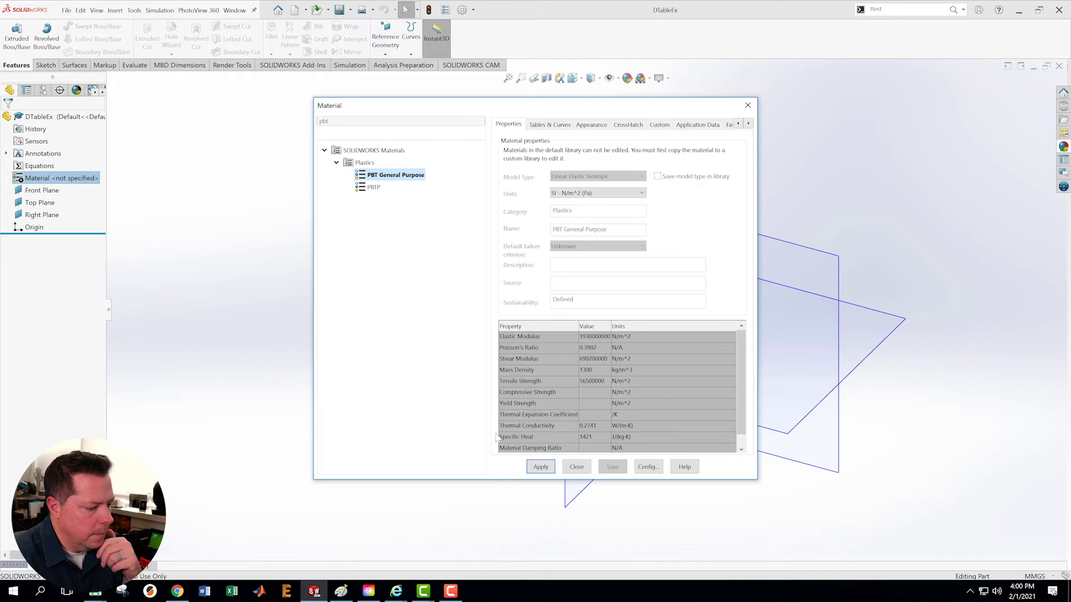
click(544, 467)
click(577, 467)
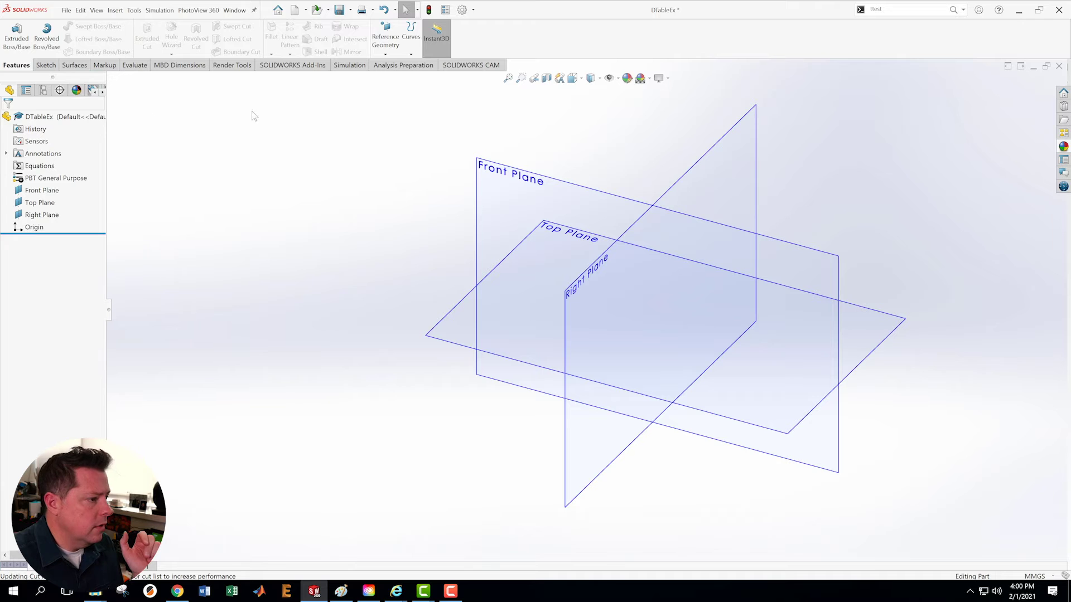
- Create a reference axis at the intersection of the Top Plane and the Front Plane
click(385, 53)
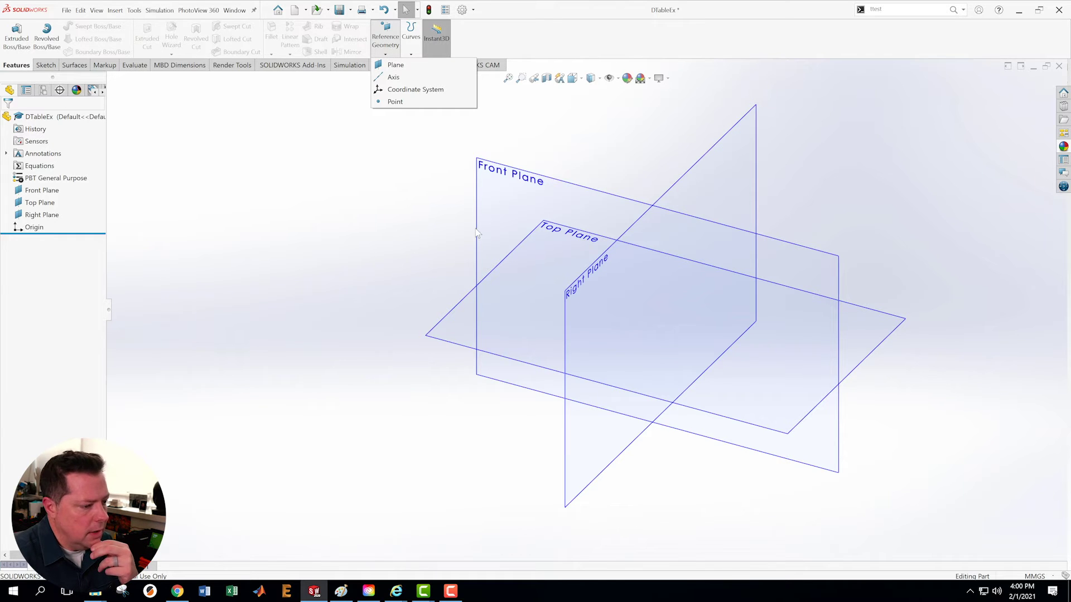
click(401, 78)
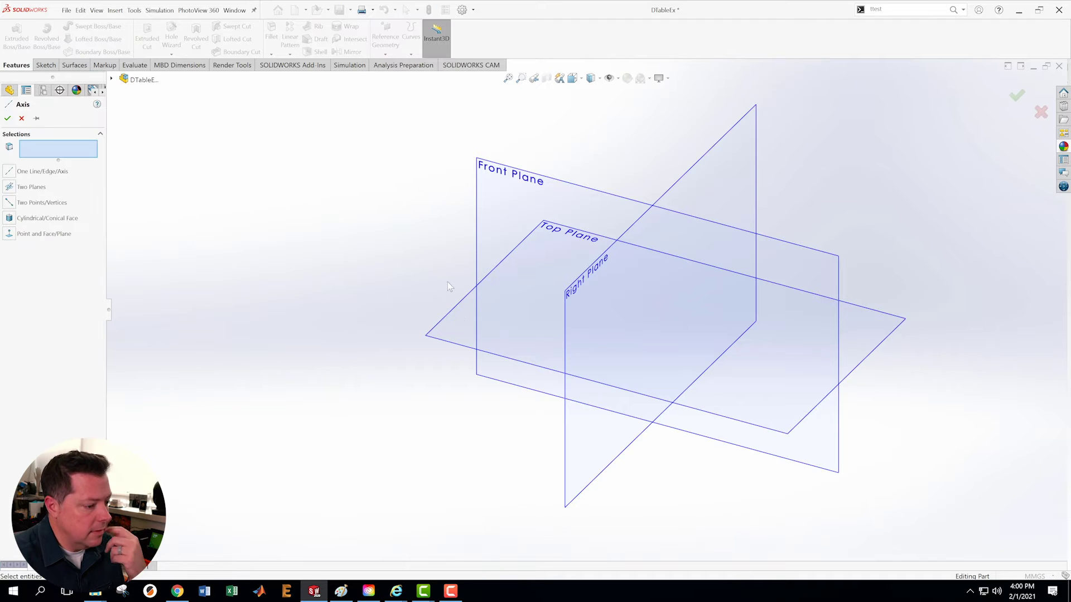
click(476, 276)
click(477, 230)
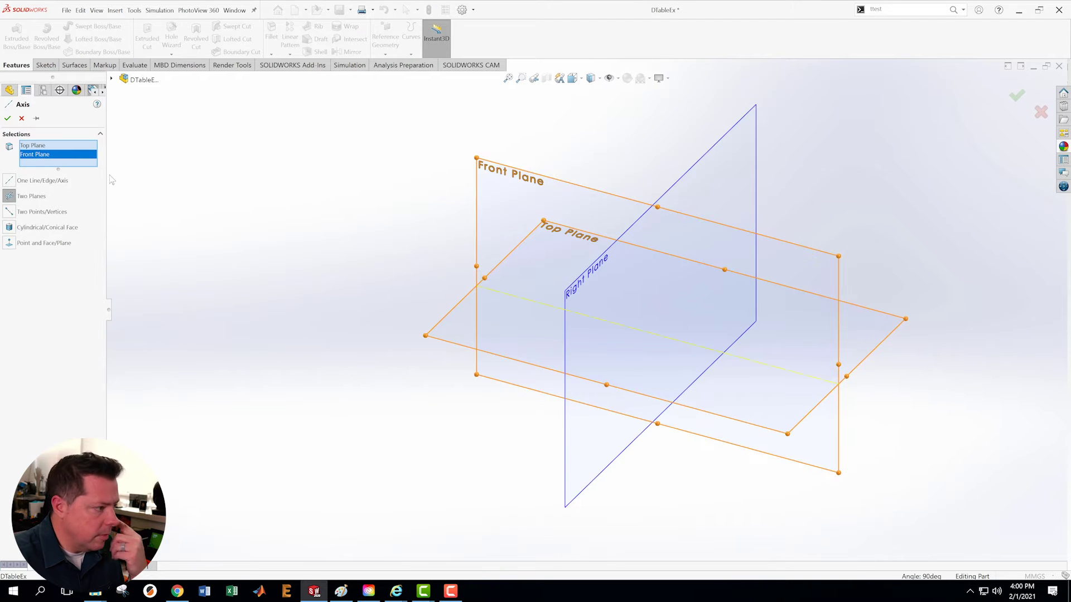
click(8, 119)
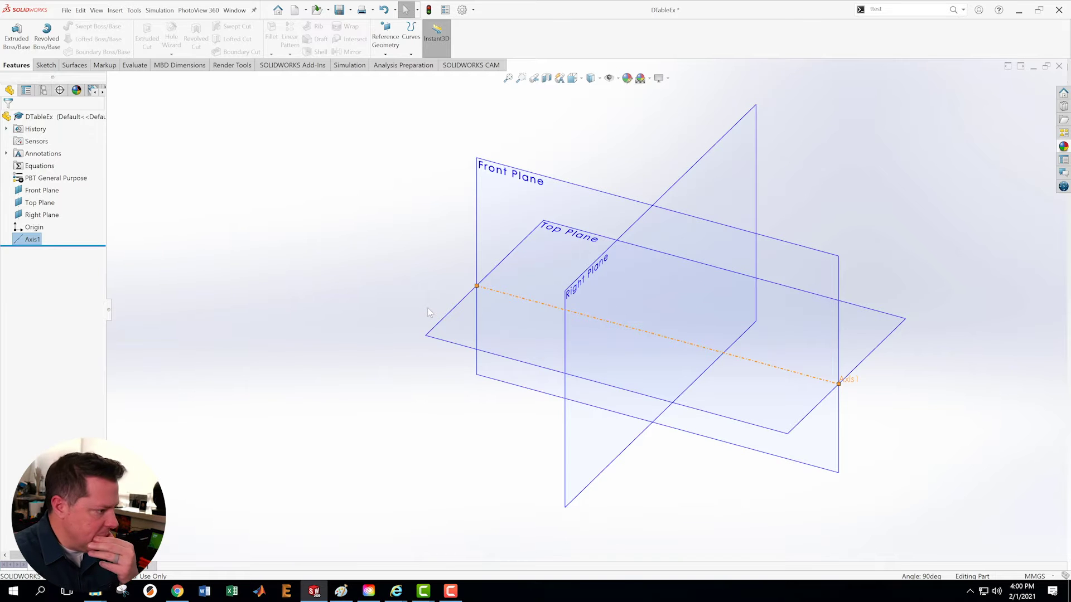
- Start a sketch on the Right Plane and draw a circle of about 21.6 mm radius centred on the origin
right_click(741, 155)
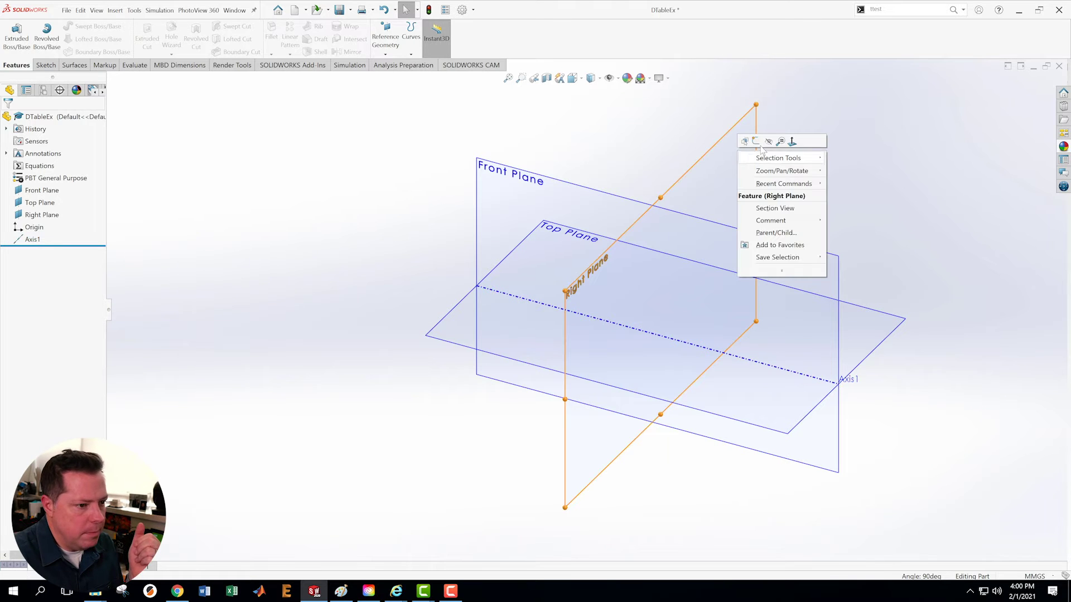
click(756, 142)
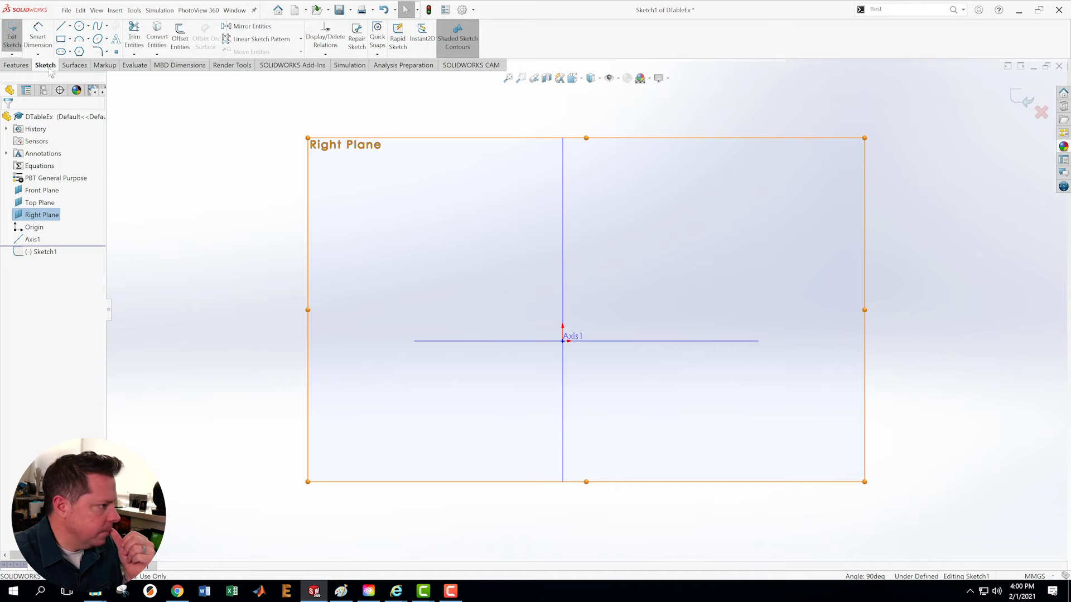
click(79, 25)
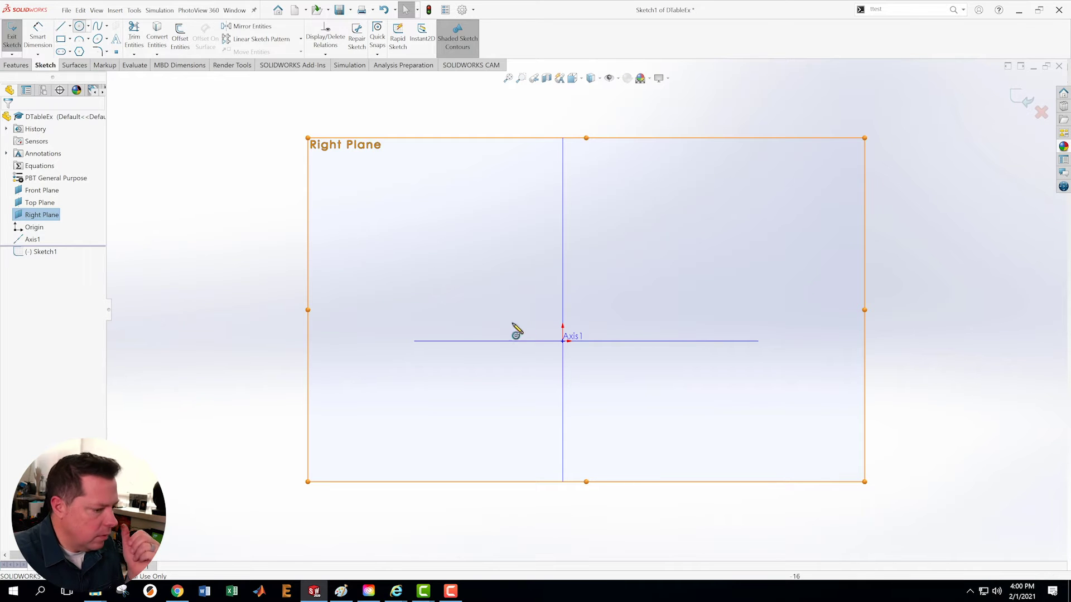
click(562, 341)
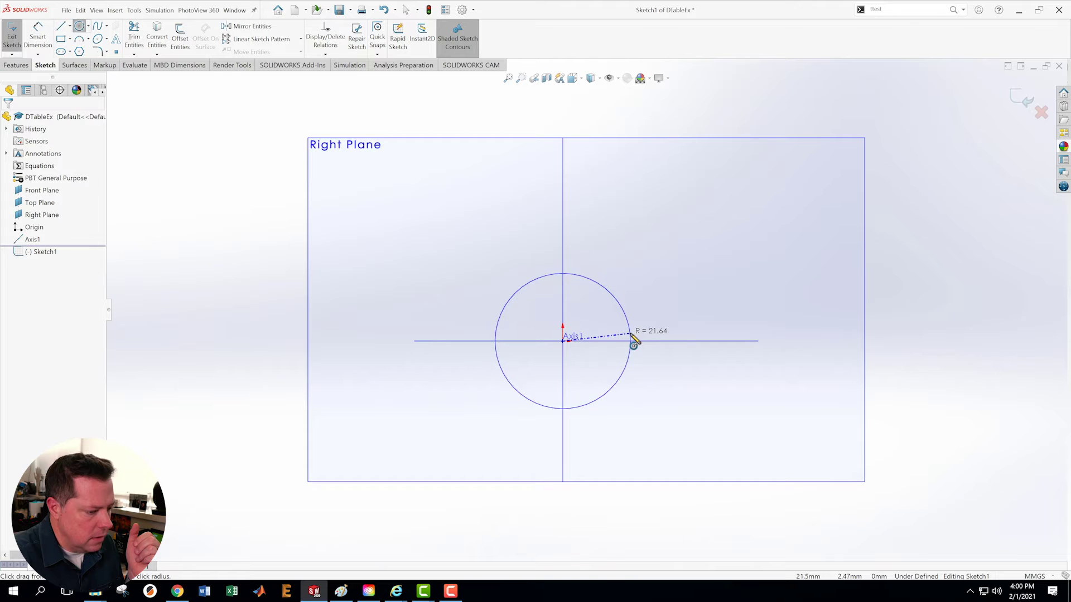
click(634, 339)
key(Escape)
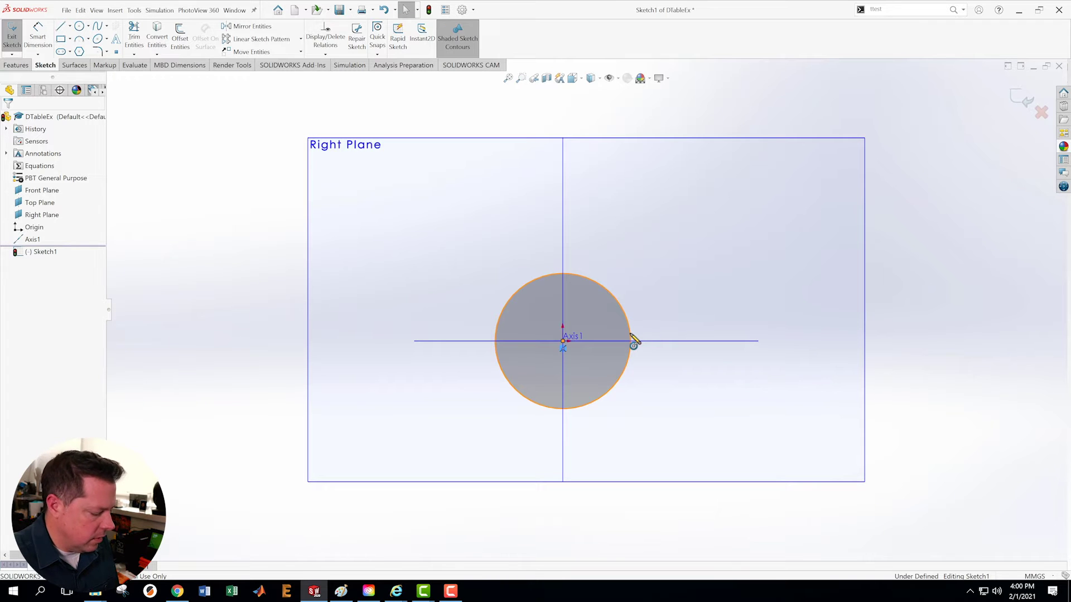
- Dimension the circle's diameter as 10 mm and exit the sketch
key(s)
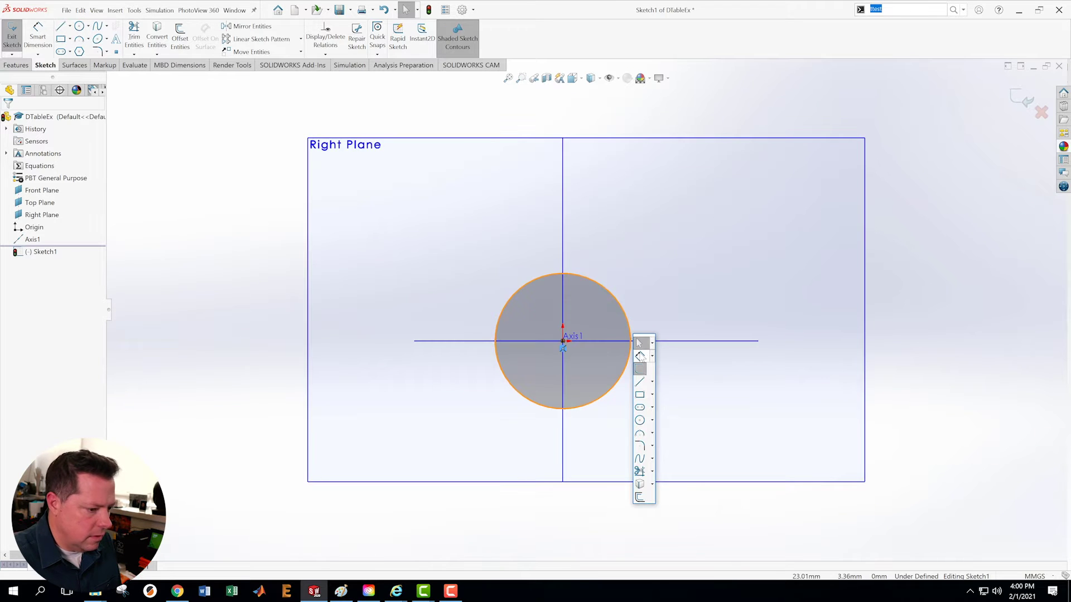
click(641, 345)
click(624, 310)
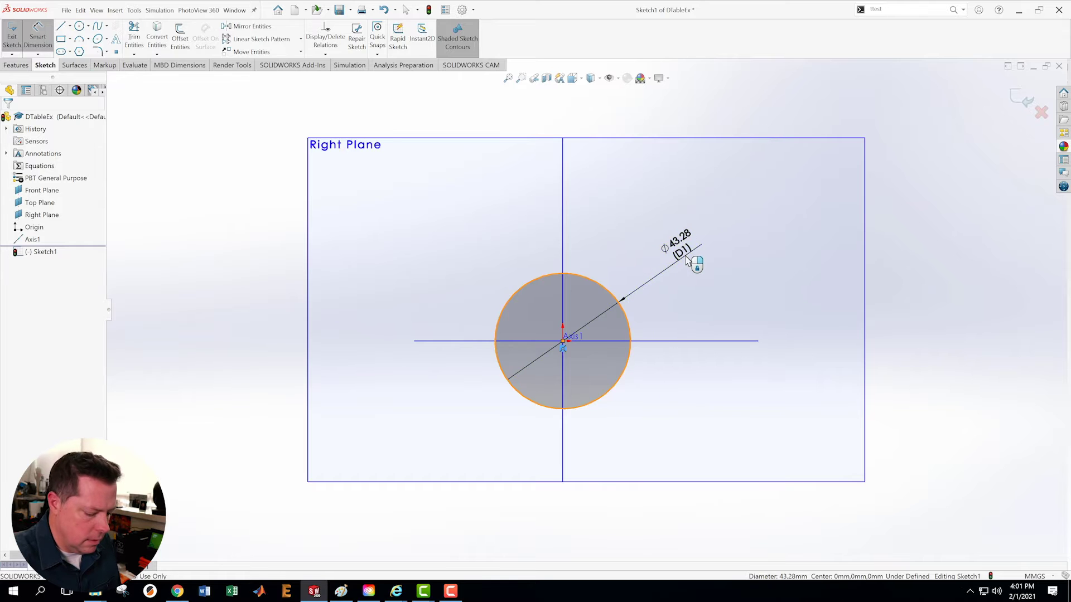
click(692, 261)
text(10)
key(Return)
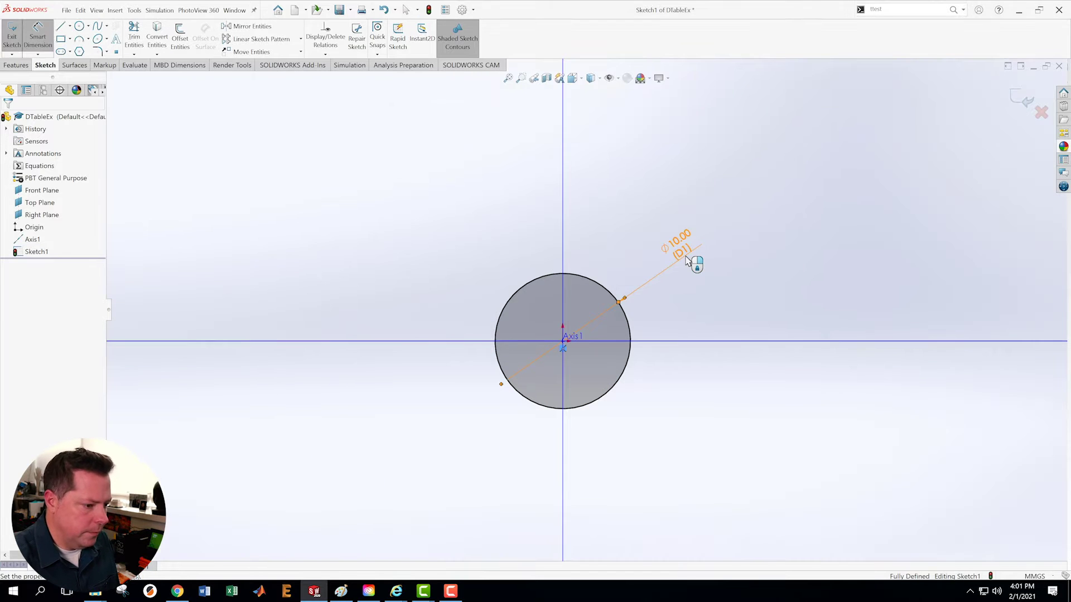
click(1025, 100)
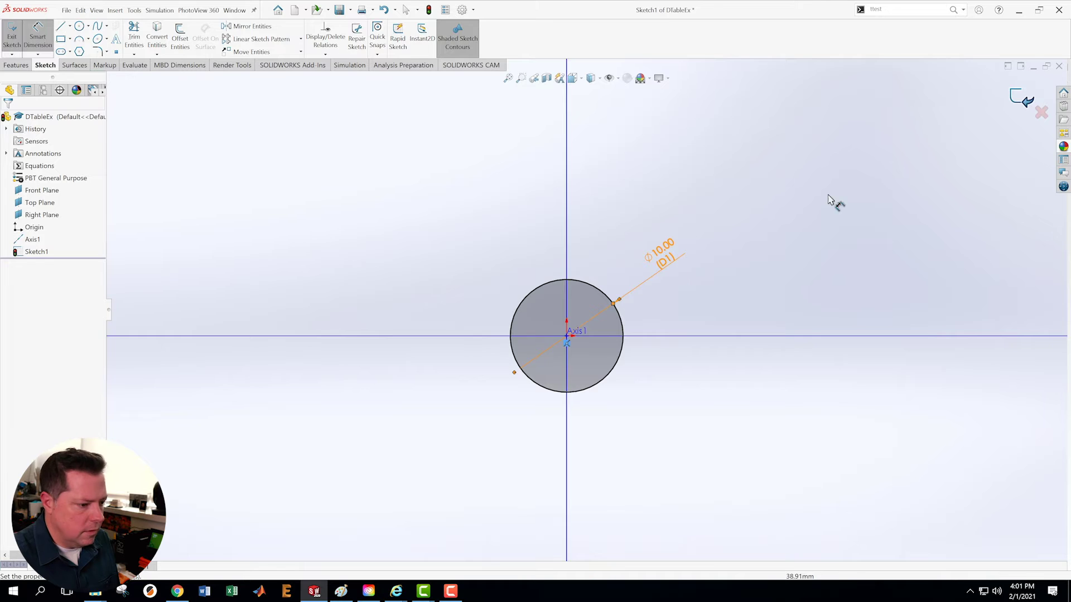
- Extrude the circle sketch as a blind boss 100 mm deep to form the shaft
middle_drag(497, 323, 447, 219)
scroll(447, 219, down, 2)
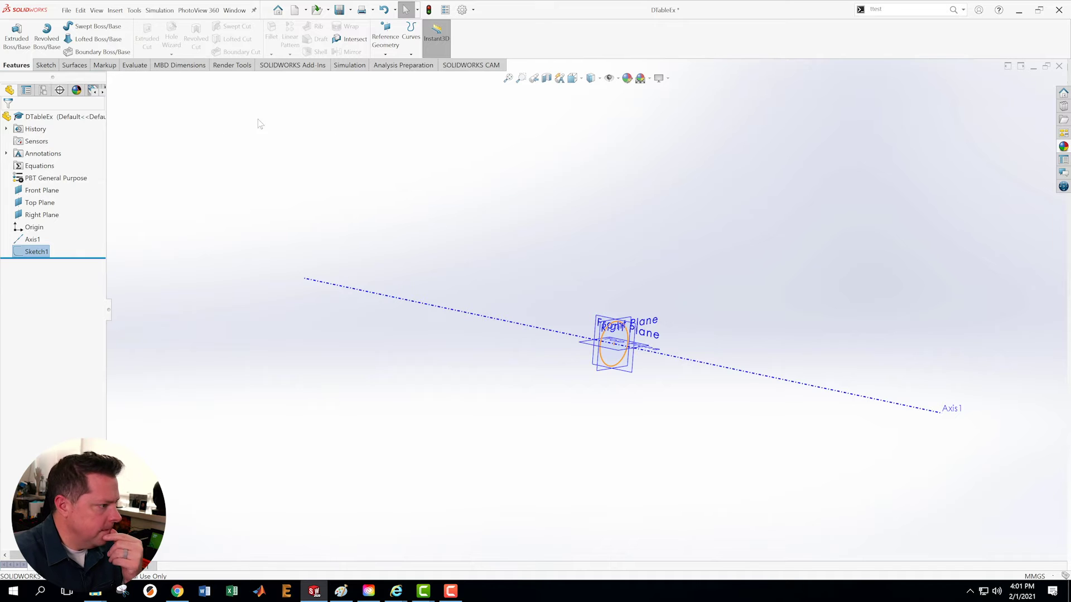
mouse_move(39, 244)
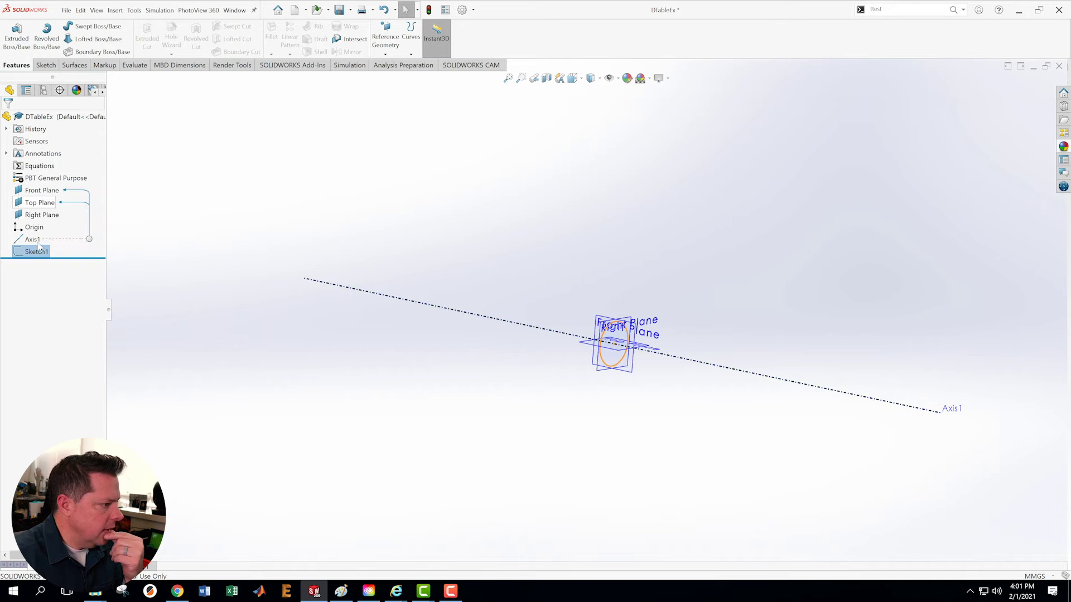
click(23, 40)
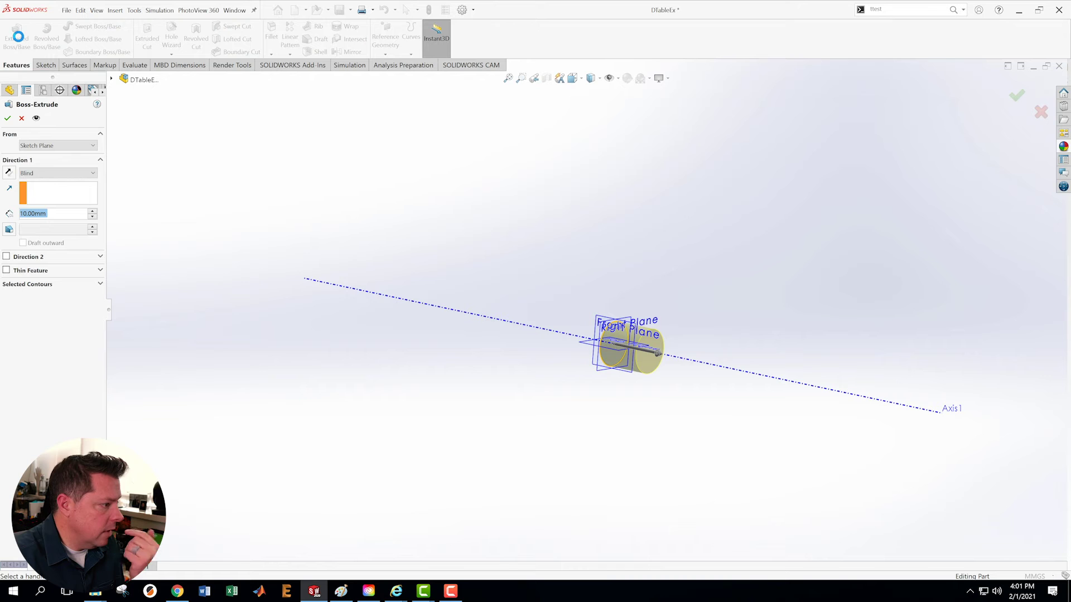
text(100)
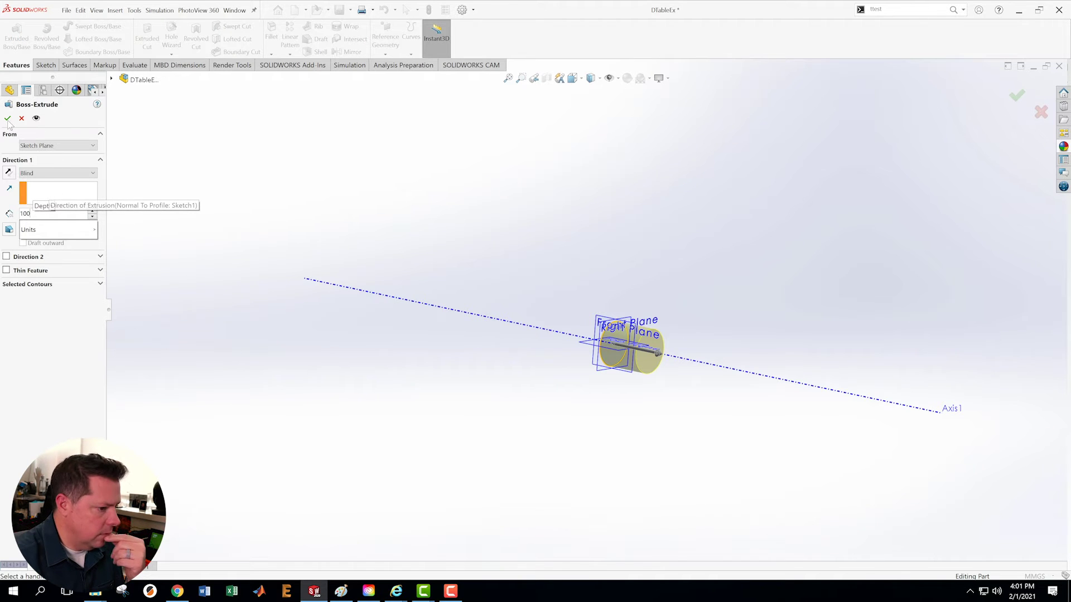
key(Return)
scroll(641, 324, up, 3)
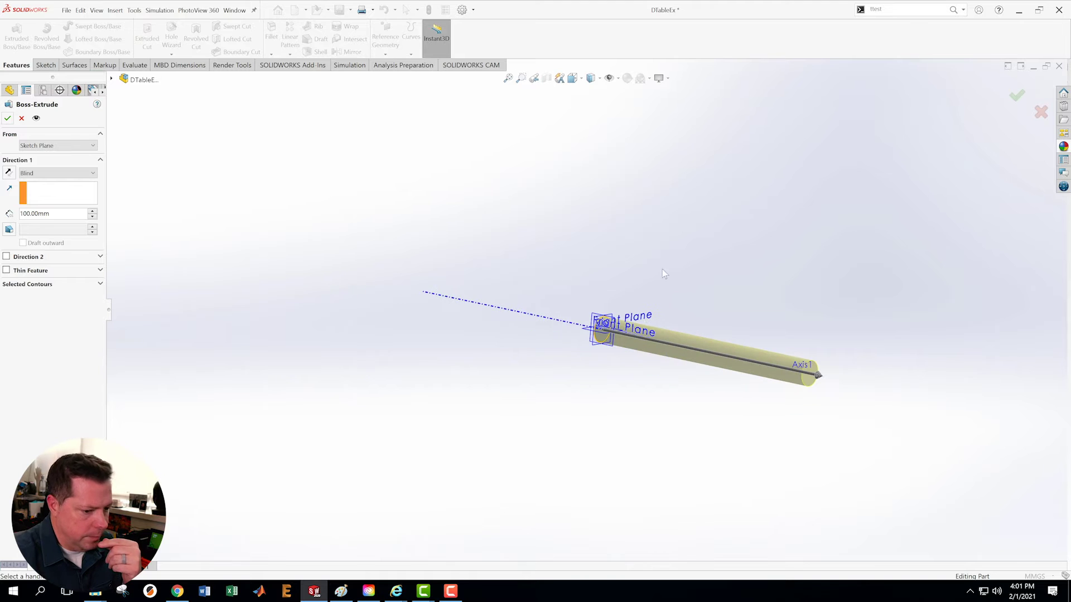
click(7, 118)
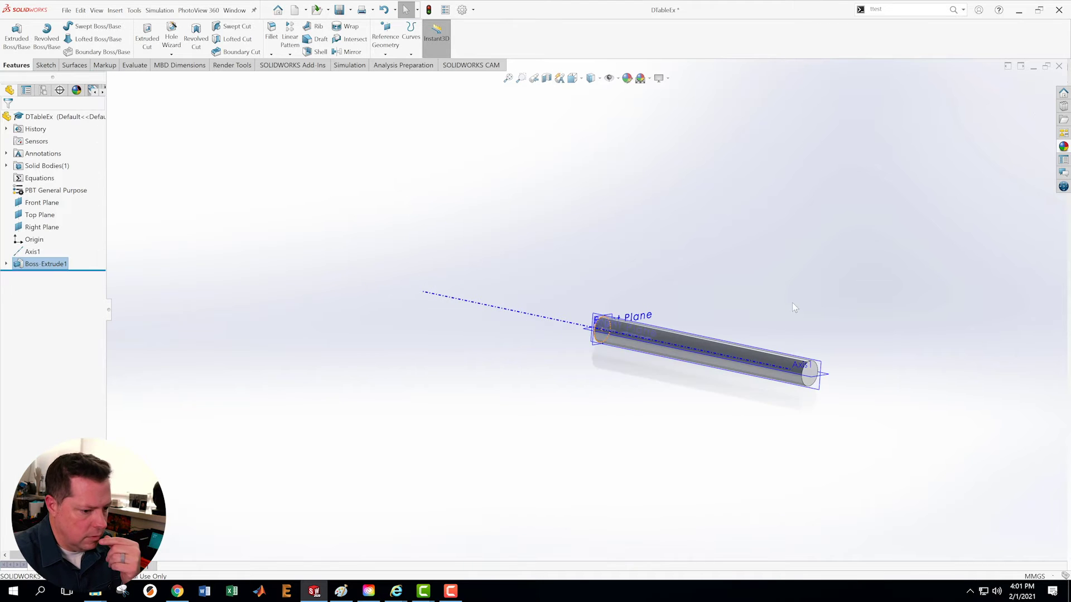
scroll(792, 302, down, 3)
scroll(697, 392, up, 2)
scroll(686, 374, down, 2)
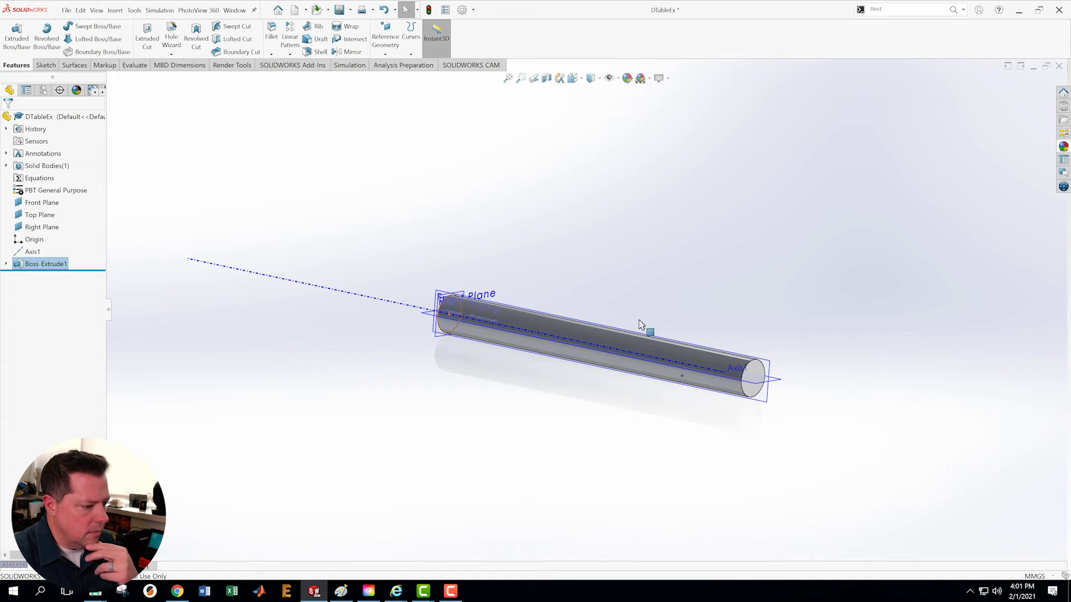
- Hide the reference geometry and chamfer both end faces of the shaft 1 mm at 45 degrees
click(610, 78)
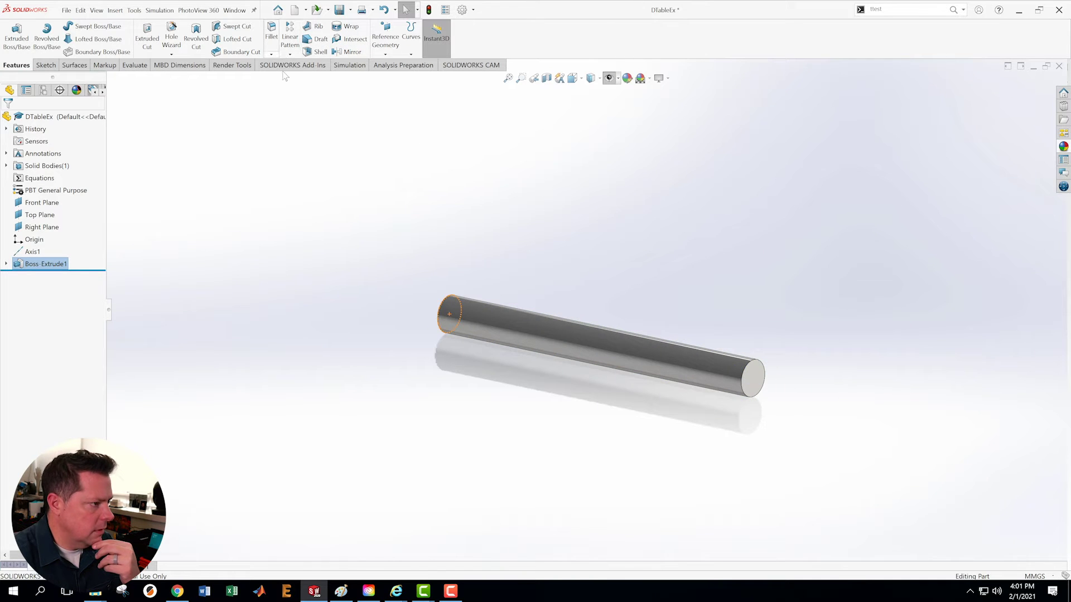
click(272, 54)
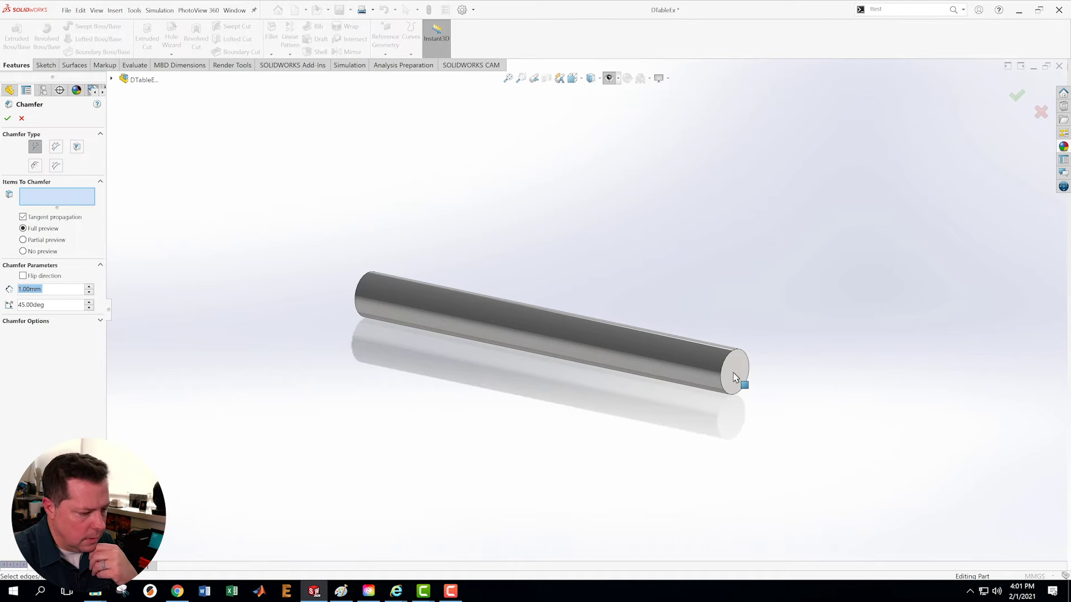
click(731, 372)
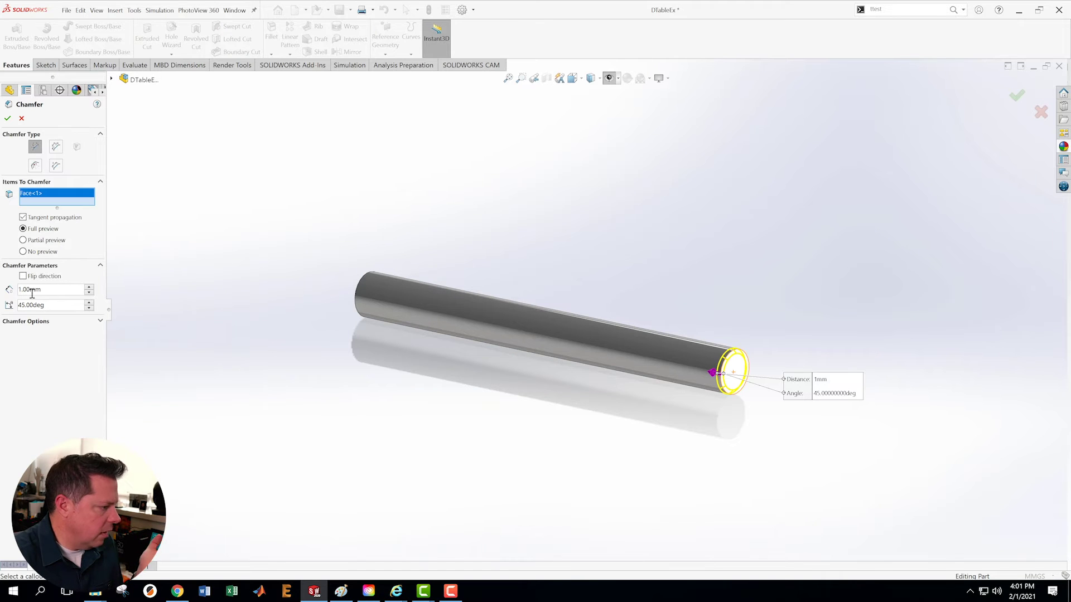
middle_drag(315, 274, 393, 321)
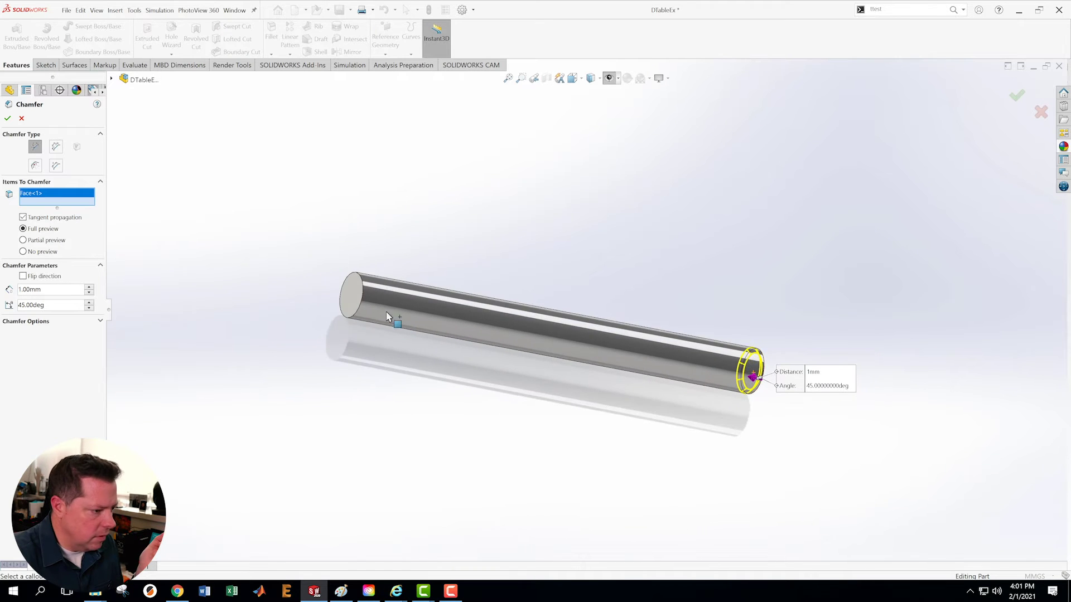
click(355, 298)
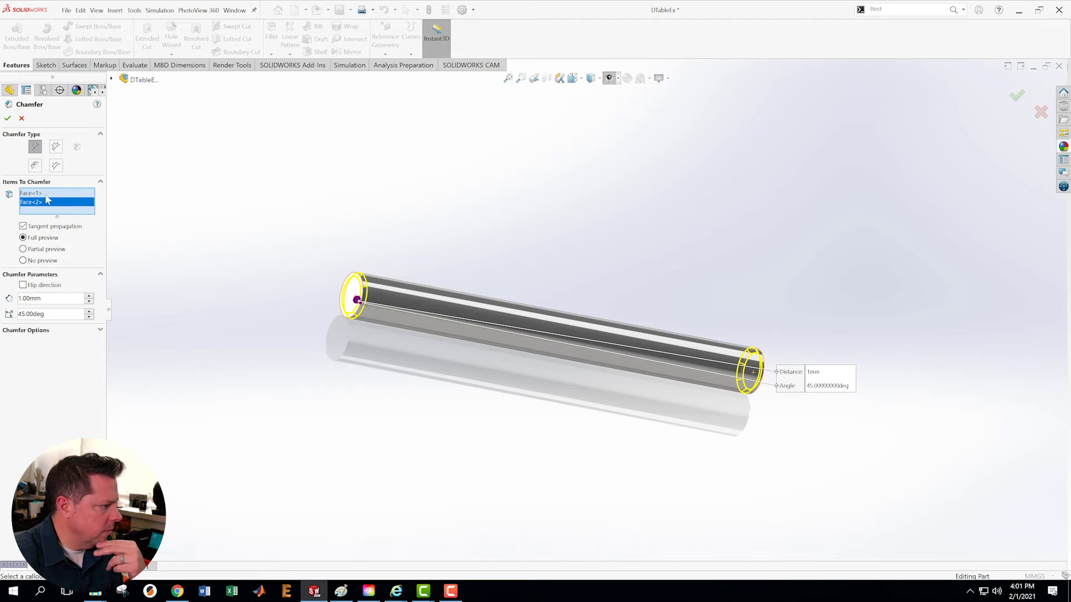
click(8, 118)
middle_drag(501, 243, 555, 311)
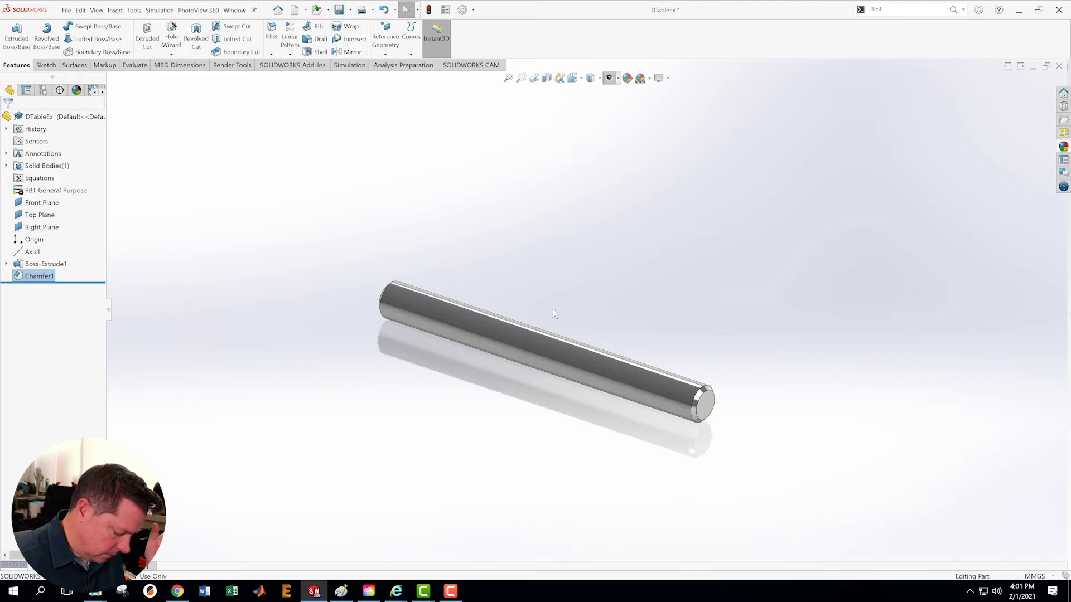
scroll(567, 329, up, 3)
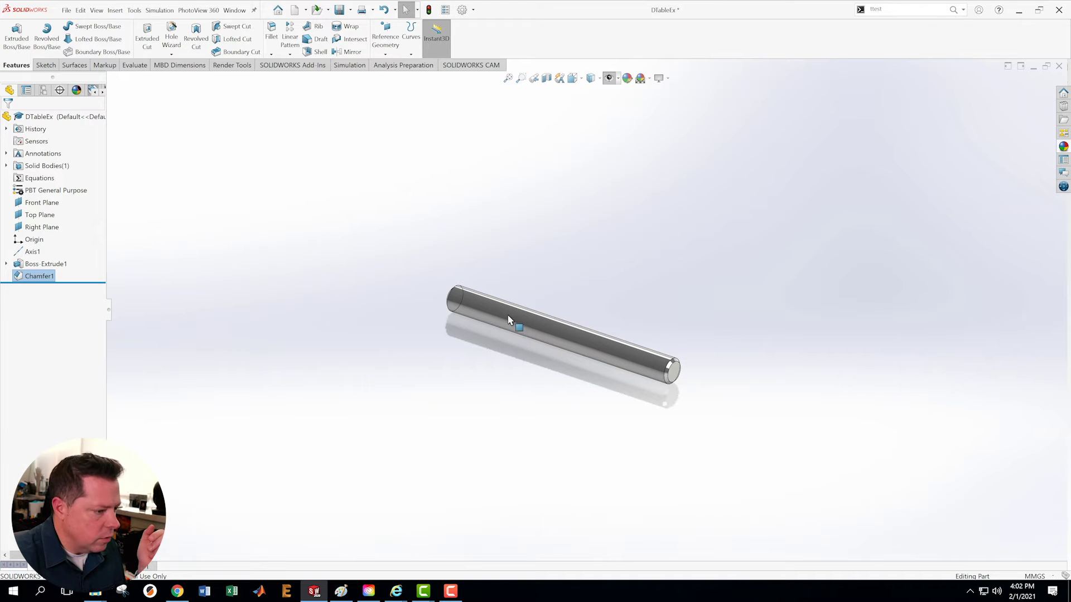
scroll(508, 317, down, 2)
click(612, 78)
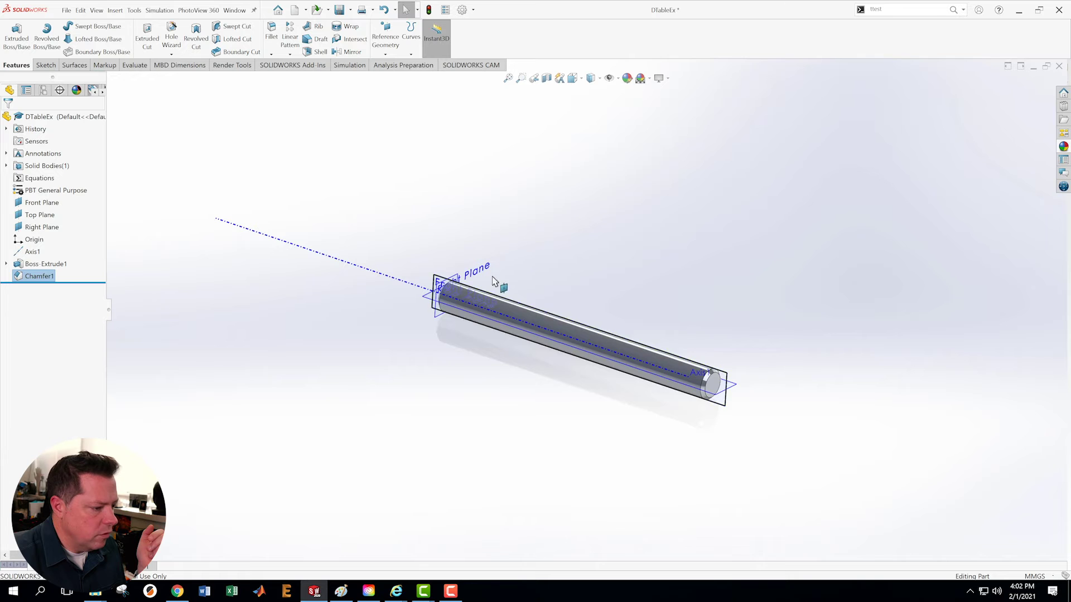
scroll(449, 283, down, 5)
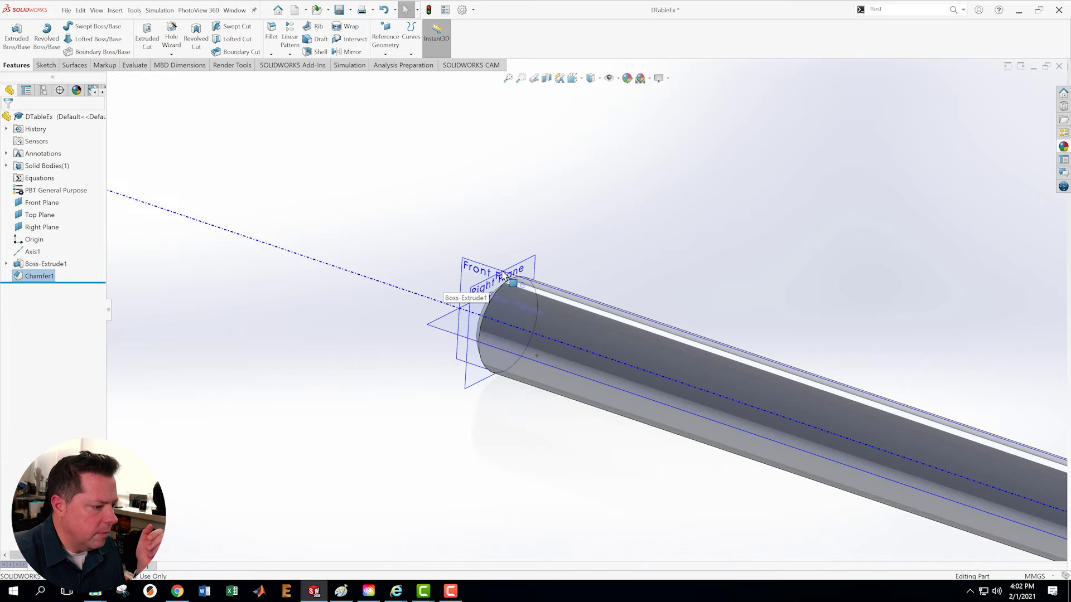
scroll(562, 364, up, 5)
click(612, 78)
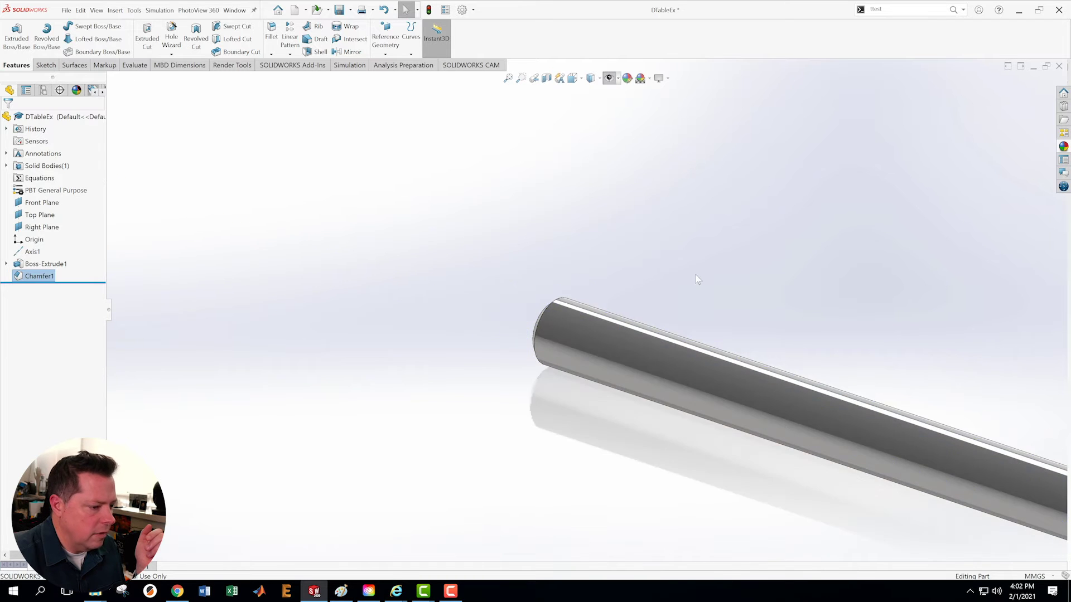
scroll(719, 296, up, 3)
scroll(769, 341, up, 3)
scroll(795, 350, down, 3)
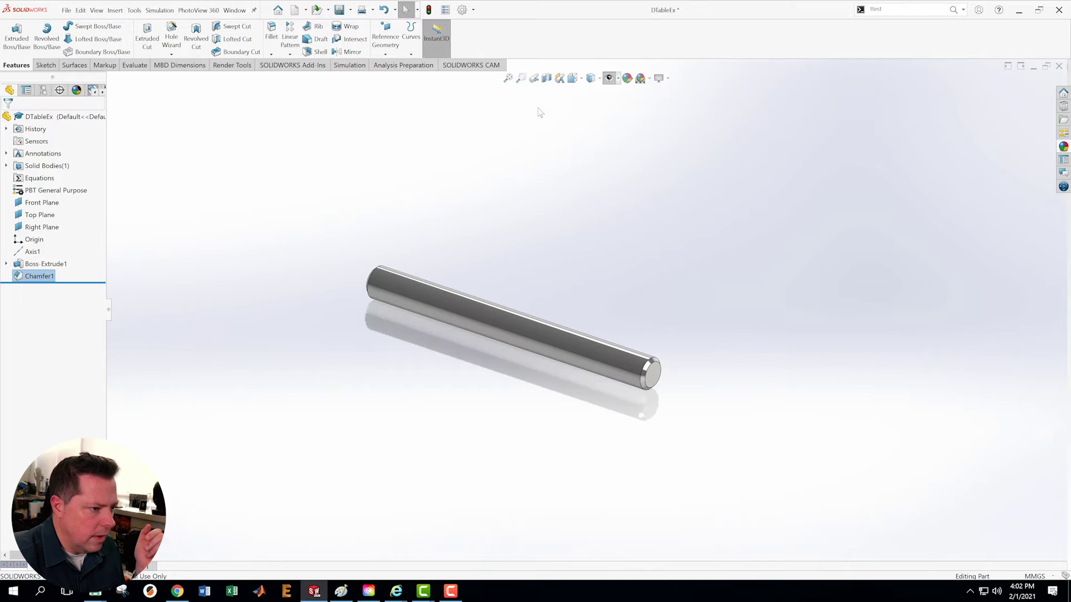
- Show the reference geometry again and start a sketch on the Front Plane, viewed normal to the sketch plane
click(608, 77)
scroll(487, 387, down, 5)
middle_drag(487, 387, 274, 448)
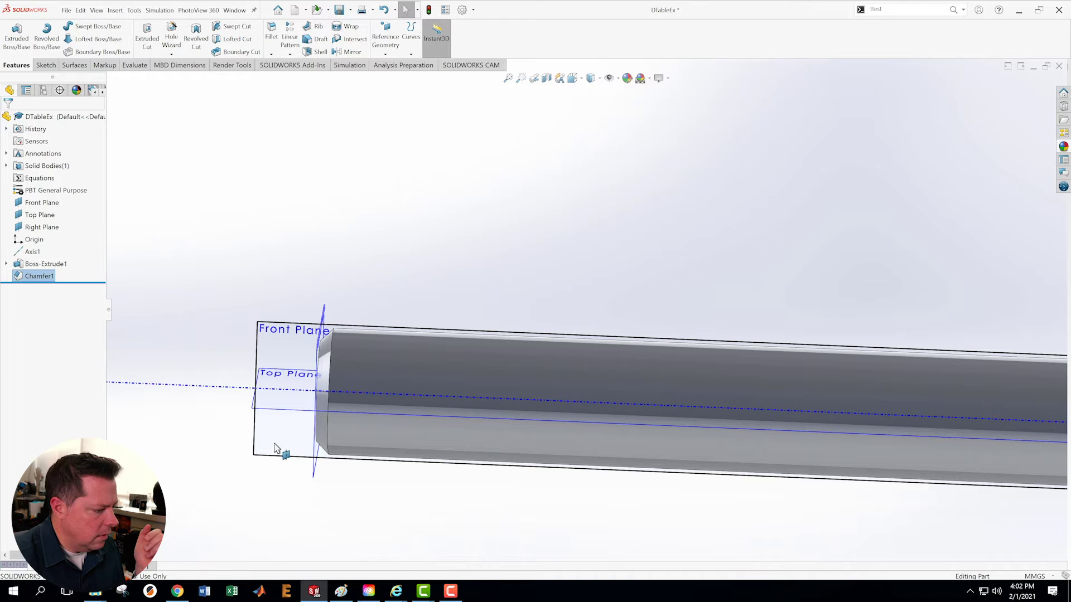
right_click(275, 448)
click(293, 436)
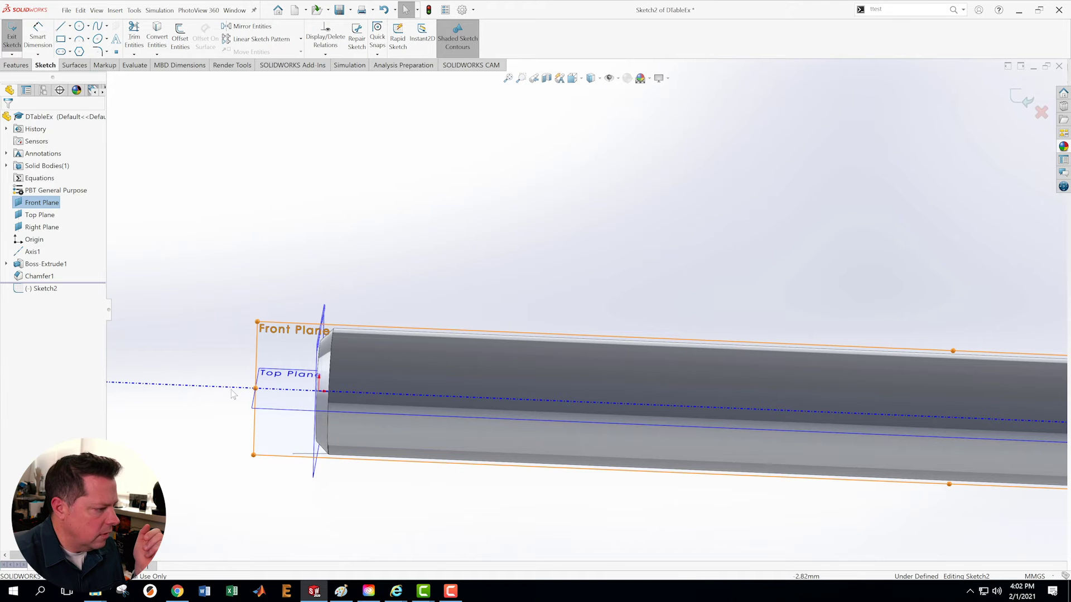
right_click(36, 288)
click(55, 277)
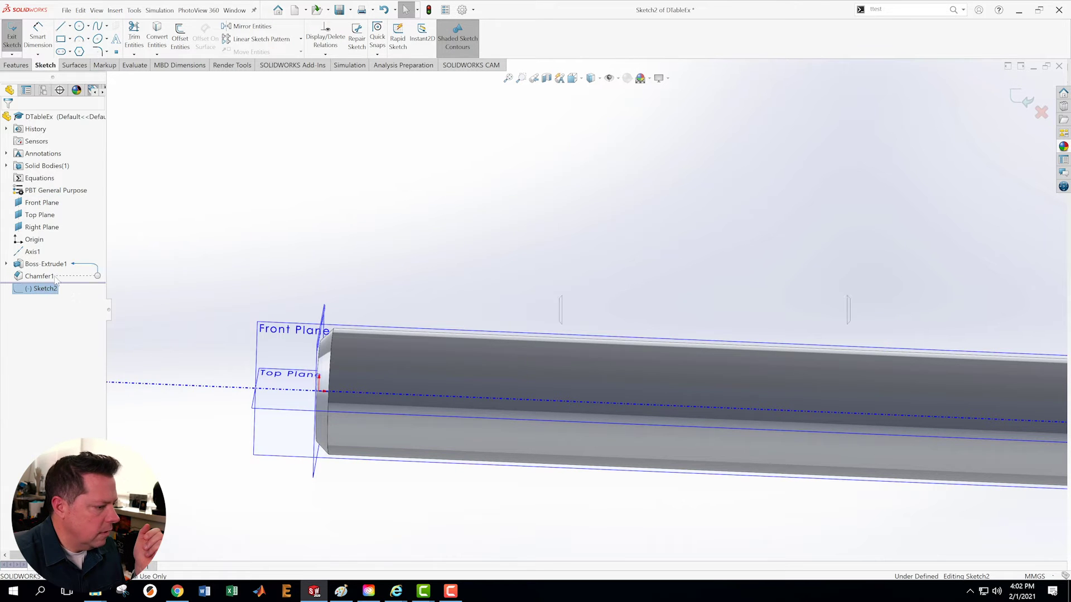
scroll(595, 306, down, 8)
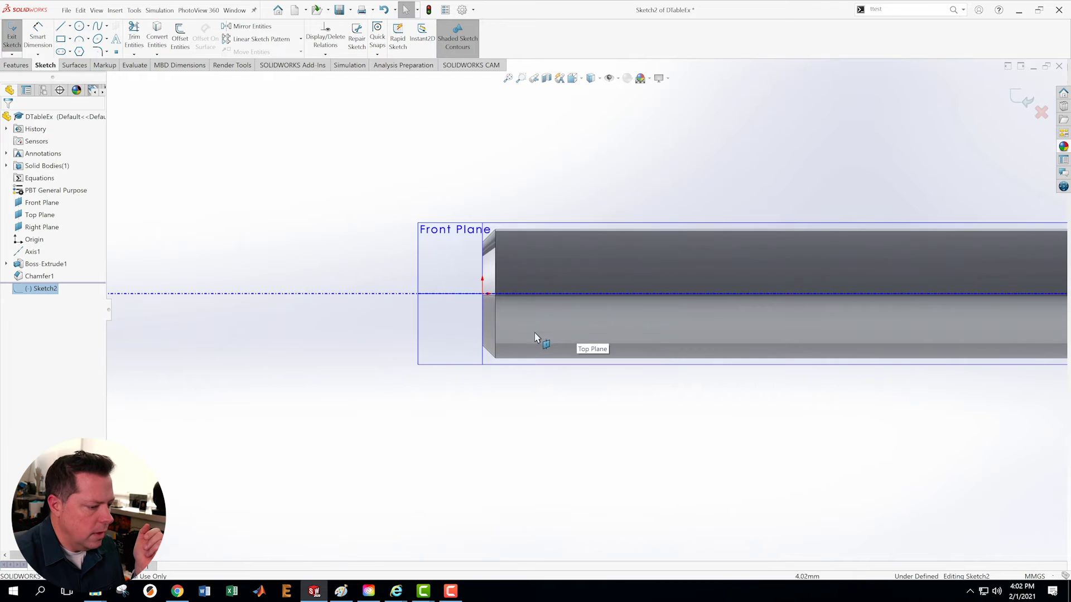
- Draw a rectangle about 2.6 mm high inside the shaft profile, resting on its lower edge near the chamfered end at the origin
click(60, 39)
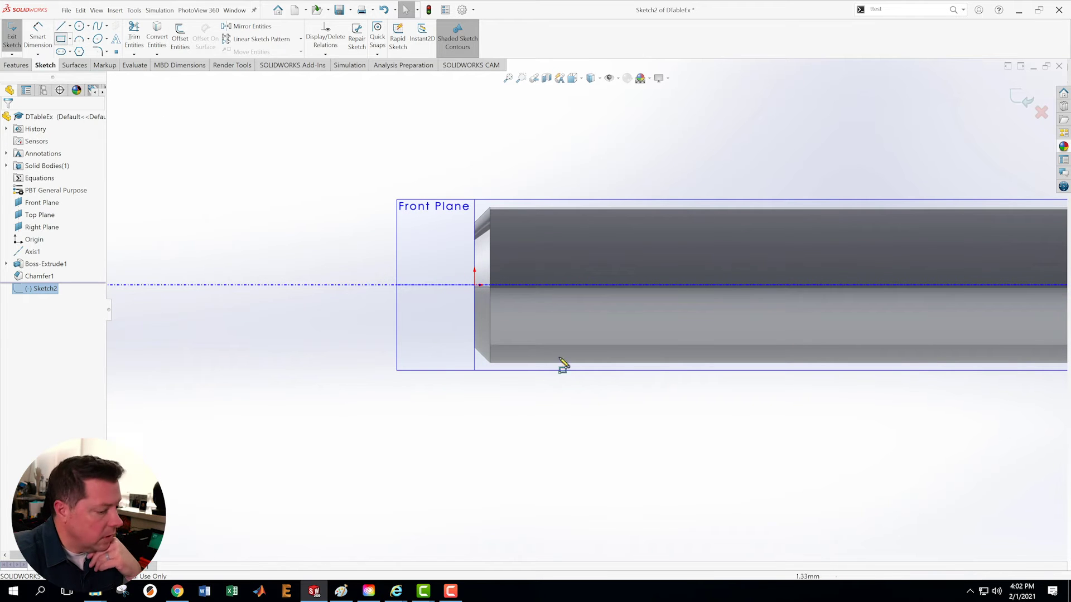
scroll(562, 365, down, 4)
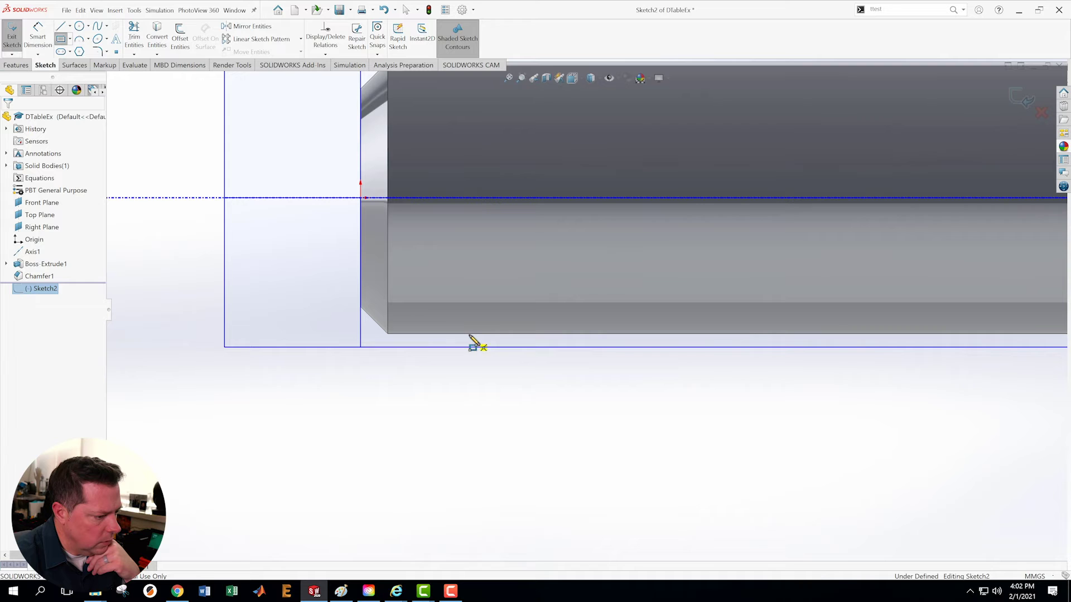
click(466, 334)
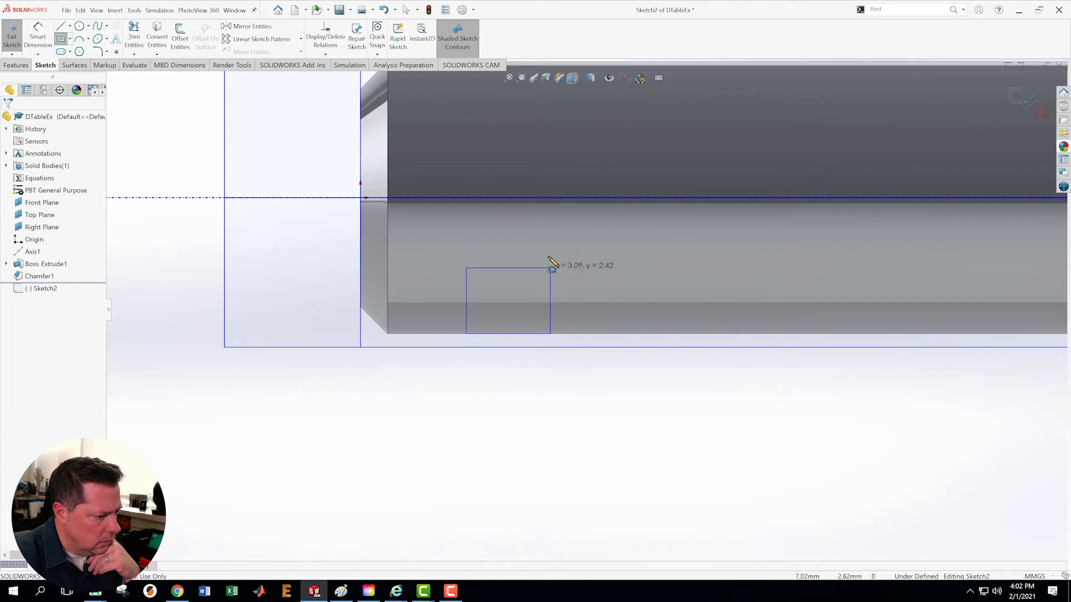
click(642, 264)
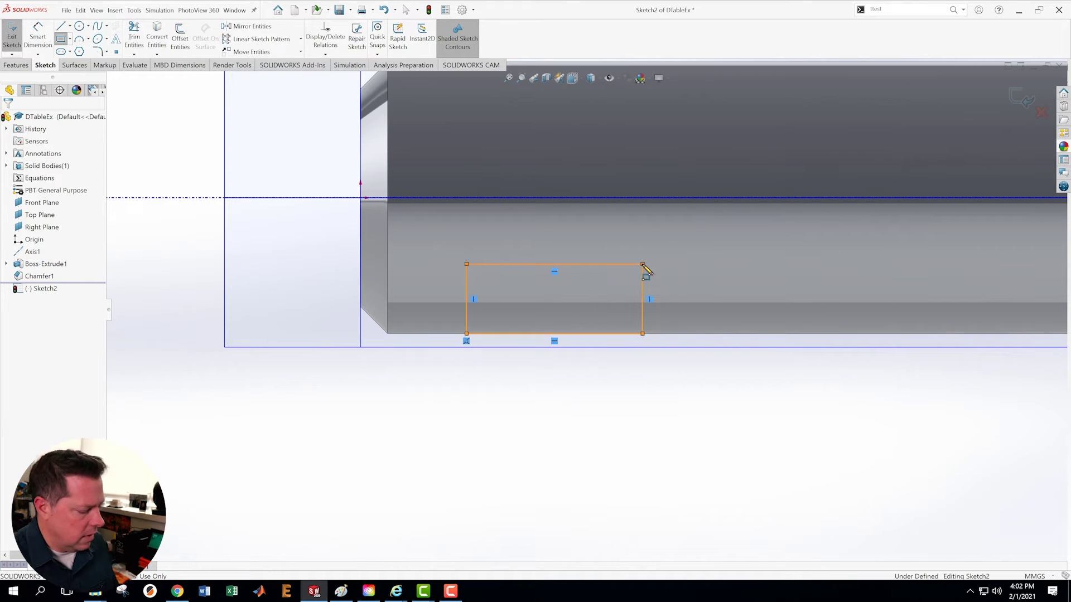
key(Escape)
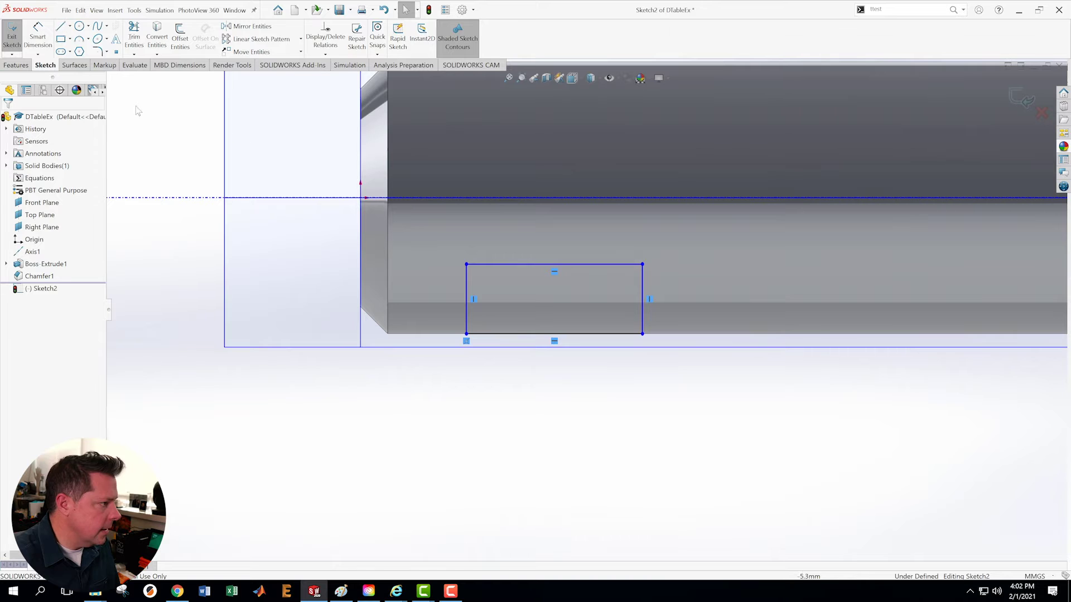
- Dimension the distance from the Right Plane to the rectangle's near vertical side as 40 mm
key(d)
click(363, 335)
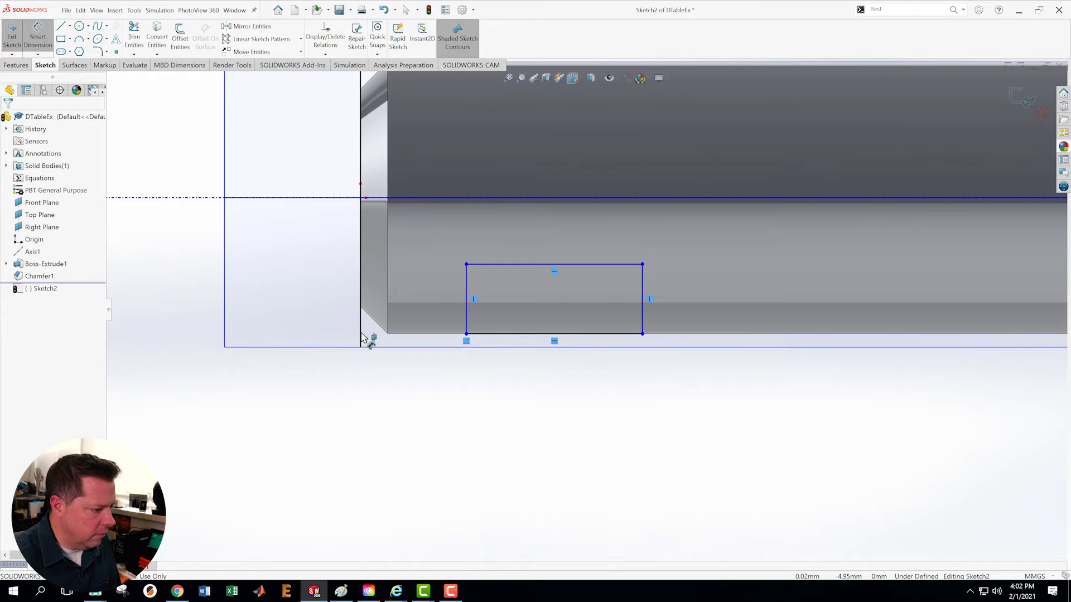
click(466, 334)
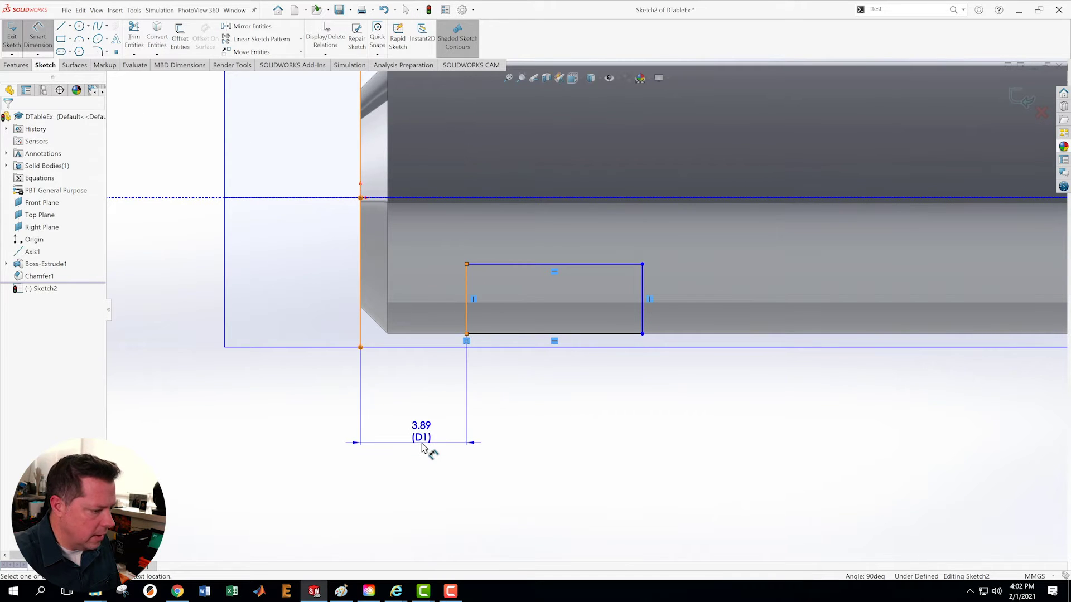
click(426, 449)
text(40)
key(Return)
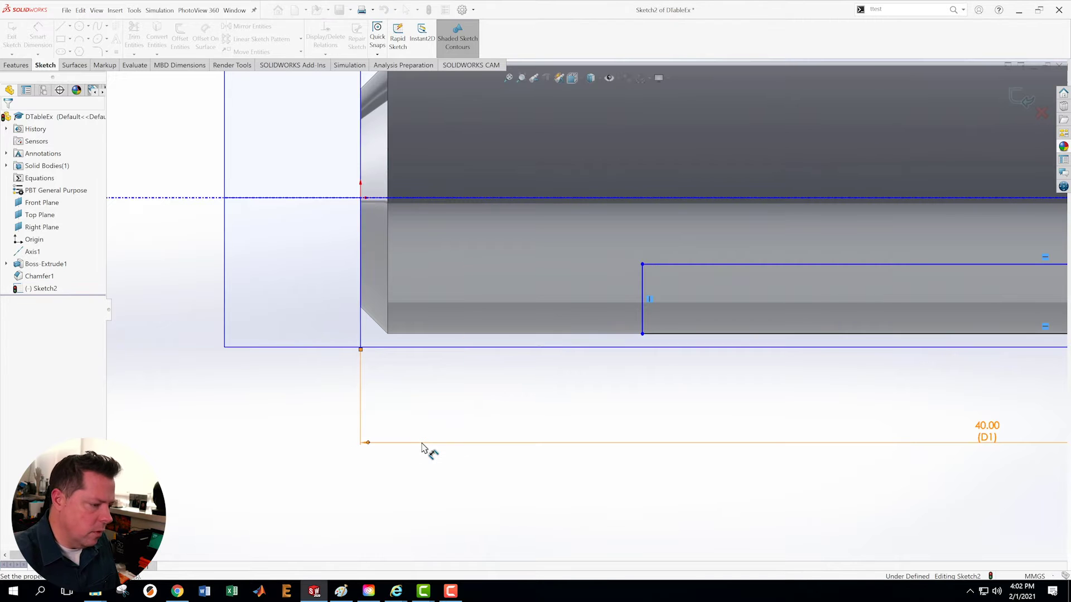
key(f)
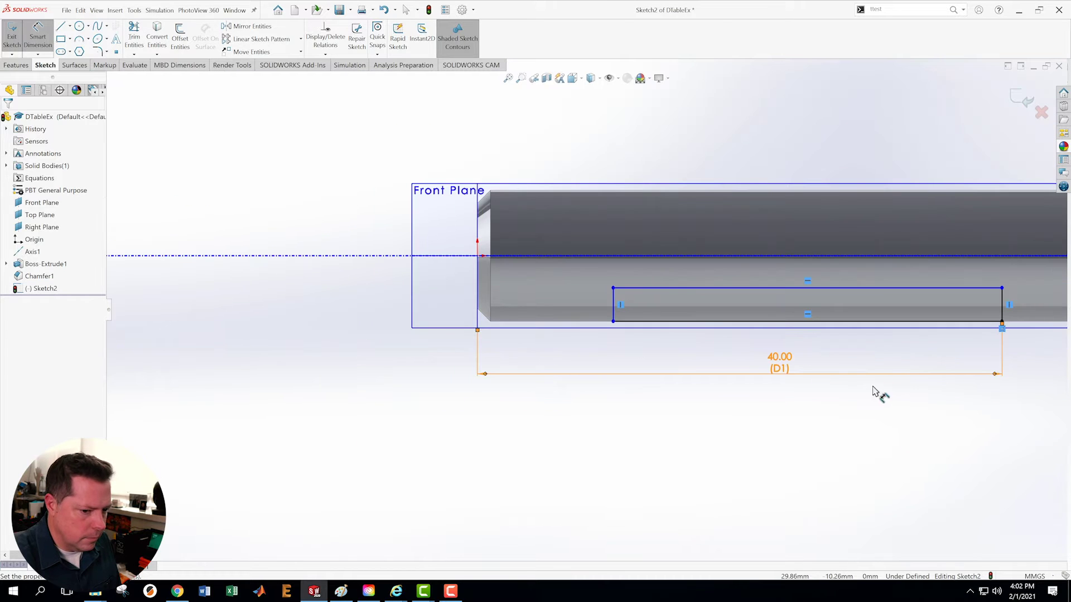
scroll(974, 329, up, 2)
scroll(970, 330, down, 1)
scroll(808, 330, down, 2)
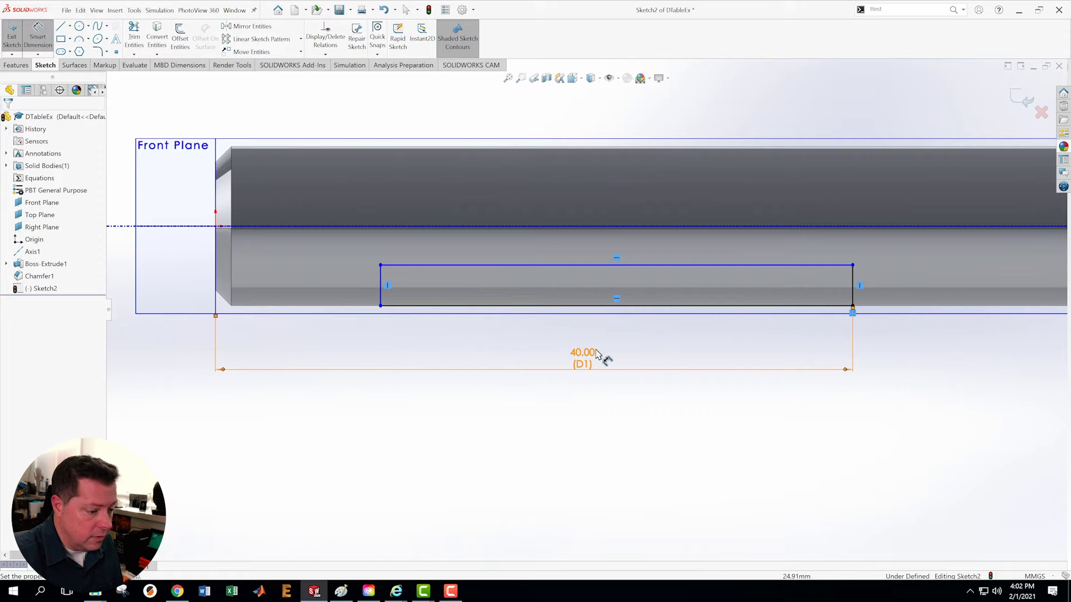
- Delete the 40 mm dimension from the sketch
key(Escape)
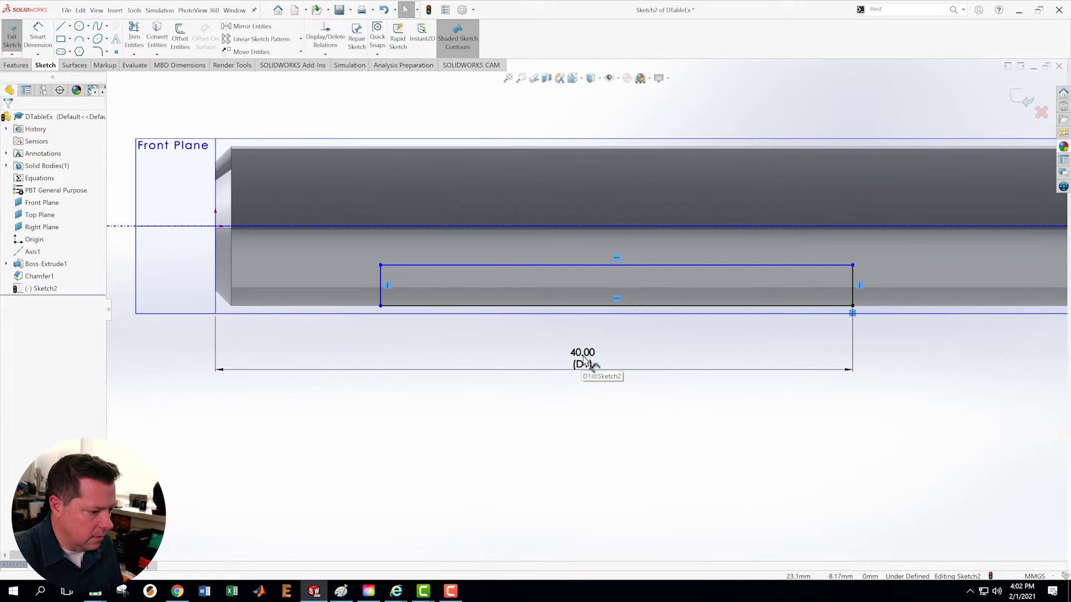
right_click(582, 358)
click(610, 459)
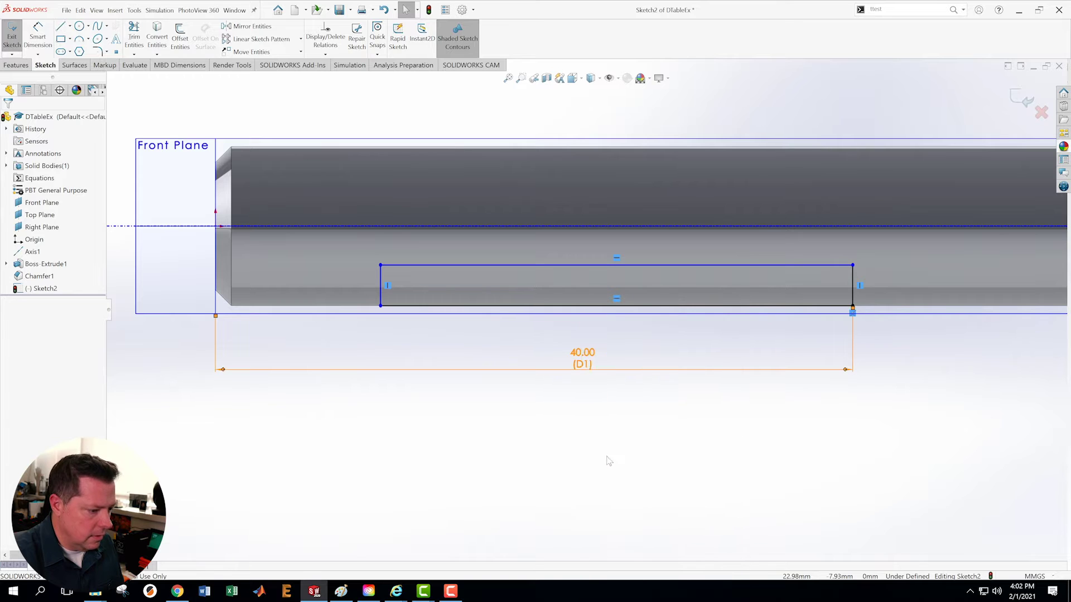
- Dimension the distance from the Right Plane to the rectangle's nearest vertical side as 4 mm
click(37, 34)
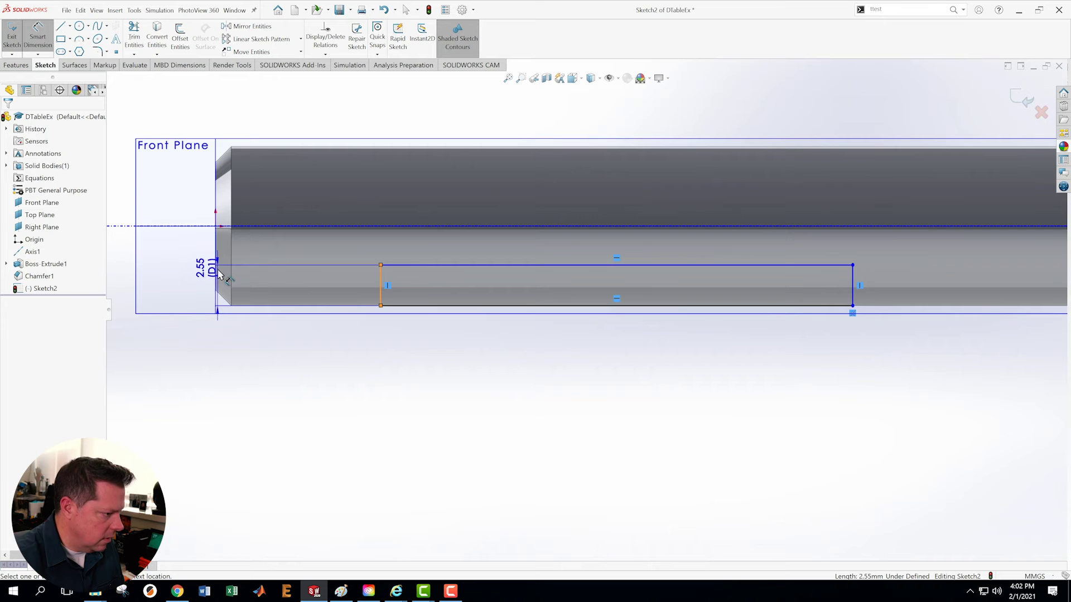
click(216, 313)
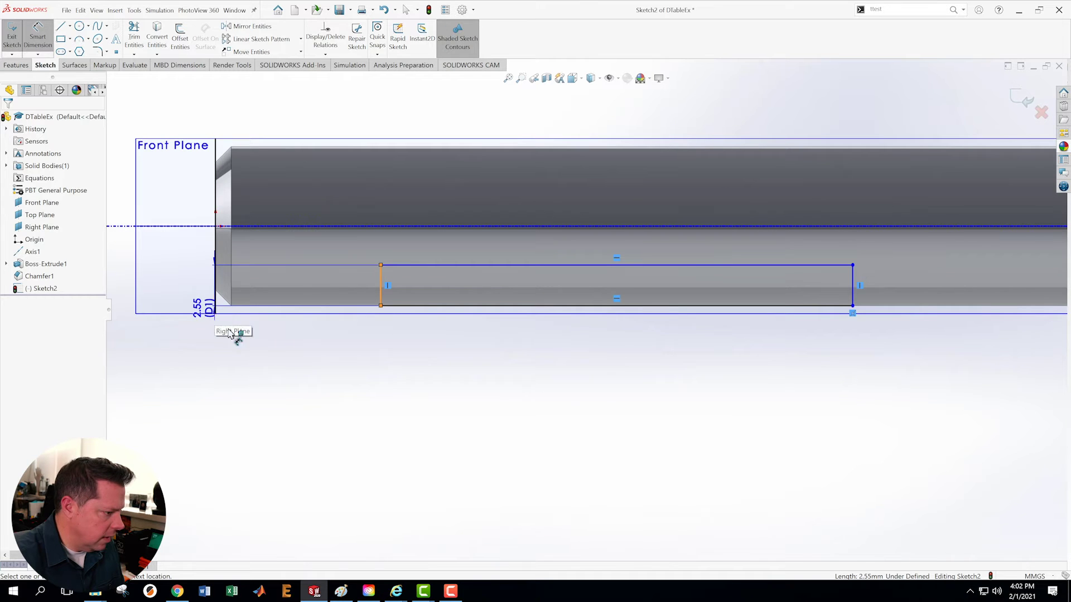
click(321, 408)
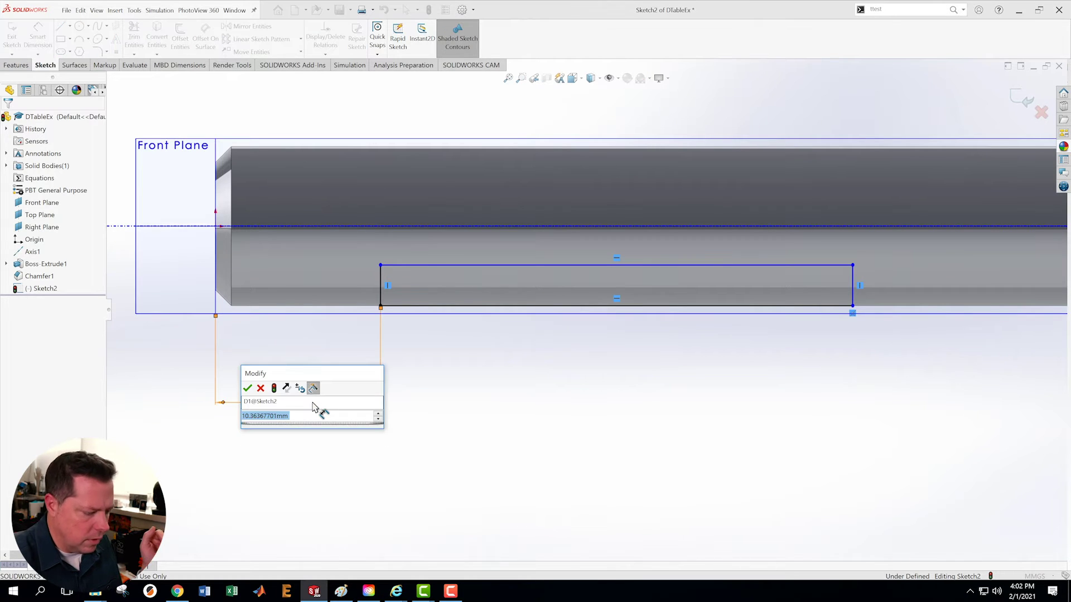
text(4)
key(Return)
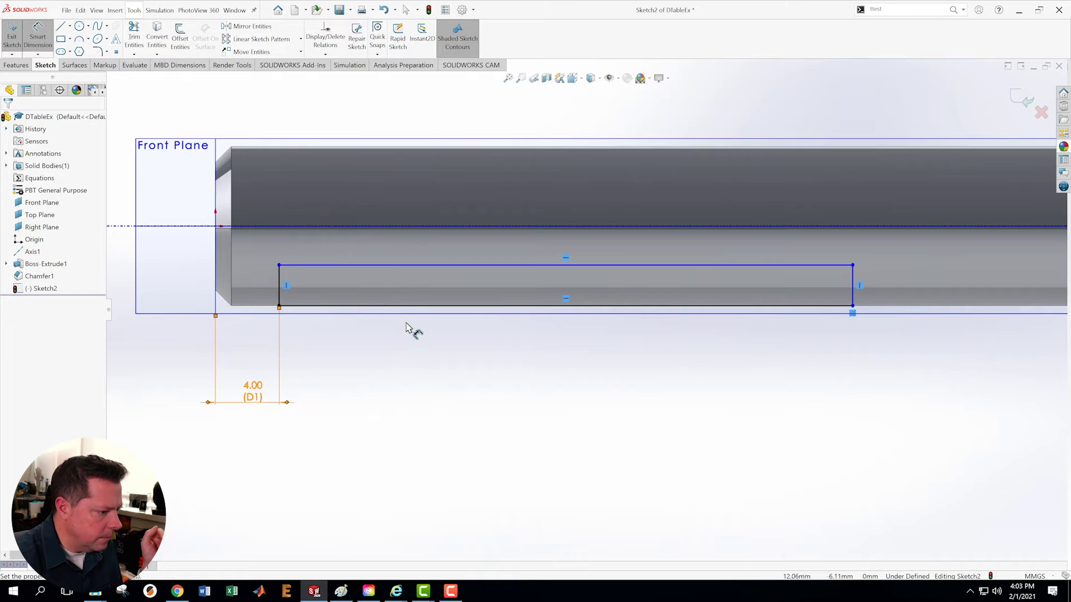
- Dimension the rectangle as 3 mm wide along the shaft and 1.5 mm high
click(401, 306)
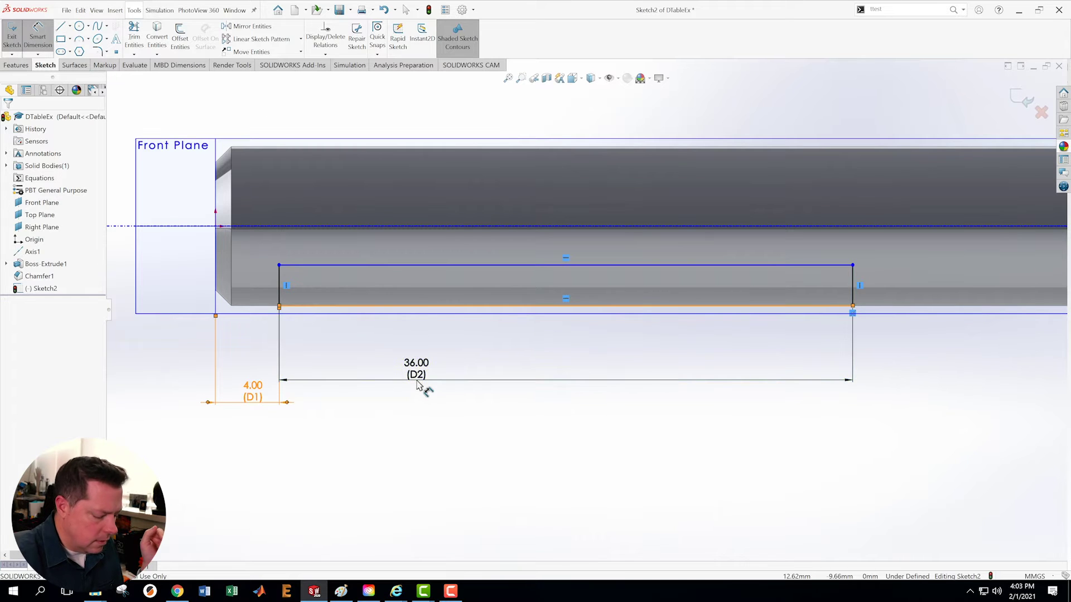
click(418, 385)
text(3)
key(Return)
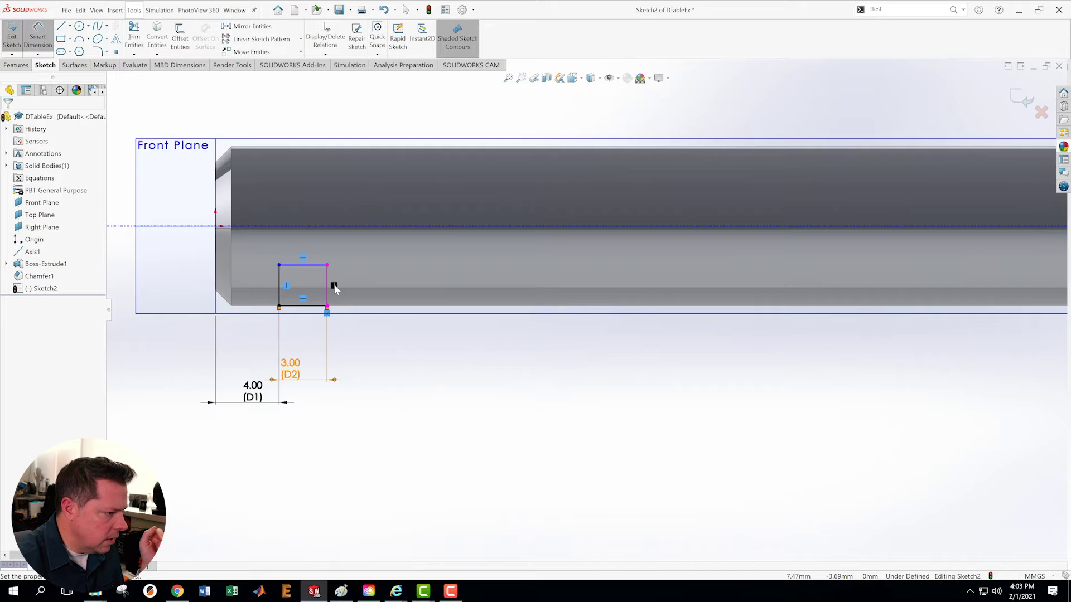
scroll(335, 286, down, 2)
click(352, 282)
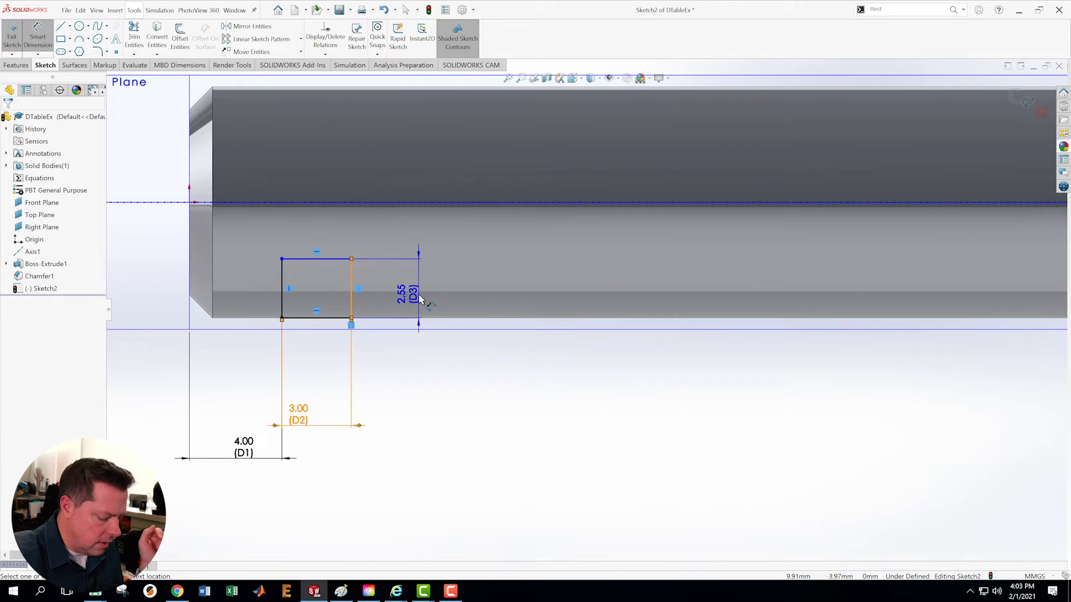
click(417, 299)
text(1.5)
key(Return)
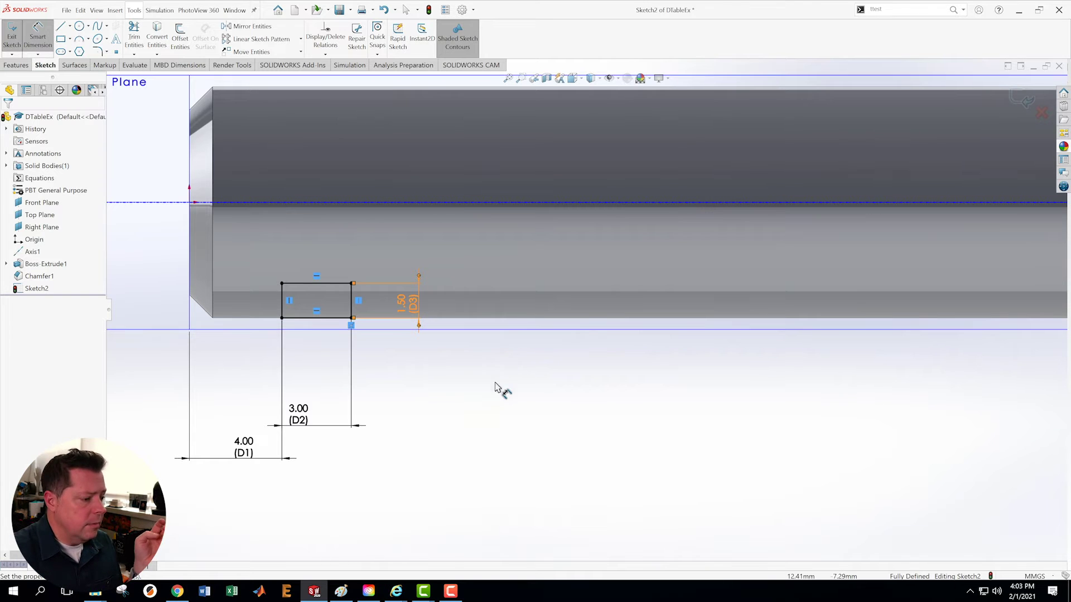
- Revolve-cut the rectangle sketch 360 degrees about the shaft's centre axis to form the groove
scroll(495, 381, up, 1)
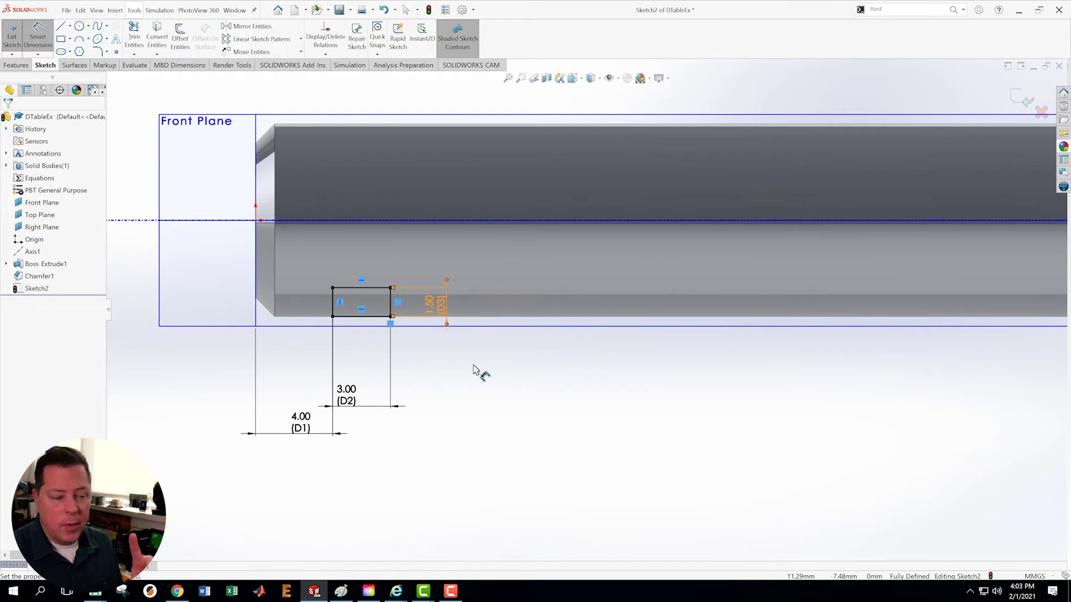
scroll(473, 373, up, 3)
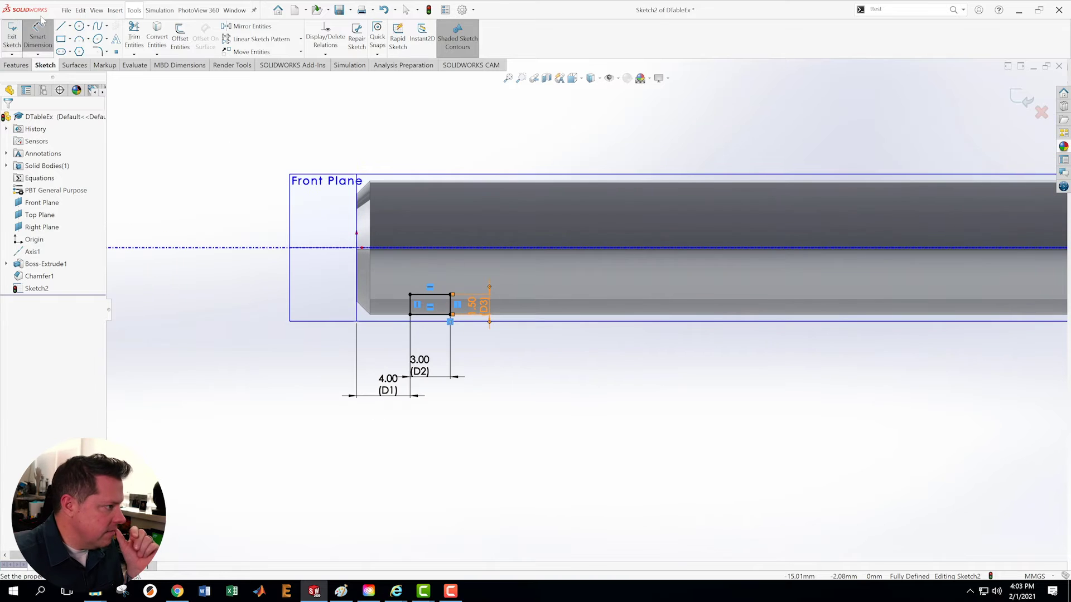
click(1026, 99)
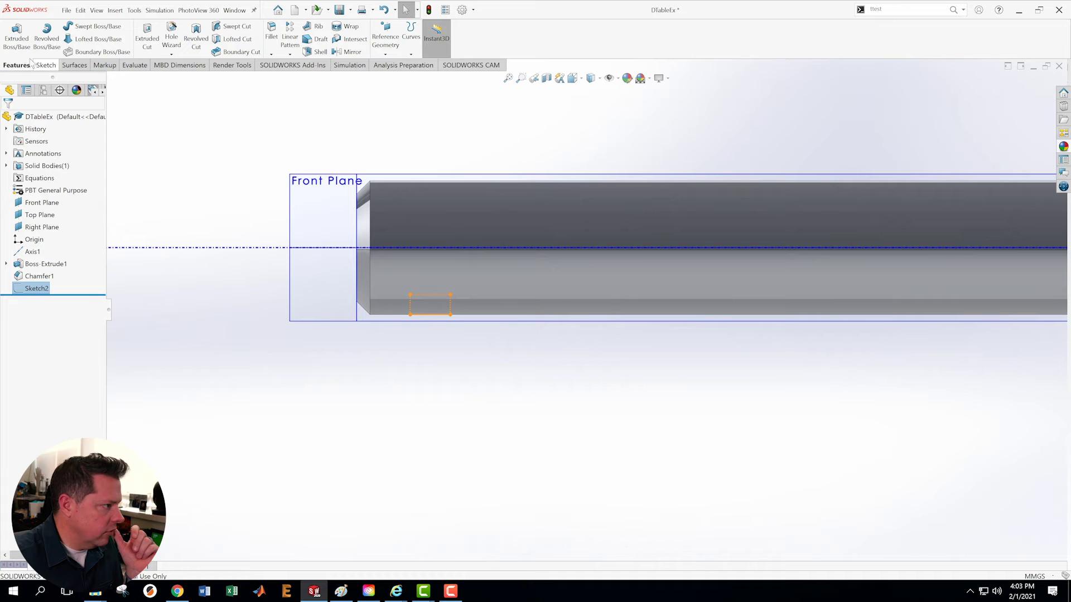
click(194, 38)
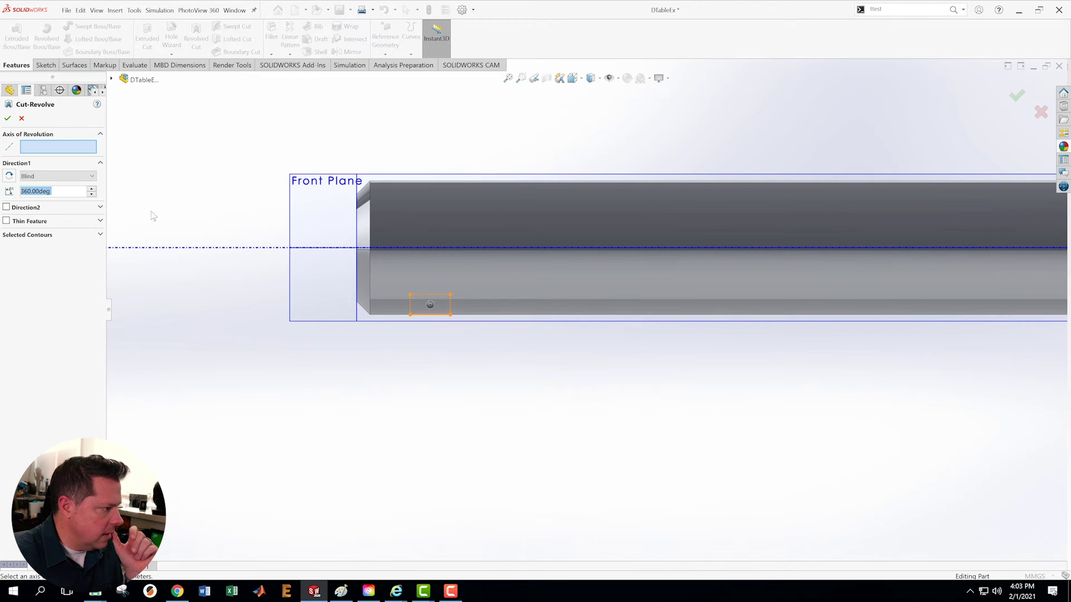
click(187, 248)
key(Return)
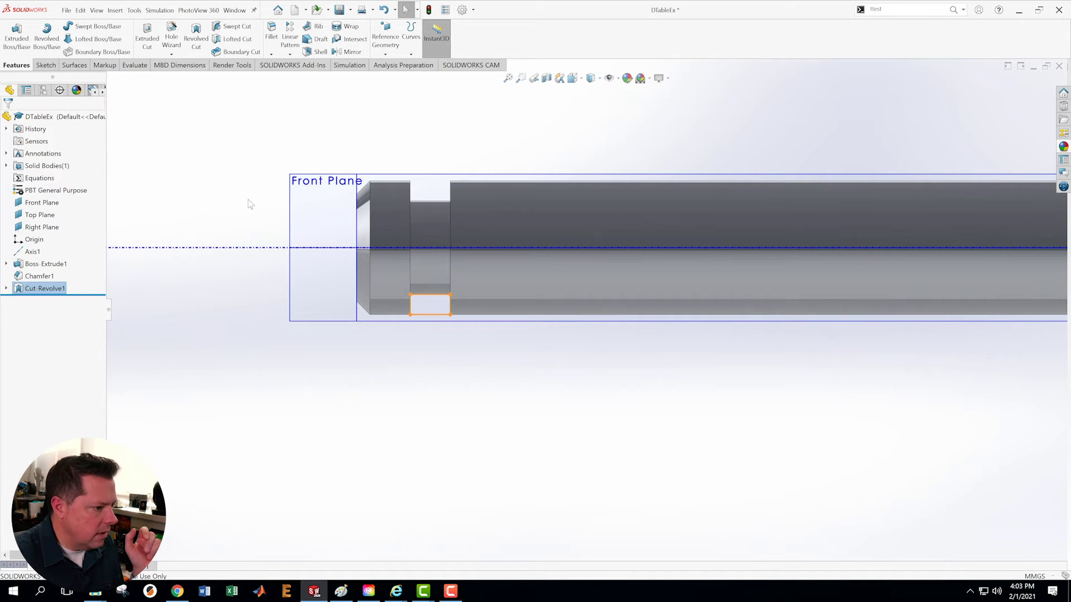
- Clear the selection of the groove cut and save the part
scroll(749, 347, up, 5)
scroll(781, 337, down, 2)
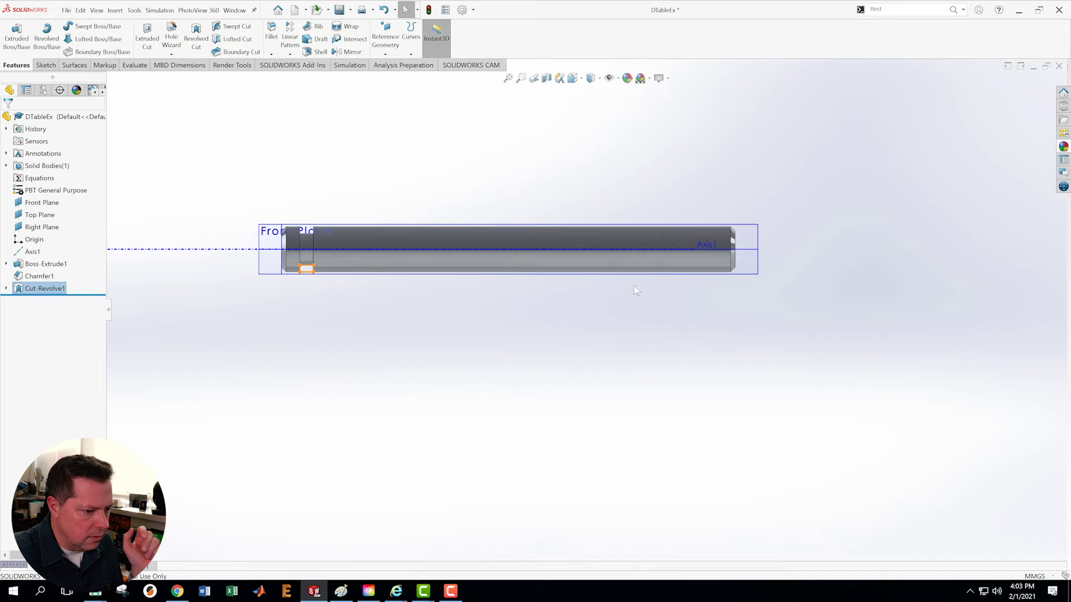
scroll(634, 286, up, 2)
key(Escape)
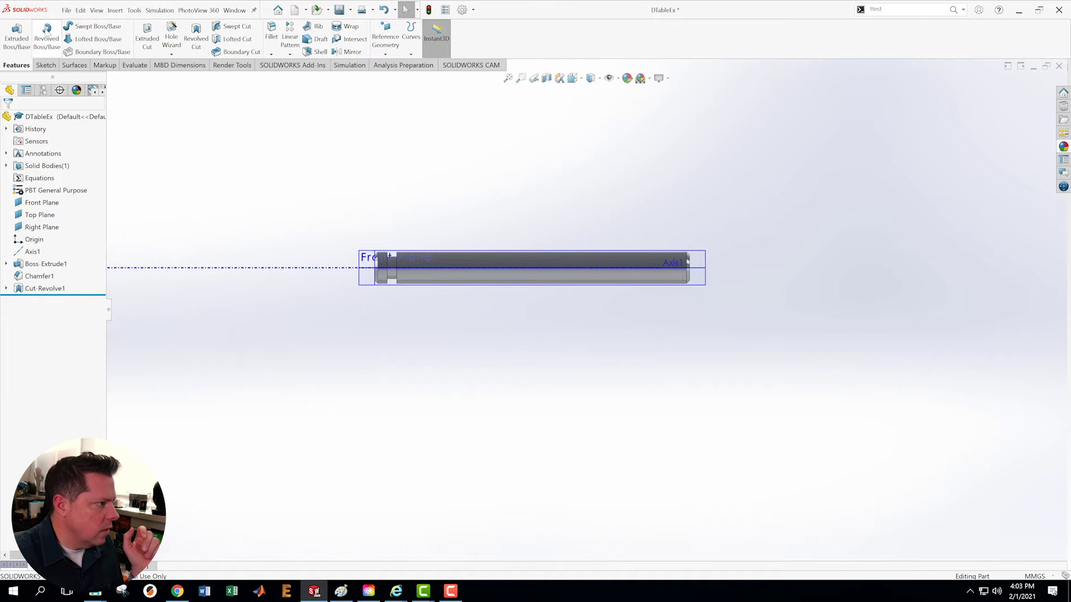
click(66, 10)
click(82, 124)
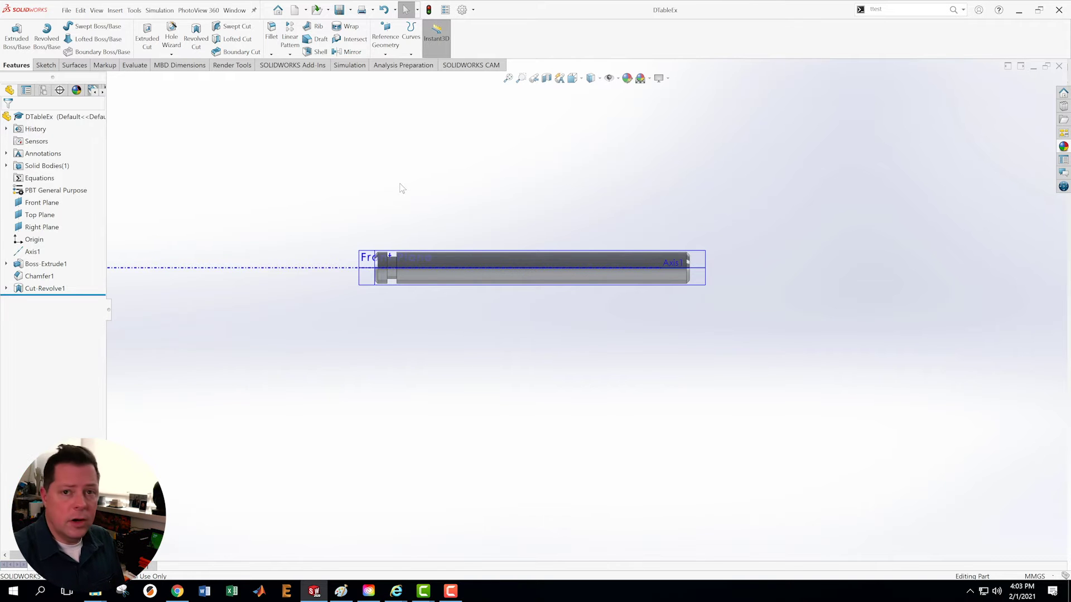
- Insert an auto-created design table that includes all listed dimensions, from D1@Sketch1 through D1@Cut-Revolve1
click(115, 11)
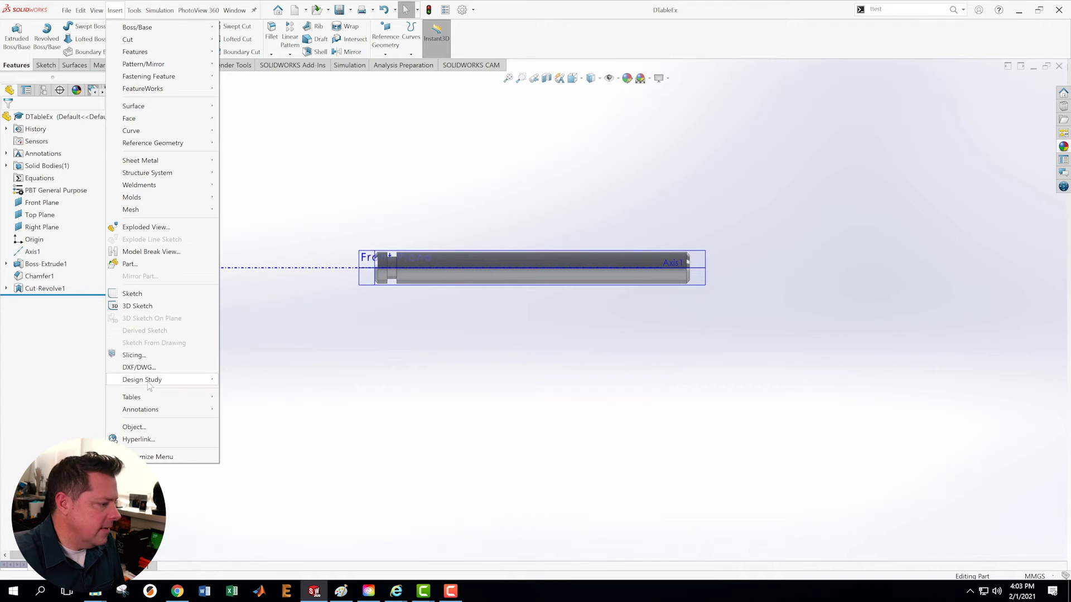
mouse_move(145, 401)
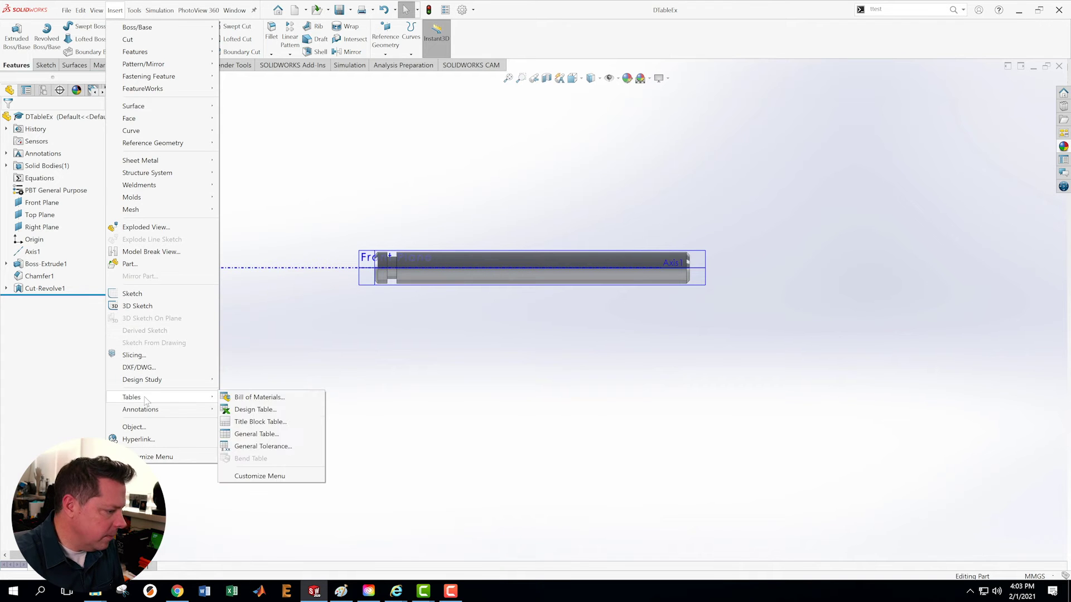
click(244, 411)
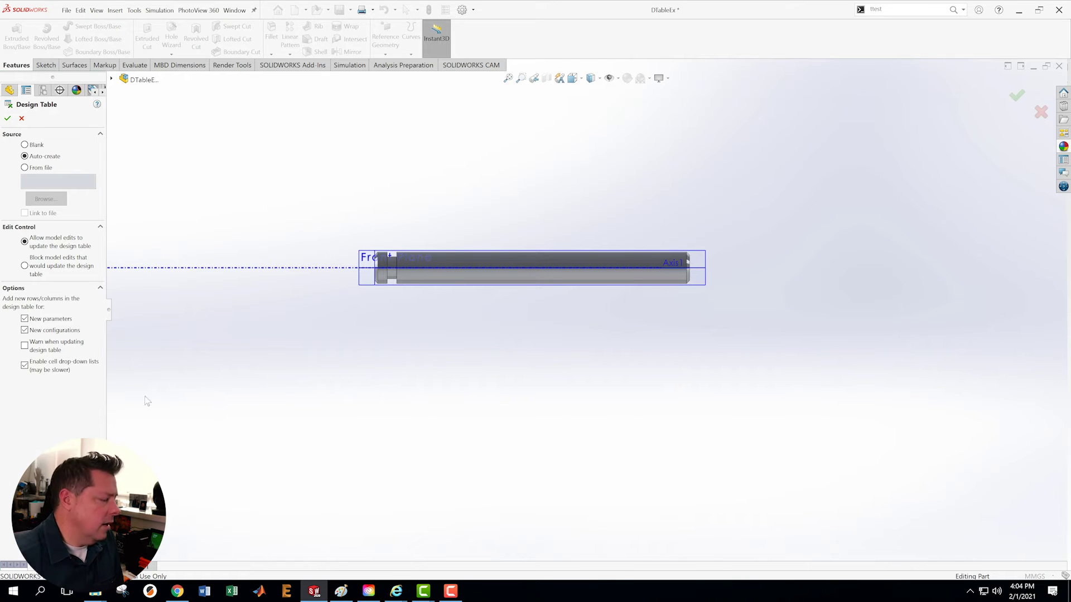
click(8, 118)
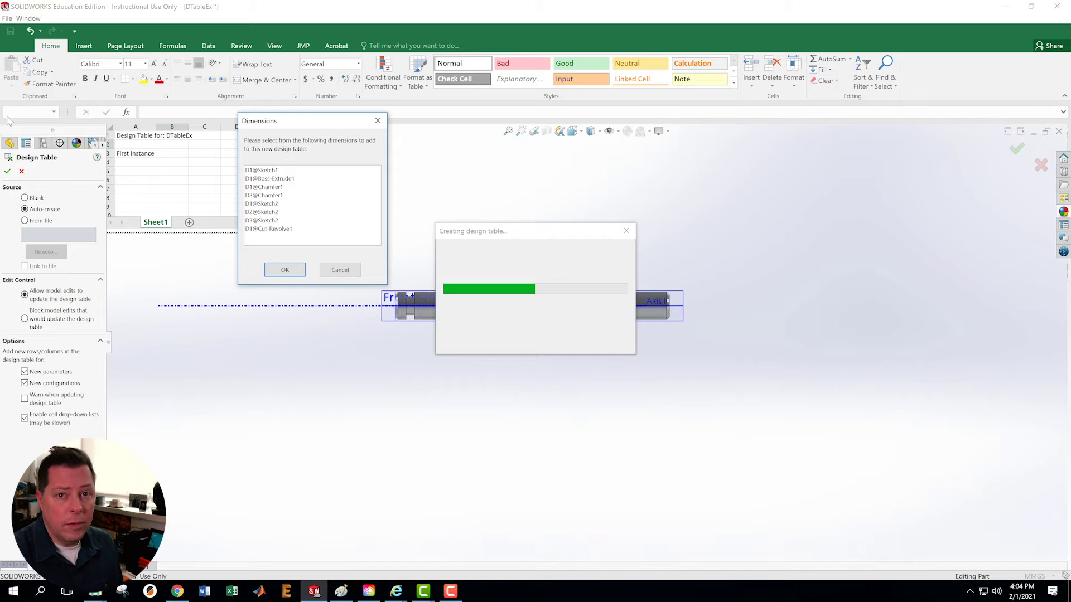
click(268, 170)
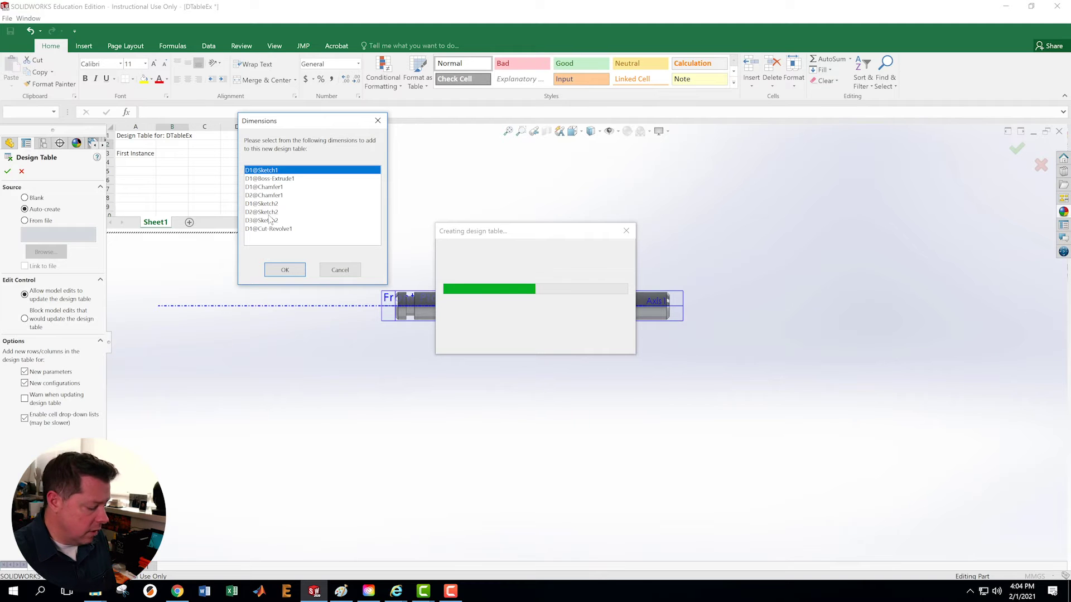
shift+click(262, 229)
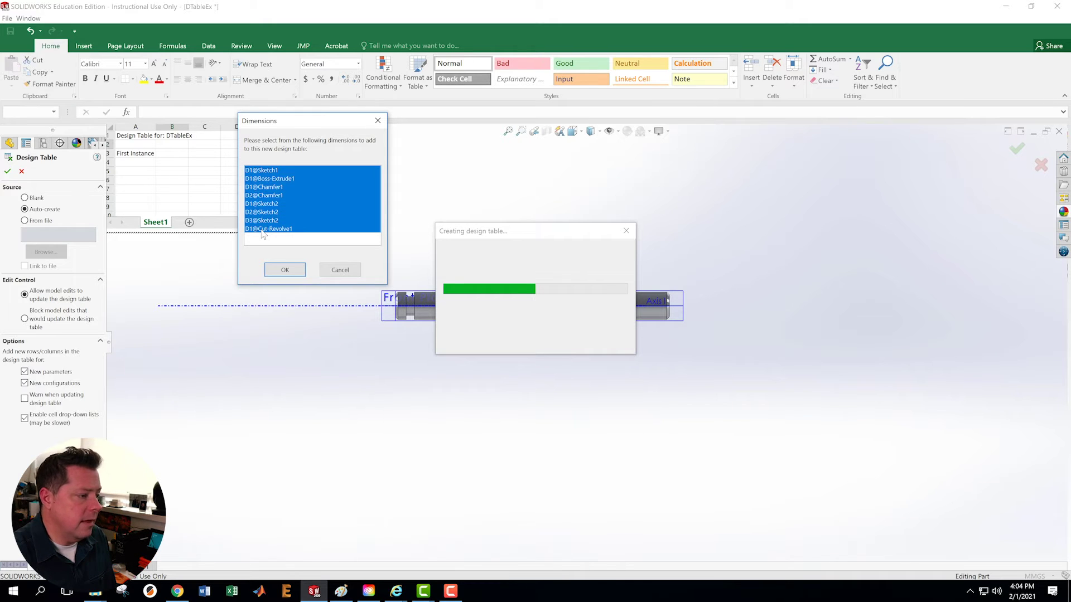
click(284, 271)
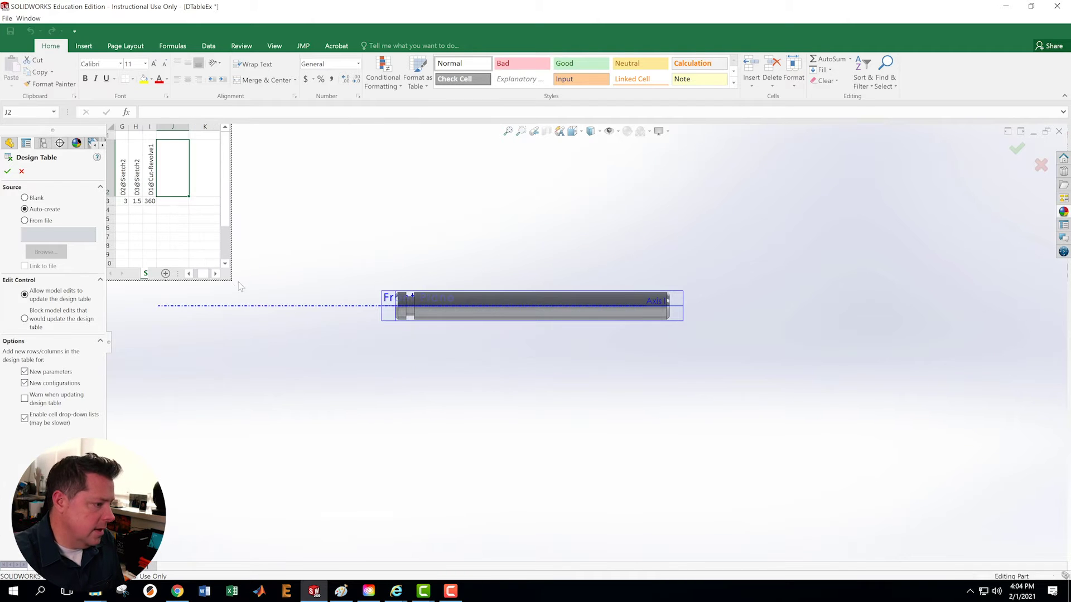
- Enlarge the embedded design table so that all its dimension columns and row numbers show
drag(232, 280, 293, 289)
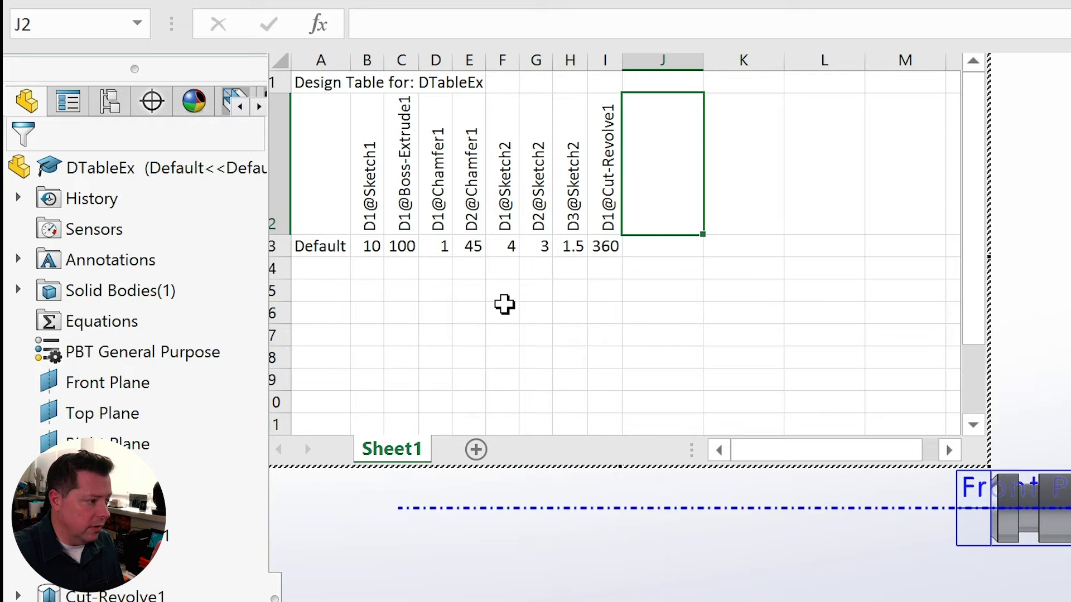
drag(276, 597, 258, 598)
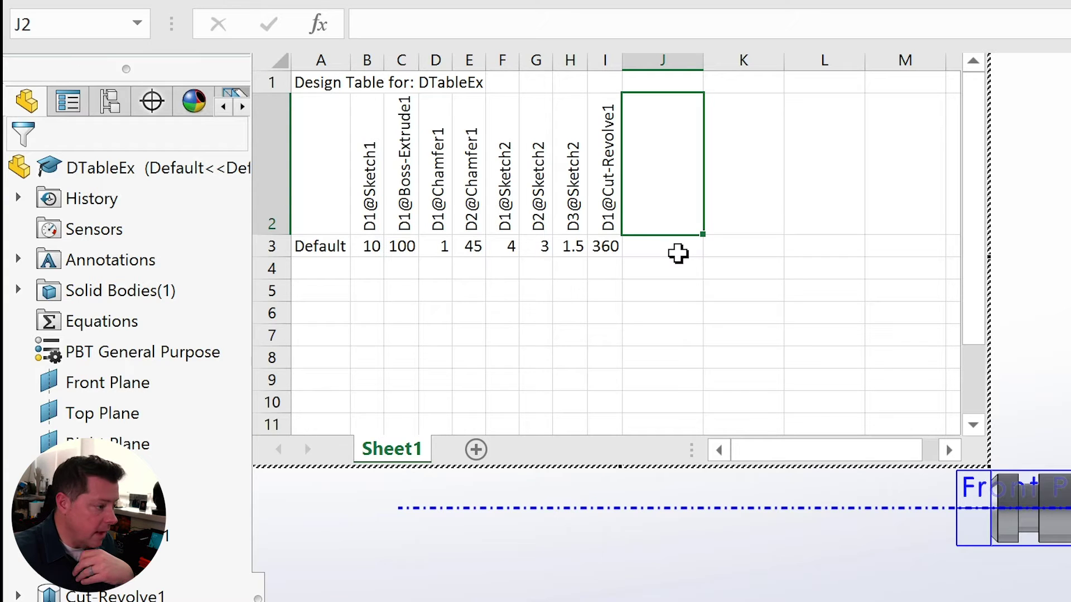
click(472, 341)
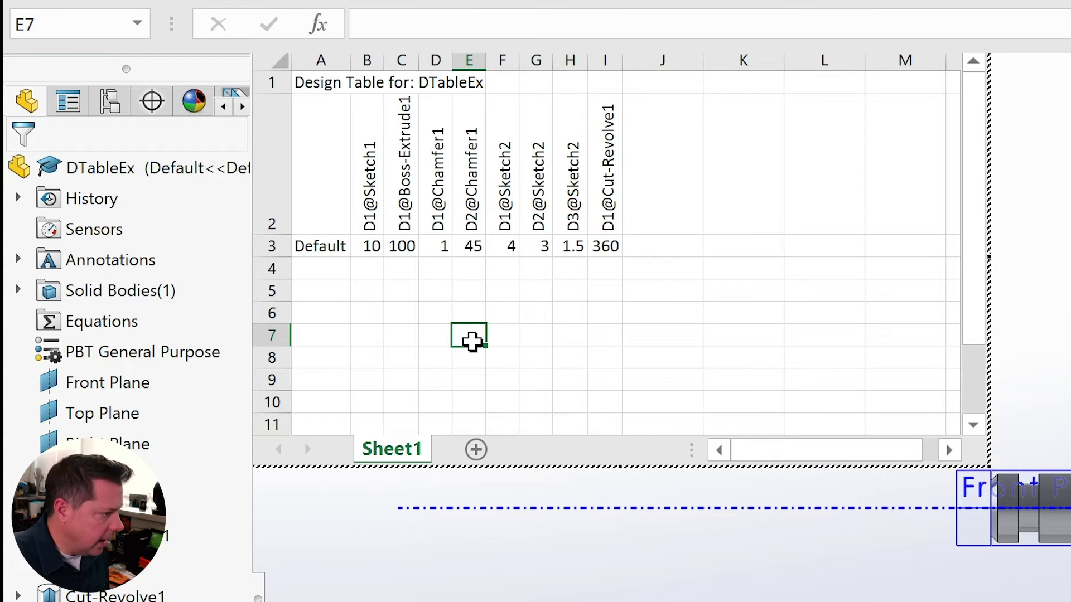
- Add configuration names Shaft 1 to Shaft 5 in cells A4 to A8, filling down from Shaft 1
click(317, 272)
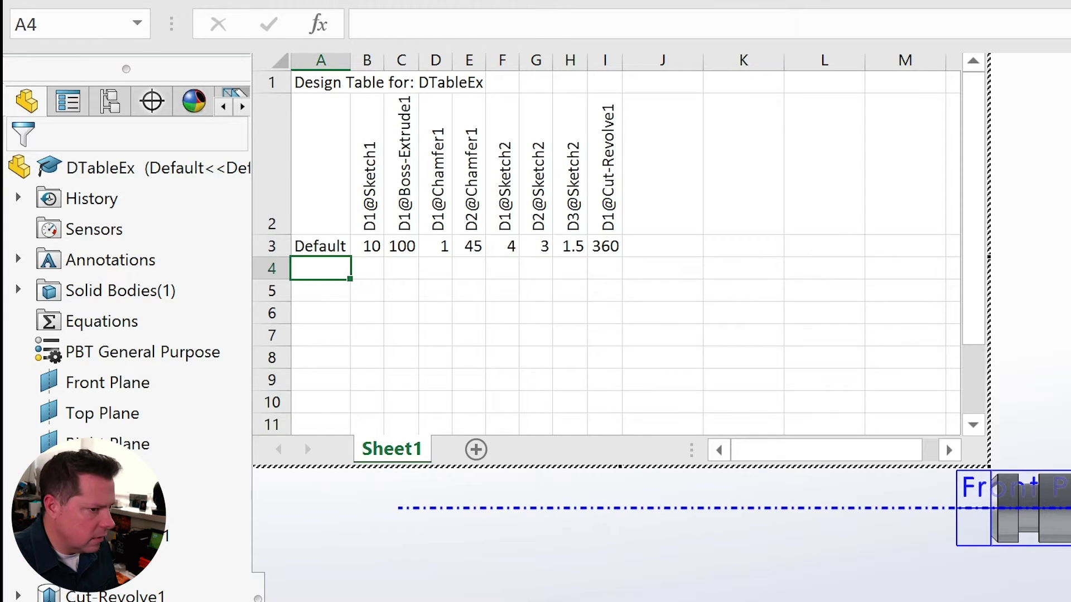
click(361, 320)
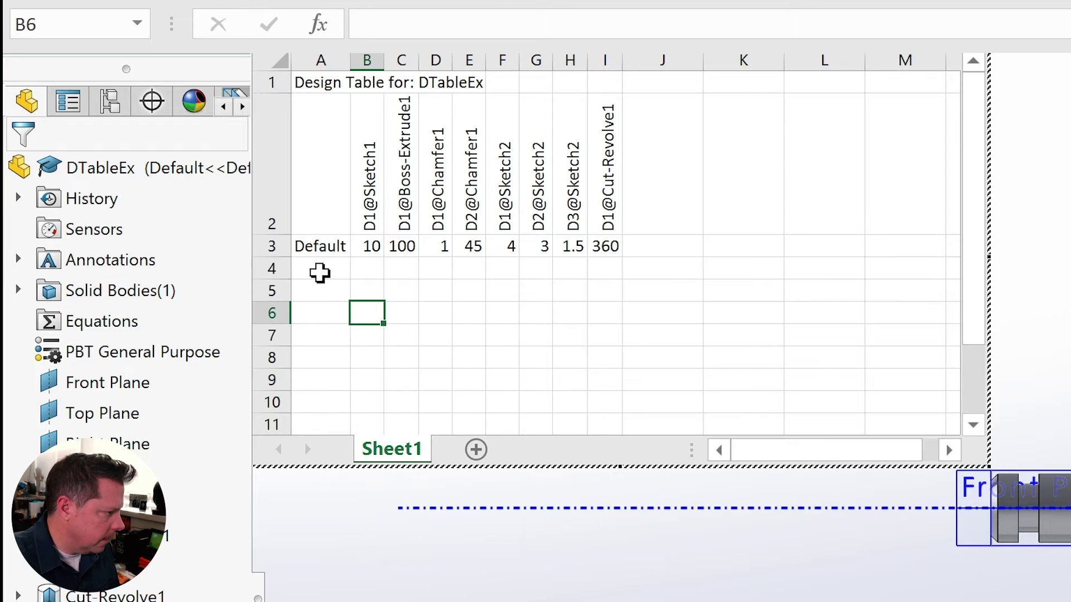
double_click(318, 272)
text(S)
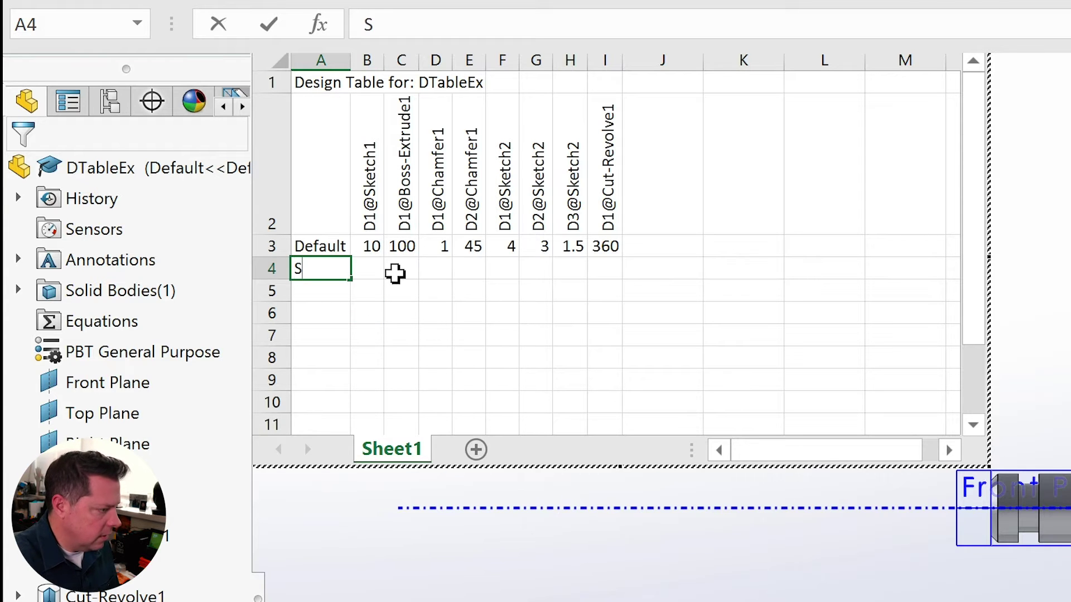
text(haft 1)
key(Return)
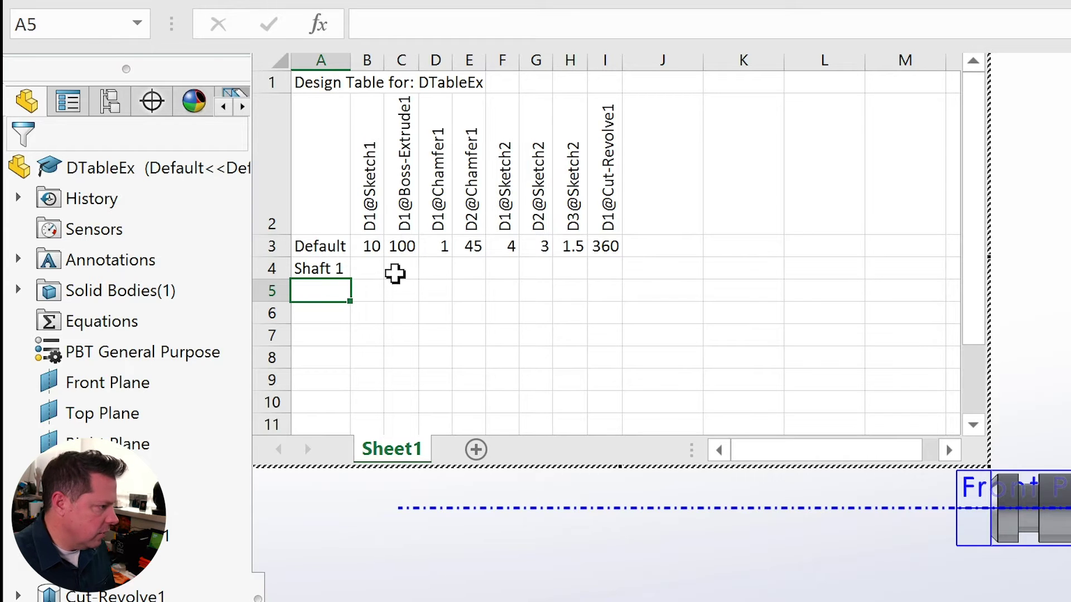
click(337, 270)
drag(351, 280, 349, 361)
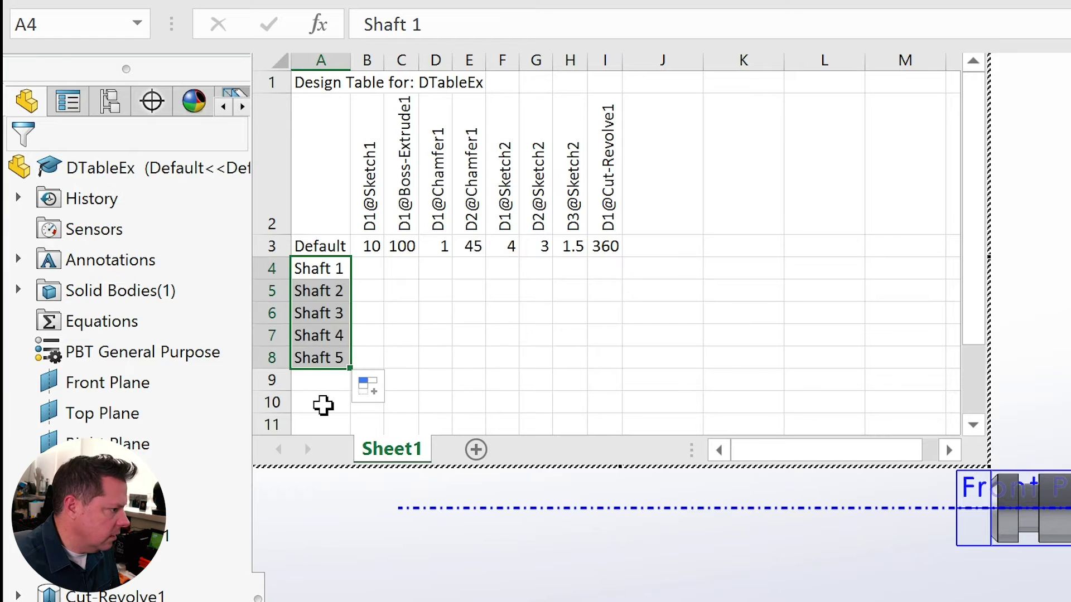
click(321, 404)
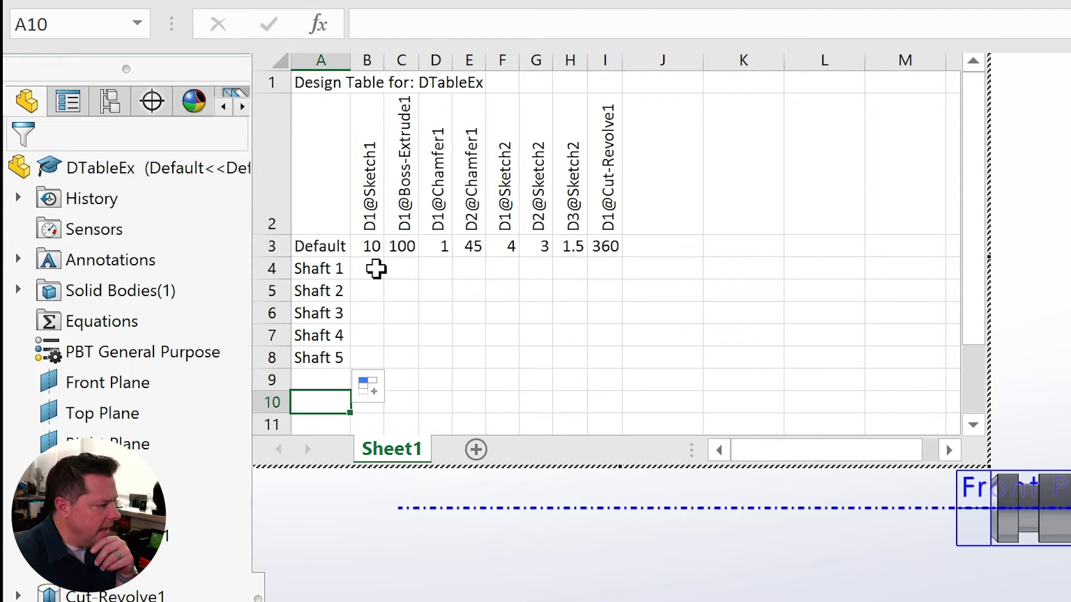
- Enter the D1@Sketch1 values 10, 10, 5, 10 and 20 for Shaft 1 to Shaft 5 in the design table
click(376, 269)
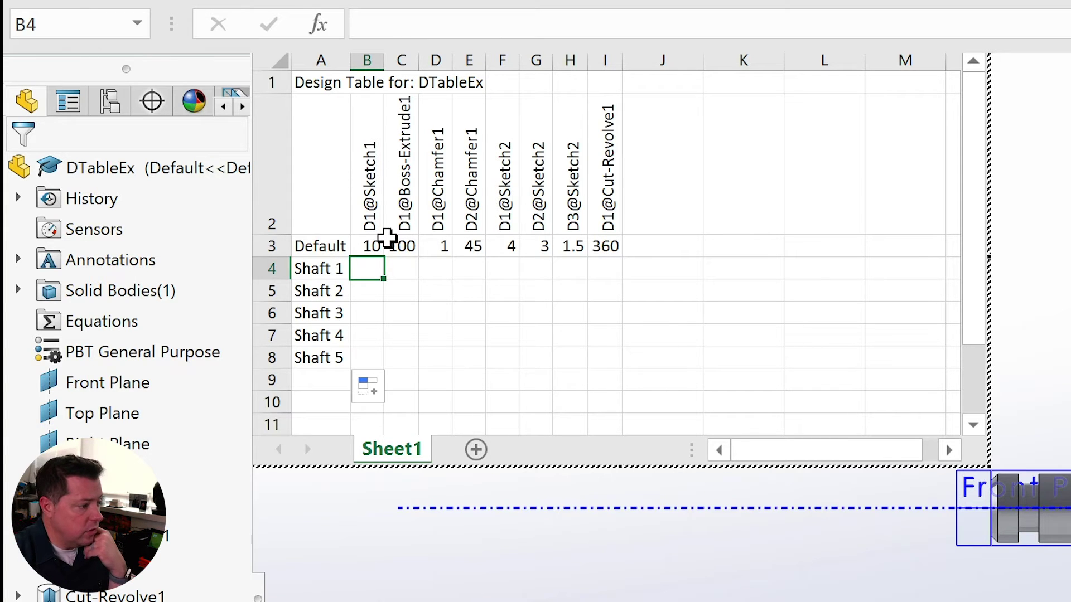
click(368, 143)
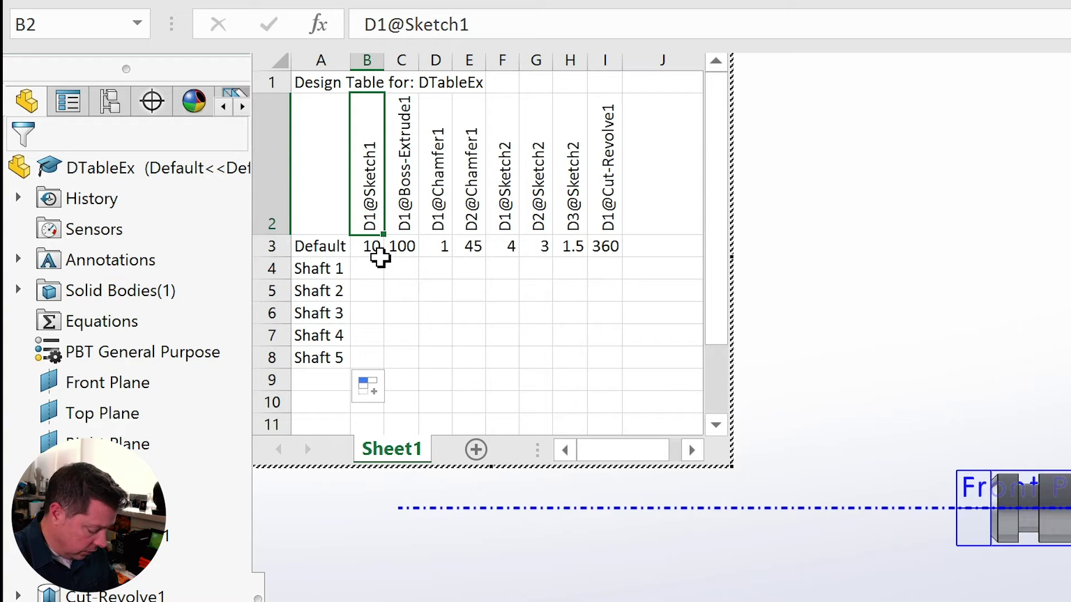
click(373, 269)
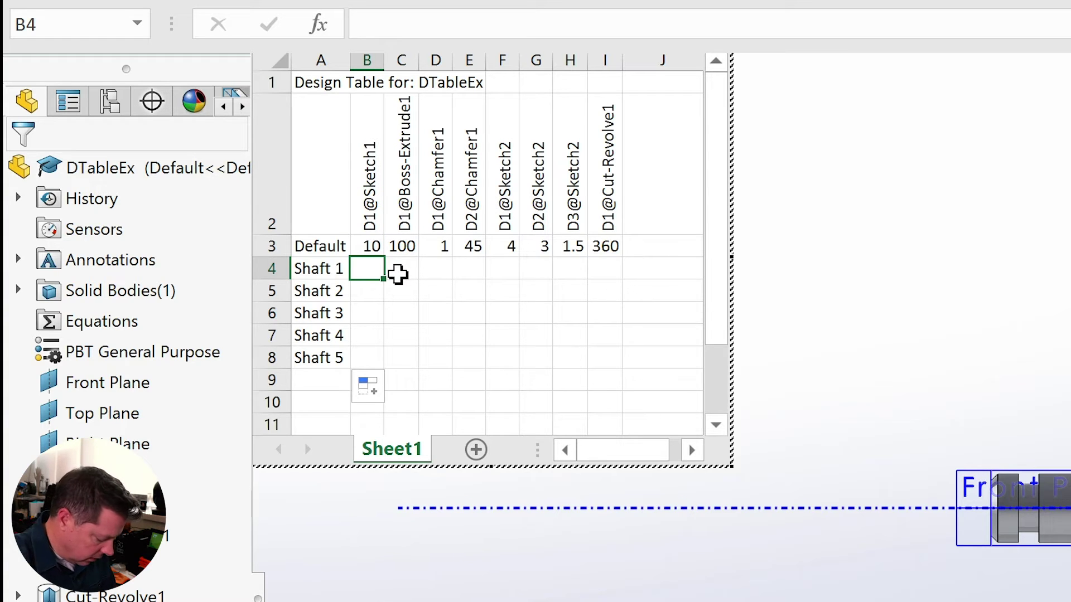
text(10)
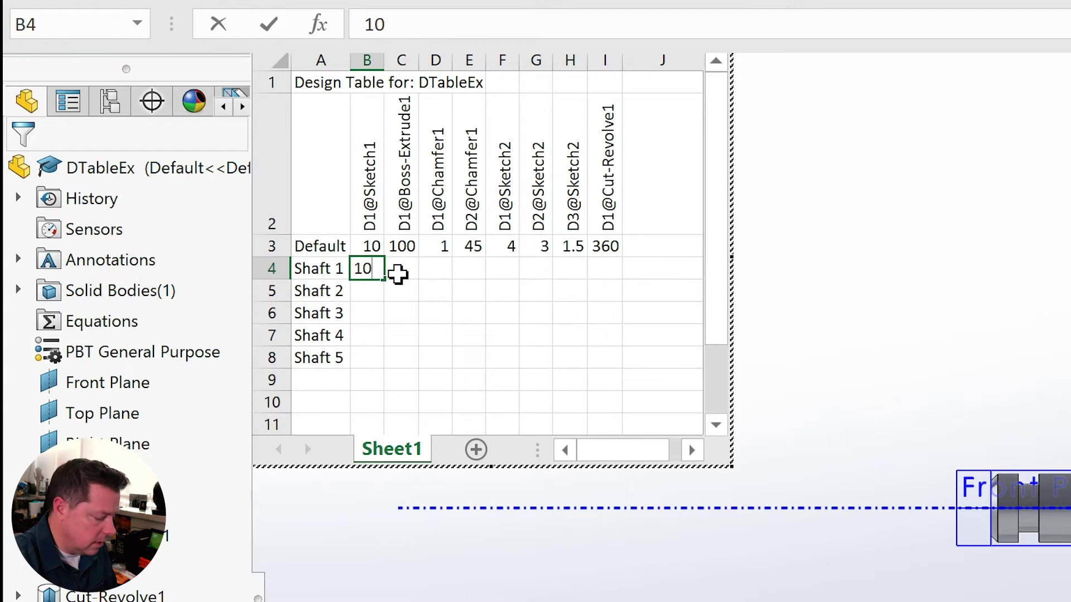
key(Return)
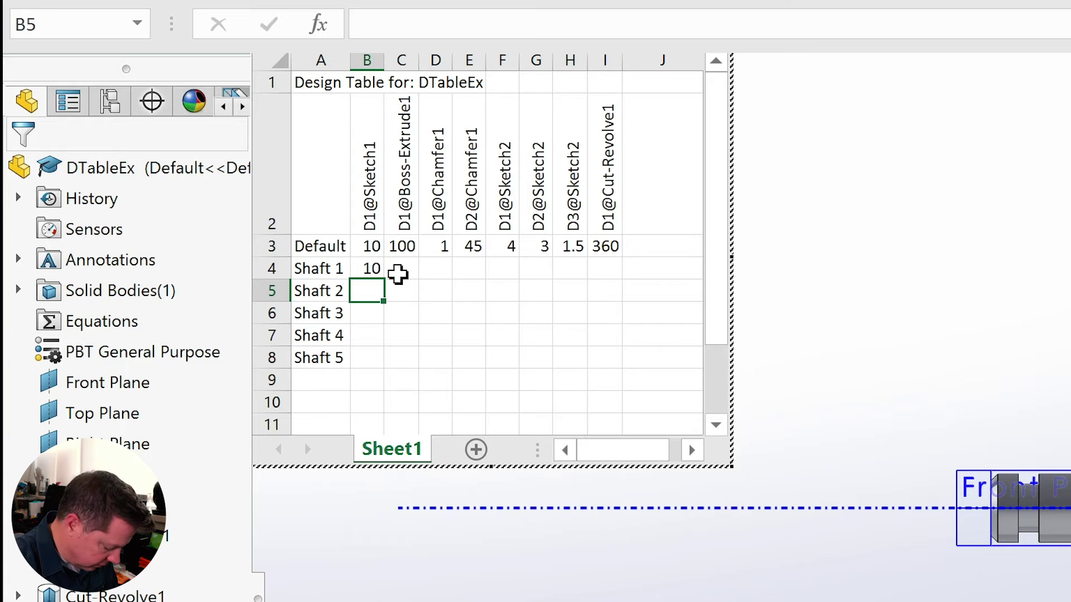
text(10)
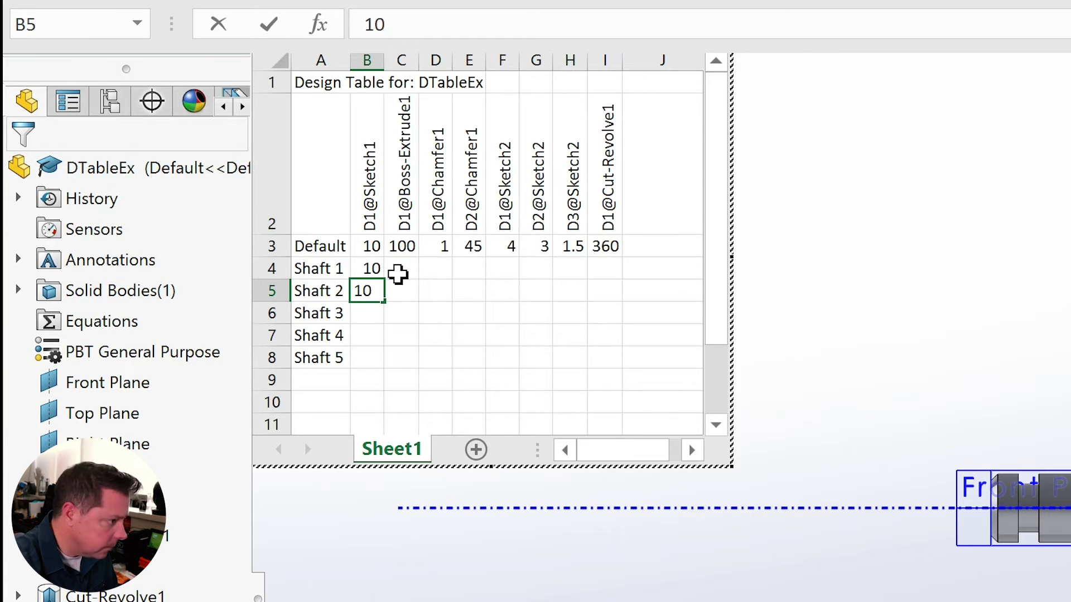
key(Return)
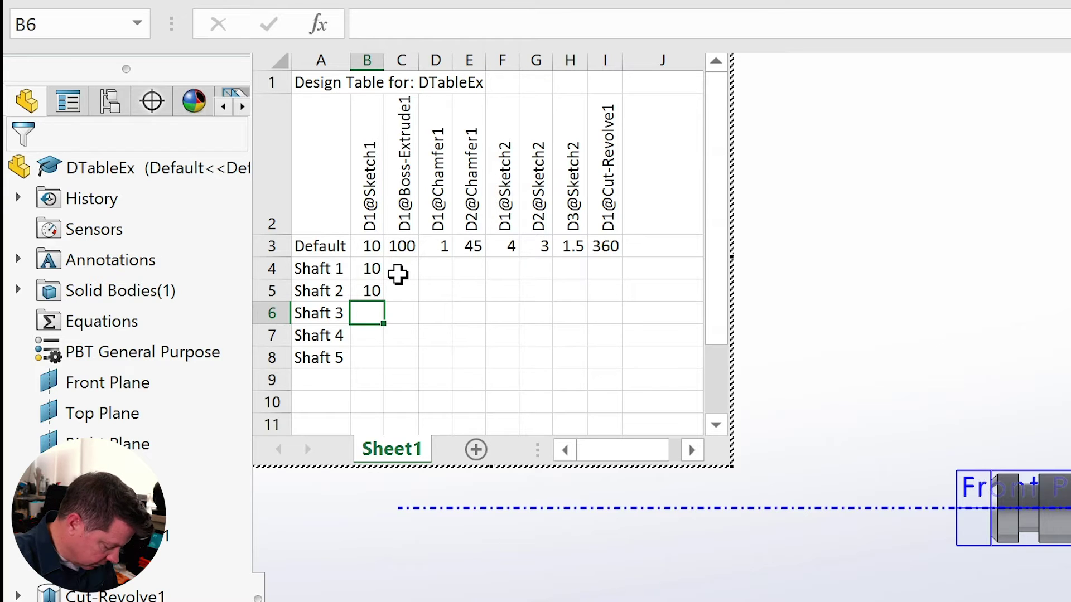
text(5)
key(Return)
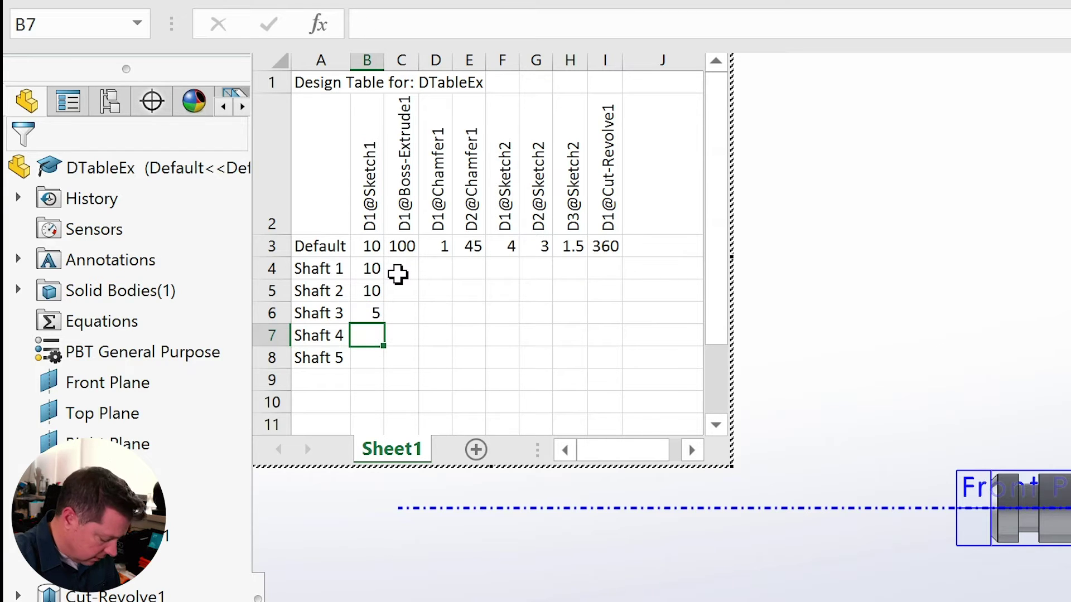
text(10)
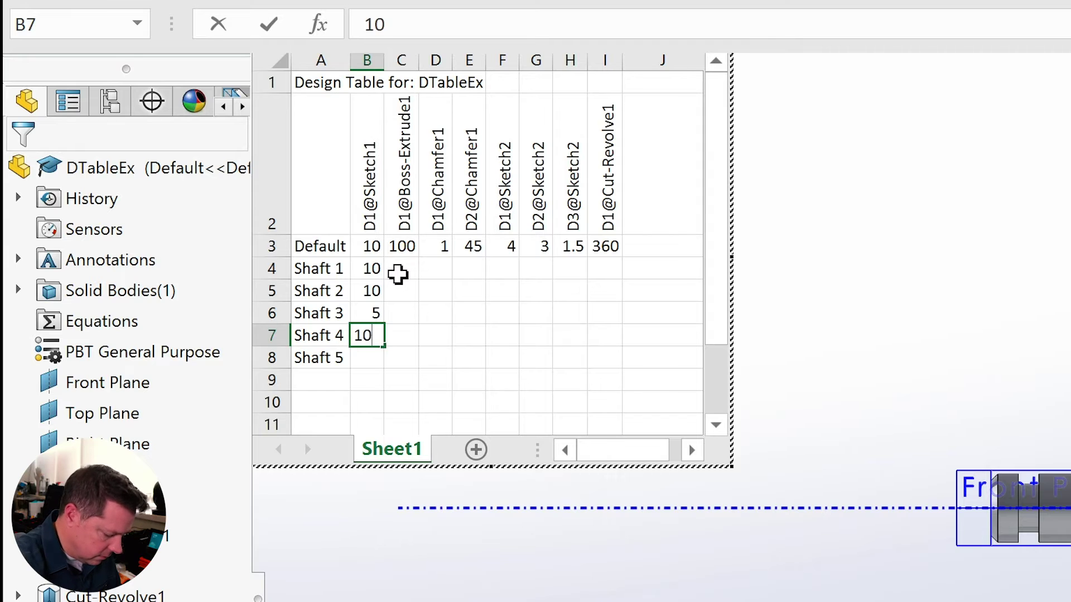
key(Return)
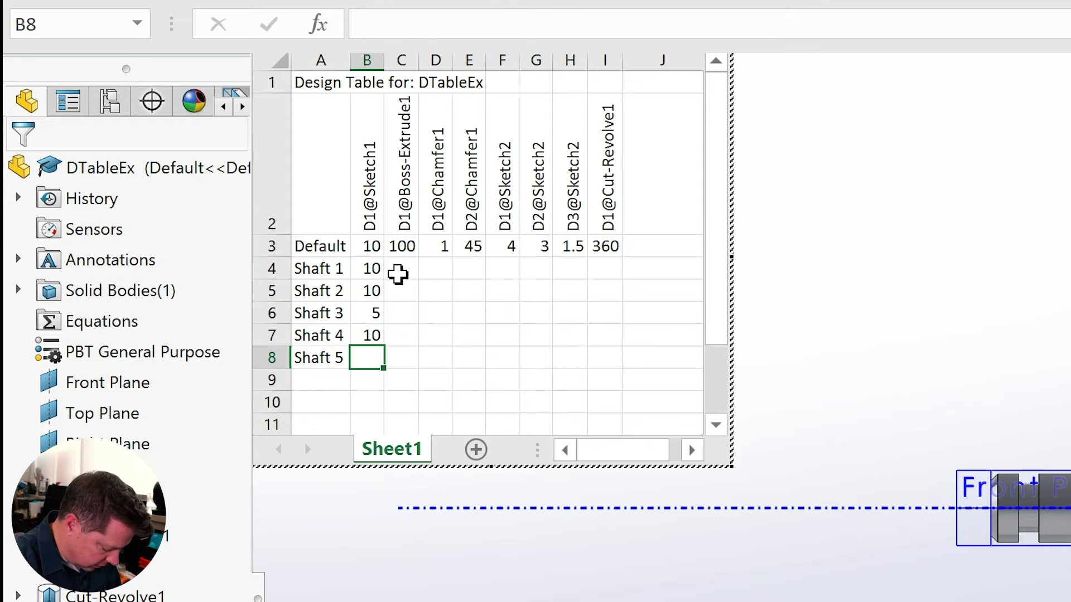
text(20)
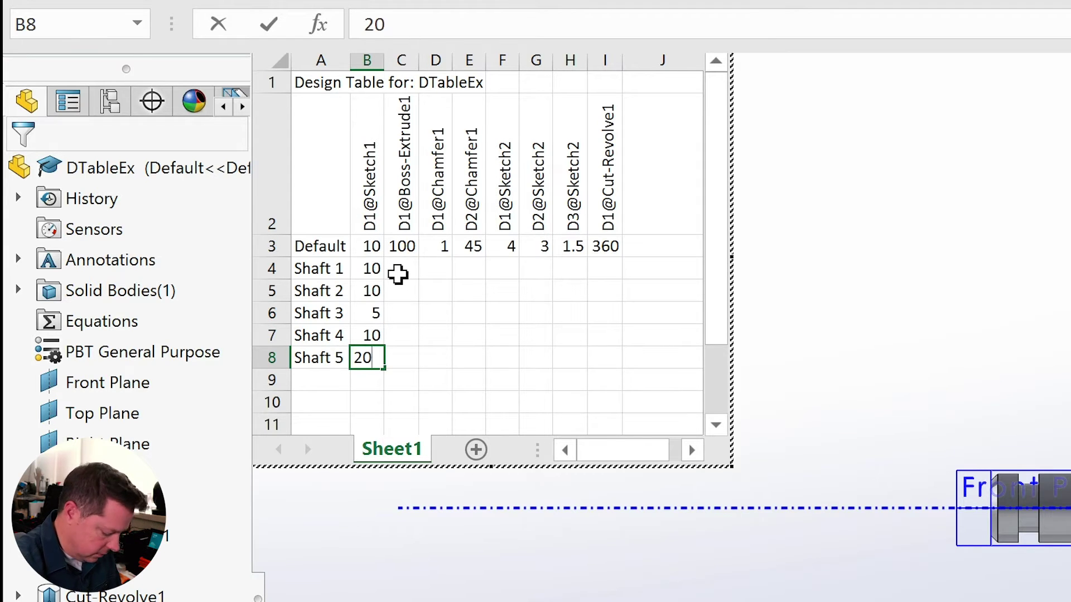
key(Return)
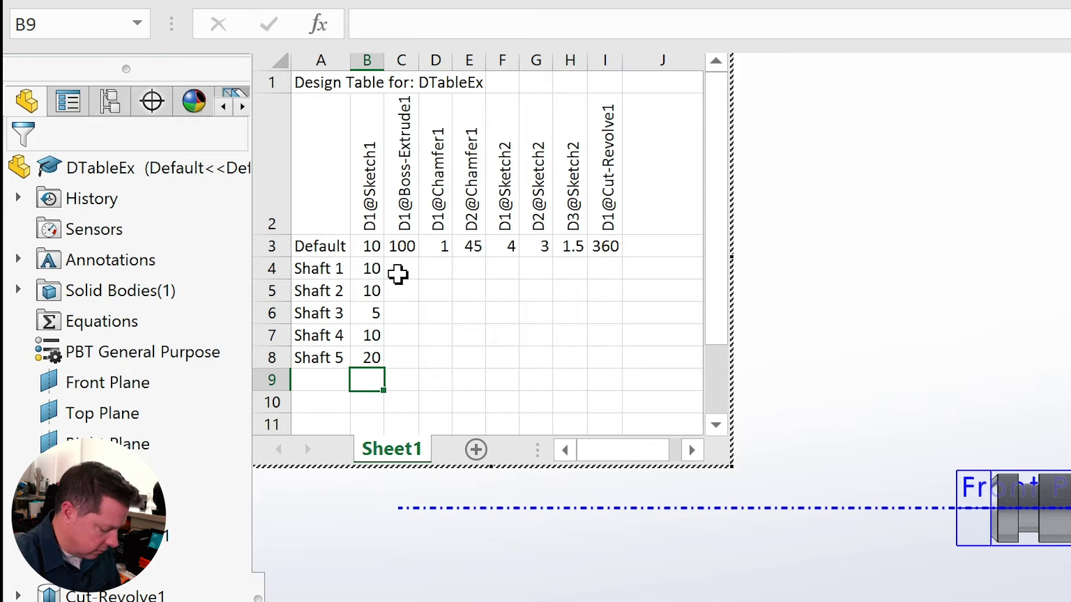
- Fill the Default D1@Boss-Extrude1 value of 100 down to Shaft 1 through Shaft 5
click(407, 269)
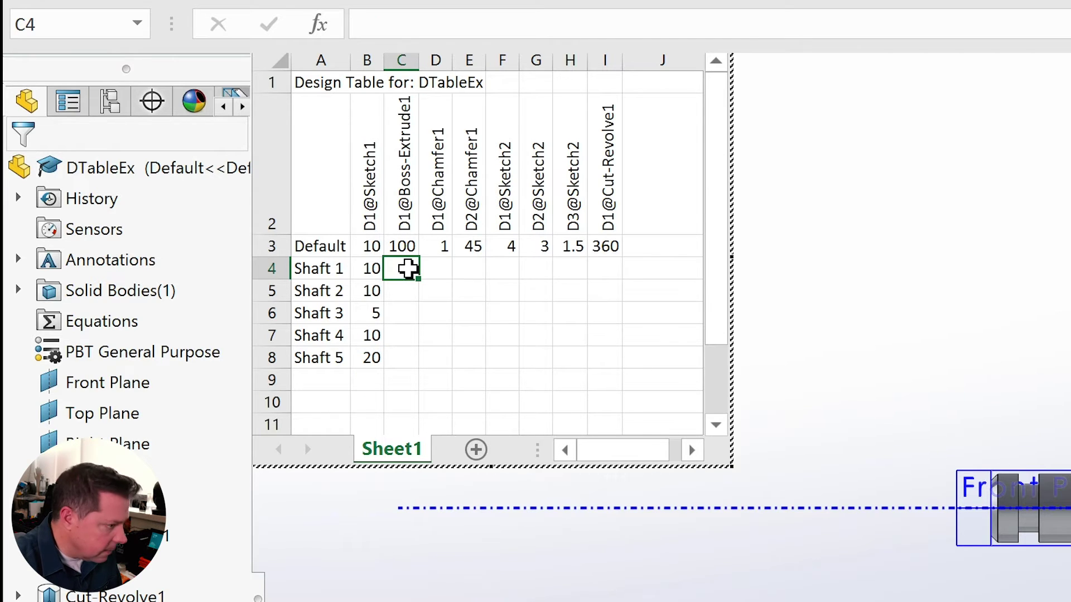
click(415, 247)
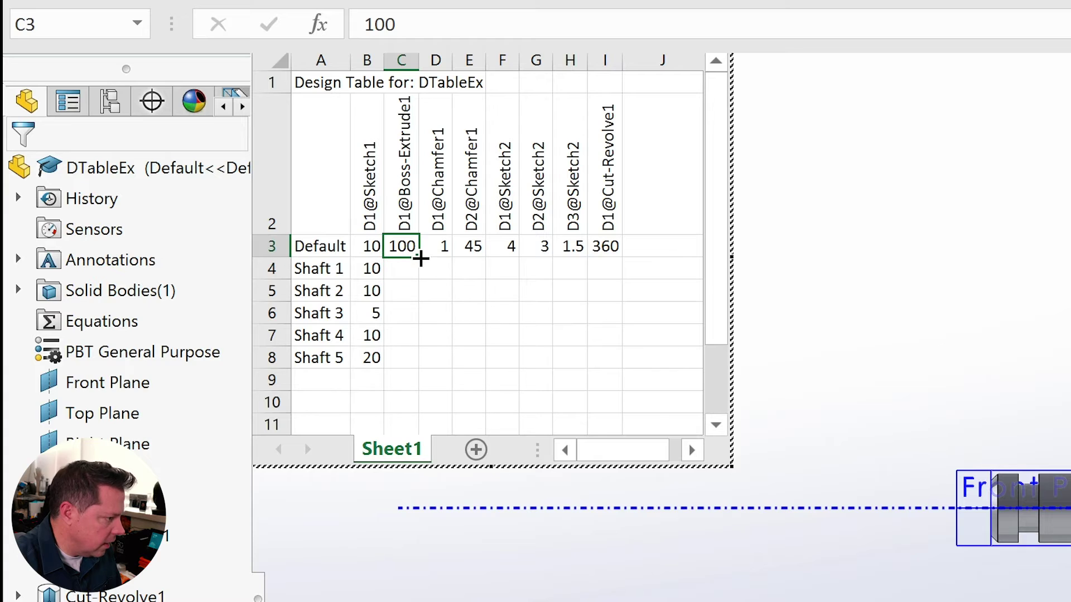
drag(420, 258, 411, 368)
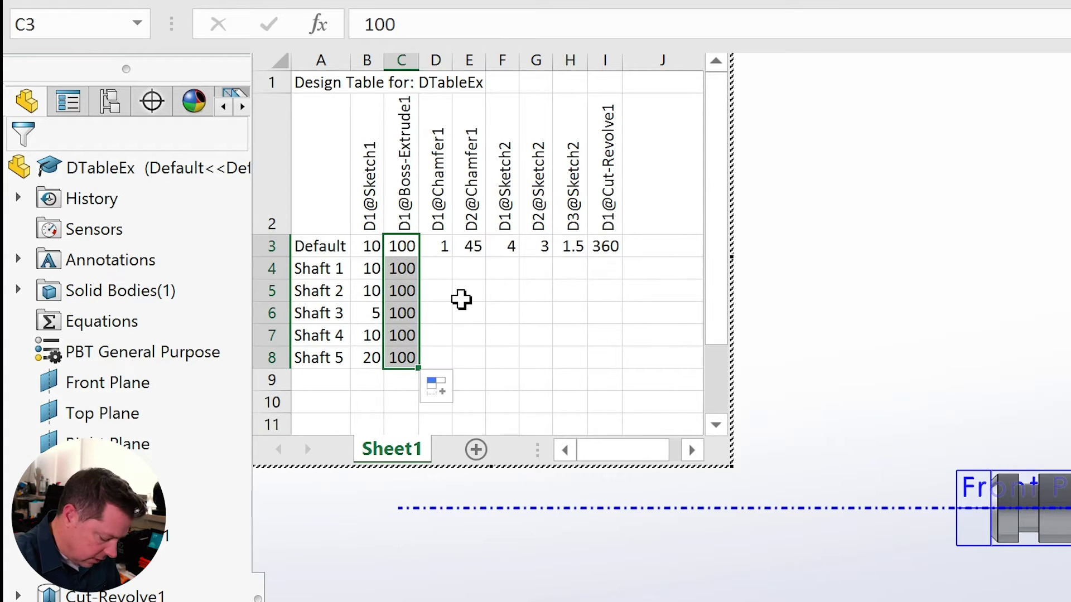
- Set D1@Boss-Extrude1 to 50 for Shaft 1 and Shaft 2, and to 25 for Shaft 3
click(411, 268)
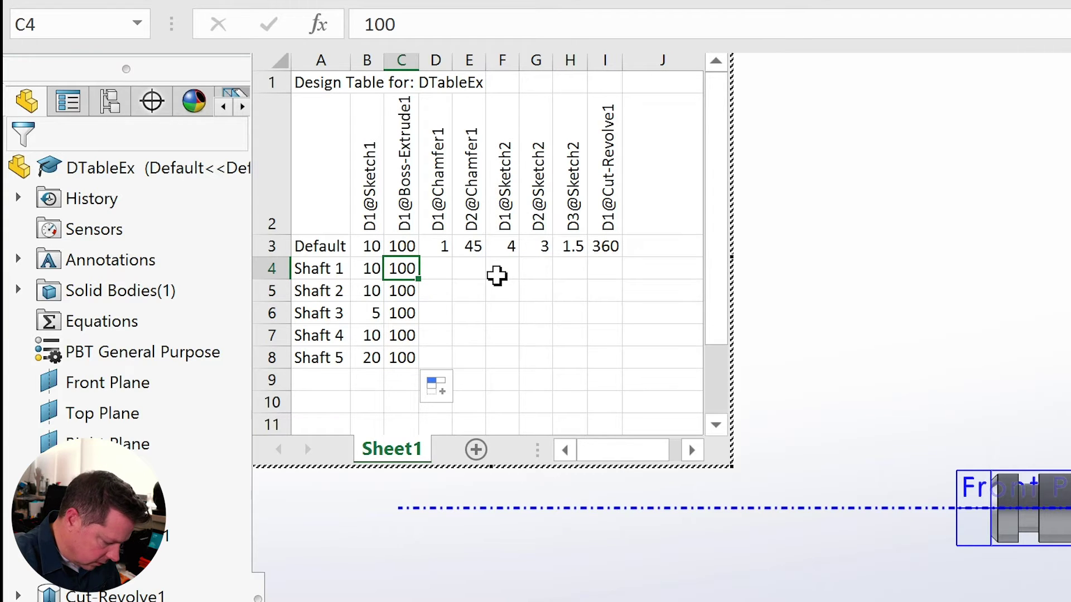
text(50)
key(Return)
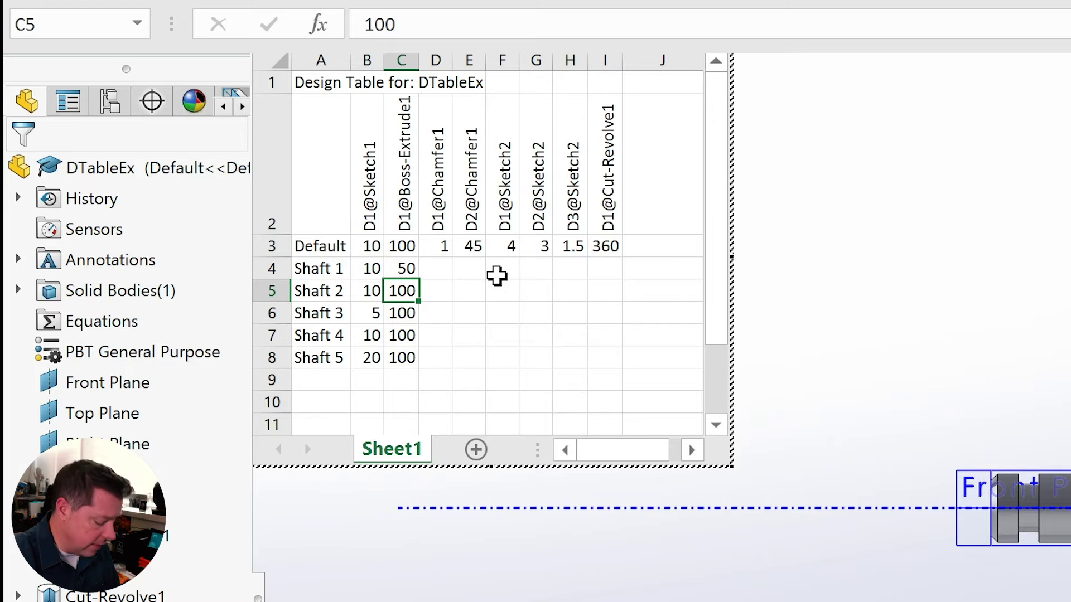
text(50)
key(Return)
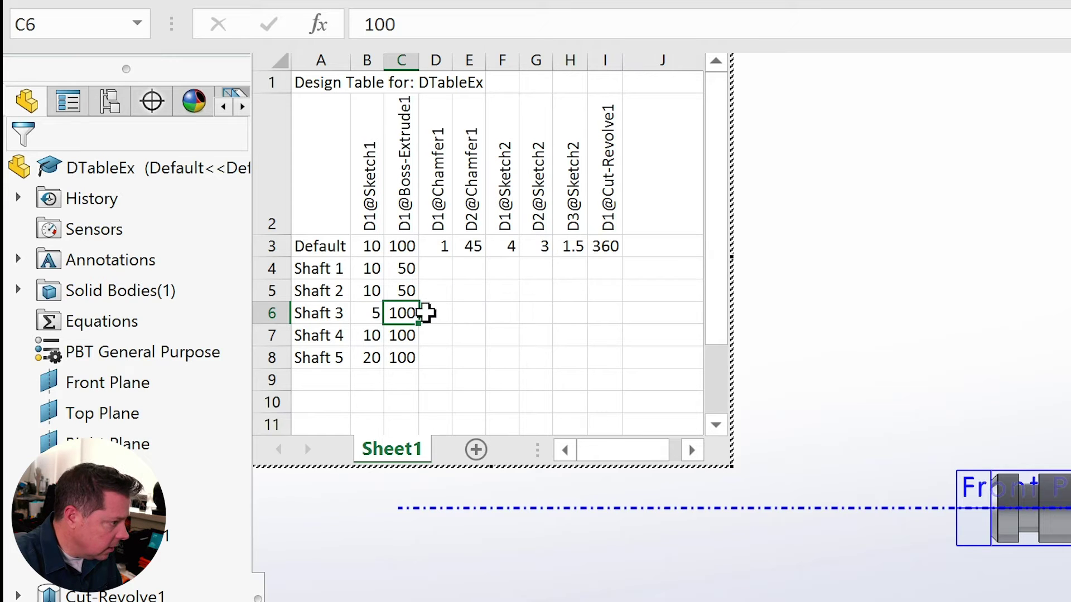
text(2)
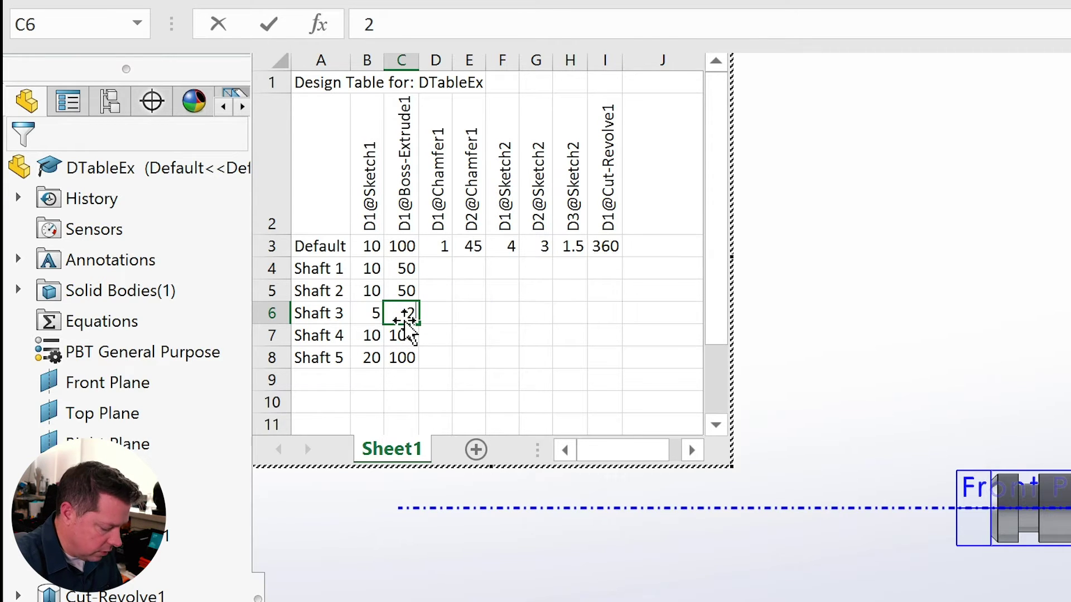
text(5)
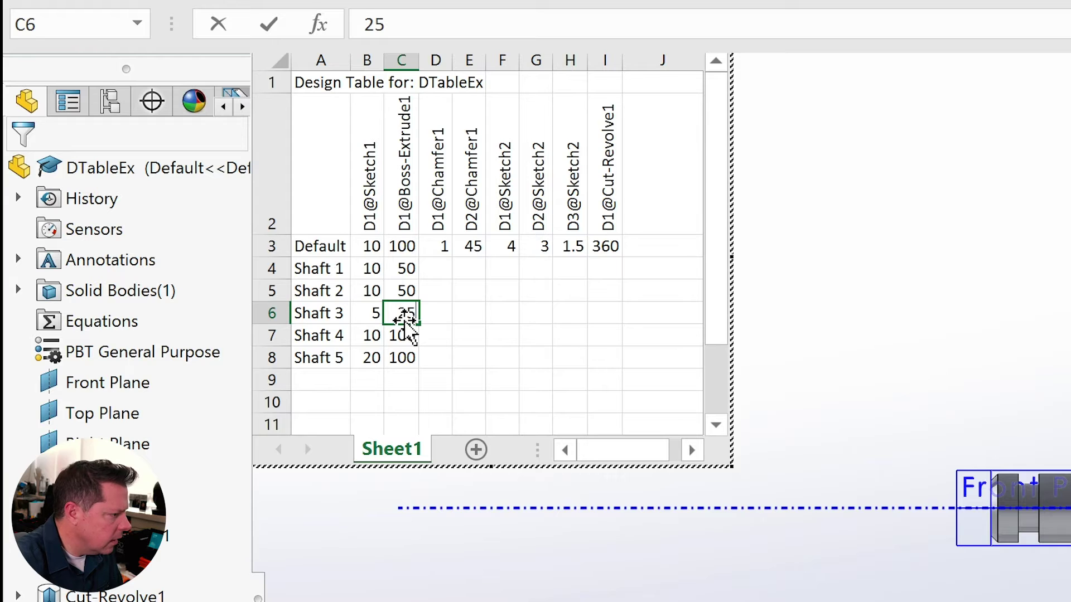
key(Return)
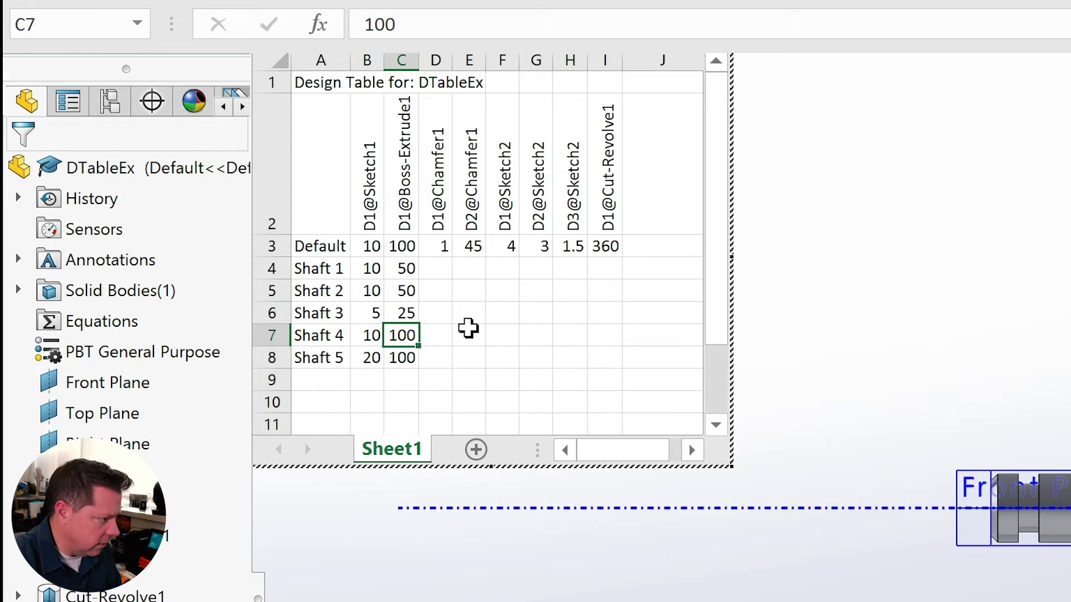
- Fill the Default D1@Chamfer1 value of 1 down to all five shafts, and set Shaft 1 to 2
click(466, 287)
click(440, 267)
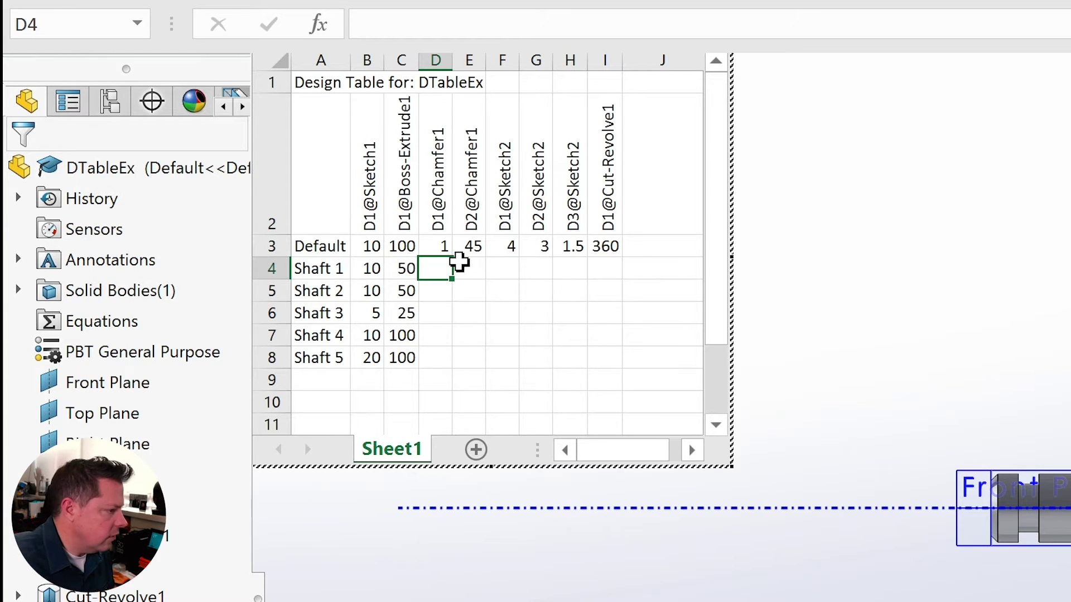
click(435, 246)
drag(451, 257, 438, 366)
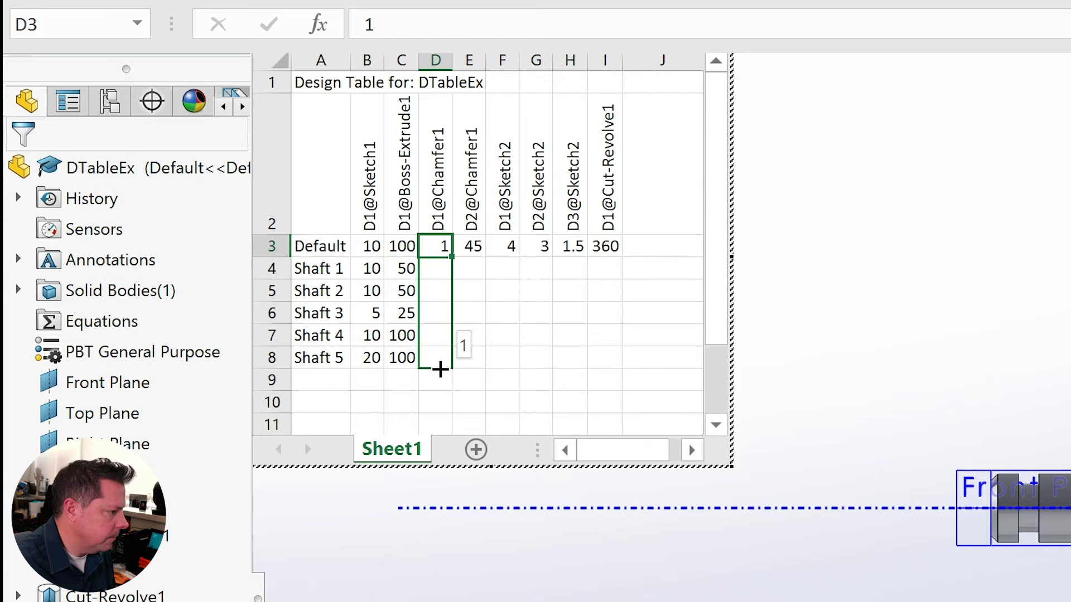
click(469, 288)
click(433, 270)
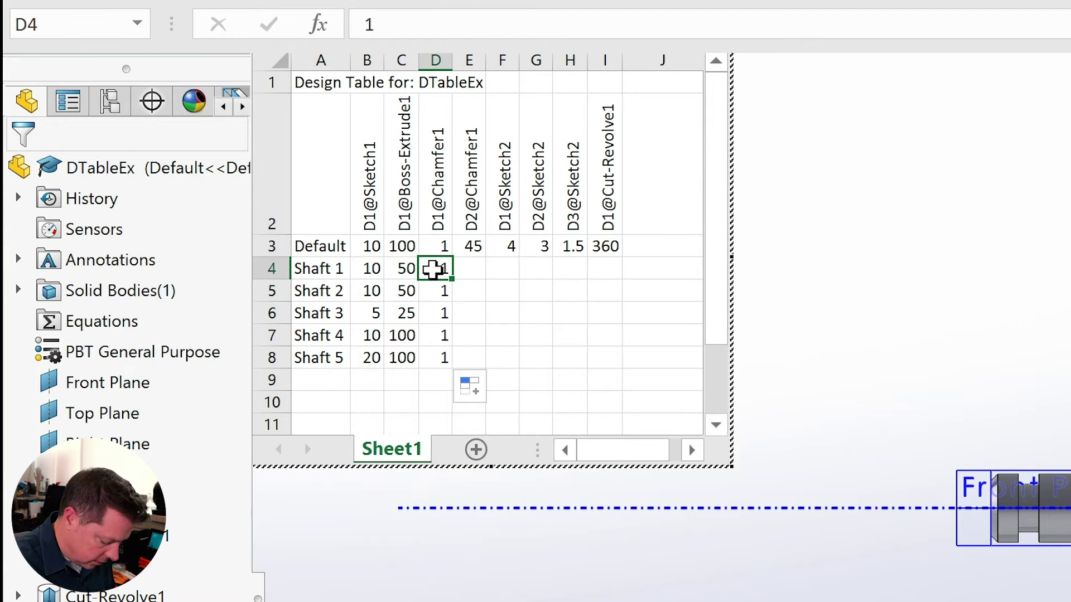
text(2)
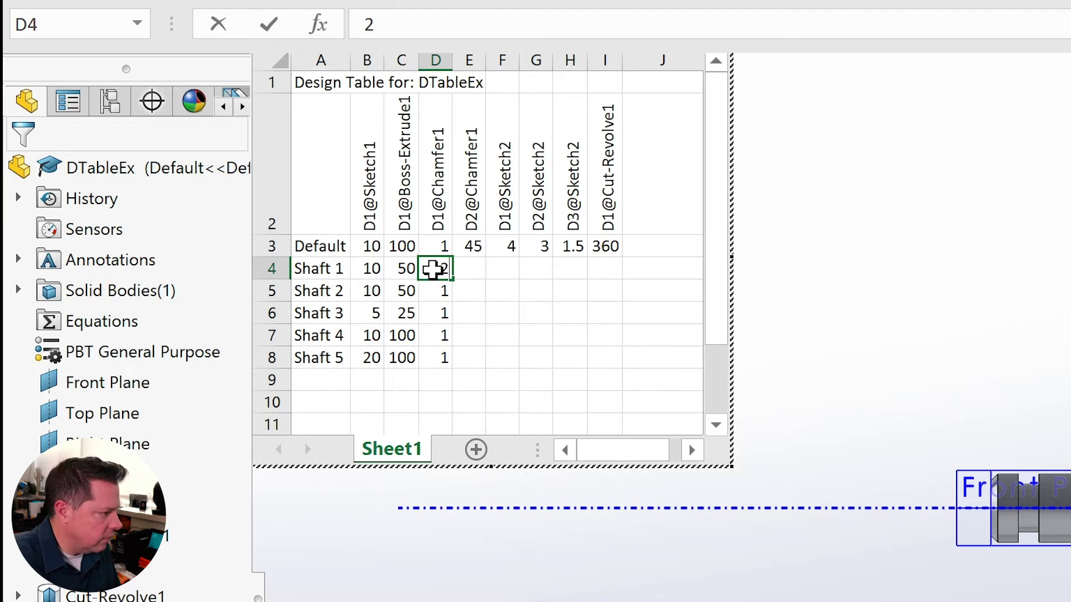
key(Return)
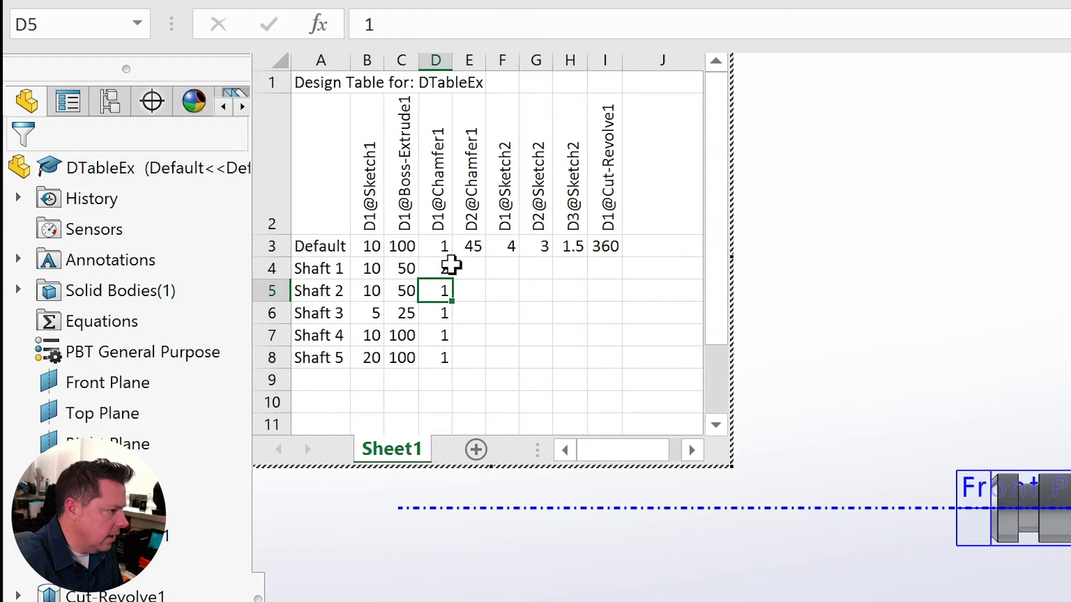
- Fill the Default D2@Chamfer1 value of 45 down to Shaft 1 through Shaft 5
click(483, 251)
drag(491, 264, 485, 376)
click(547, 339)
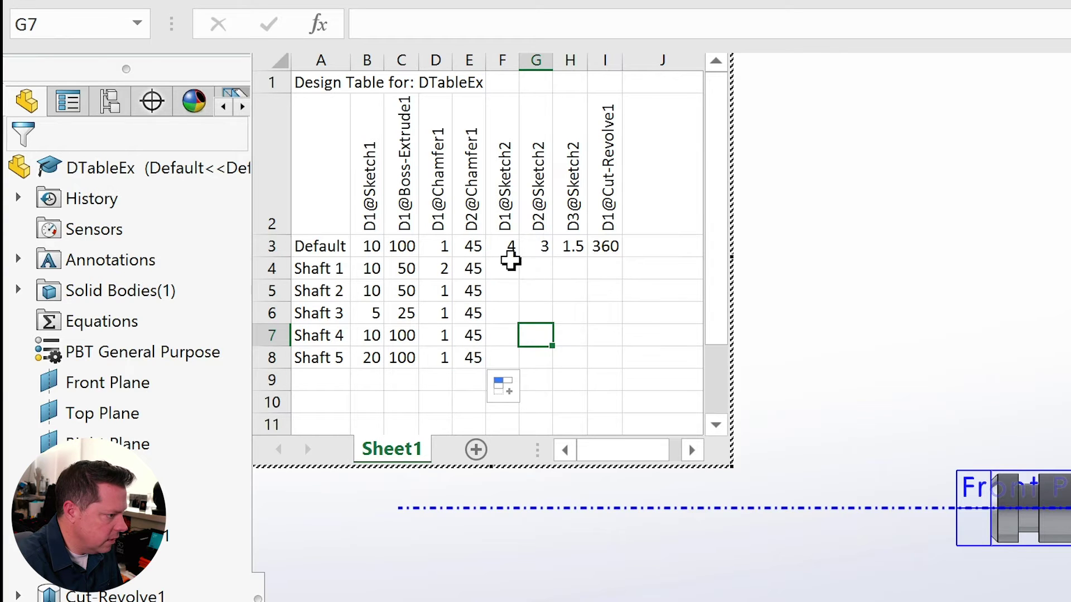
click(510, 252)
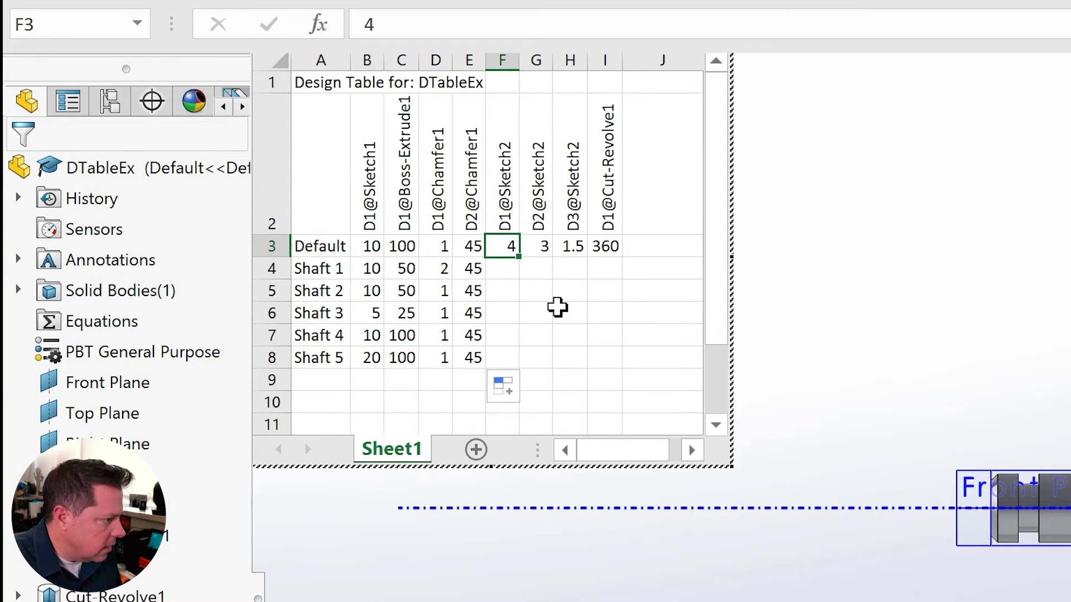
click(511, 270)
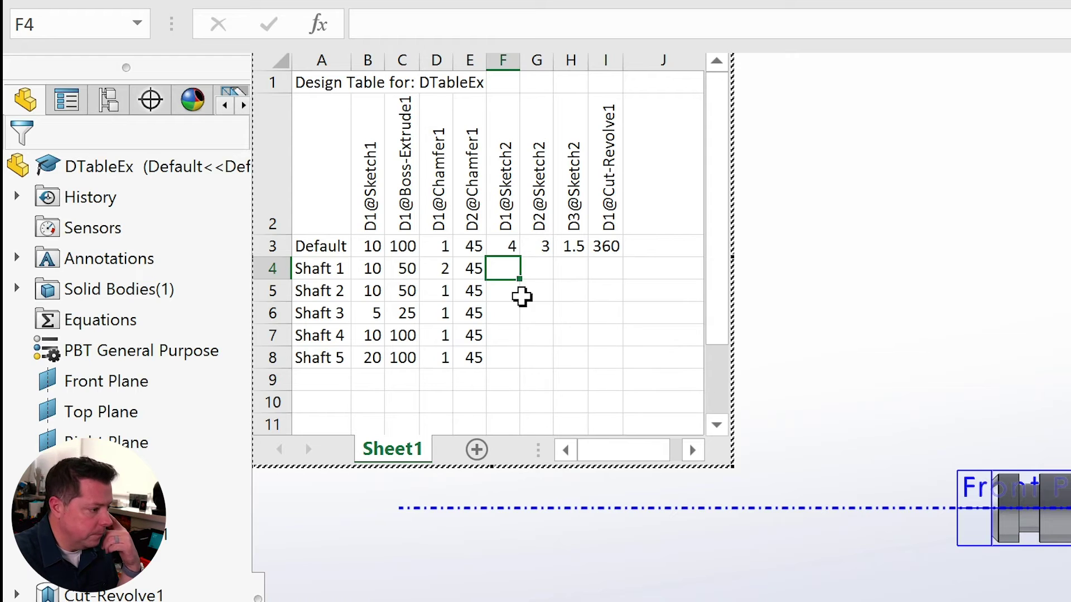
click(524, 294)
click(507, 251)
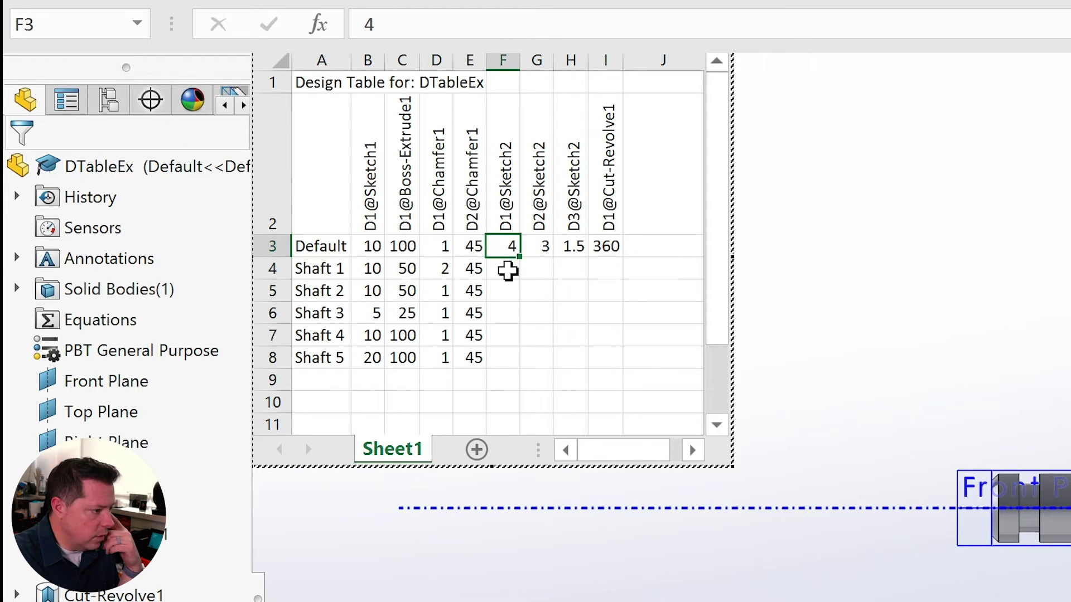
click(508, 270)
click(507, 251)
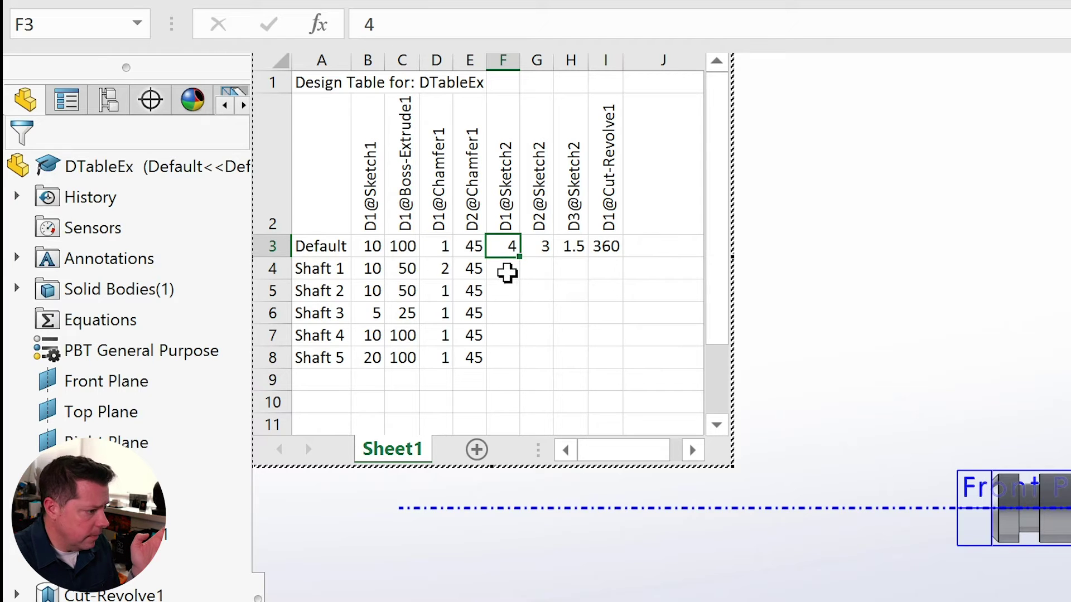
- Set D1@Sketch2 to 3 for the Default configuration and for Shaft 1 through Shaft 5
click(516, 273)
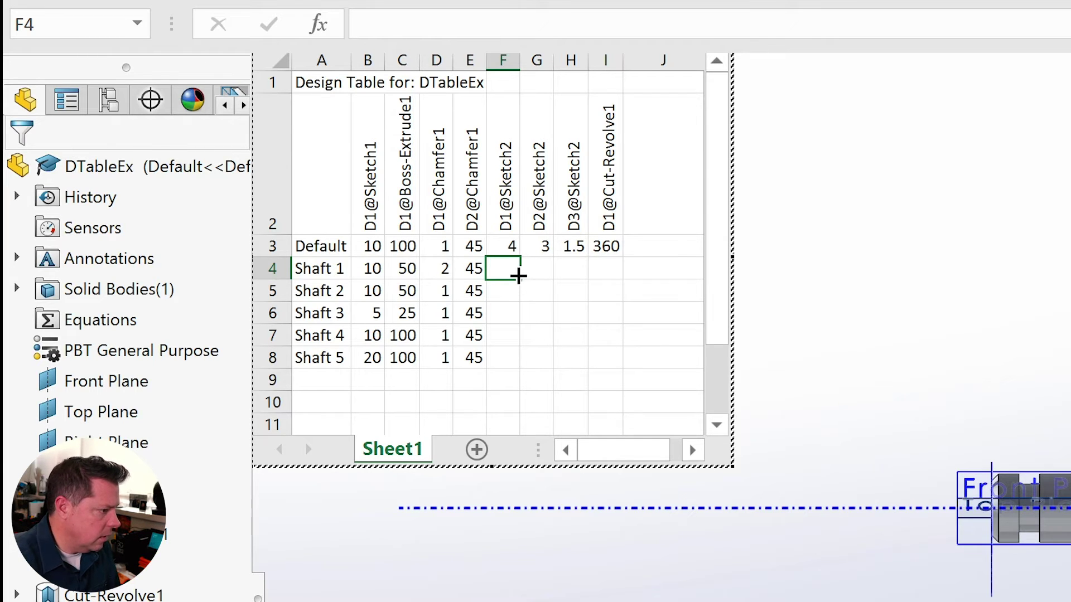
text(3)
key(Up)
text(3)
key(Return)
key(Return)
text(3)
key(Return)
text(3)
key(Return)
text(3)
key(Return)
text(3)
key(Return)
- Set D2@Sketch2 to 1.5 for the Default configuration and fill that value down to Shaft 1 through Shaft 5
key(Right)
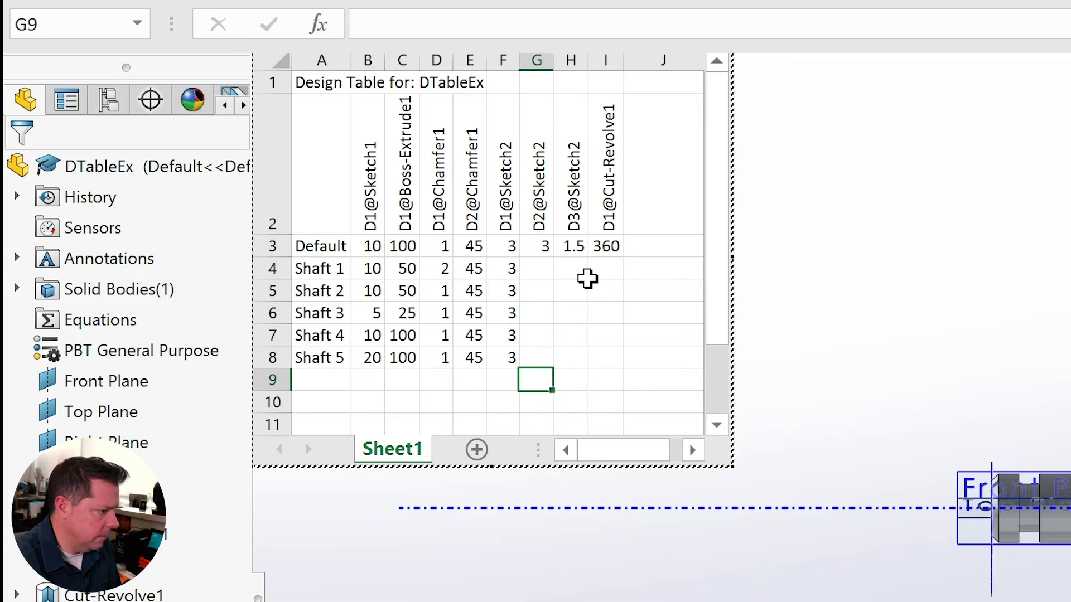
key(Up)
key(Up)
key(Up)
key(Up)
key(Up)
key(Up)
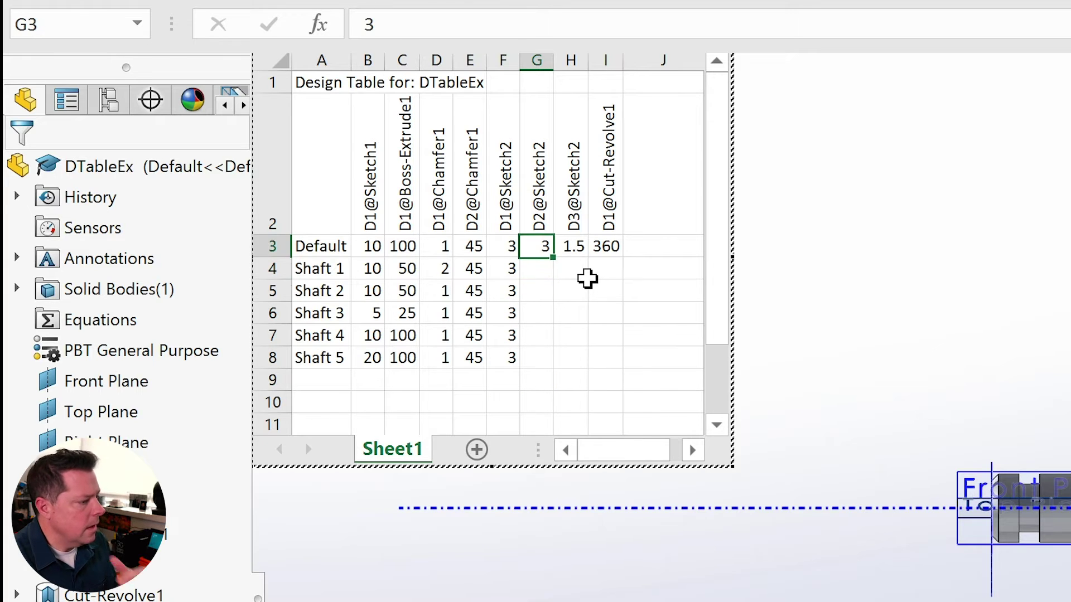
key(Down)
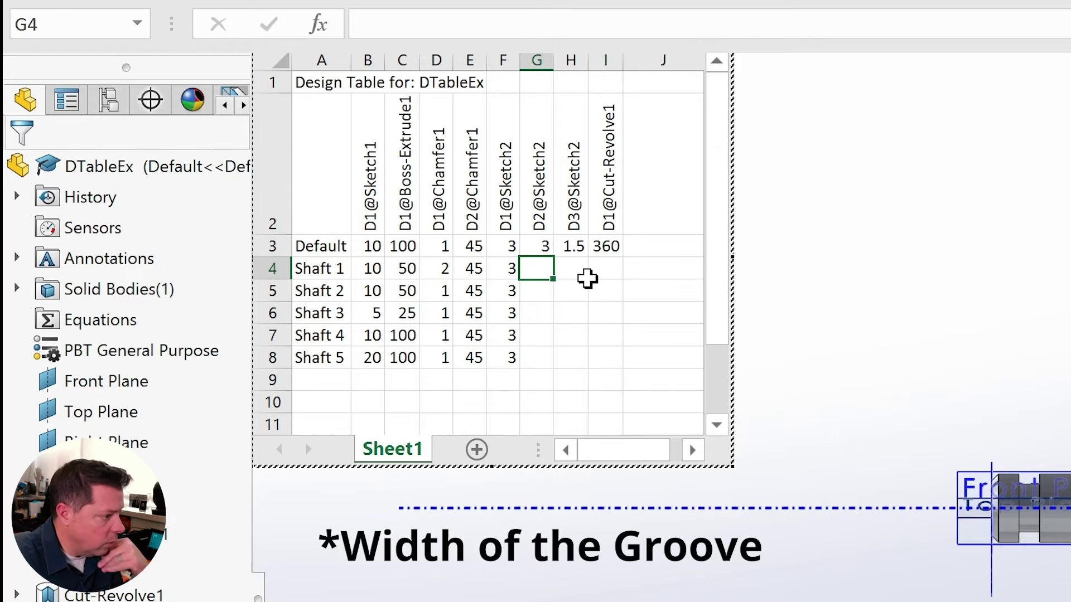
key(Up)
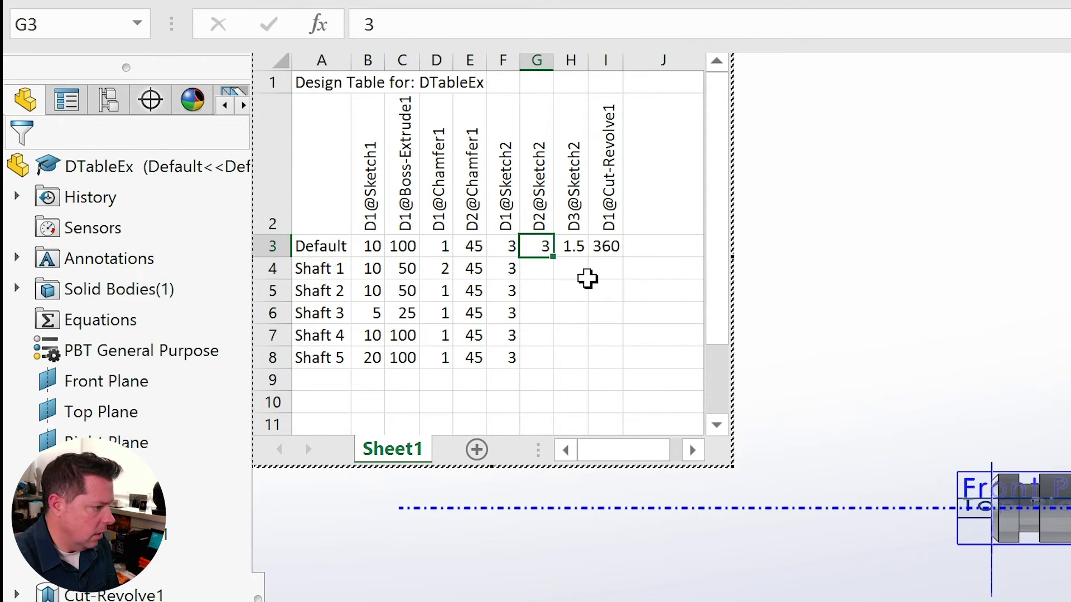
text(1.5)
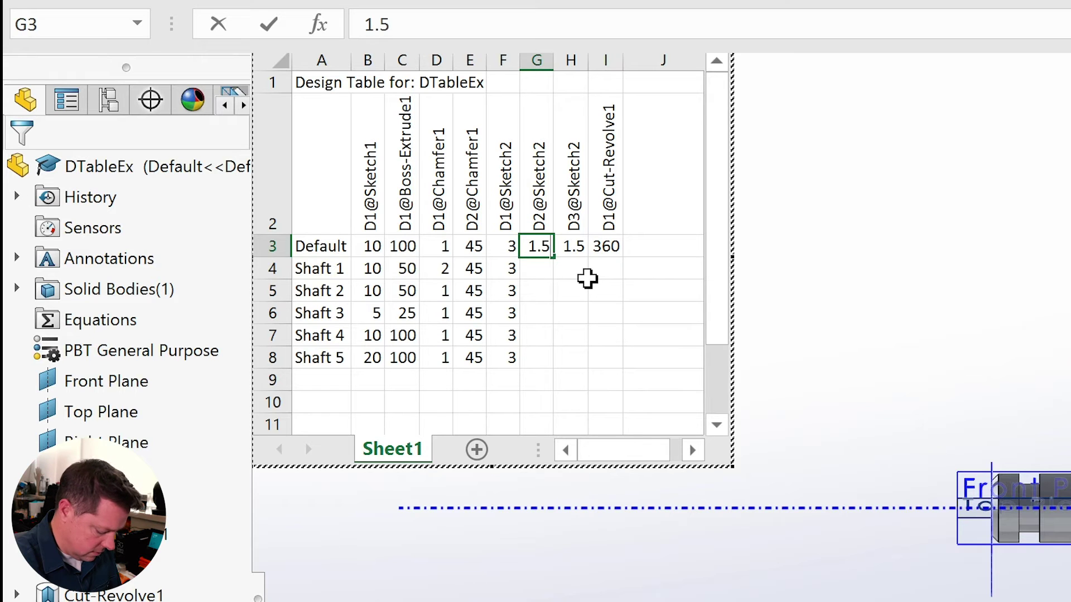
key(Return)
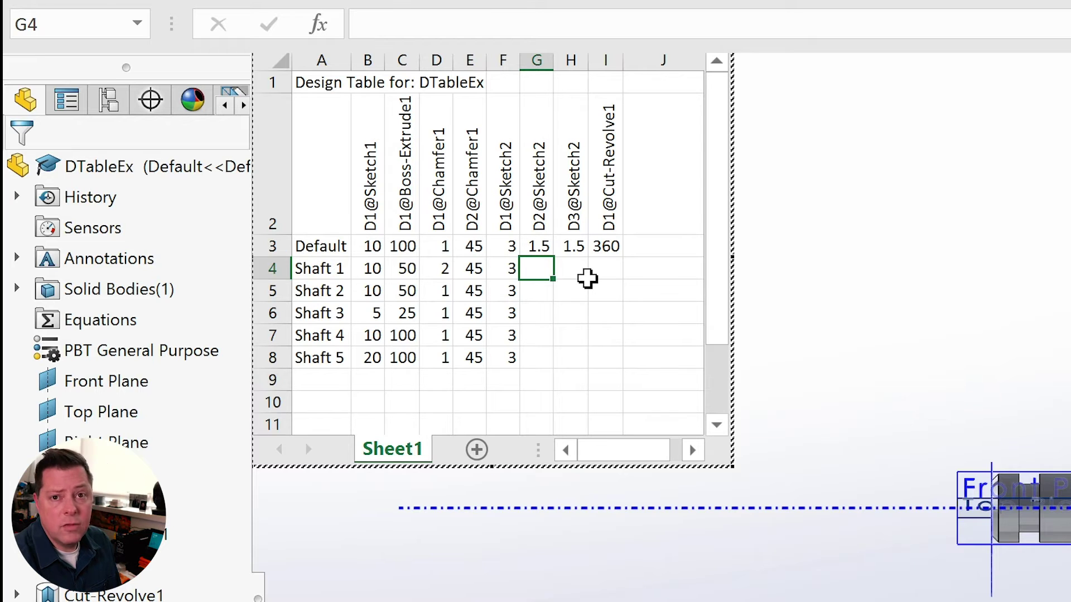
key(Up)
key(Down)
key(Up)
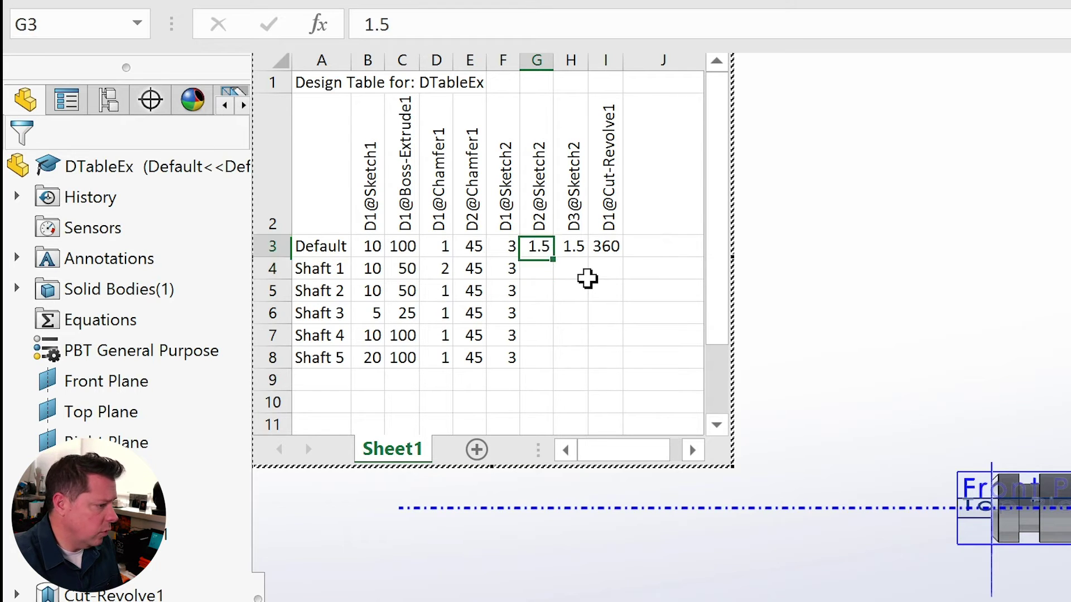
drag(553, 256, 565, 366)
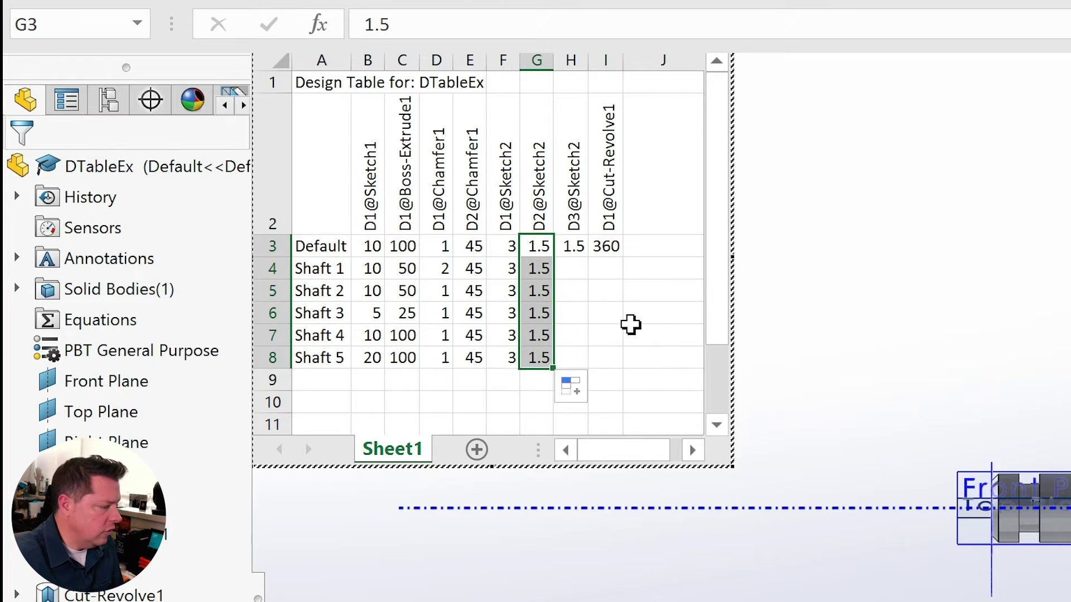
click(628, 329)
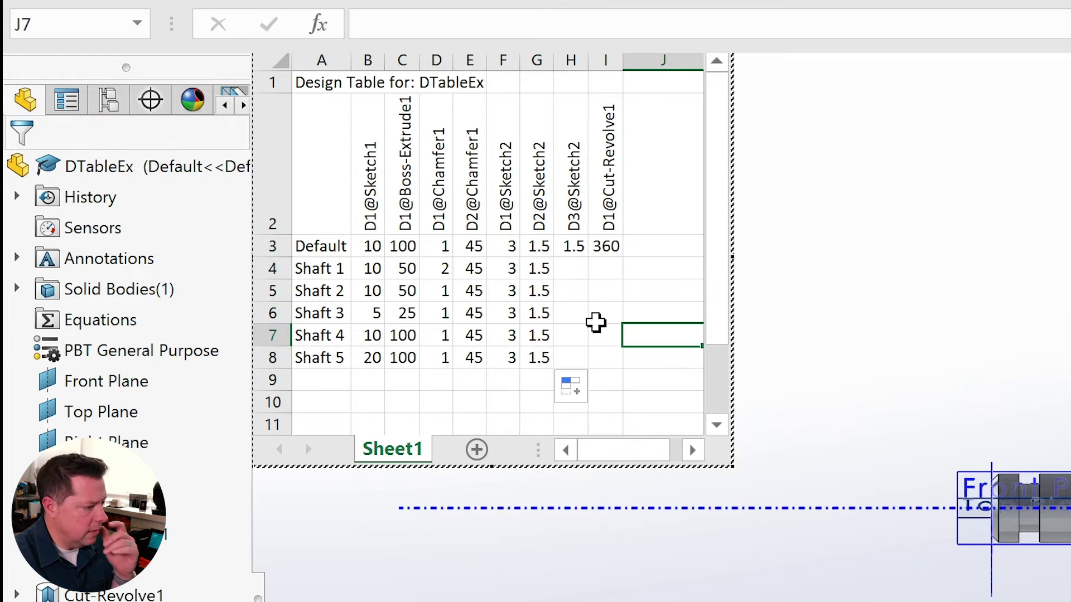
- Set D2@Sketch2 to 1 for Shaft 2 through Shaft 5
click(538, 290)
text(1)
key(Return)
text(1)
key(Return)
text(1)
key(Return)
text(1)
key(Return)
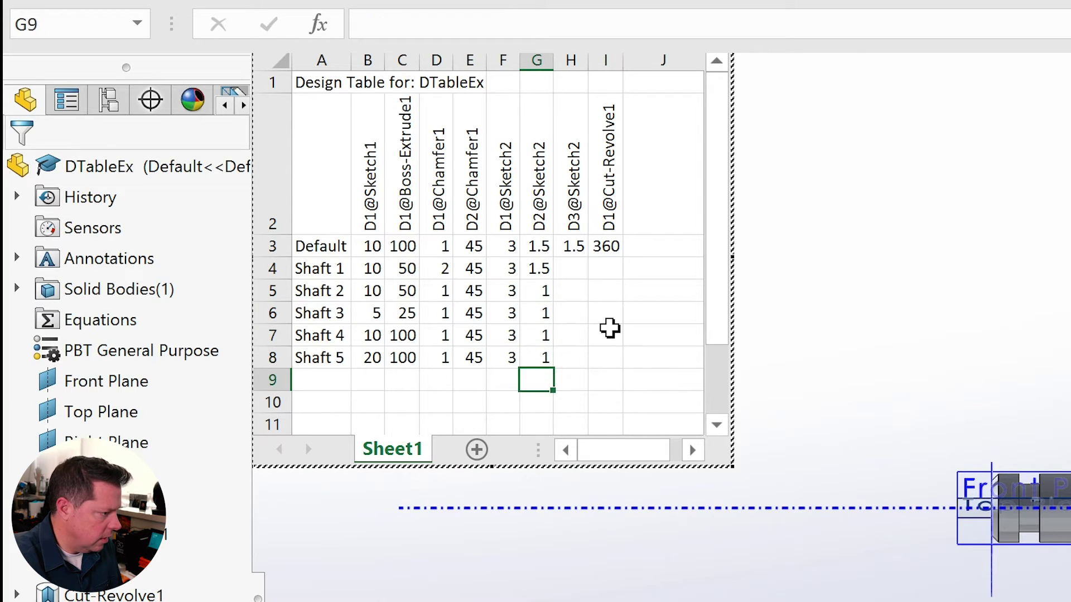
- Set D3@Sketch2 to 1 for the Default configuration and to 0.8 for Shaft 1 through Shaft 5
key(Right)
key(Up)
key(Up)
key(Up)
key(Up)
key(Up)
key(Up)
key(Down)
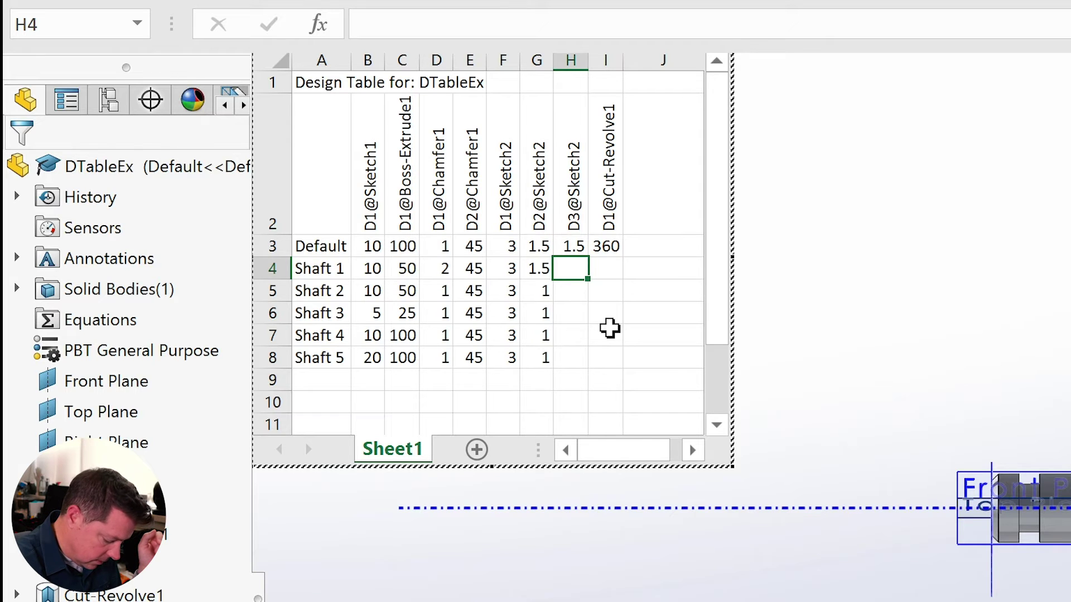
key(Up)
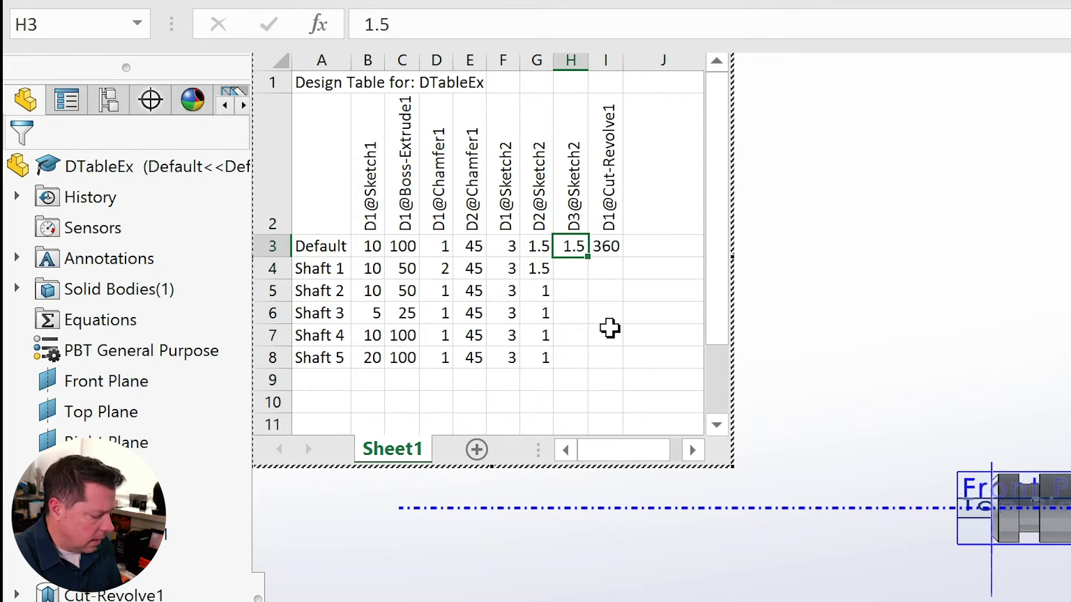
text(1)
key(Return)
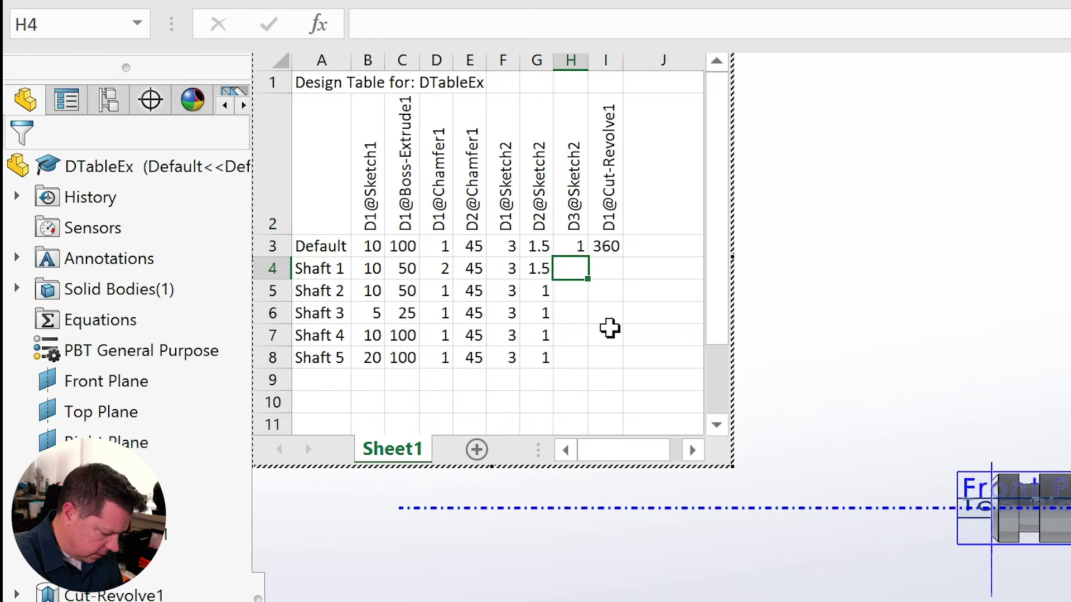
text(.8)
key(Return)
key(Up)
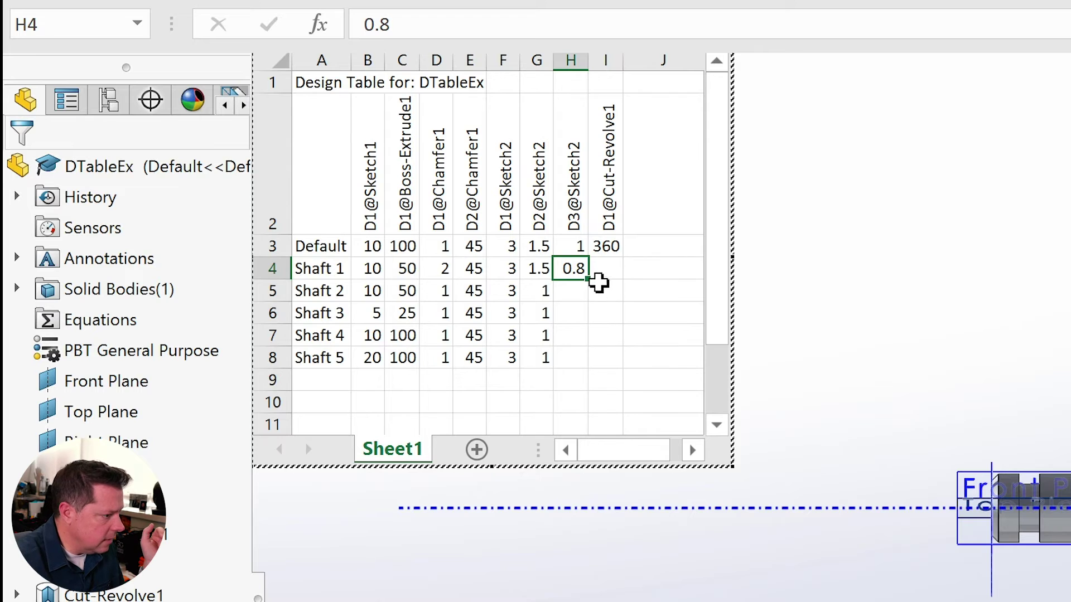
drag(588, 279, 588, 366)
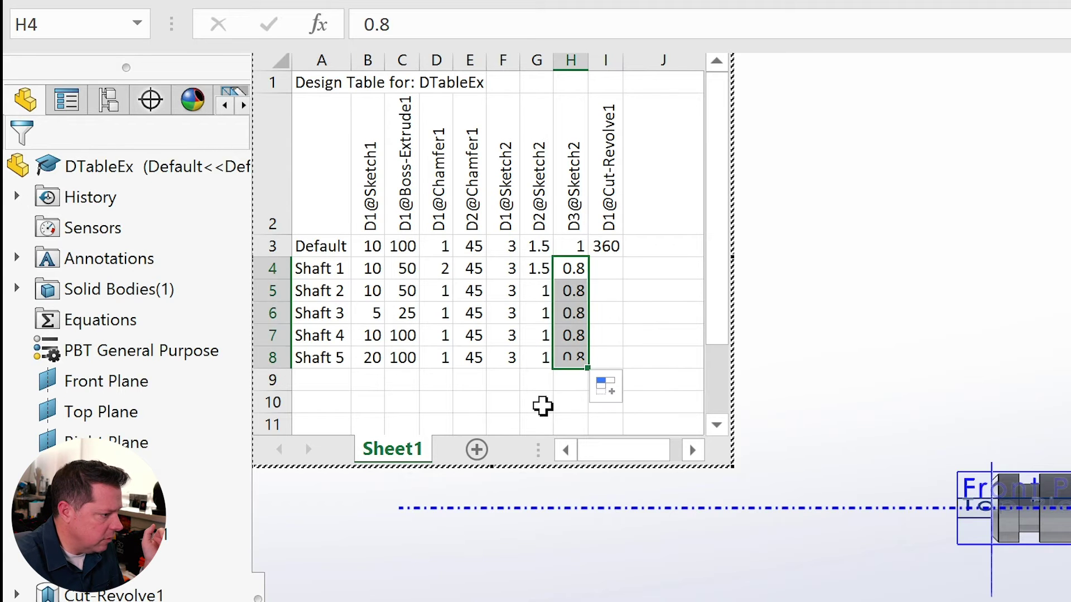
click(545, 407)
- Fill the Default D1@Cut-Revolve1 value of 360 down to Shaft 1 through Shaft 5
click(616, 254)
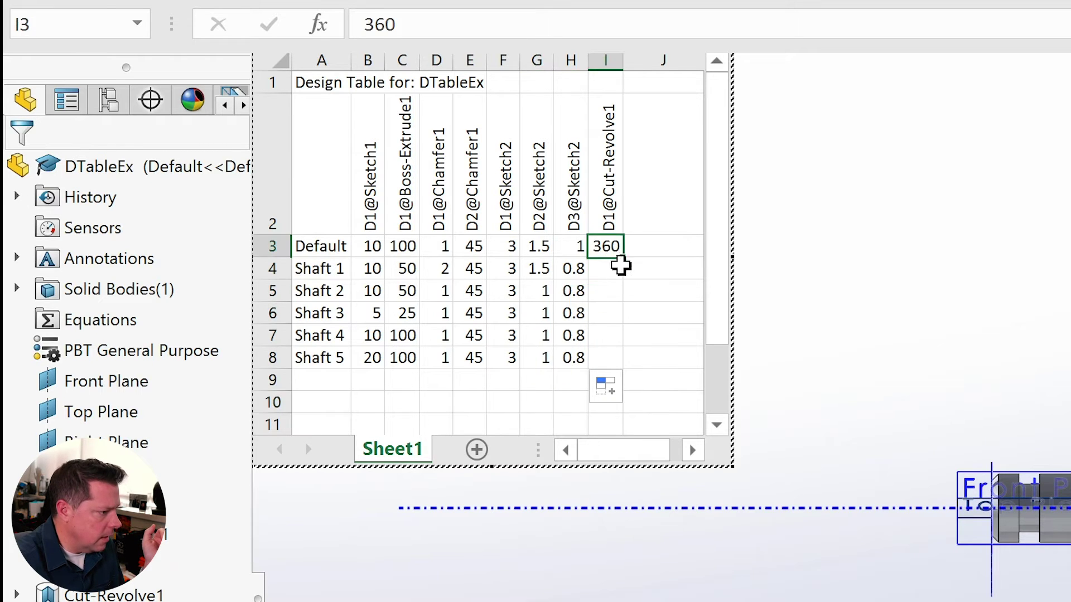
drag(622, 259, 624, 366)
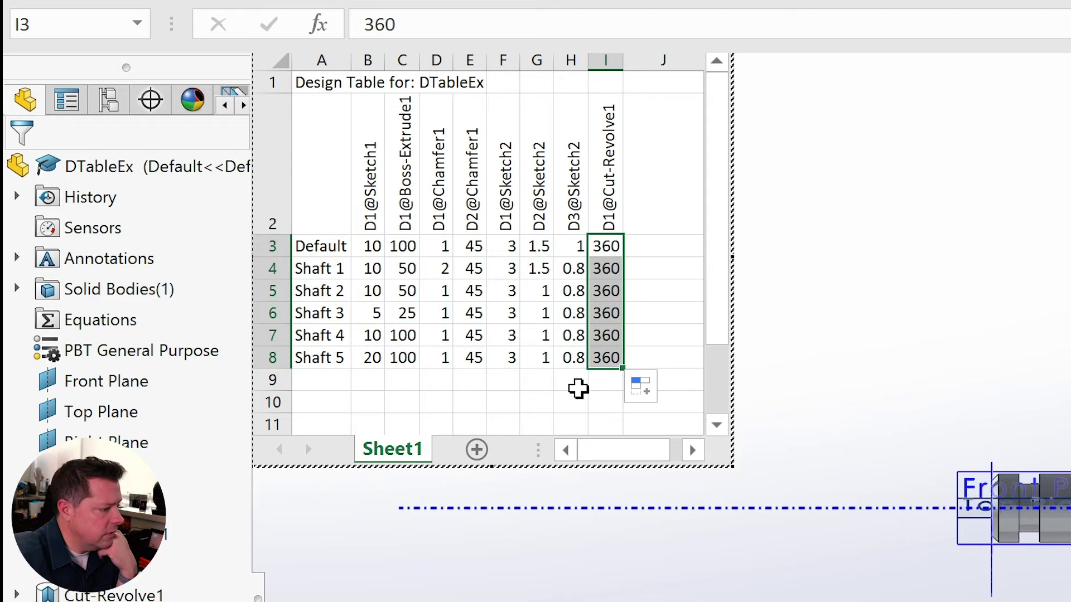
click(560, 383)
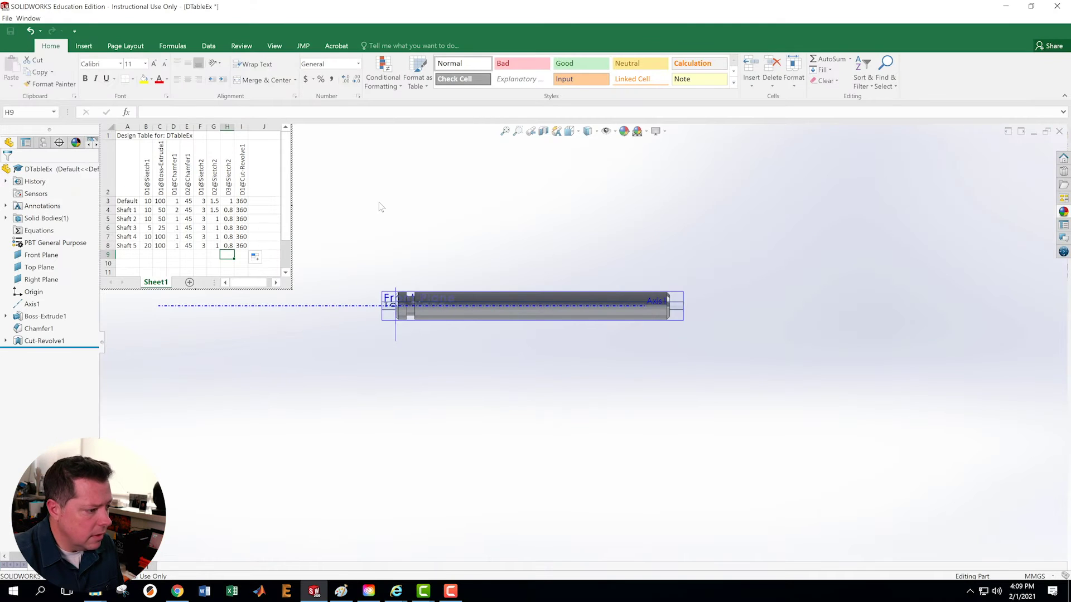
- Close the design table to generate the shaft configurations, and save the part
click(381, 207)
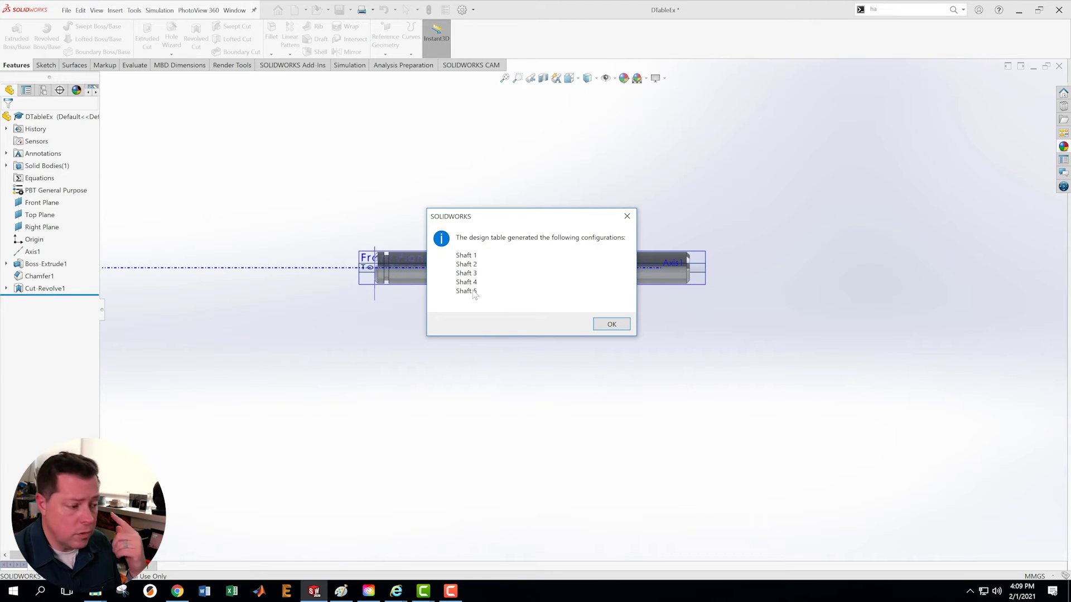
click(608, 325)
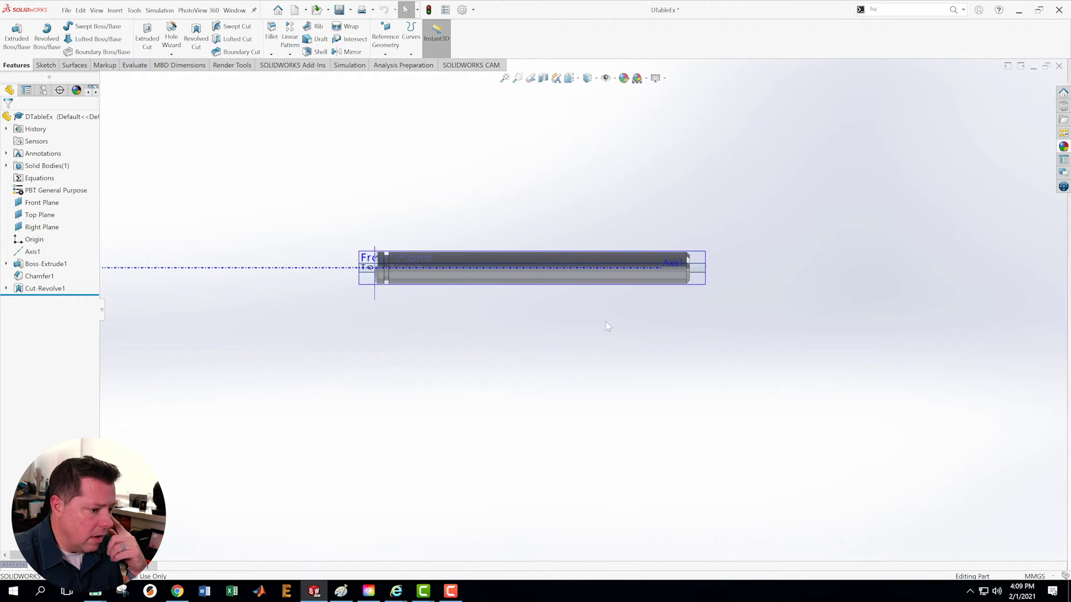
click(66, 10)
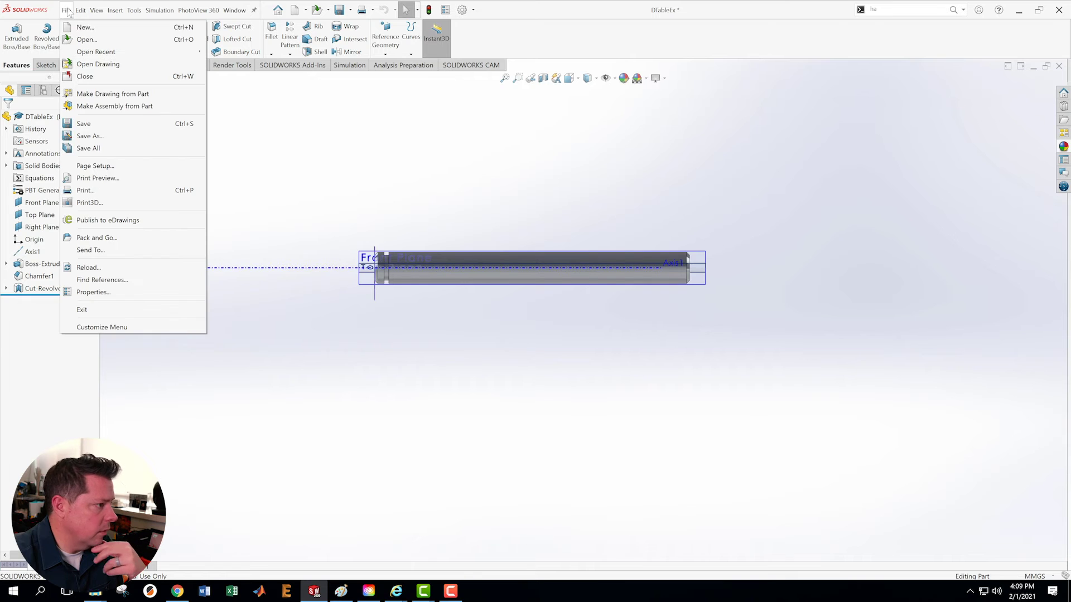
click(100, 123)
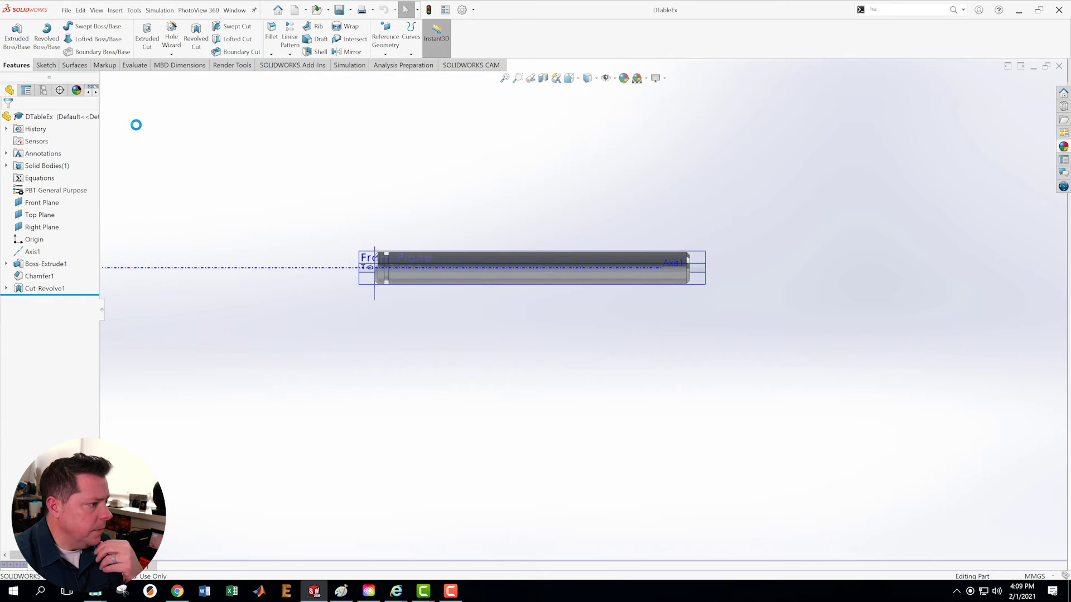
- Activate the Shaft 1, 4, 2, 3 and 5 configurations in turn to examine their geometry, then return to Shaft 1
click(43, 91)
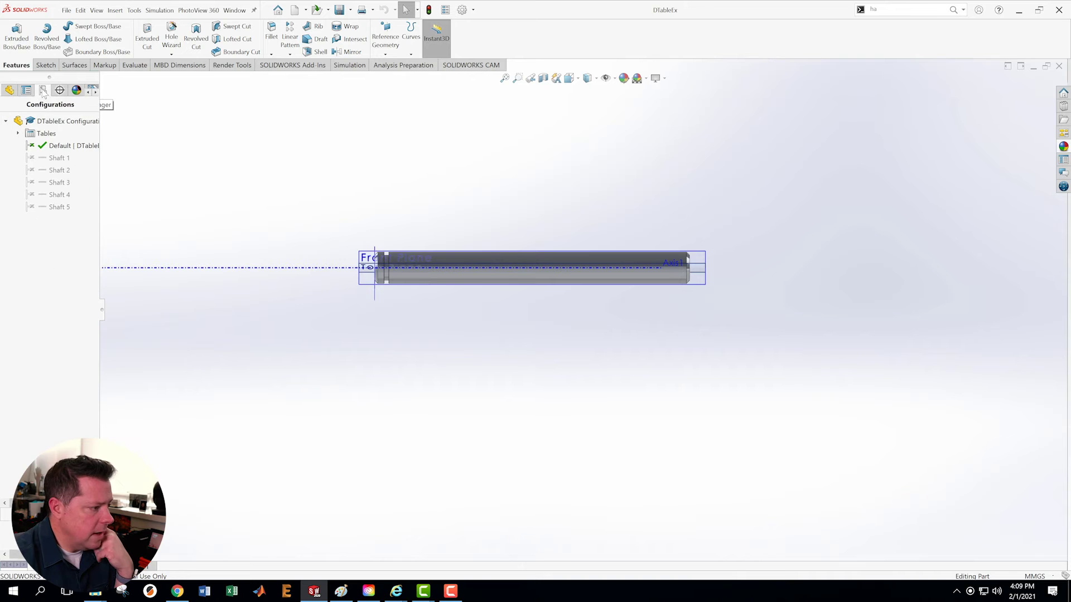
double_click(44, 160)
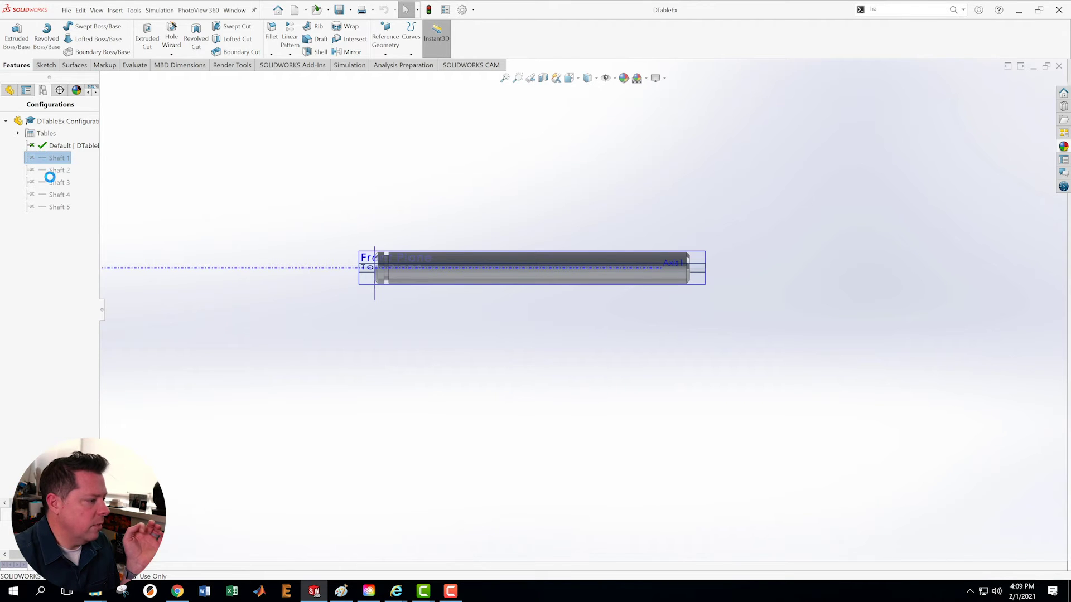
scroll(408, 241, down, 4)
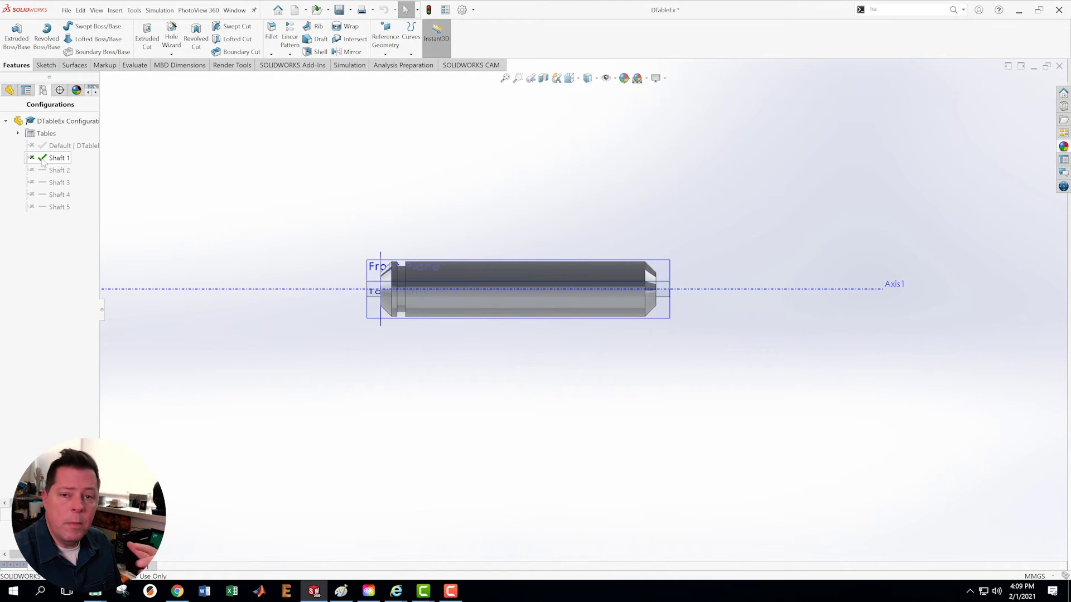
double_click(42, 195)
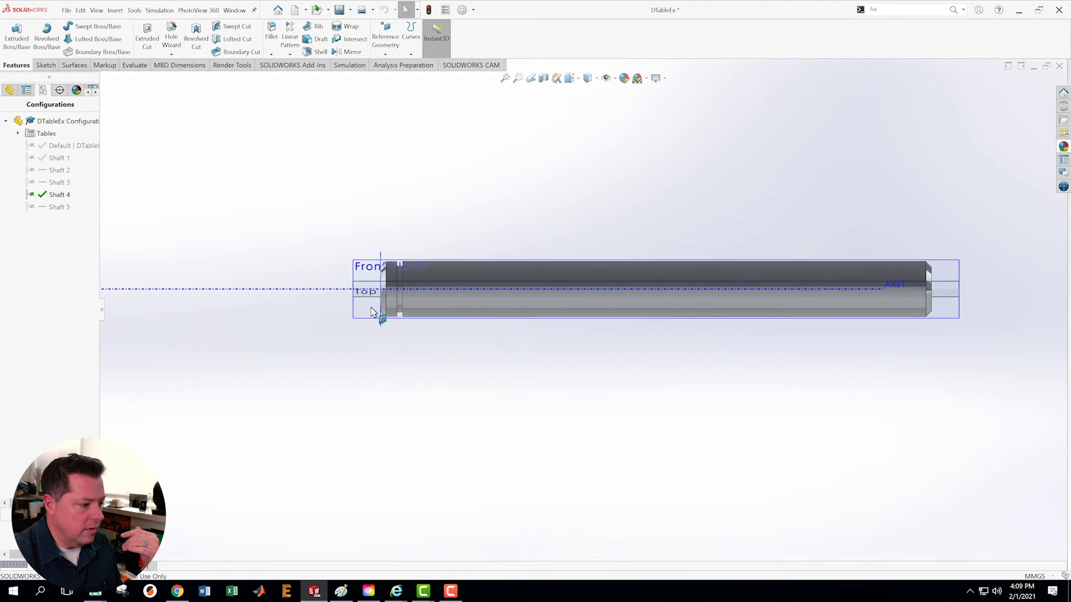
double_click(52, 171)
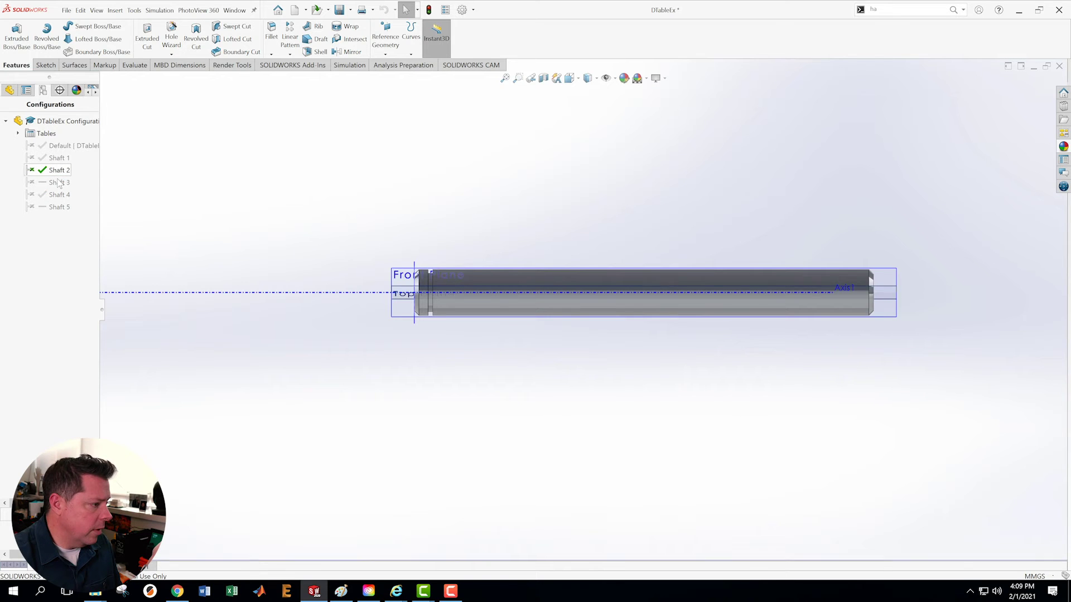
double_click(55, 182)
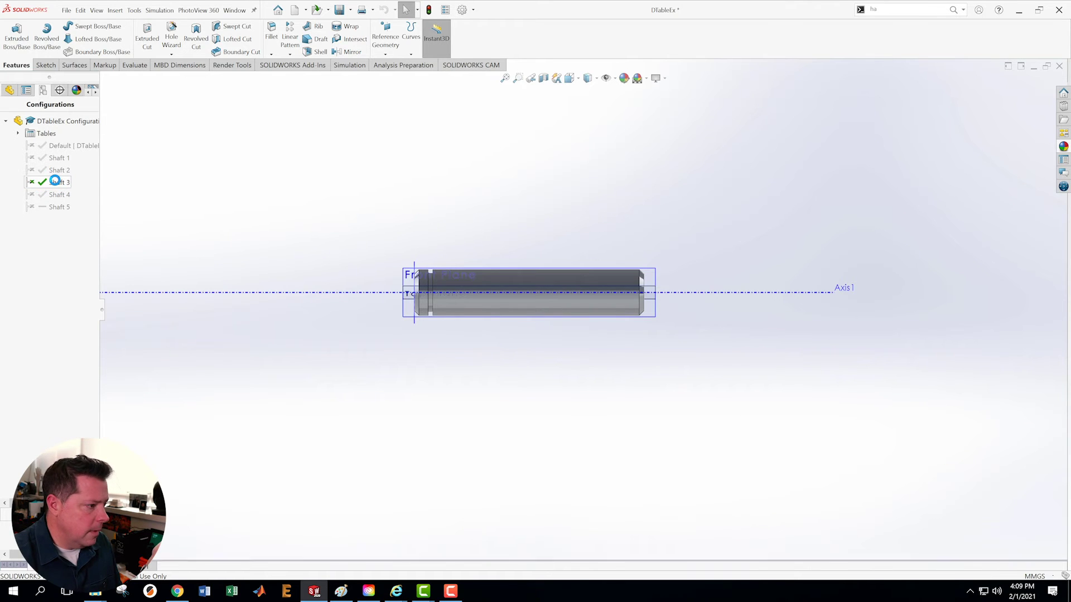
double_click(52, 208)
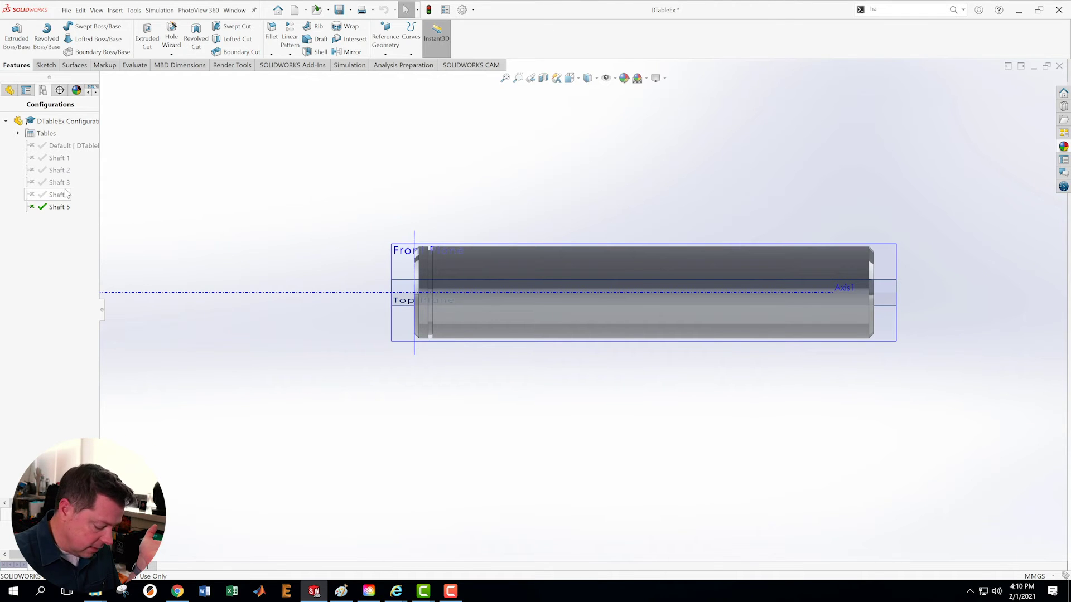
double_click(50, 158)
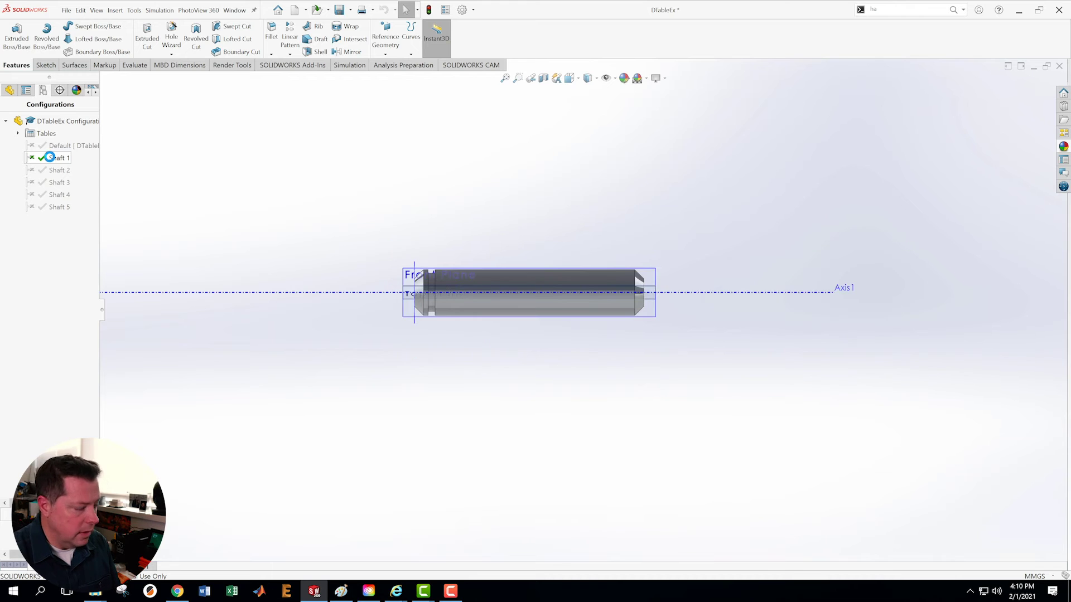
- Check the part's material in the feature tree, and open the design table for editing at an enlarged size without adding parameters
click(10, 90)
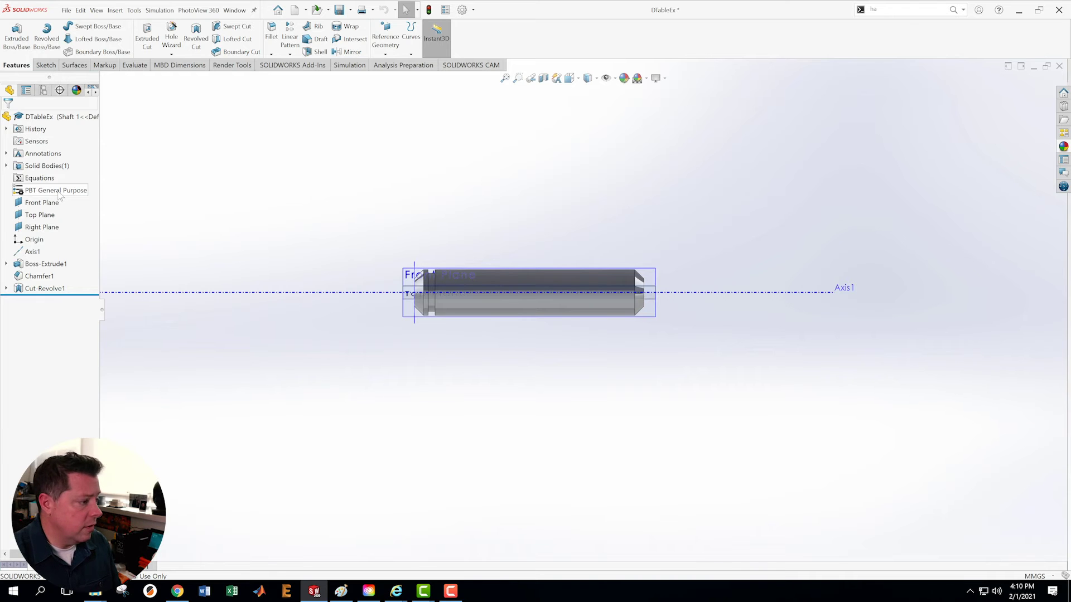
click(43, 91)
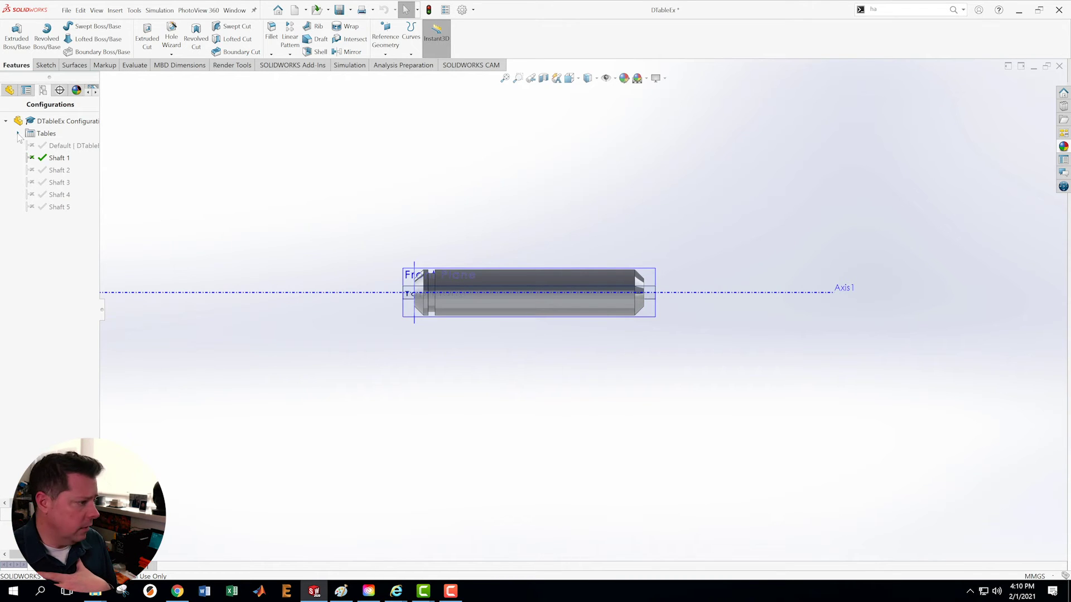
click(17, 134)
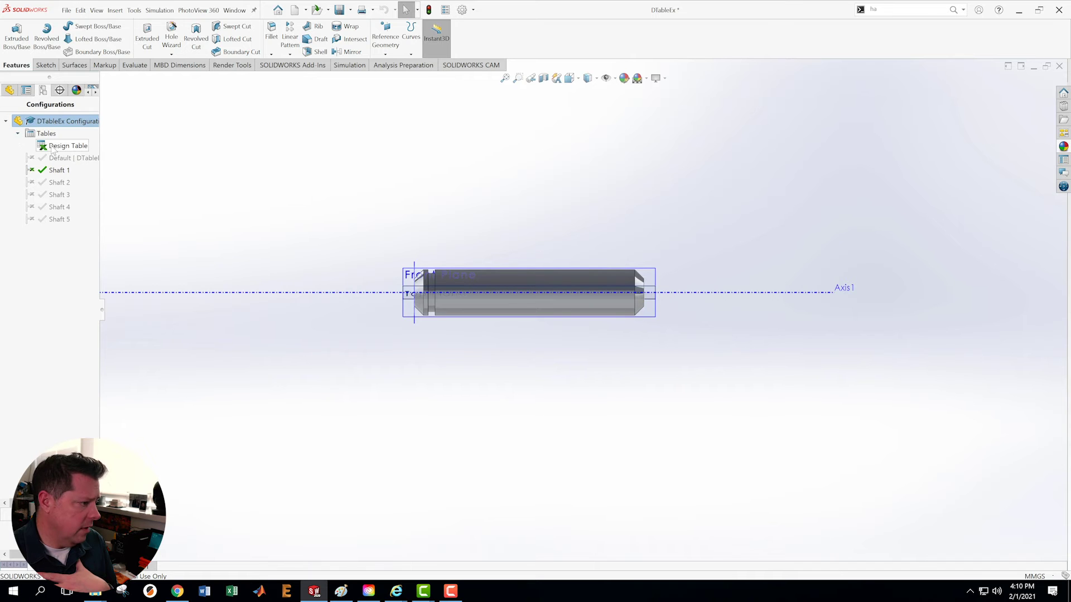
right_click(53, 149)
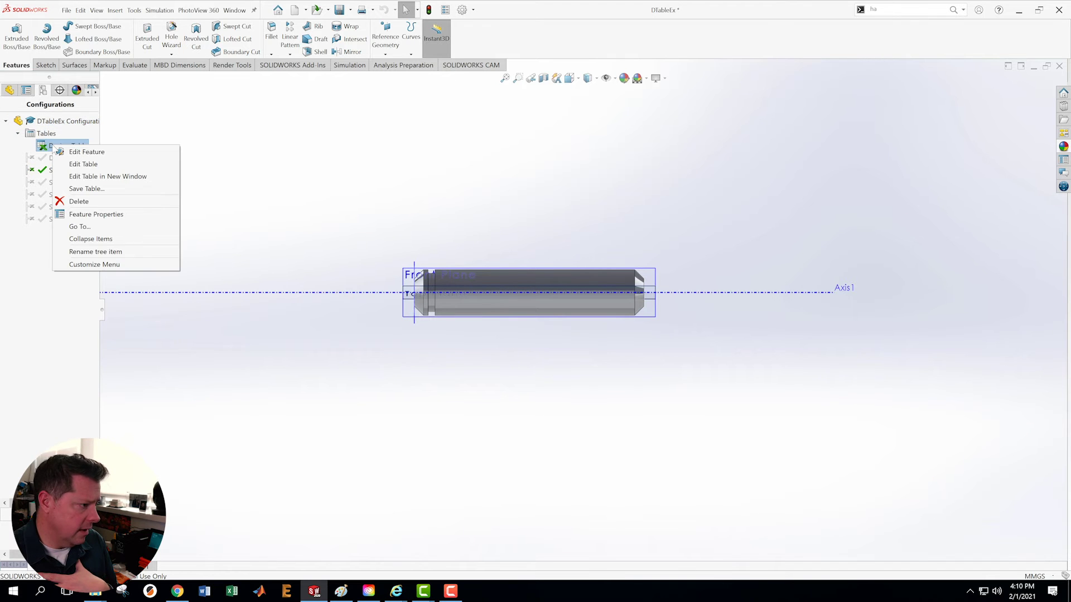
click(78, 166)
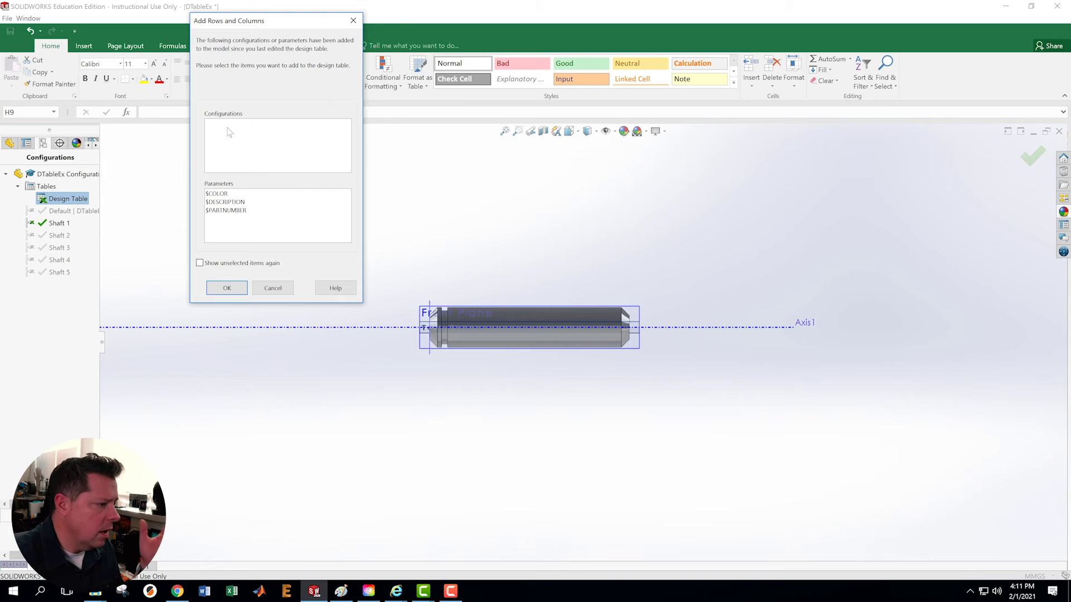
click(243, 288)
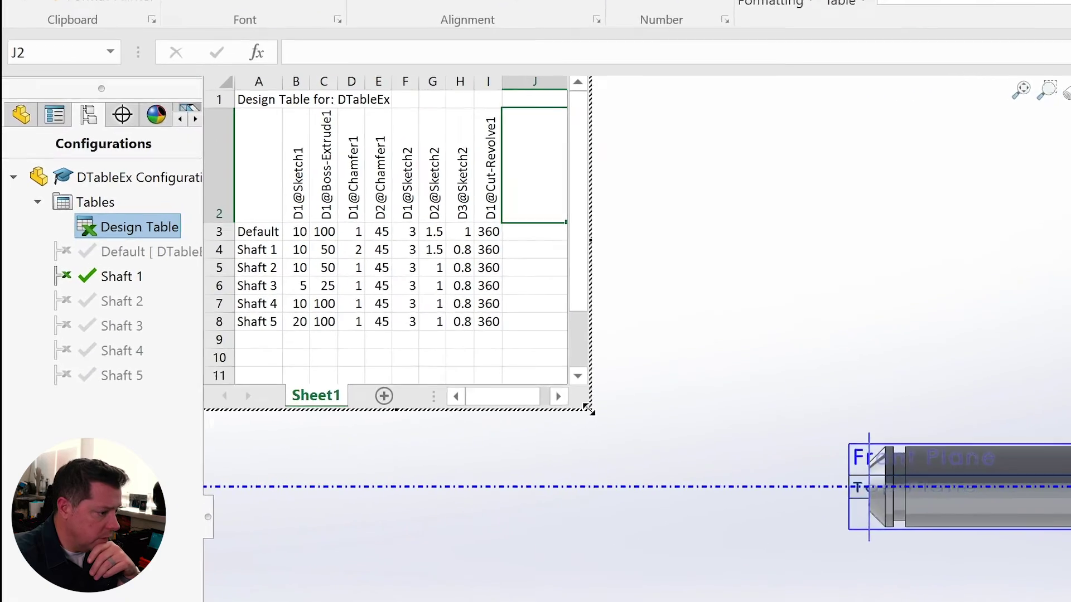
drag(587, 409, 1060, 458)
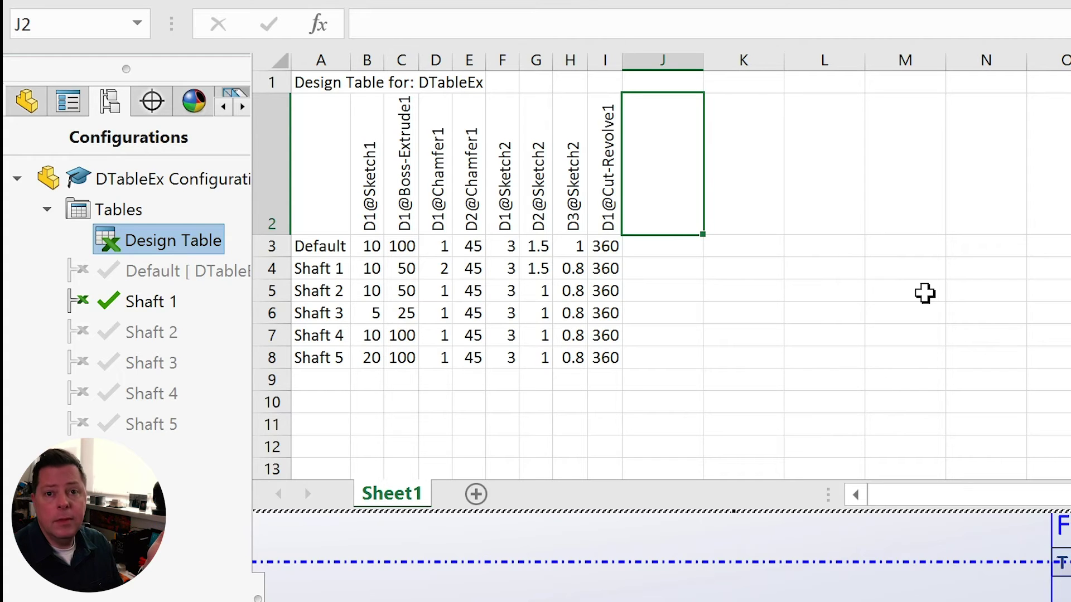
- Add the material column header $Library:material@DTableEx in cell J2 of the design table, and close the table
double_click(669, 211)
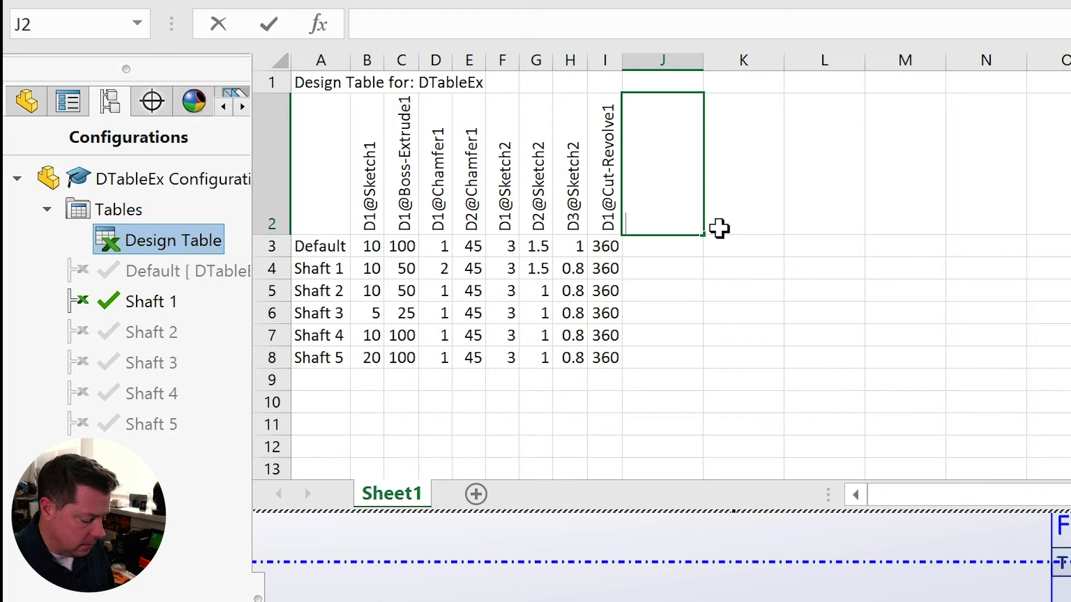
text(4)
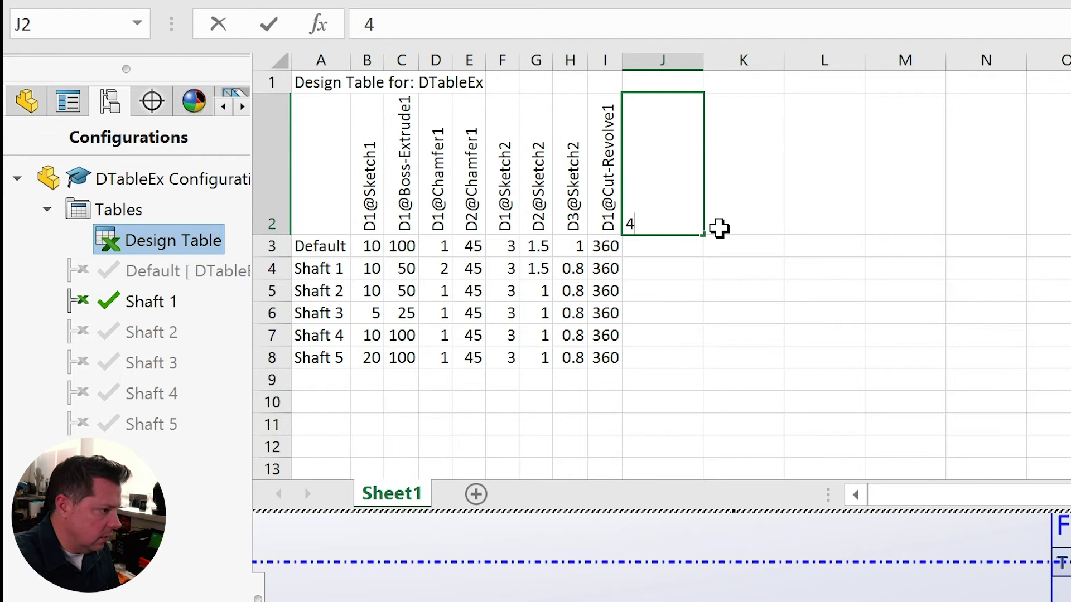
key(BackSpace)
text($)
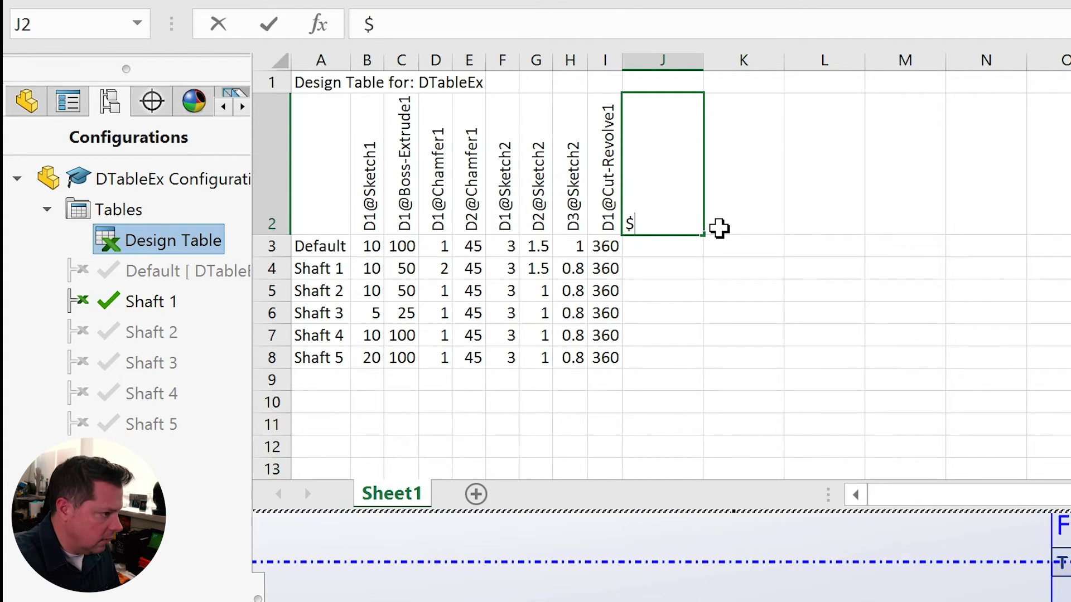
text(lib)
key(BackSpace)
key(BackSpace)
key(BackSpace)
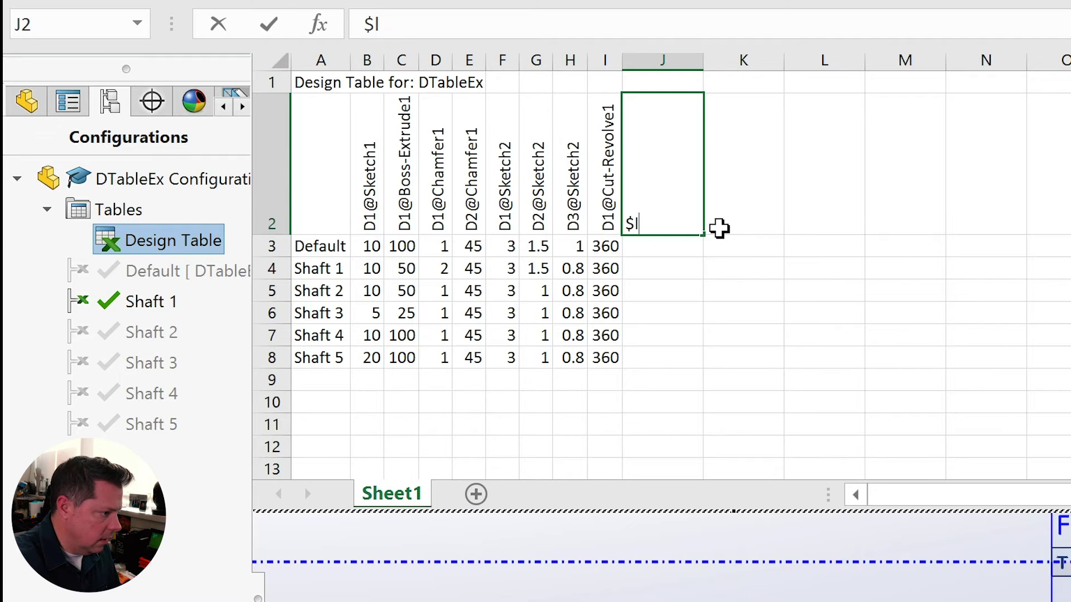
text(Library)
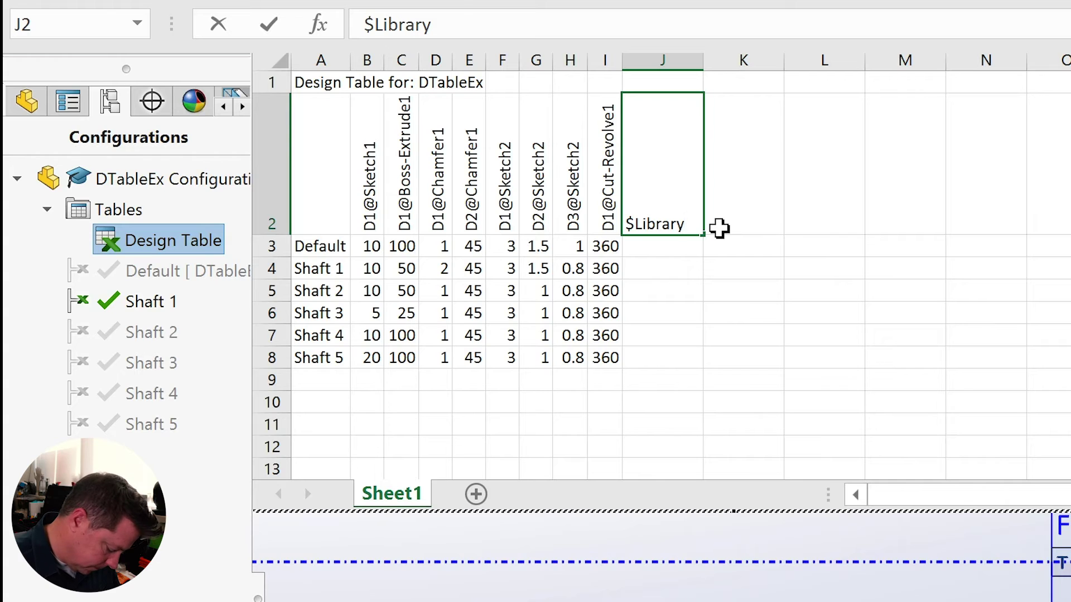
text(:material)
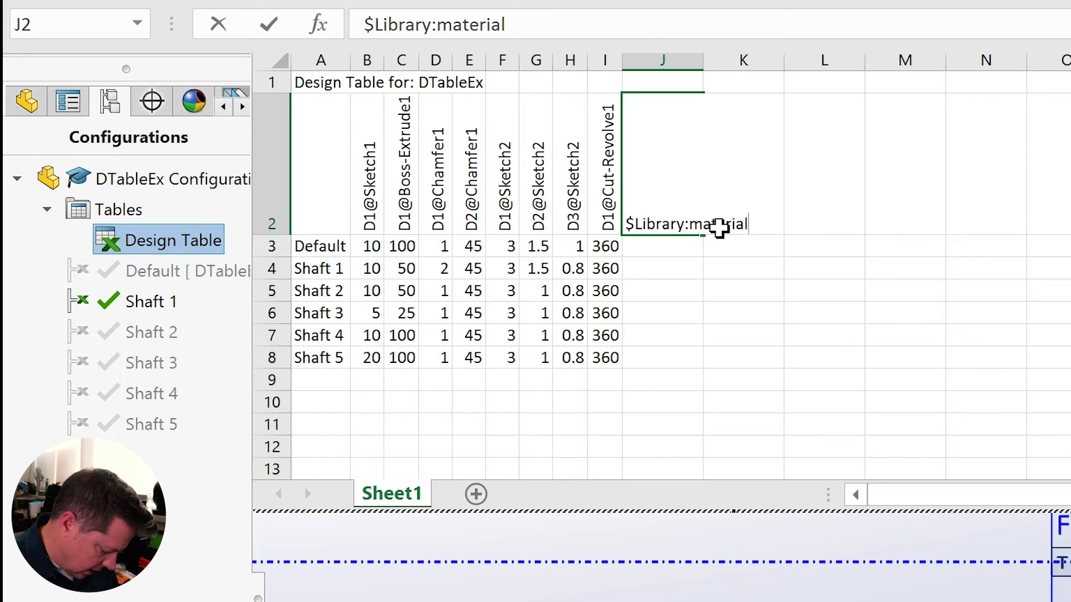
text(@)
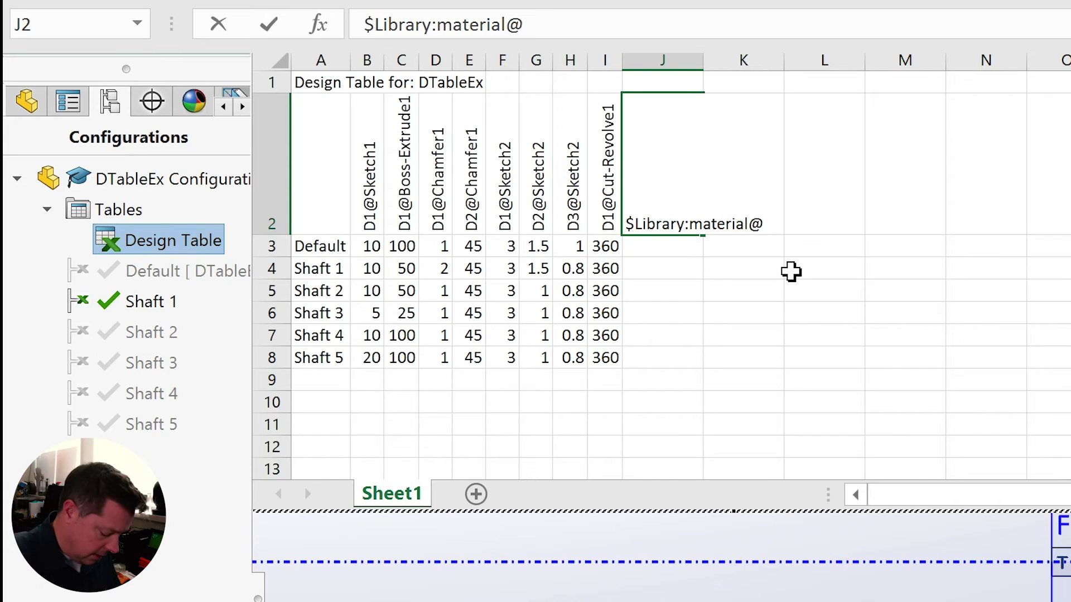
text(DTableEx)
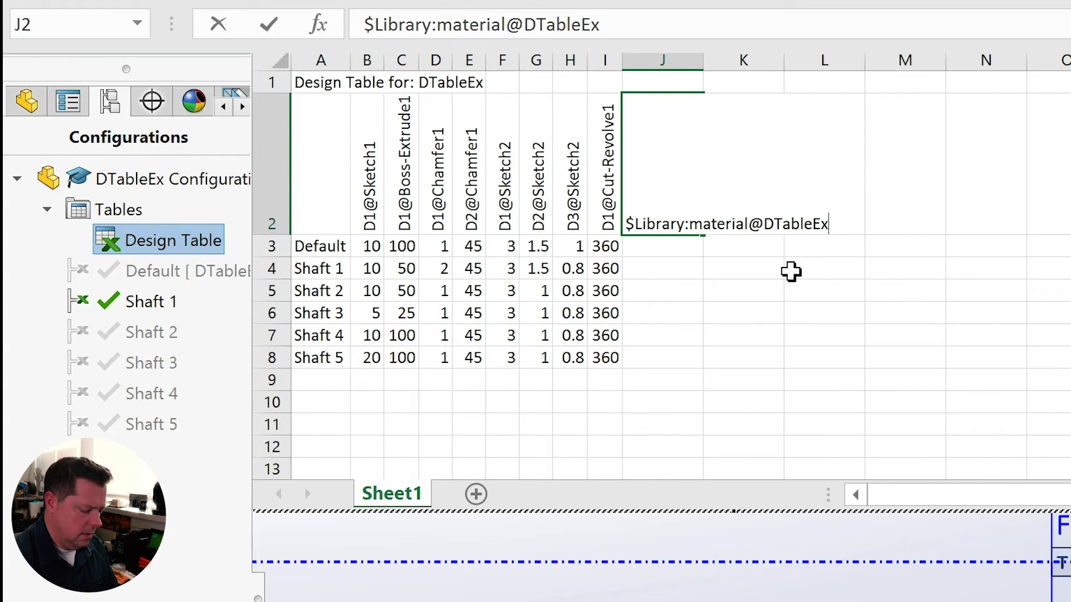
key(Return)
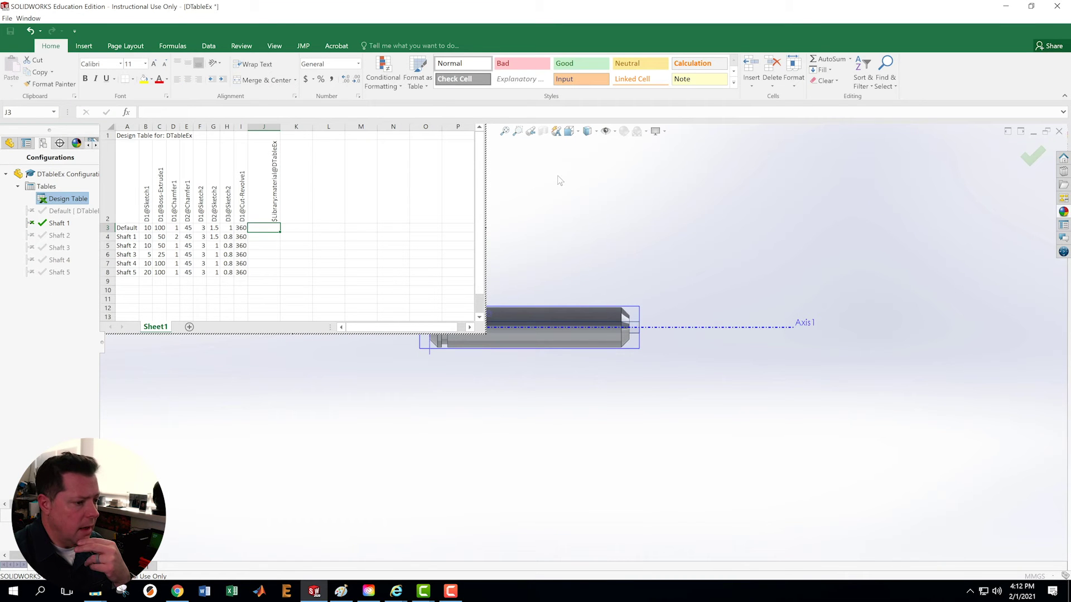
click(559, 180)
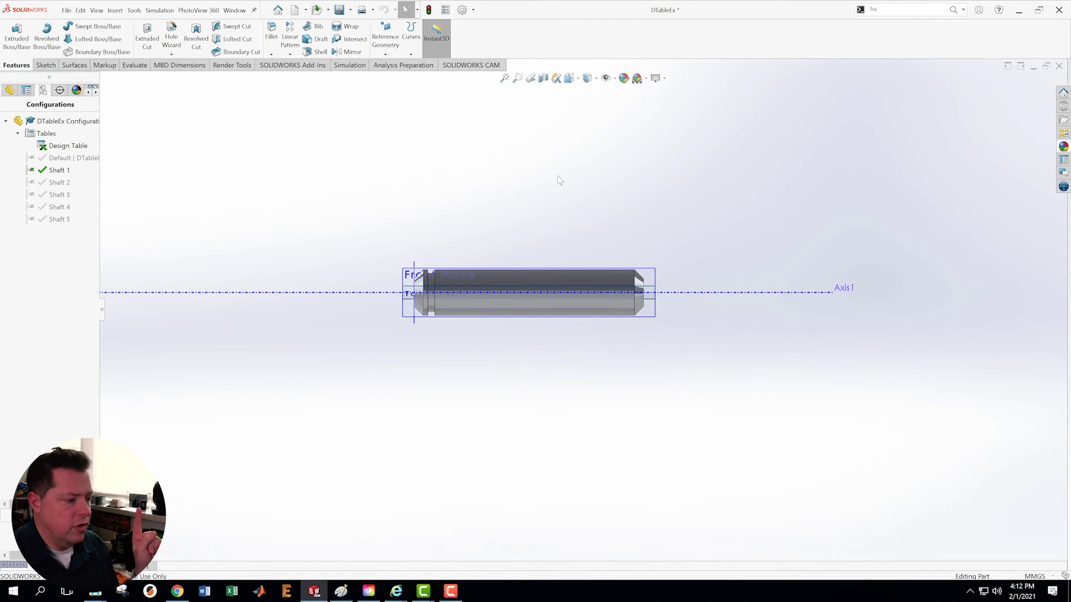
- Edit the design table to set the Default configuration's material to SOLIDWORKS Materials:PBT General Purpose in cell J3, and close the table
right_click(60, 145)
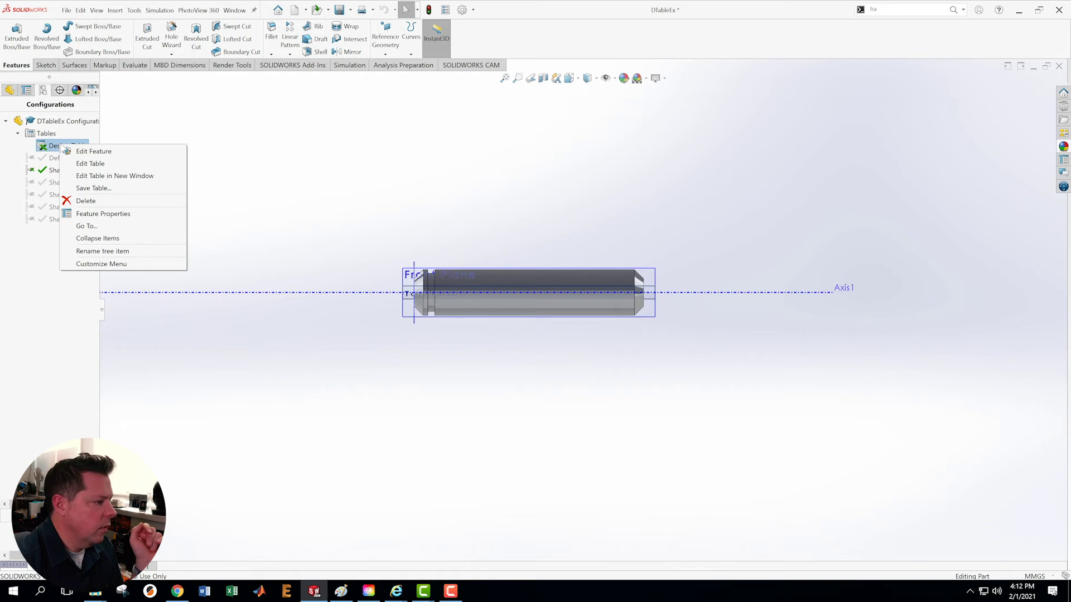
click(89, 163)
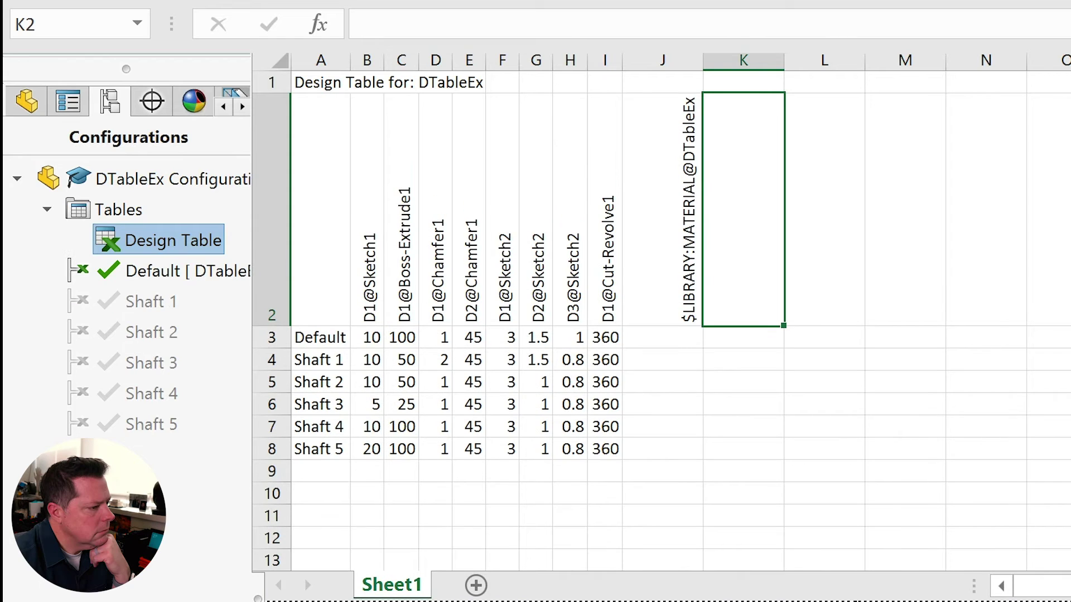
click(697, 432)
click(657, 335)
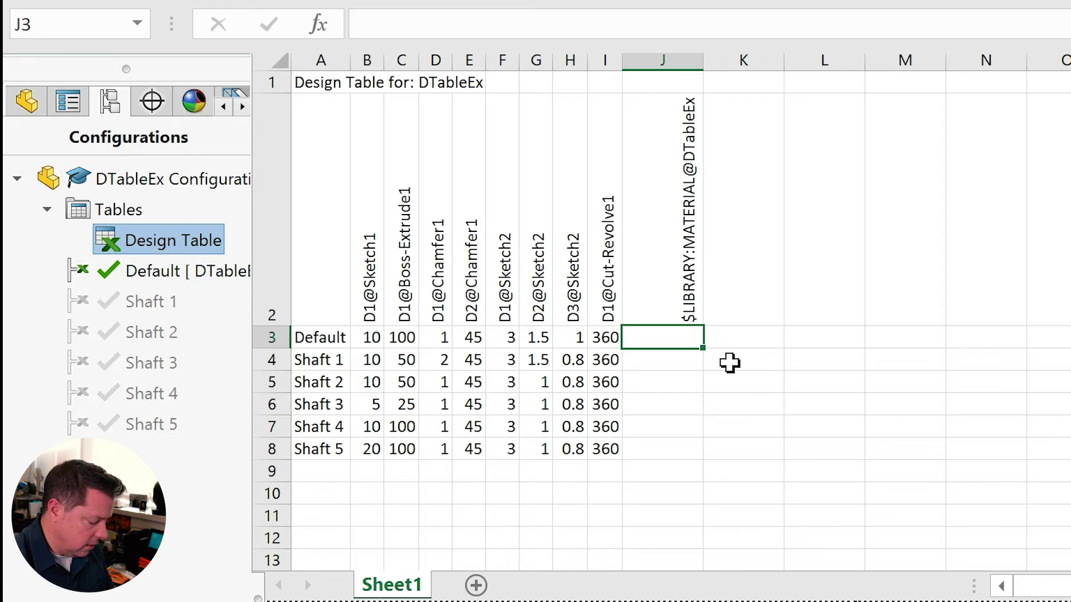
text(So)
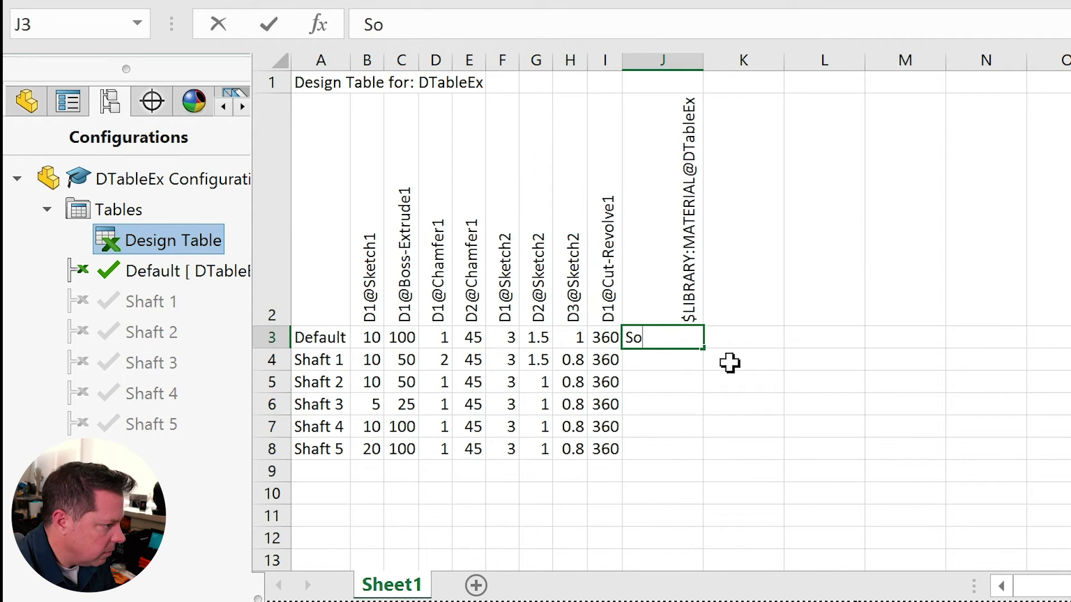
key(BackSpace)
text(L)
key(BackSpace)
text(OLIDWORKS)
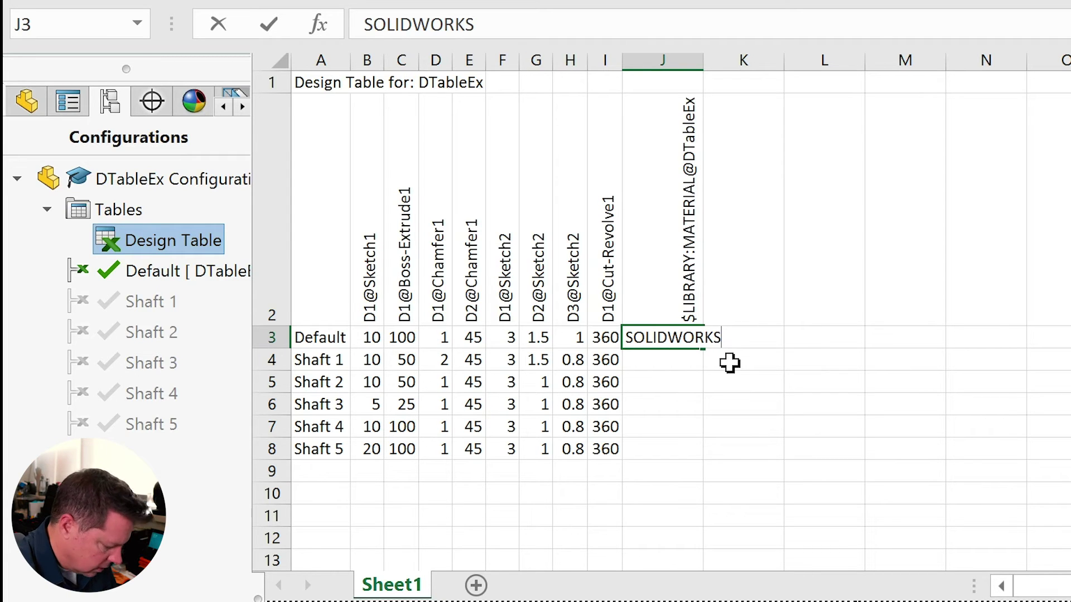
text(Materials)
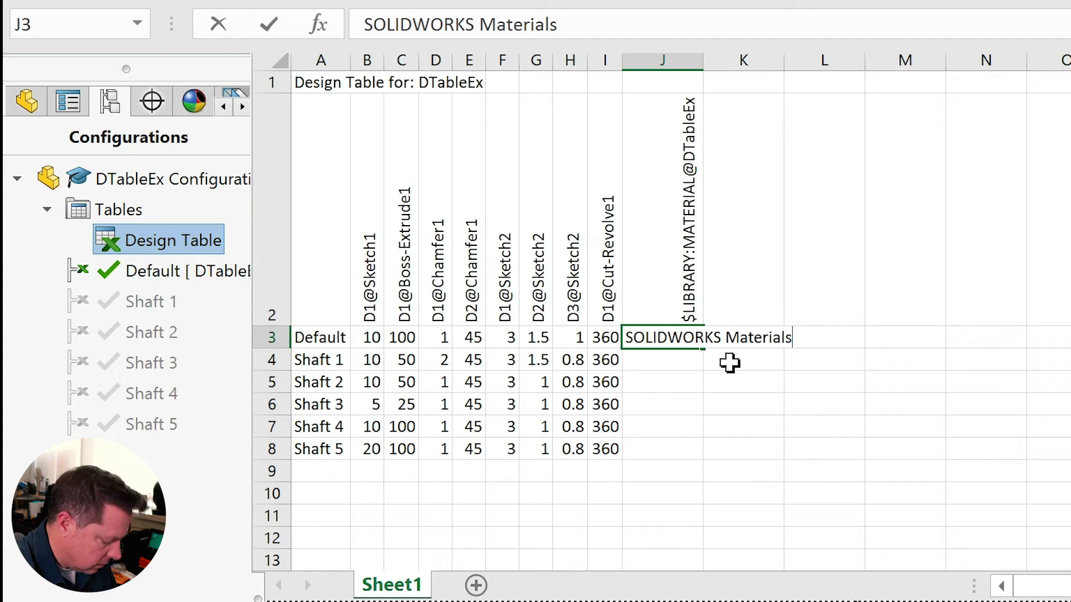
text(: P)
key(BackSpace)
key(BackSpace)
text(PBT)
key(BackSpace)
text(BT)
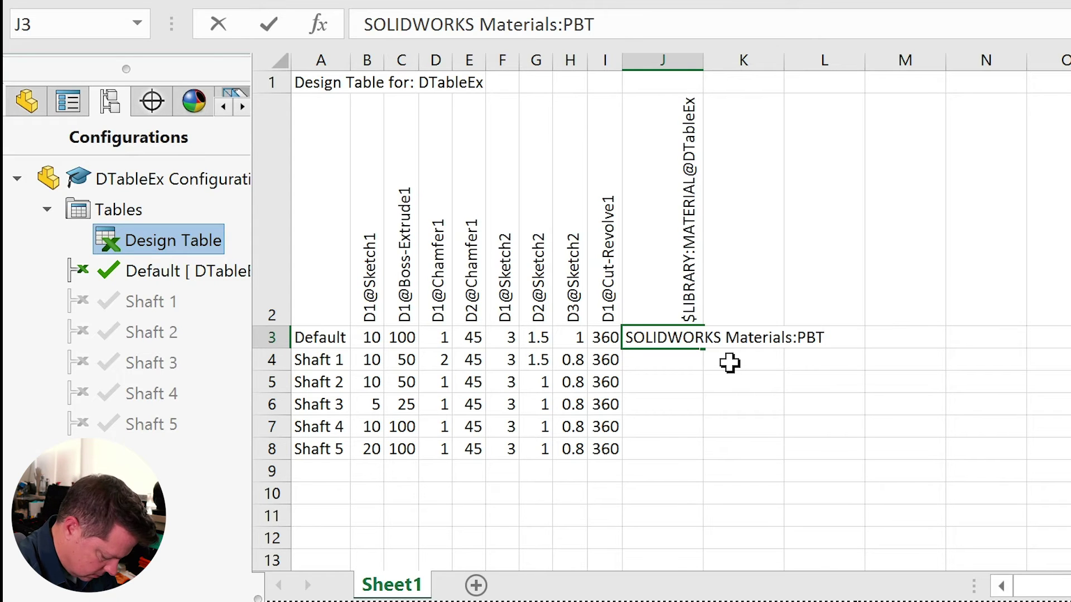
text( General P)
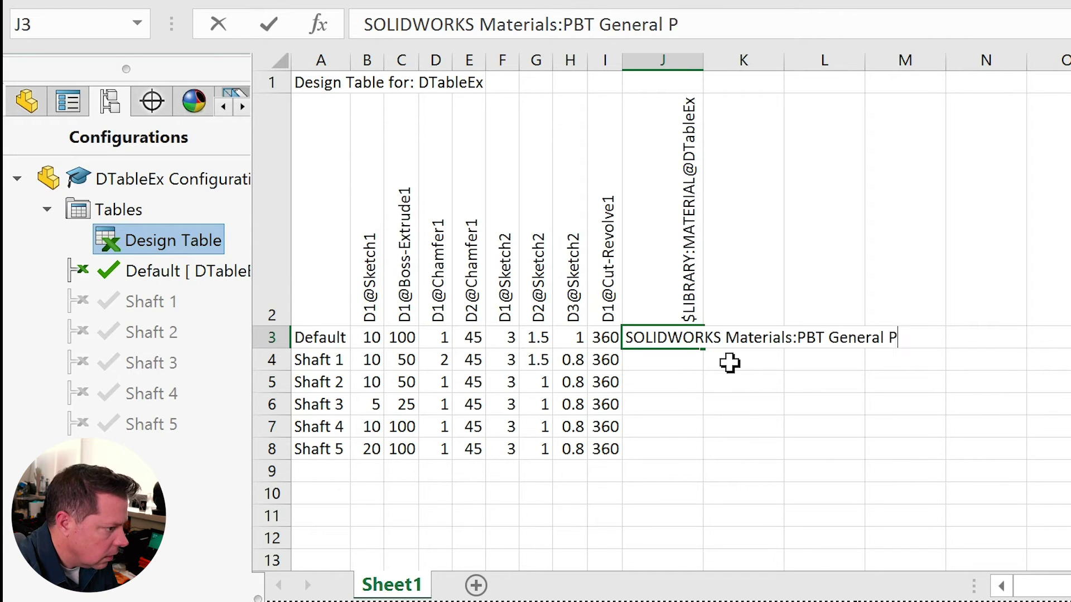
text(urpose)
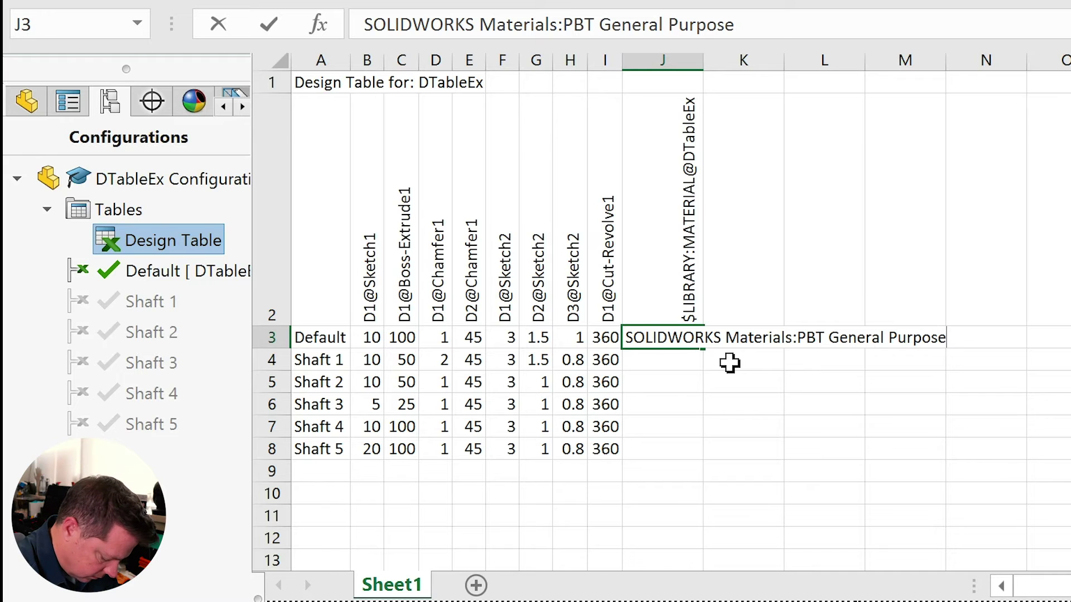
key(Return)
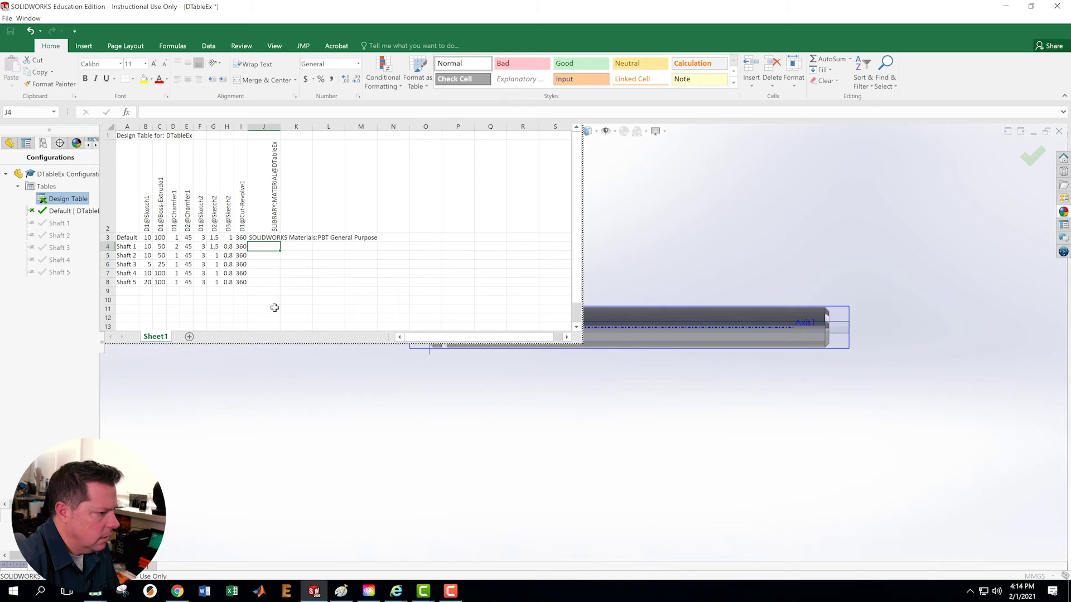
click(297, 400)
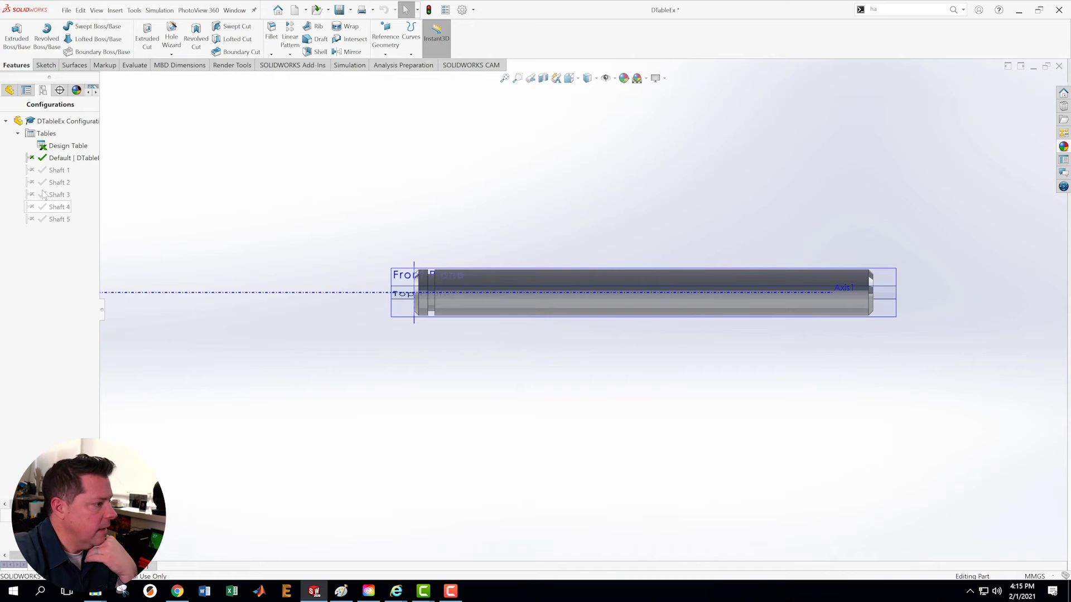
- Edit the design table to change the Default configuration's material to SOLIDWORKS Materials:Brass, and close the table
right_click(50, 145)
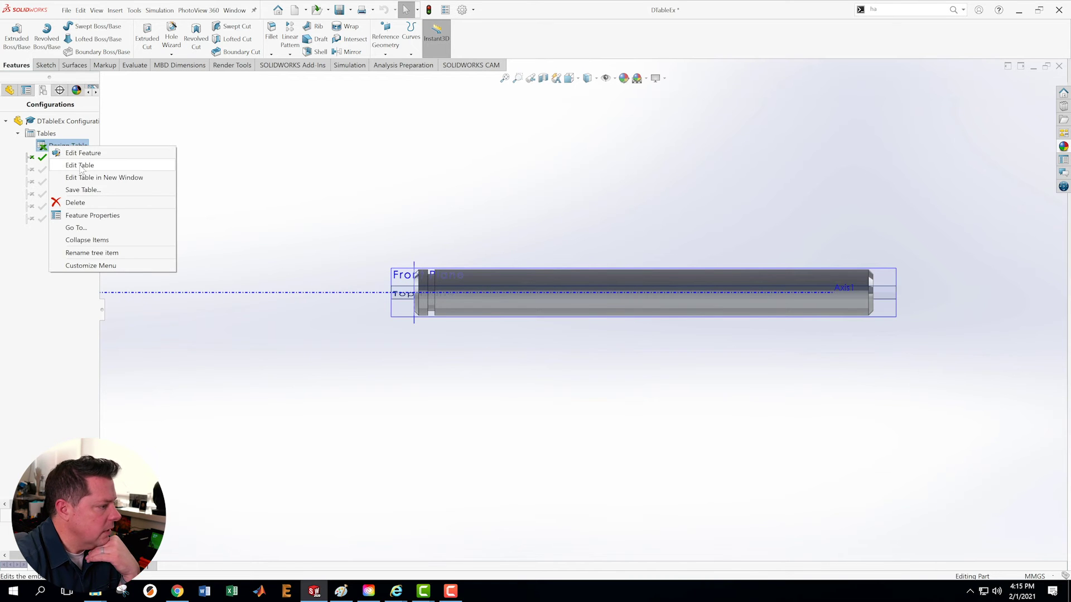
click(78, 151)
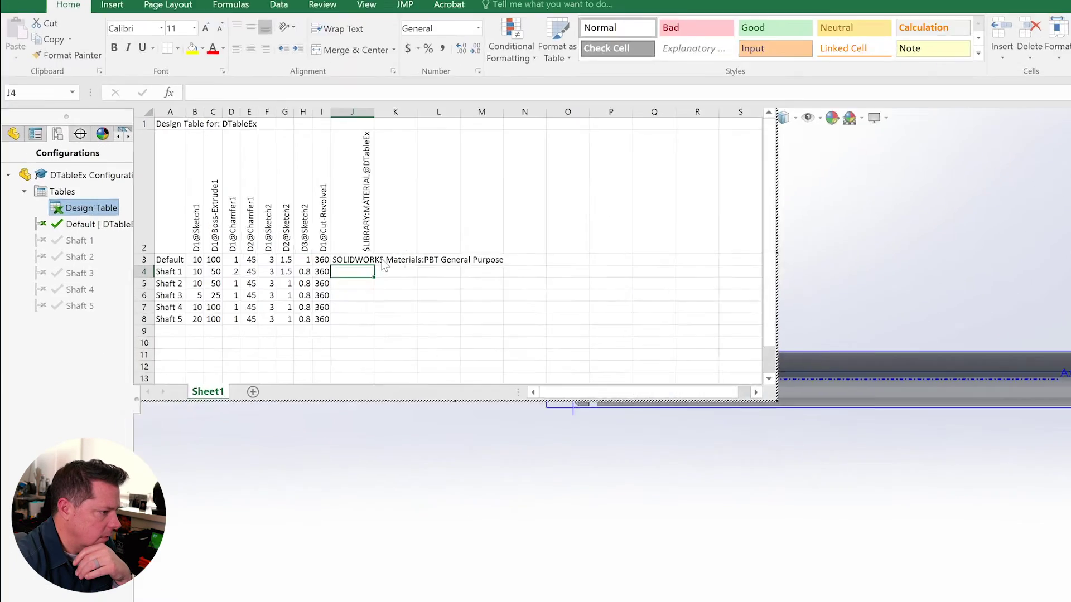
click(288, 229)
click(649, 335)
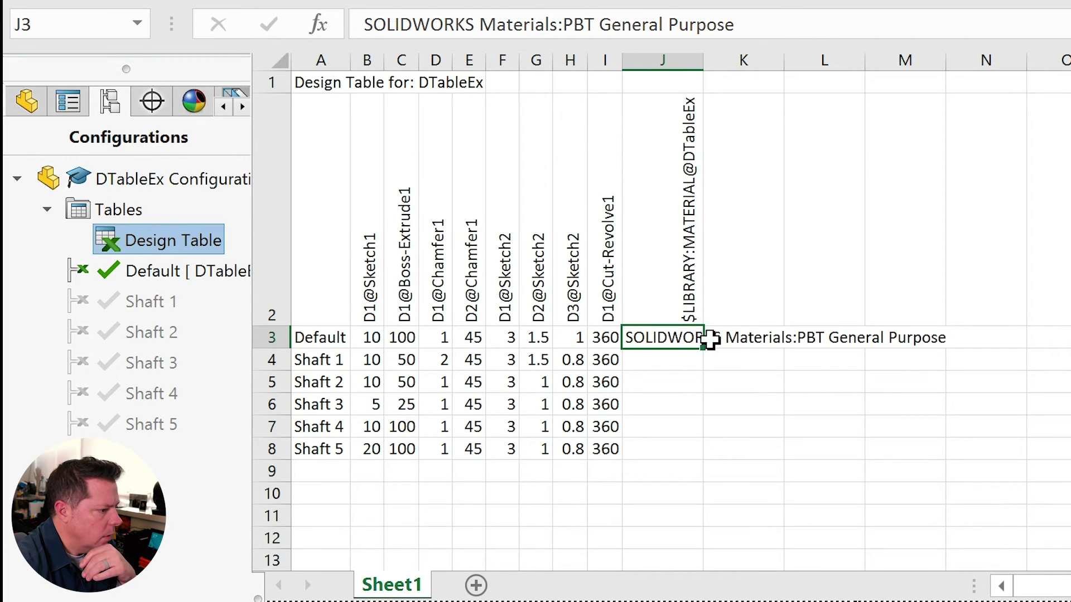
click(745, 22)
drag(704, 23, 569, 27)
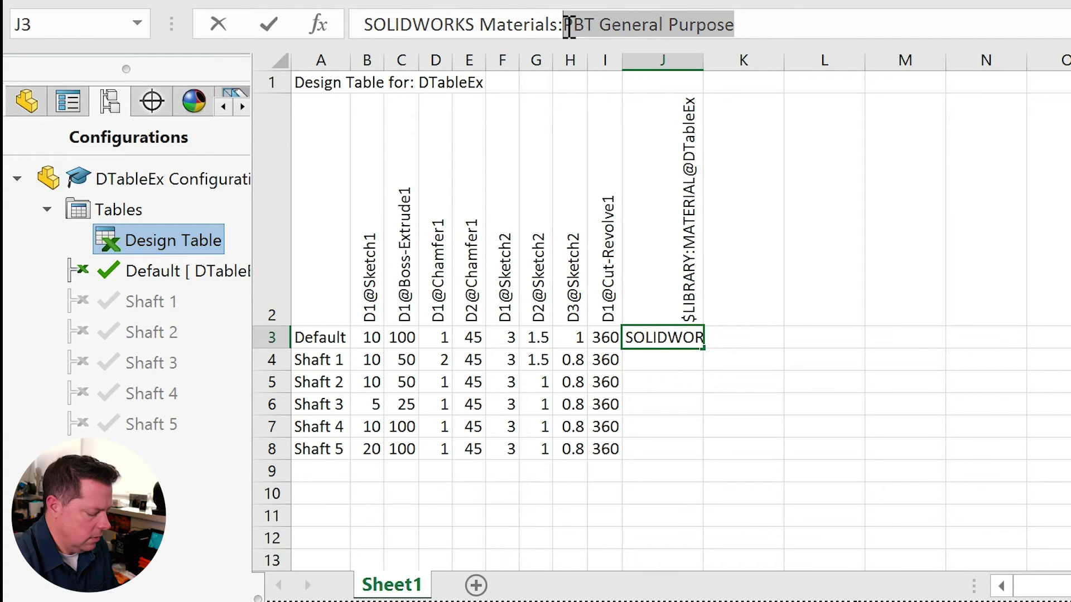
text(Brass)
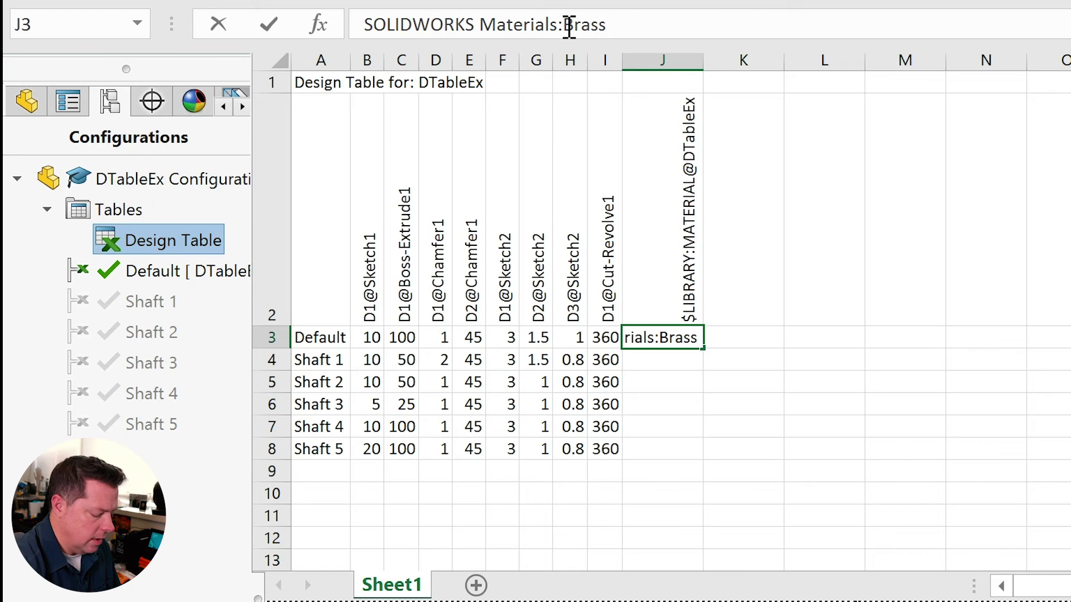
key(Return)
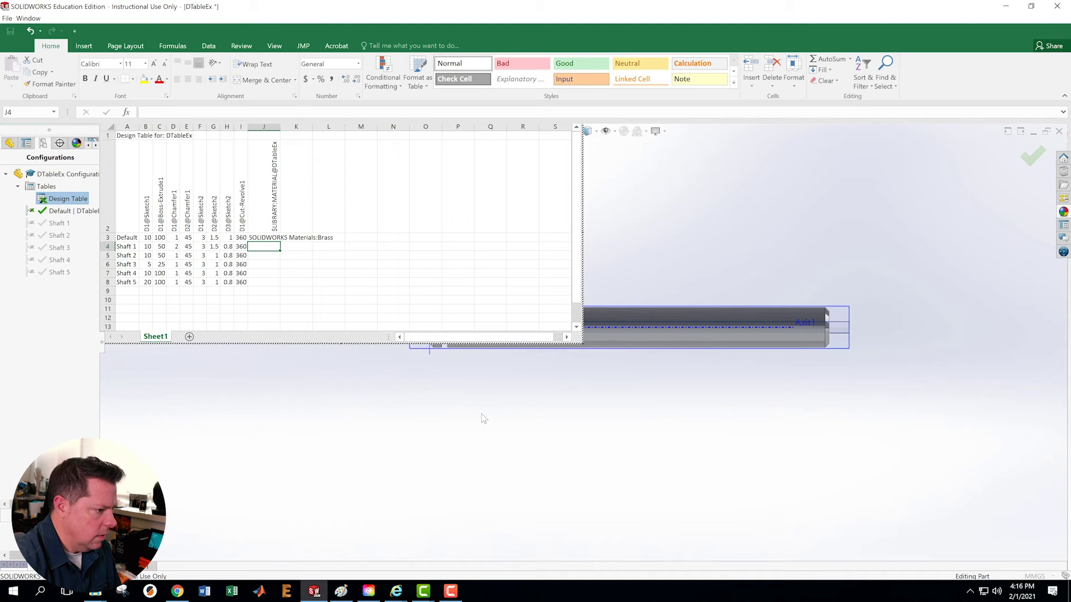
click(482, 414)
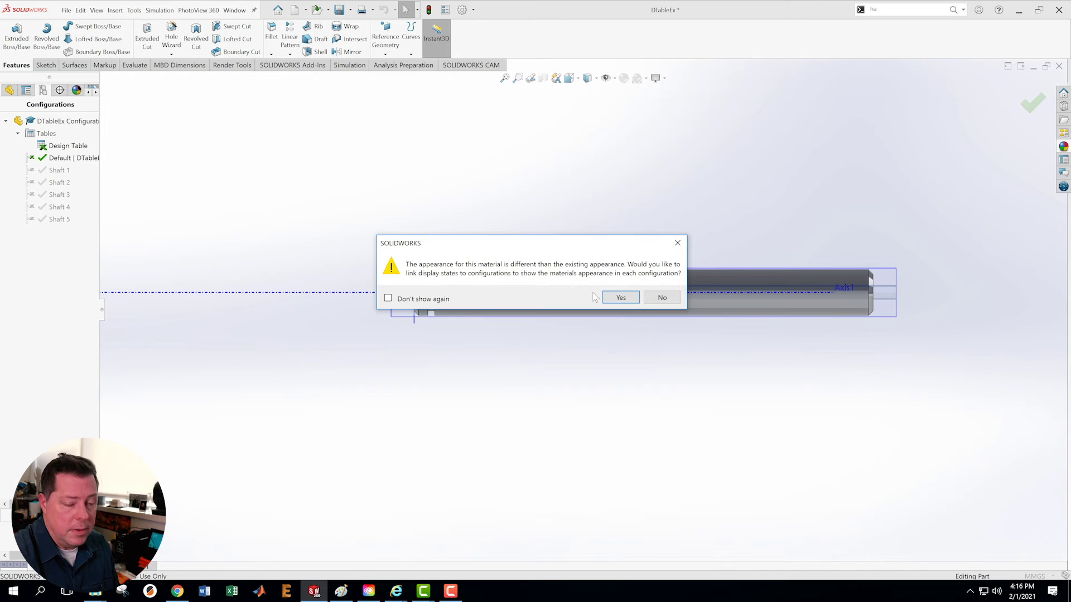
- Link the display states to the configurations so each shows its material's appearance, and save the part
click(626, 303)
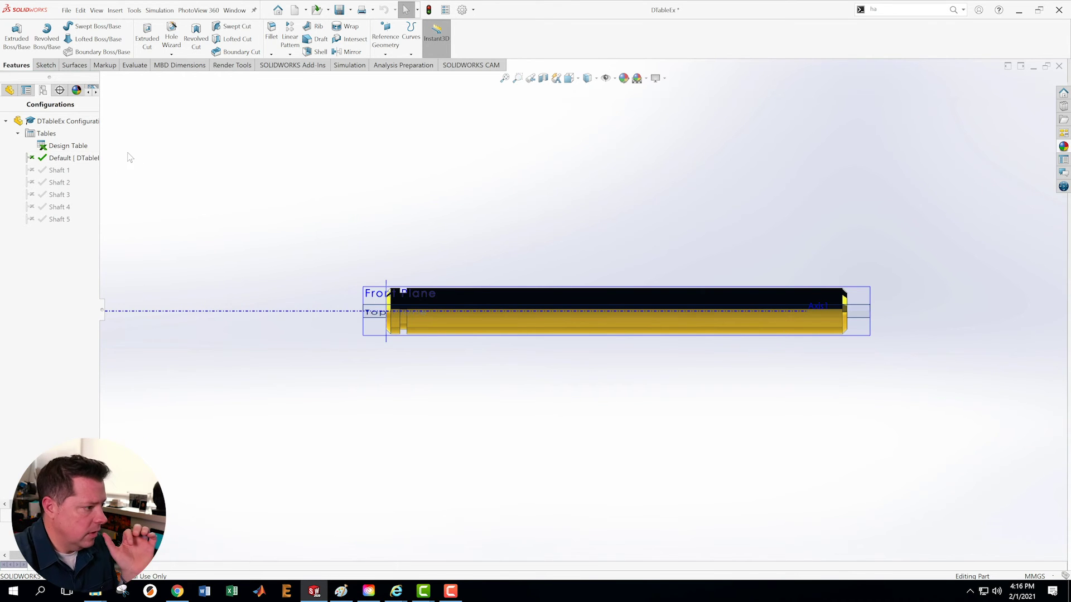
click(66, 10)
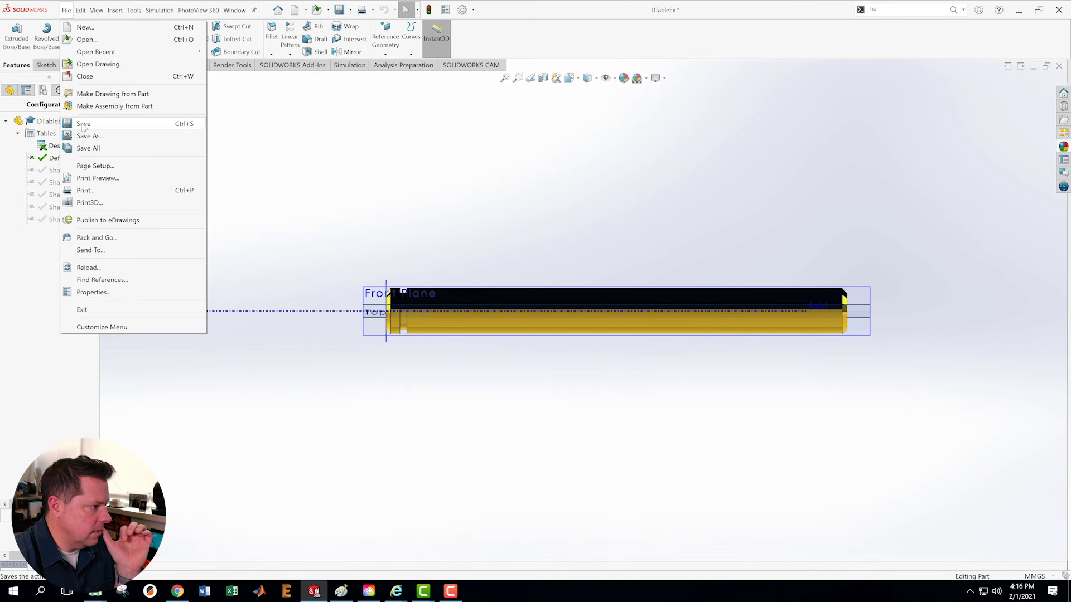
click(81, 123)
- Open the design table for editing without adding parameters, and fit the width of column J to its contents
right_click(68, 146)
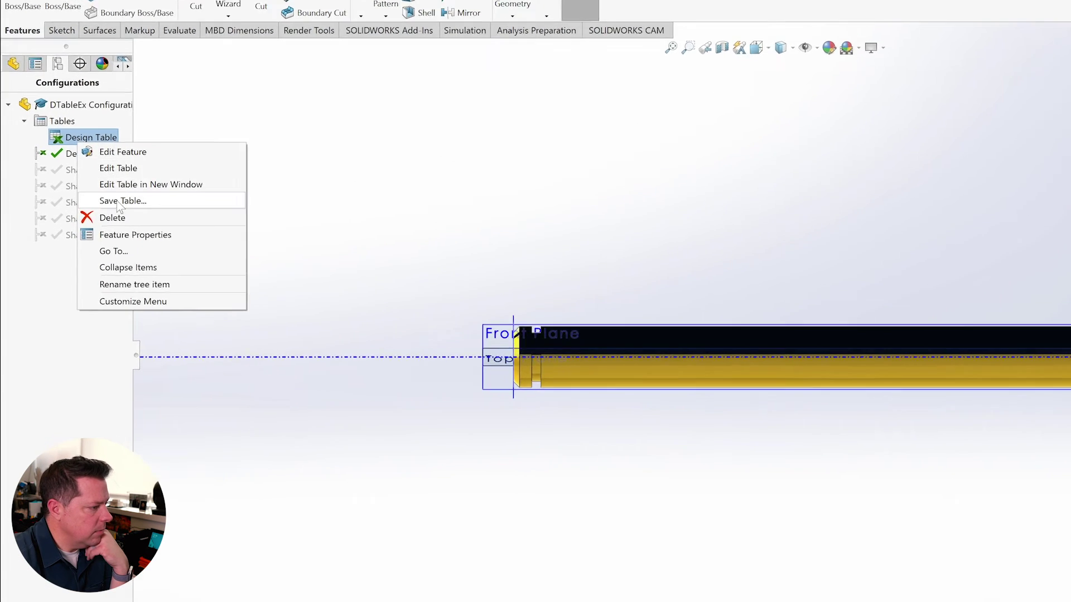
click(91, 169)
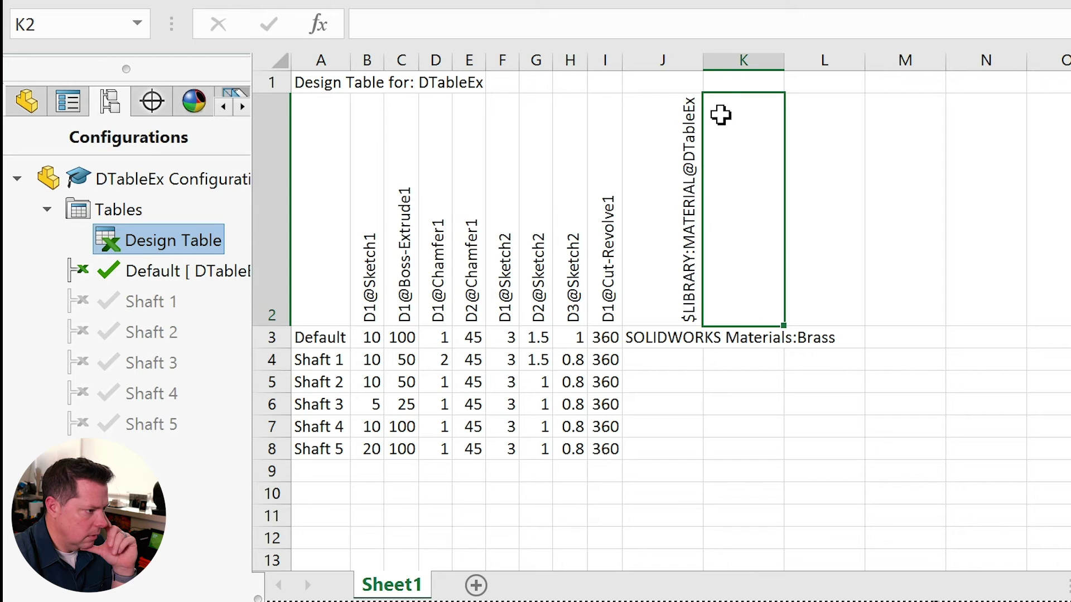
double_click(697, 60)
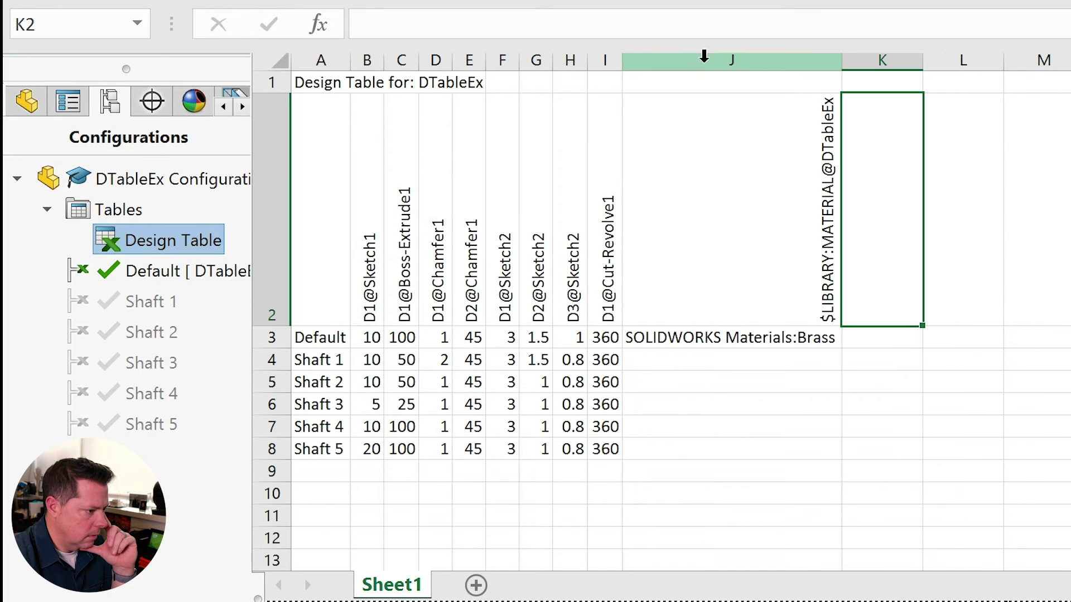
- Examine the material cells of the Default and Shaft 1 rows and the list of available materials in column J
click(1036, 338)
click(720, 338)
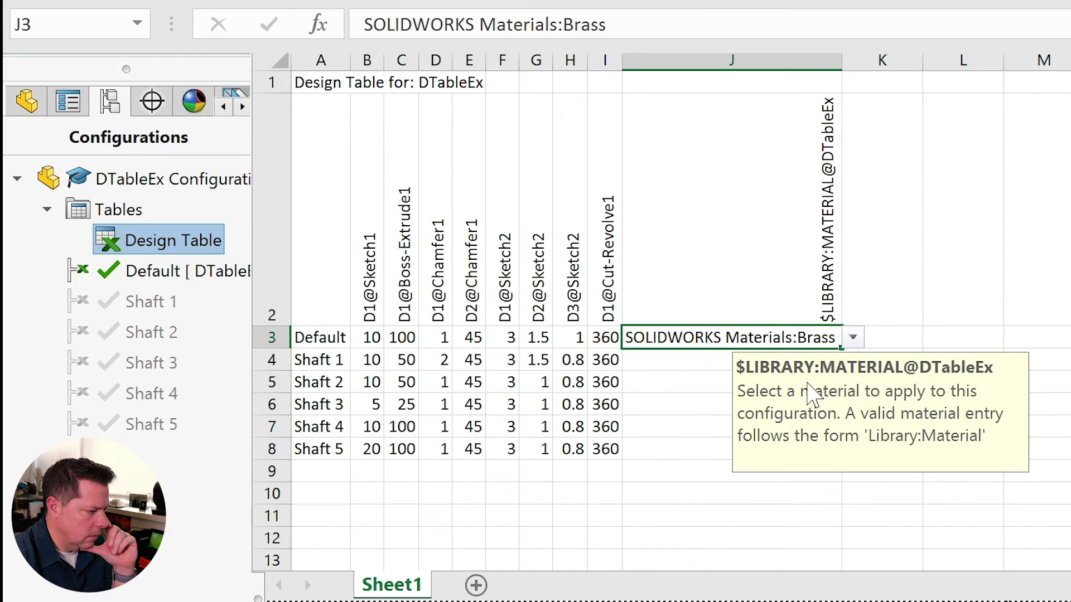
click(882, 320)
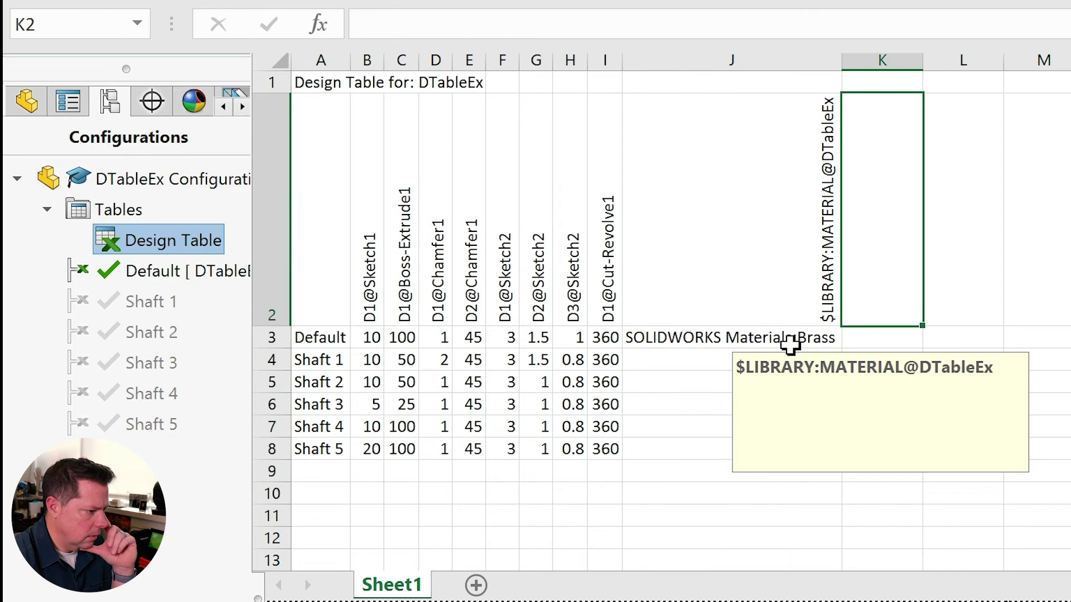
click(790, 345)
click(853, 337)
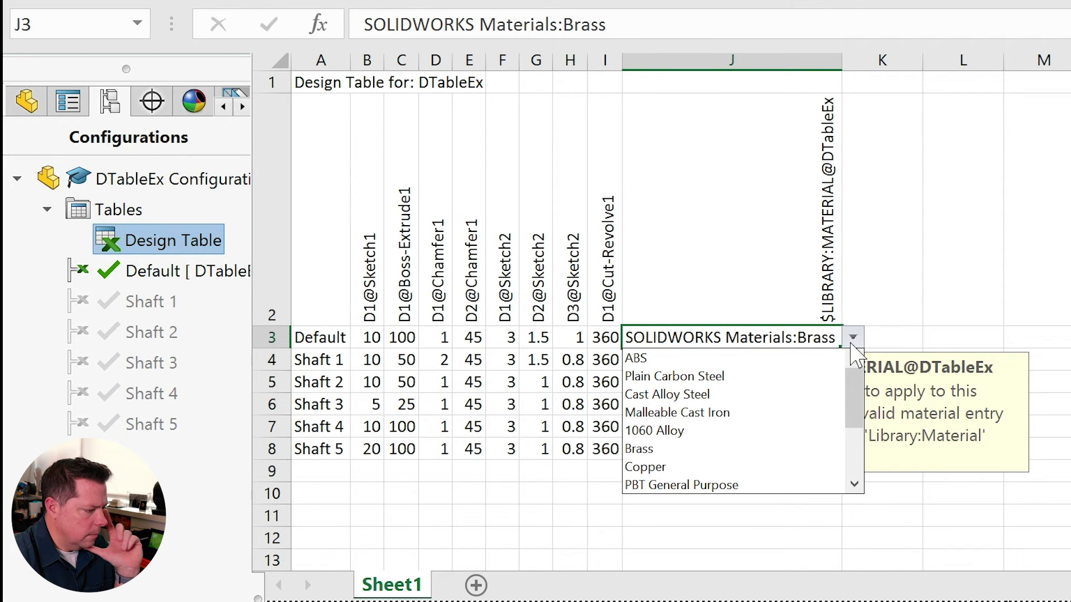
click(917, 269)
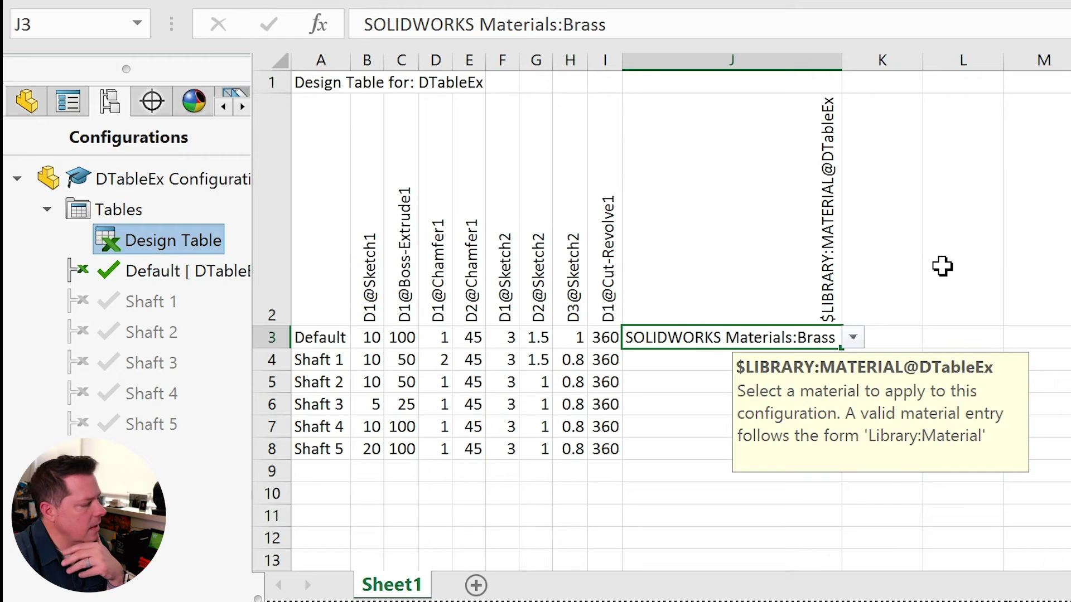
click(987, 270)
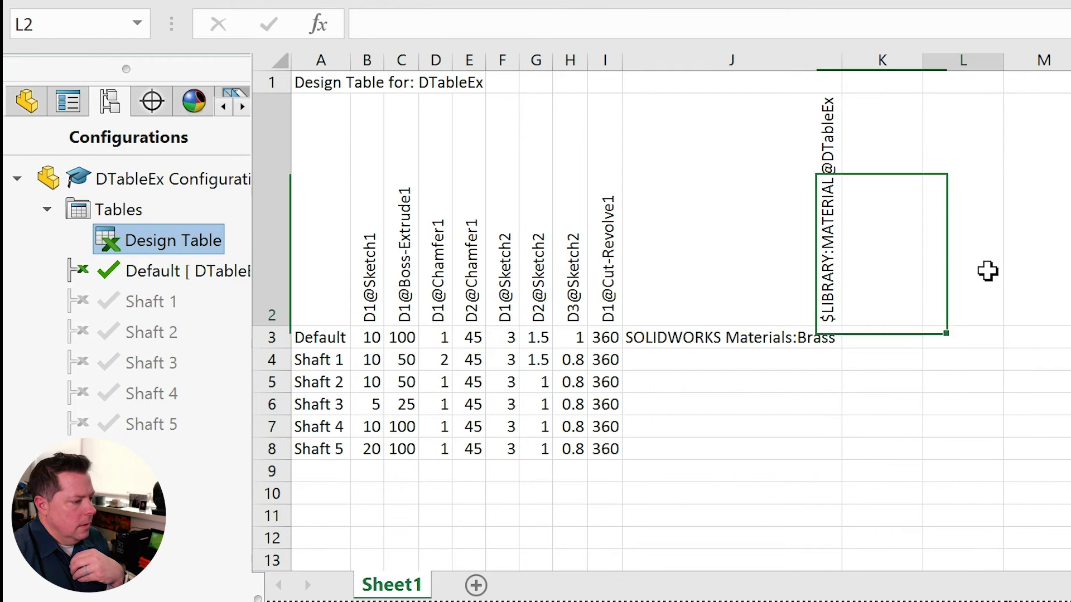
click(766, 359)
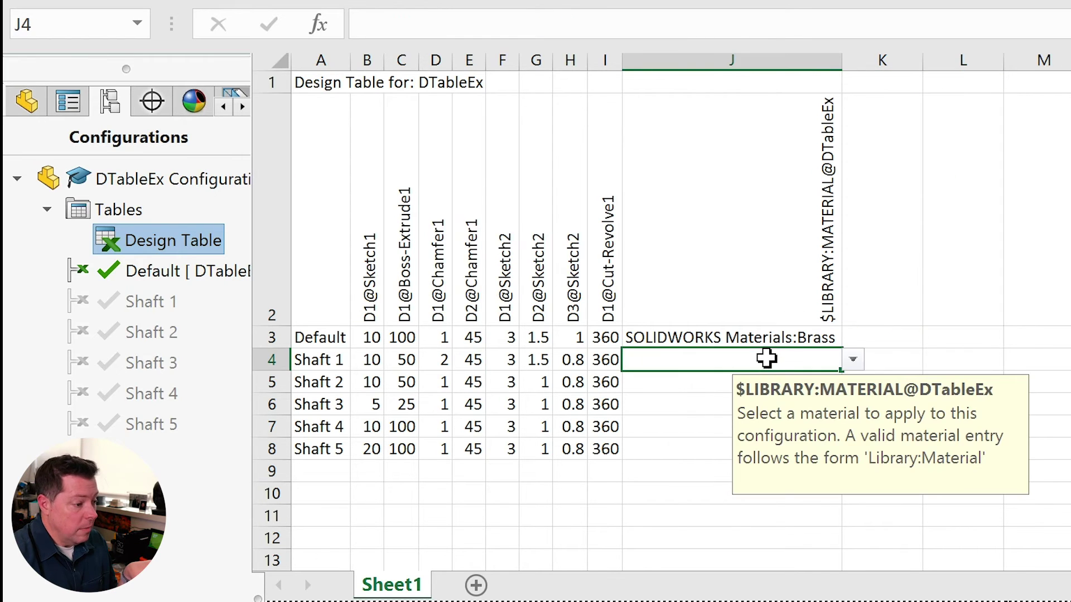
click(1026, 332)
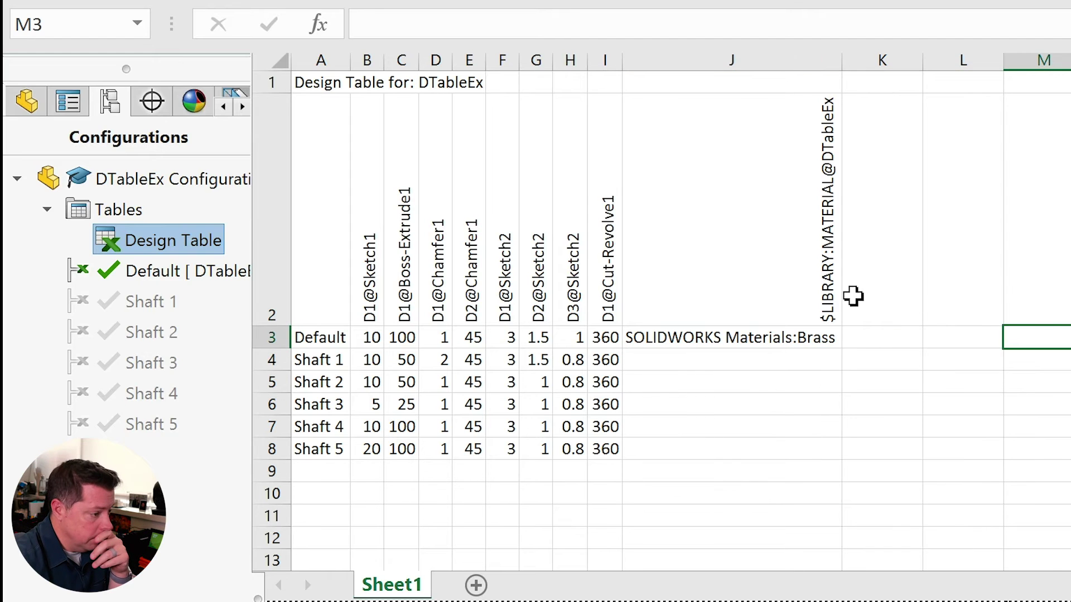
click(749, 339)
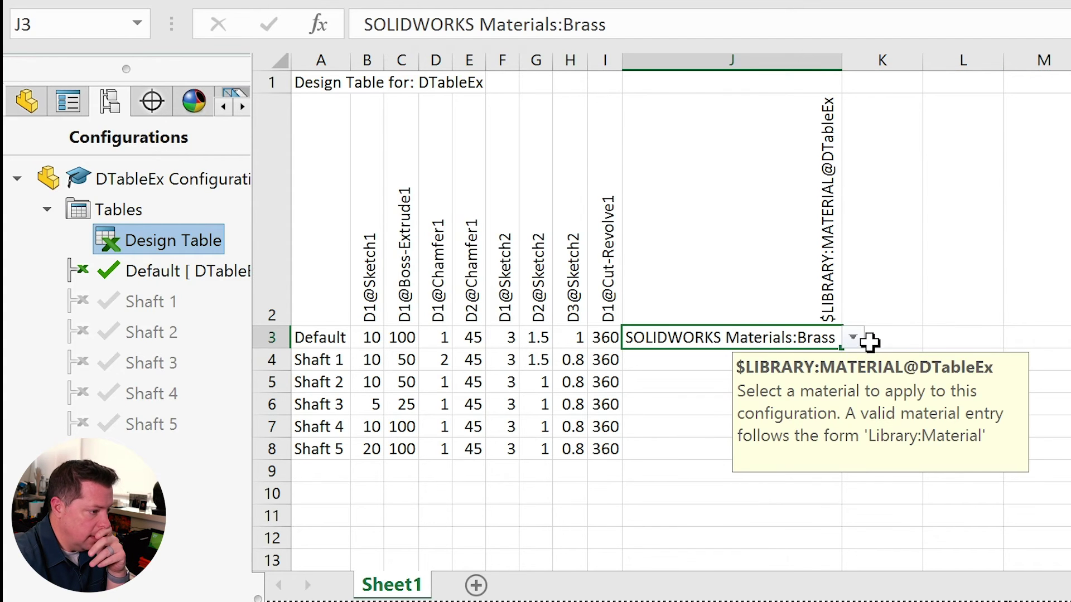
click(948, 283)
- Set the Shaft 1 configuration's material to PBT General Purpose in cell J4 of the design table
click(812, 357)
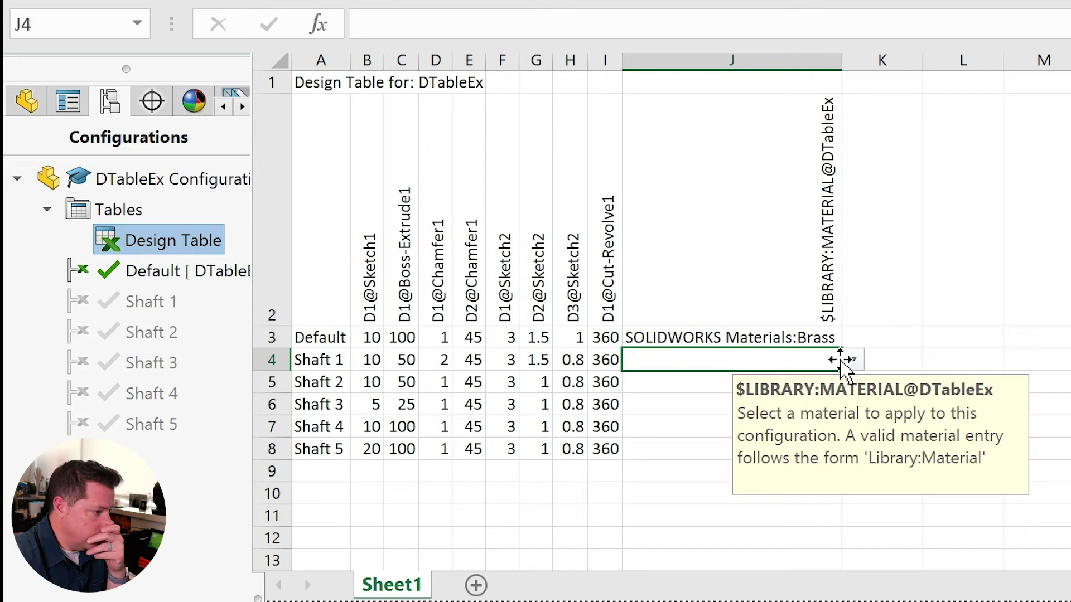
click(853, 359)
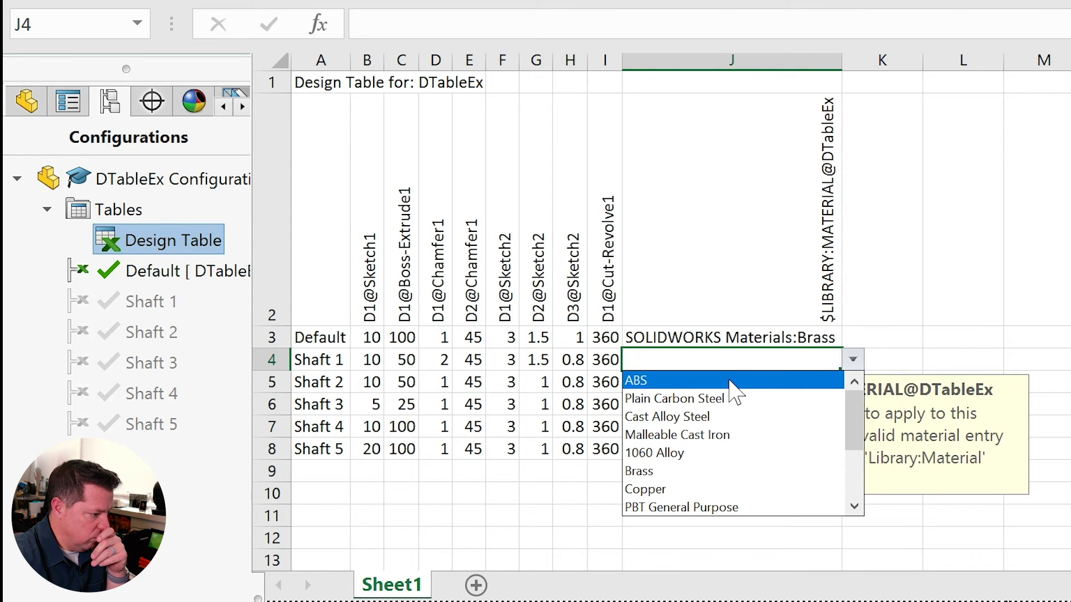
click(709, 507)
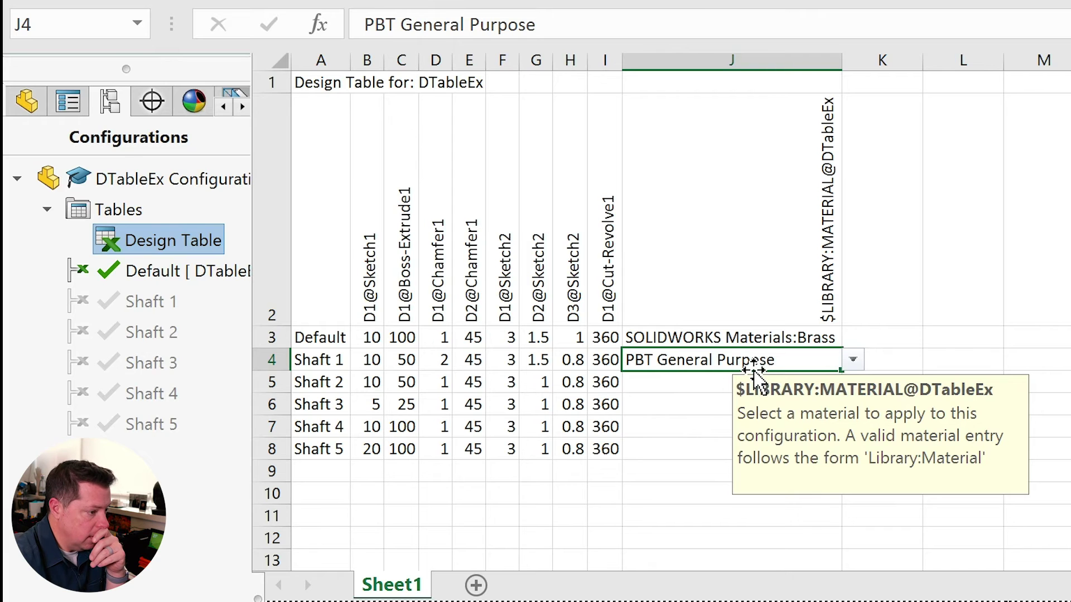
click(853, 360)
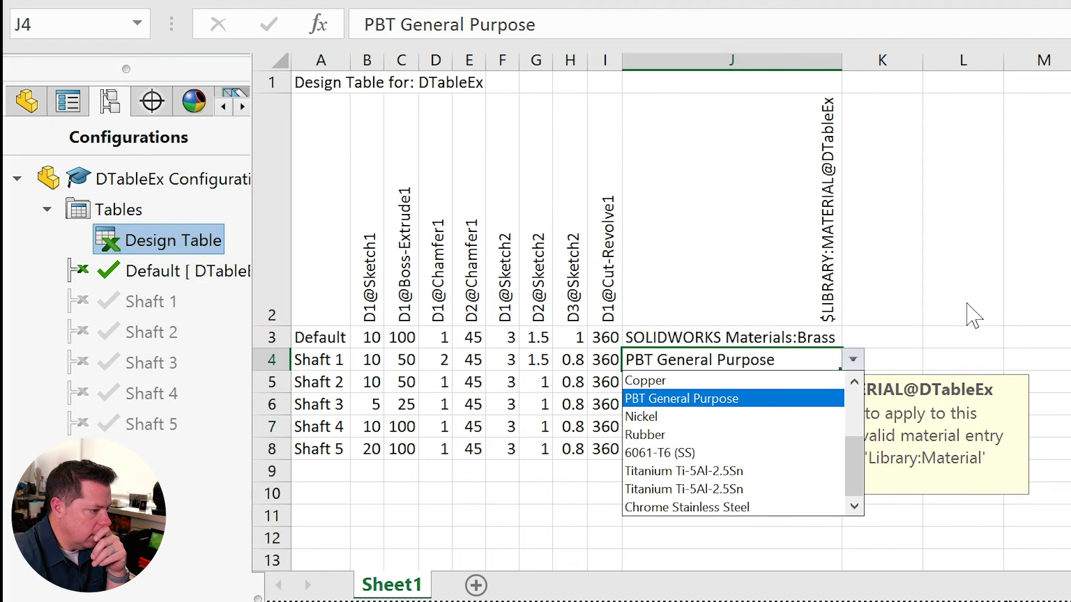
click(966, 306)
click(949, 335)
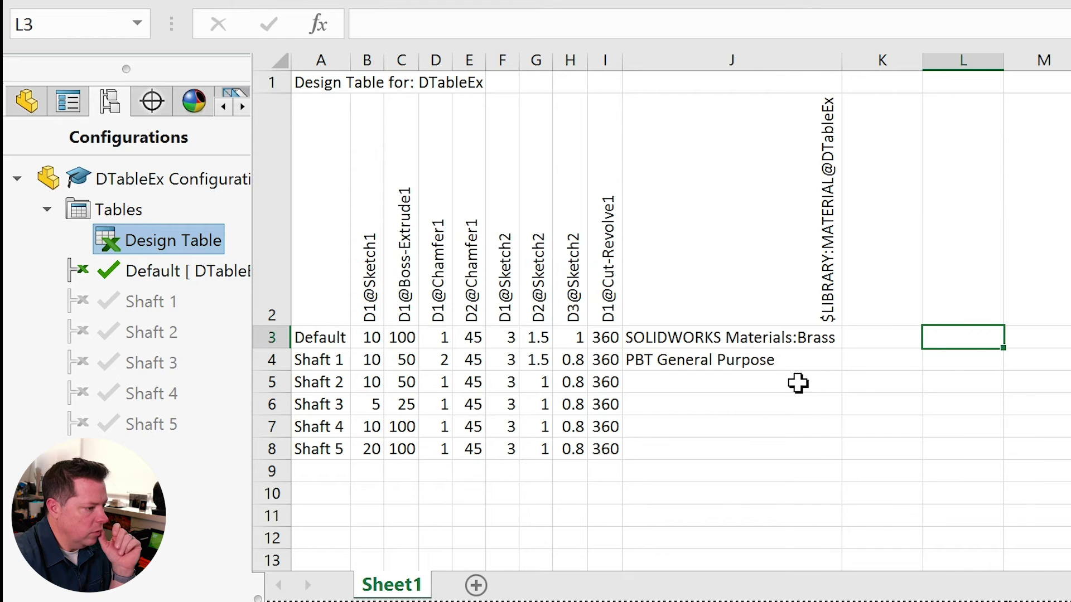
- Try to set the Shaft 2 configuration's material to Titanium Ti-5Al-2.5Sn in cell J5, and close the design table
click(806, 384)
click(853, 382)
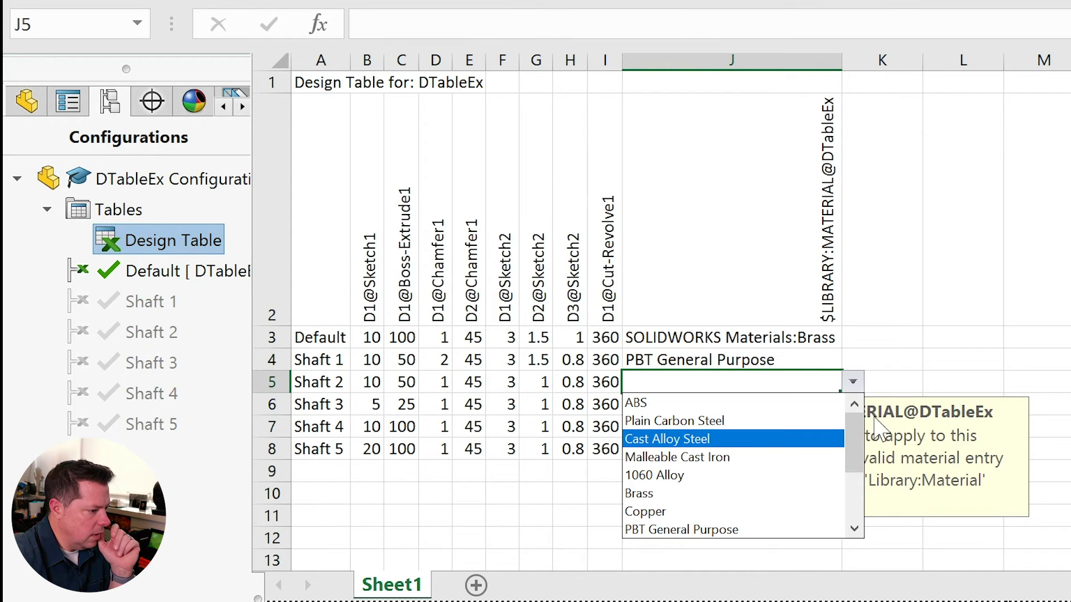
drag(853, 443, 865, 491)
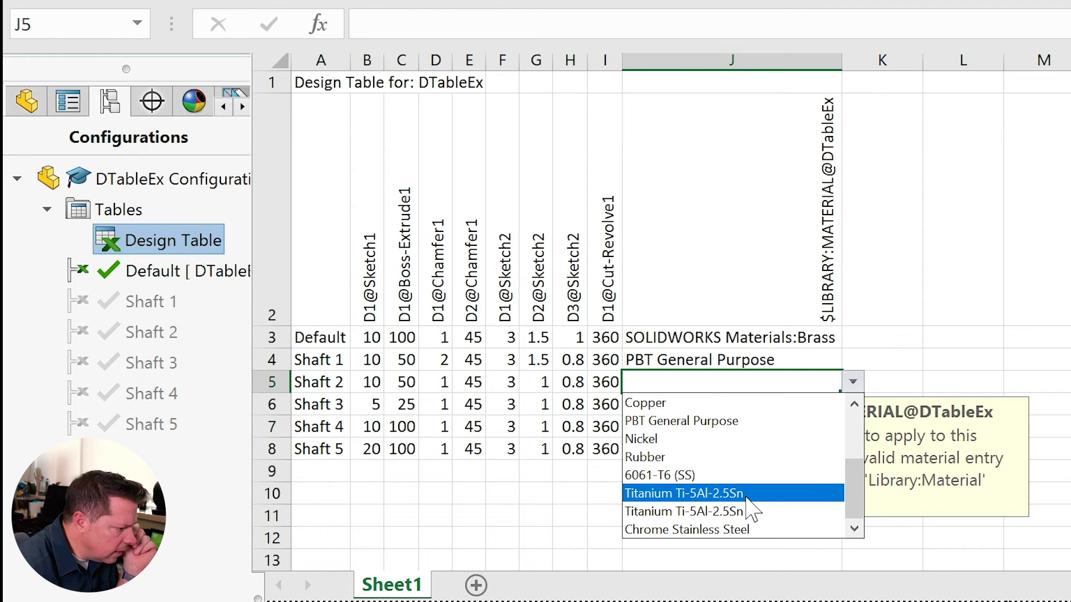
click(713, 494)
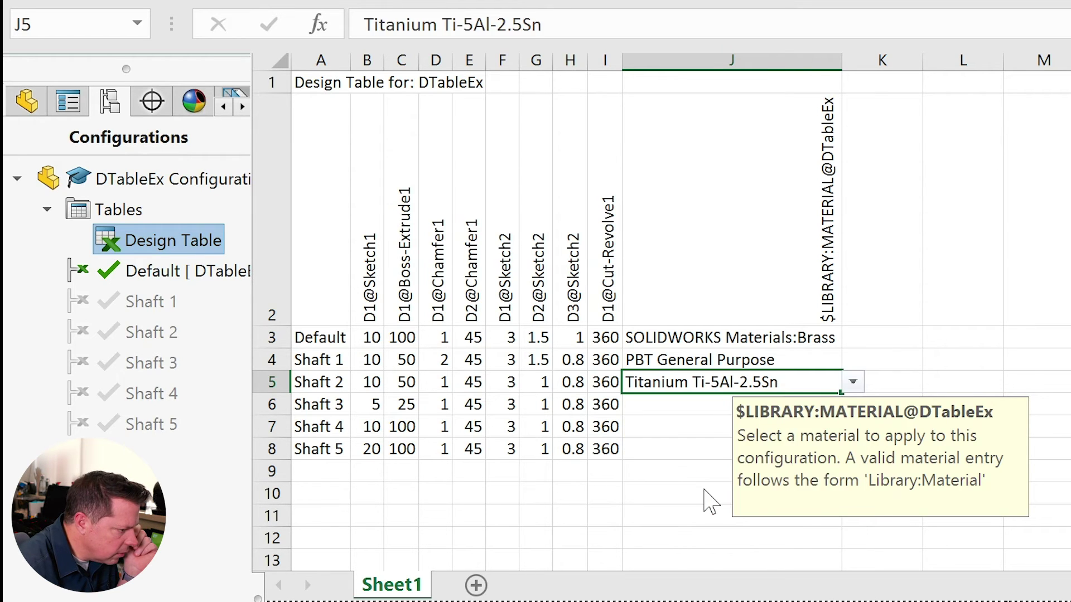
click(1016, 304)
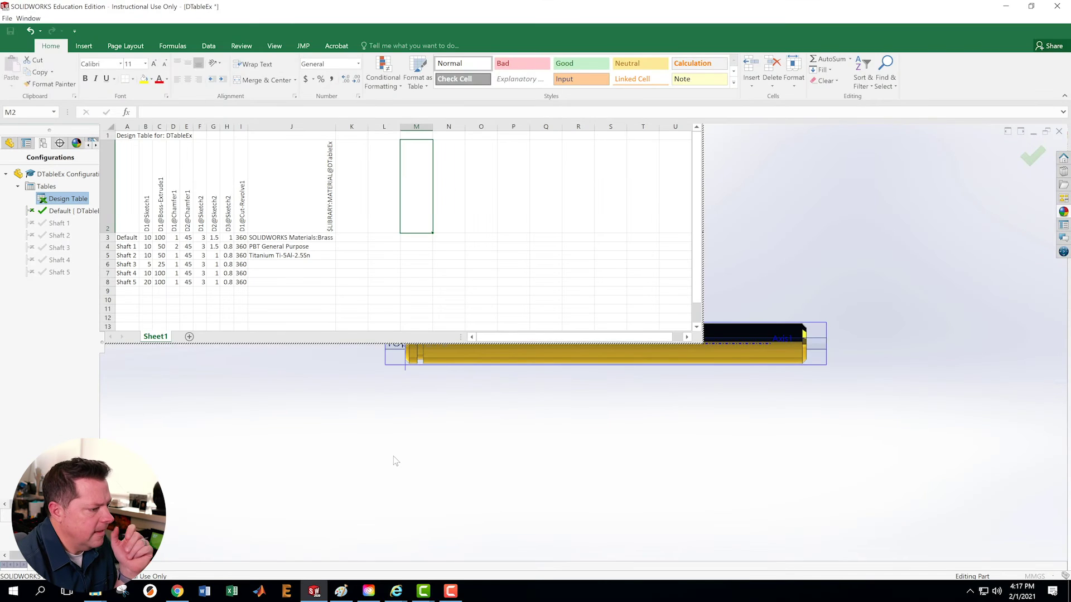
click(394, 459)
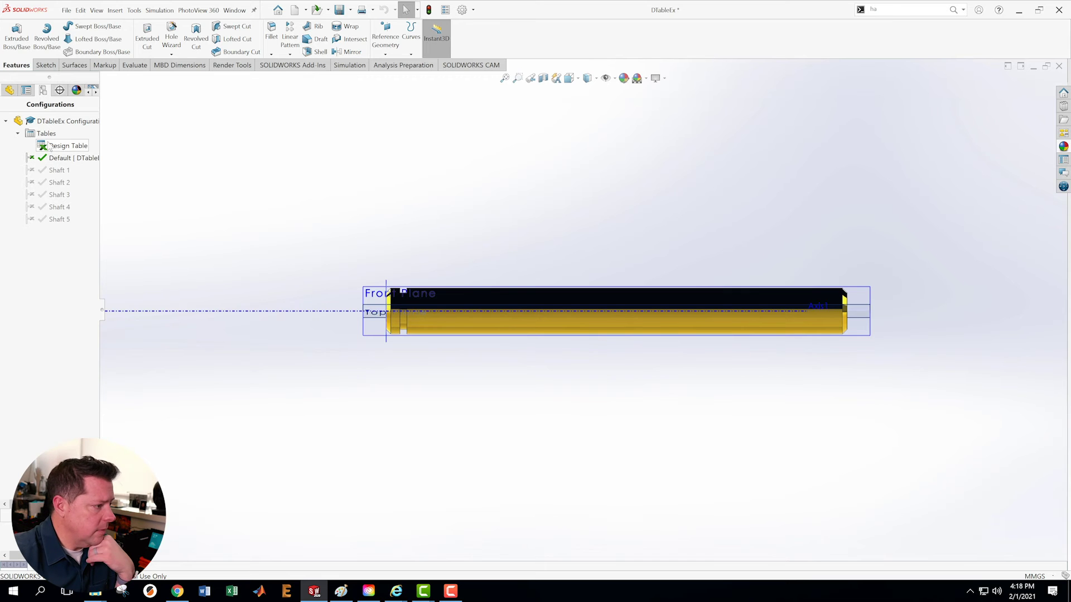
- Reopen the design table and set the Default configuration's material to 1060 Alloy in cell J3
right_click(51, 145)
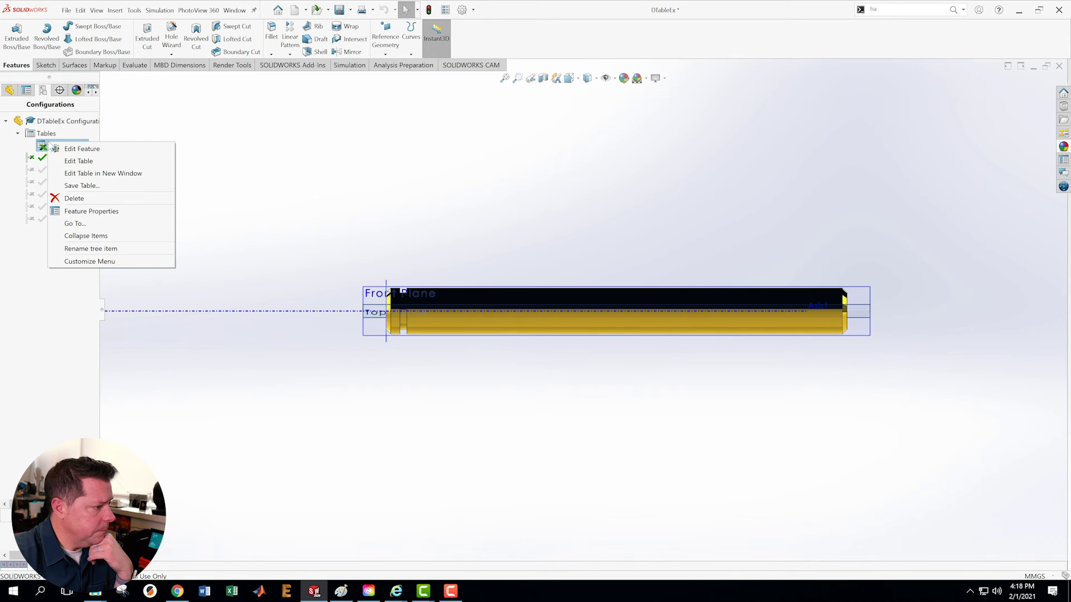
click(75, 161)
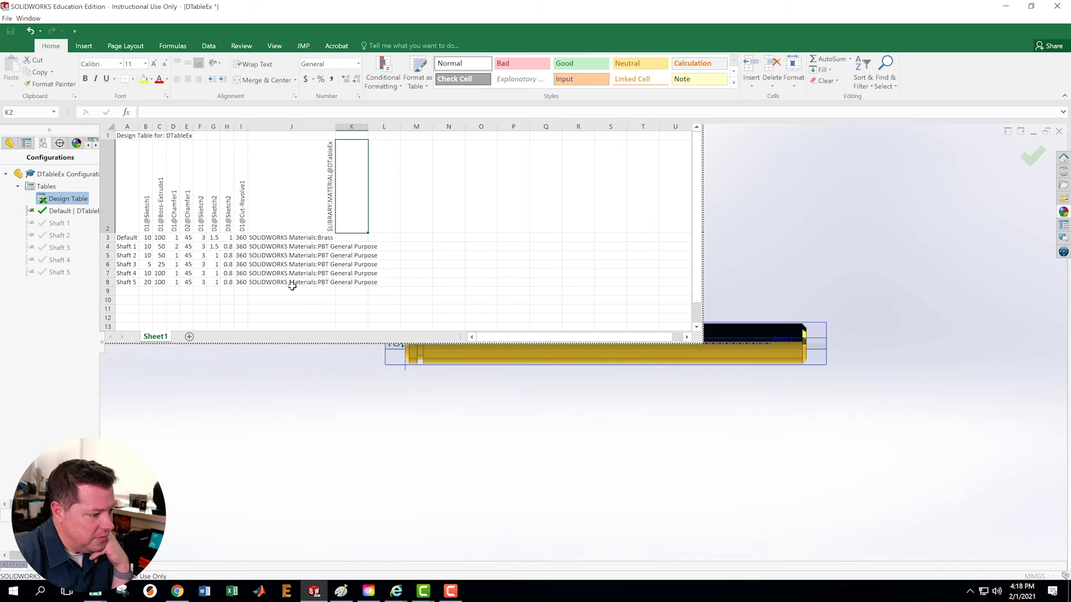
click(283, 238)
click(339, 238)
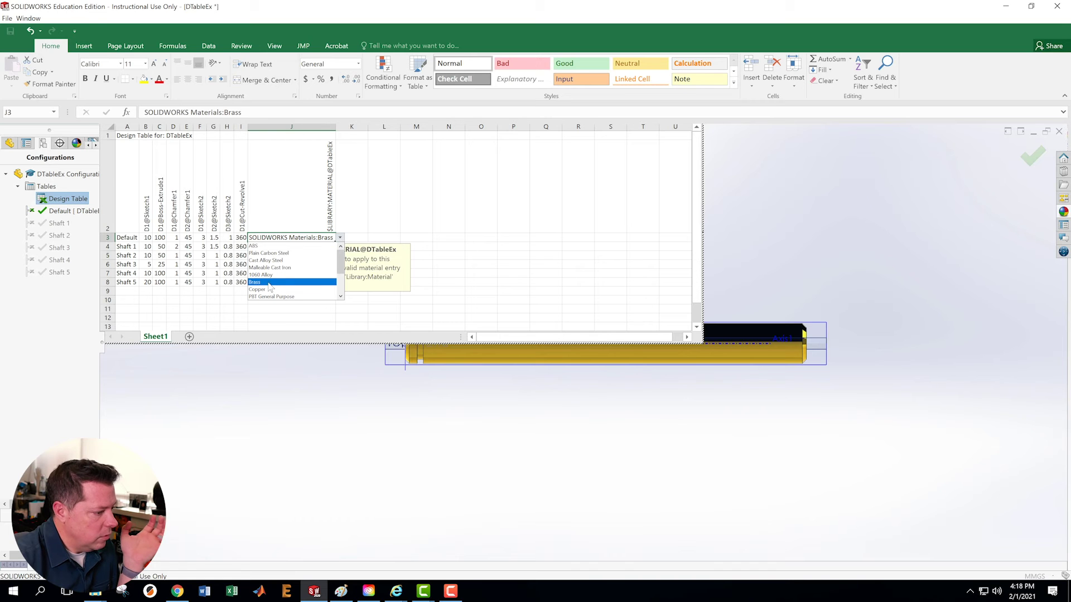
click(266, 274)
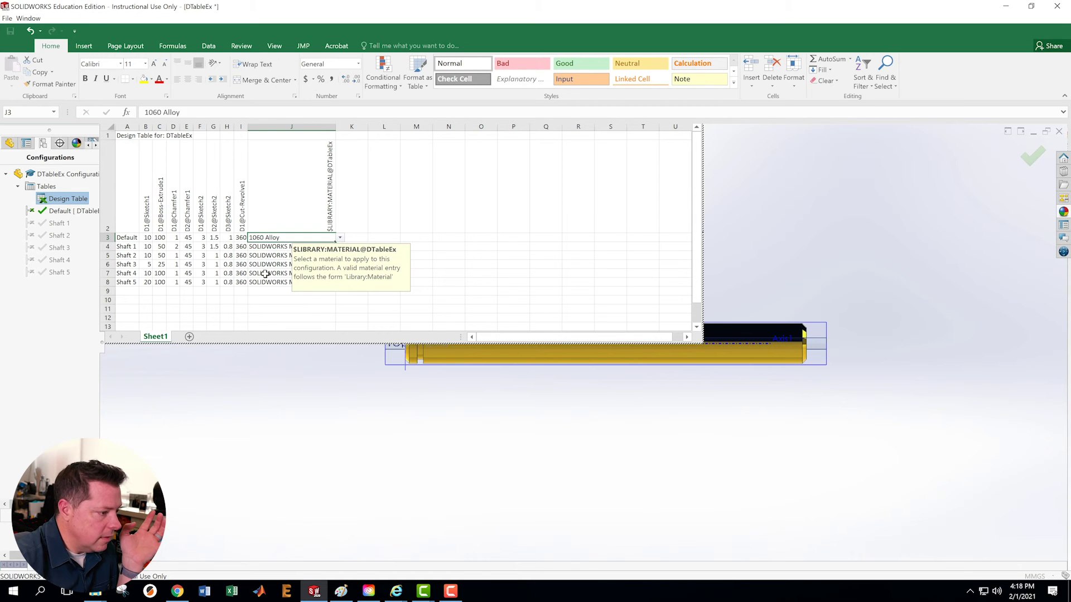
- Widen column J of the design table to fit the full material names, and close the table
click(296, 306)
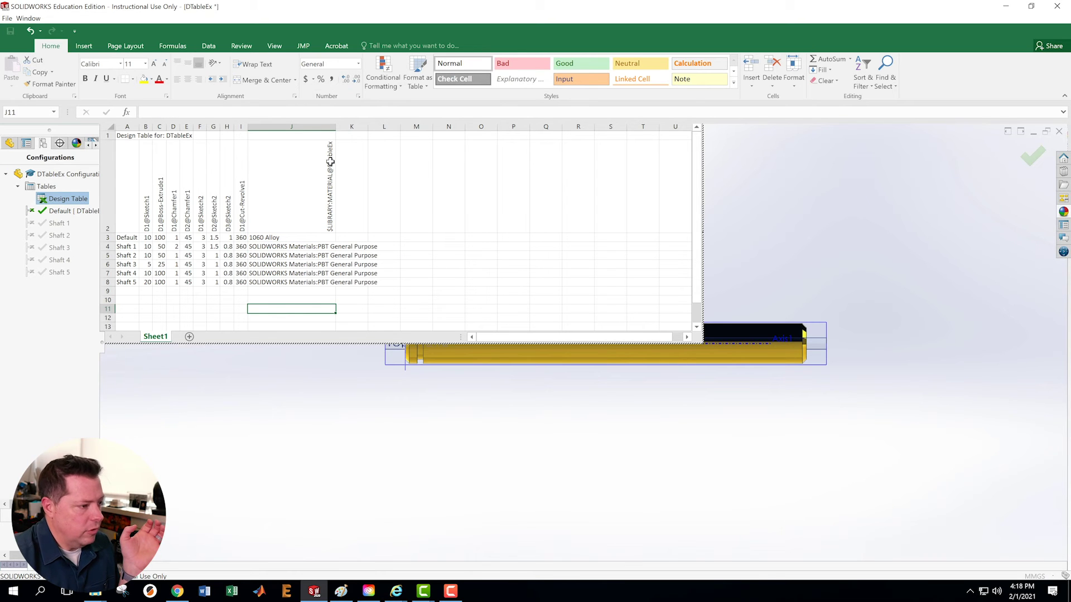
drag(341, 126, 411, 127)
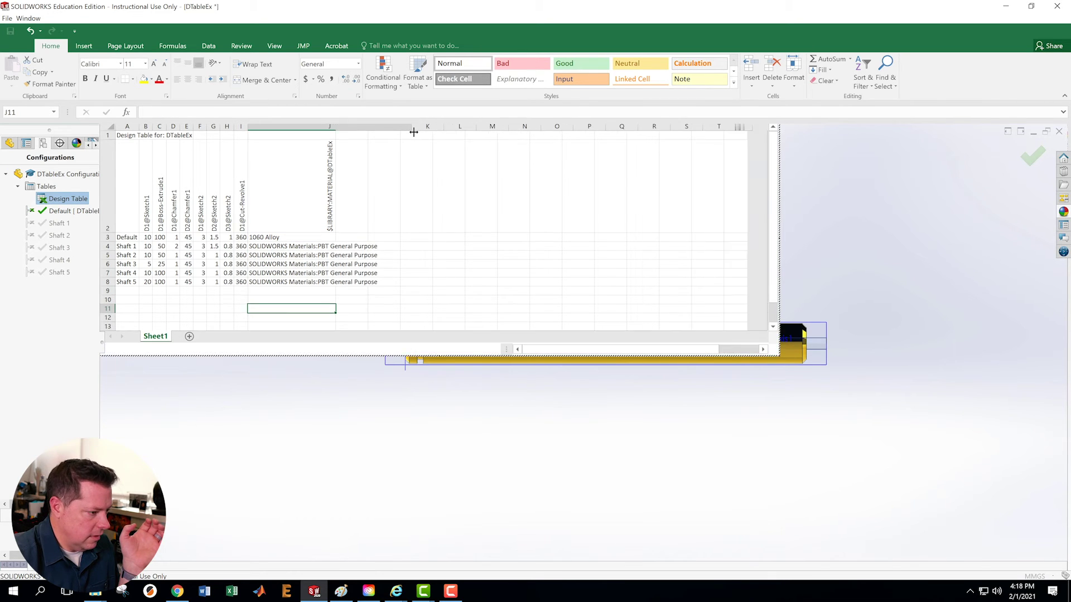
click(1035, 158)
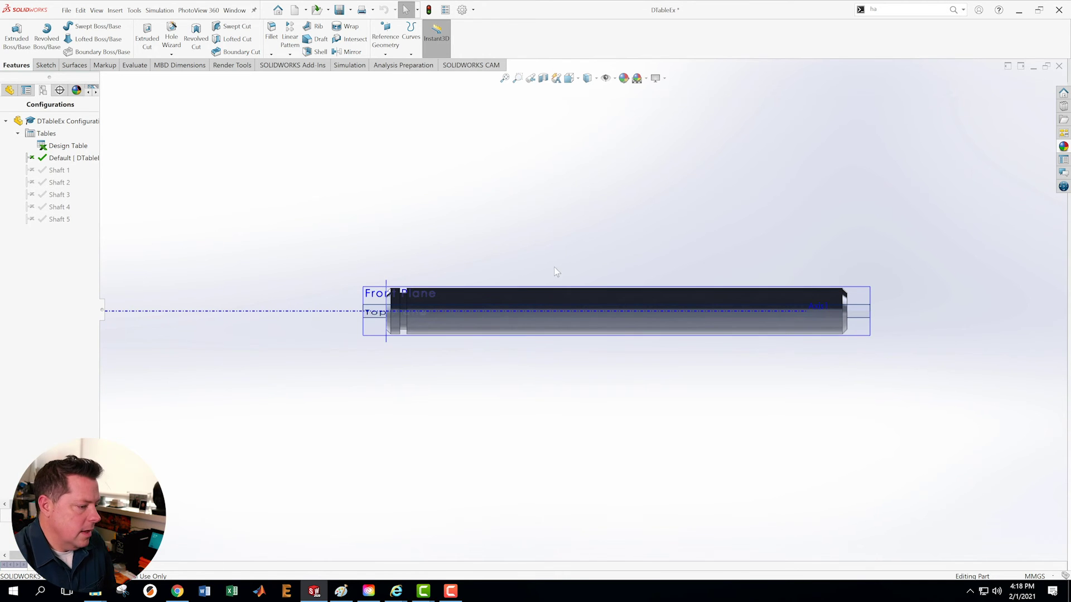
- Inspect the shaft's appearance in a tilted view, and check the assigned material in the feature tree
middle_drag(603, 250, 576, 299)
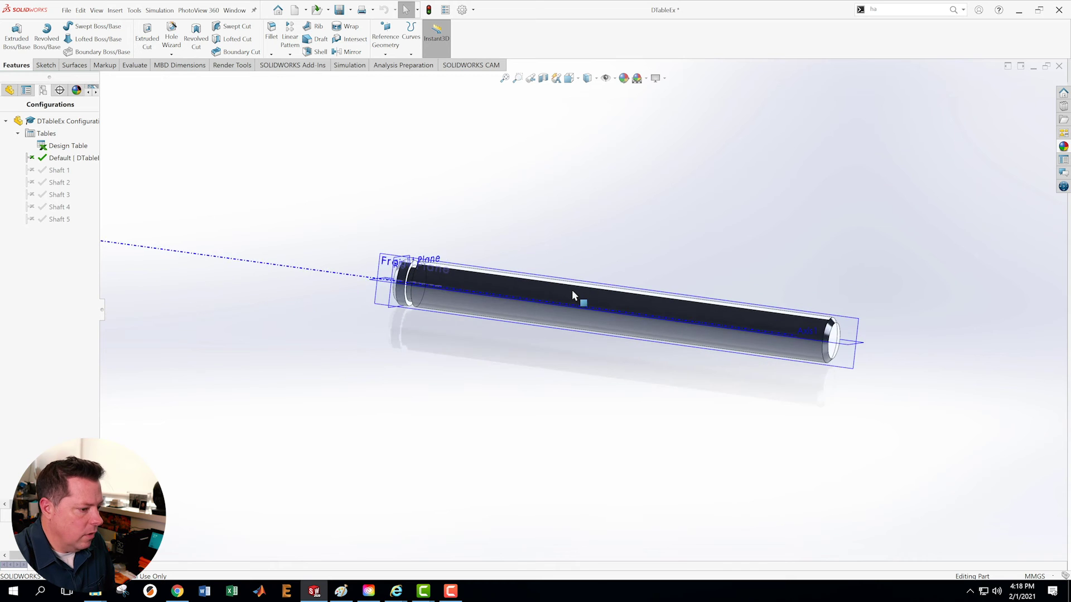
scroll(574, 296, down, 2)
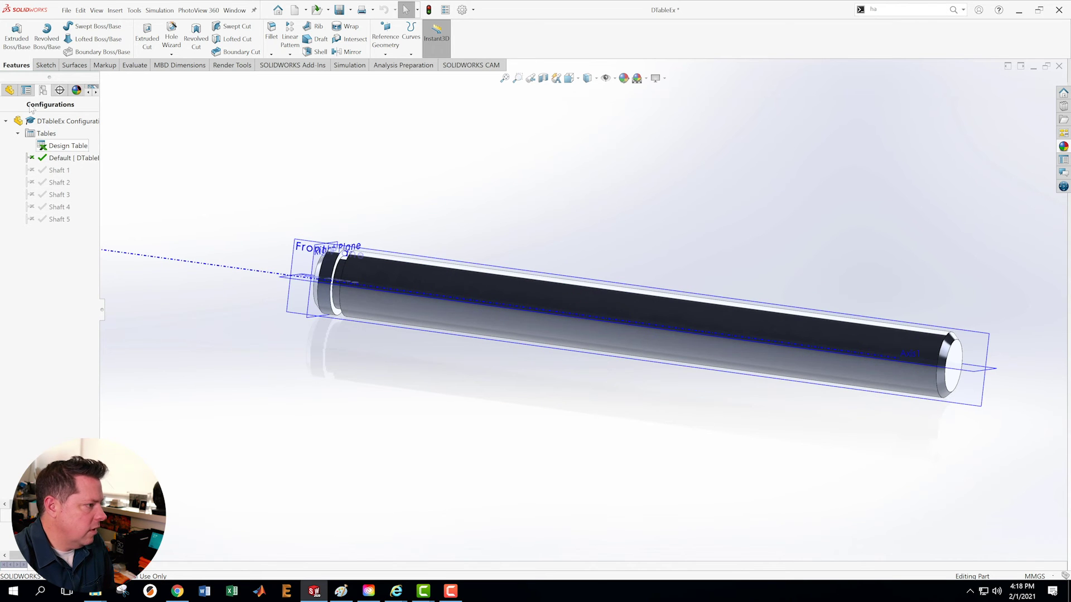
click(10, 91)
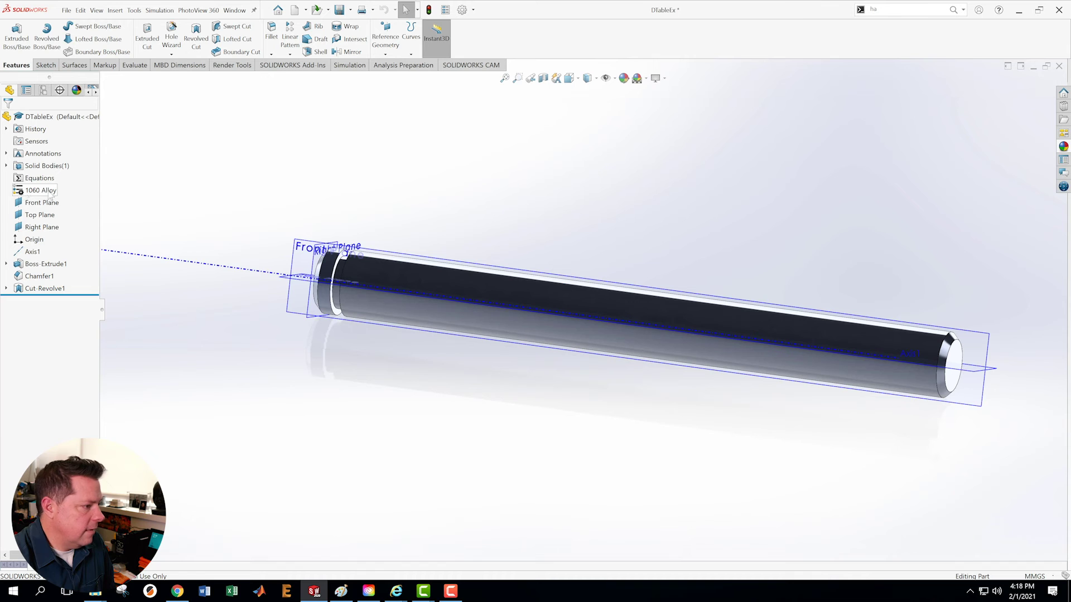
- Activate the Shaft 1 configuration and check its assigned material in the feature tree
click(46, 91)
click(47, 171)
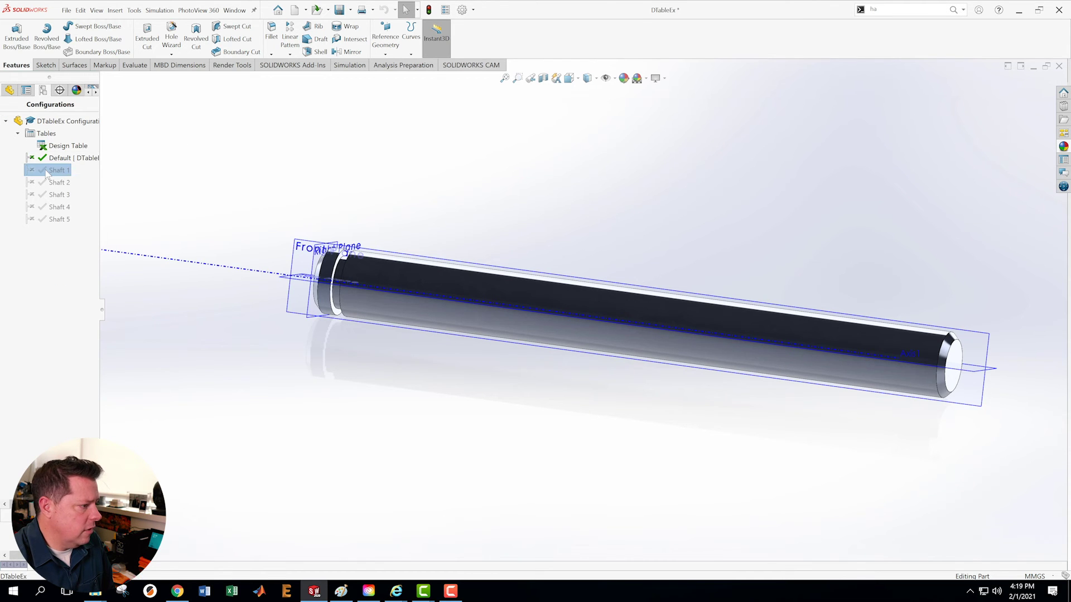
click(47, 171)
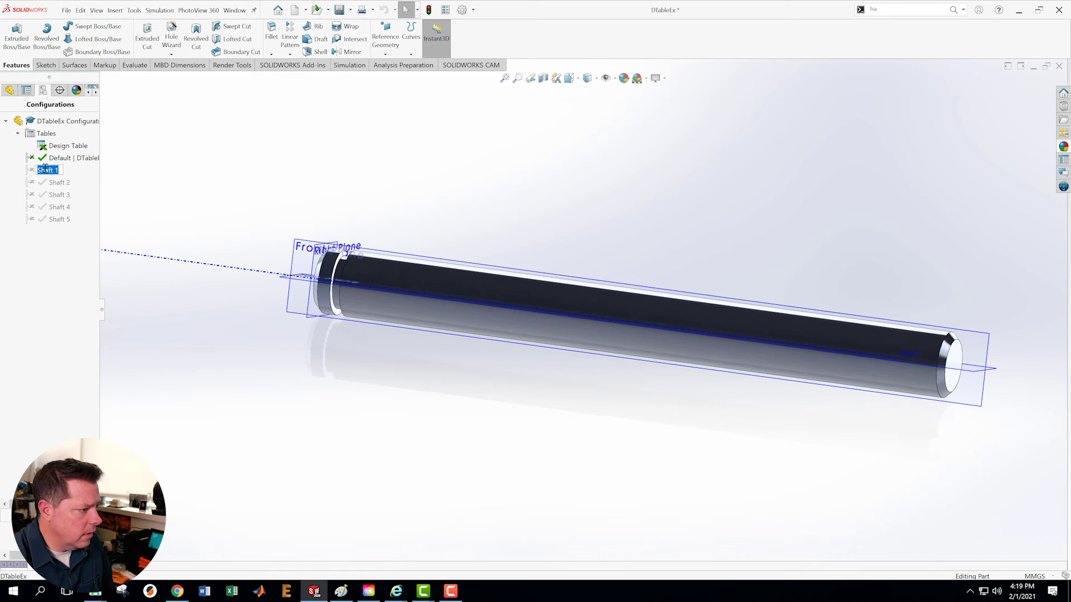
click(171, 177)
double_click(43, 170)
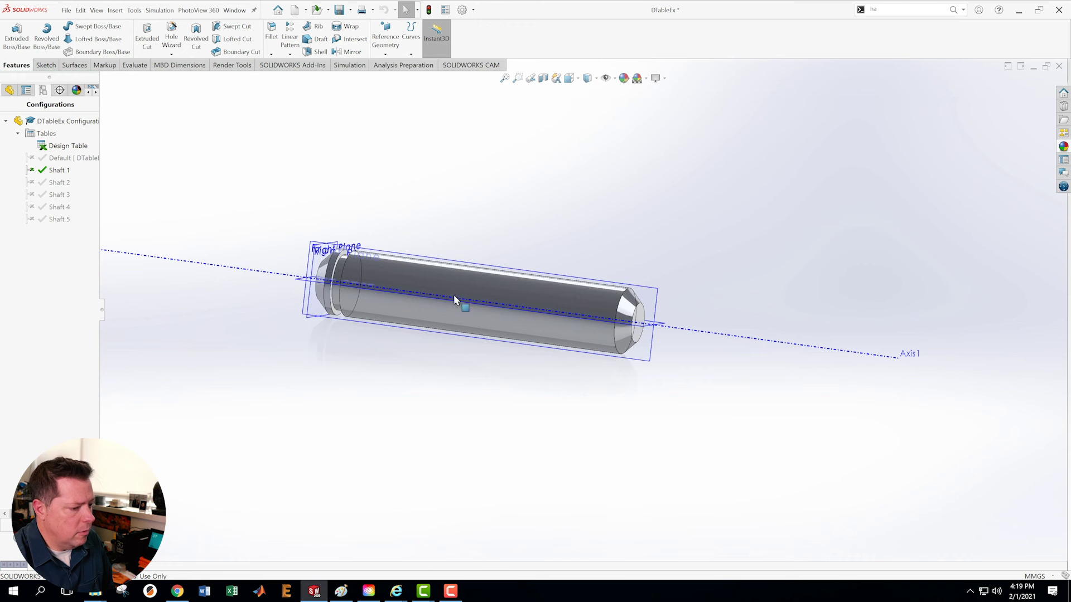
click(10, 91)
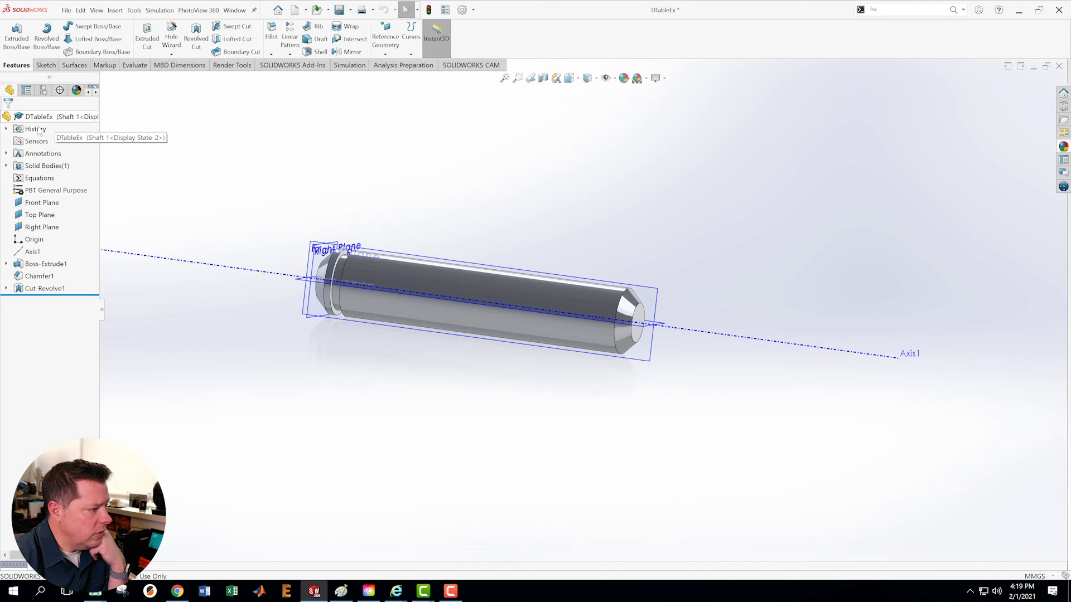
- Activate the Shaft 2 configuration and disable cell drop-down lists in the design table's settings
click(43, 90)
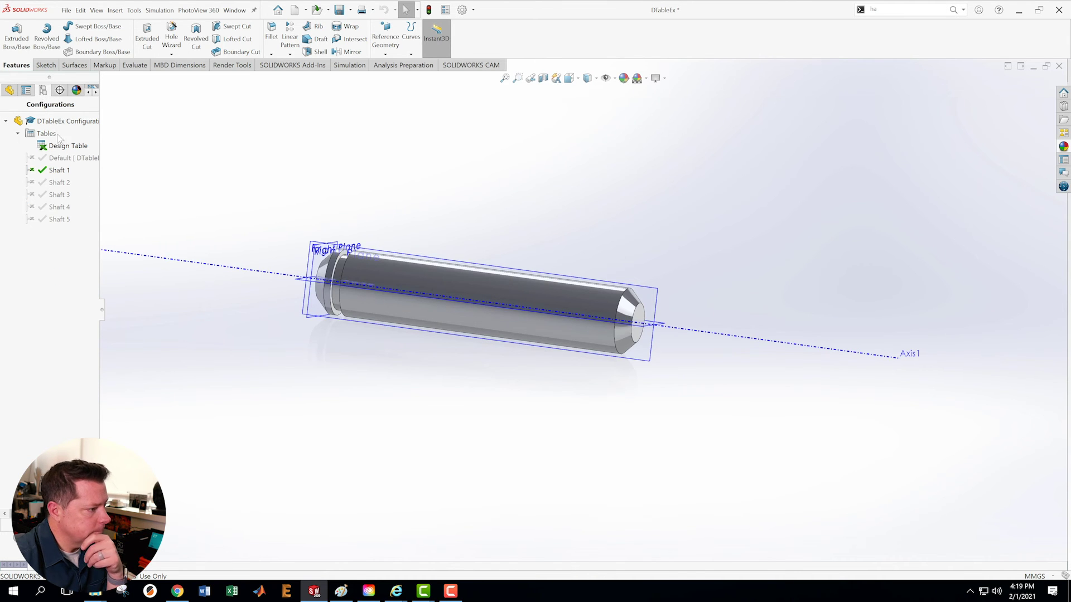
double_click(56, 182)
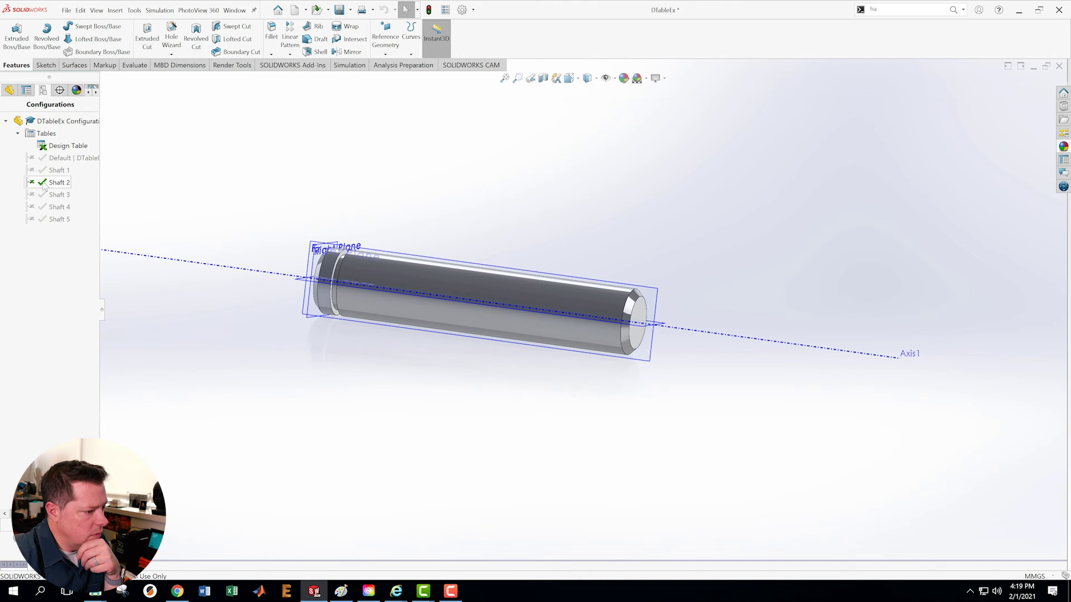
right_click(53, 146)
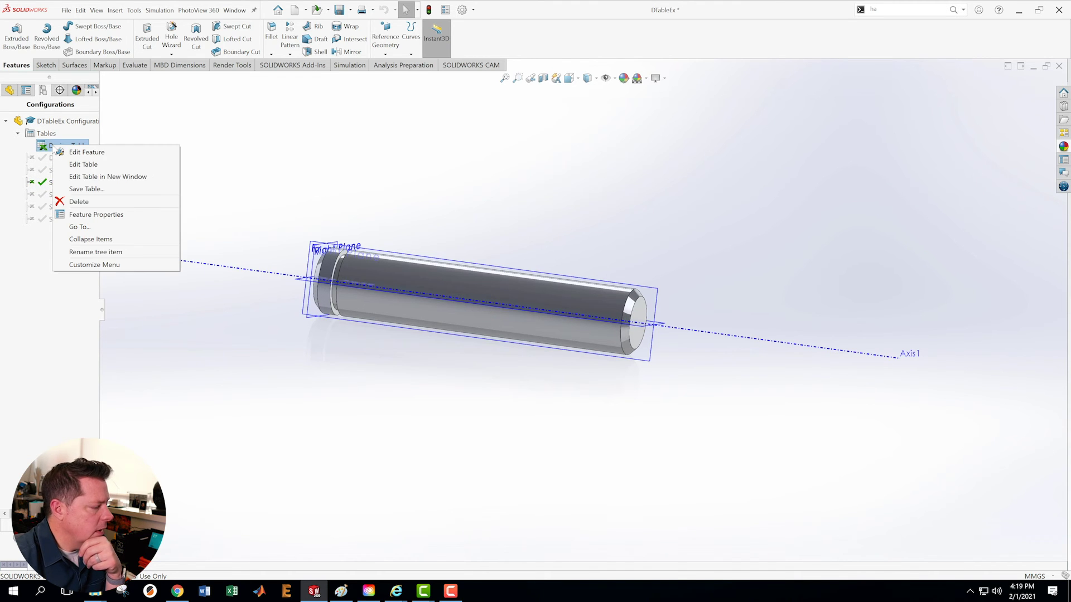
click(81, 152)
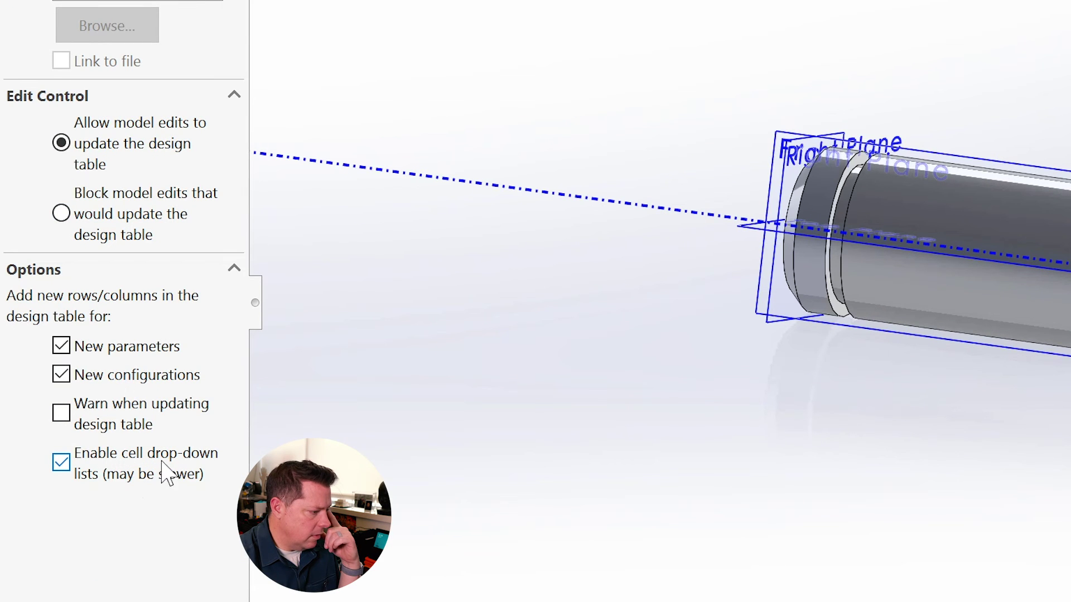
click(69, 472)
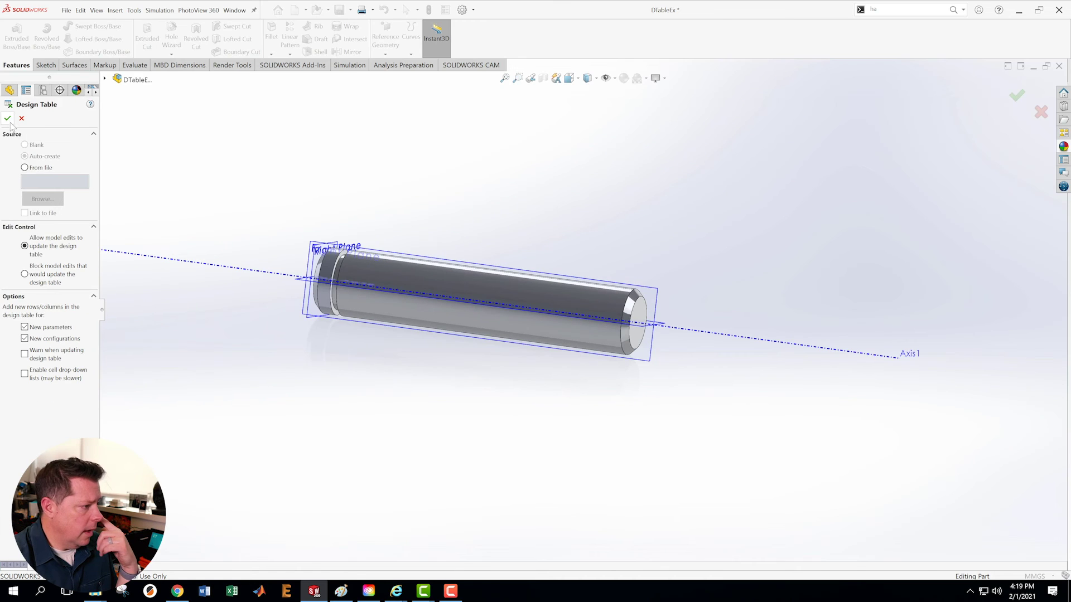
click(9, 119)
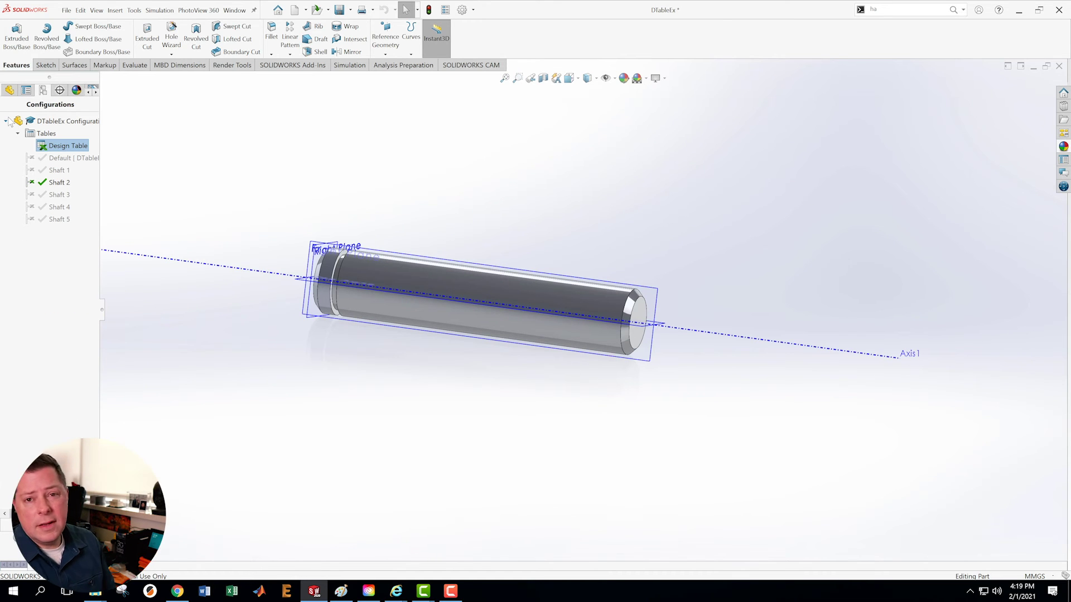
- Reopen the design table for editing and set the Default configuration's material in cell J3 to PBT General Purpose, copied from J4
right_click(51, 145)
click(82, 163)
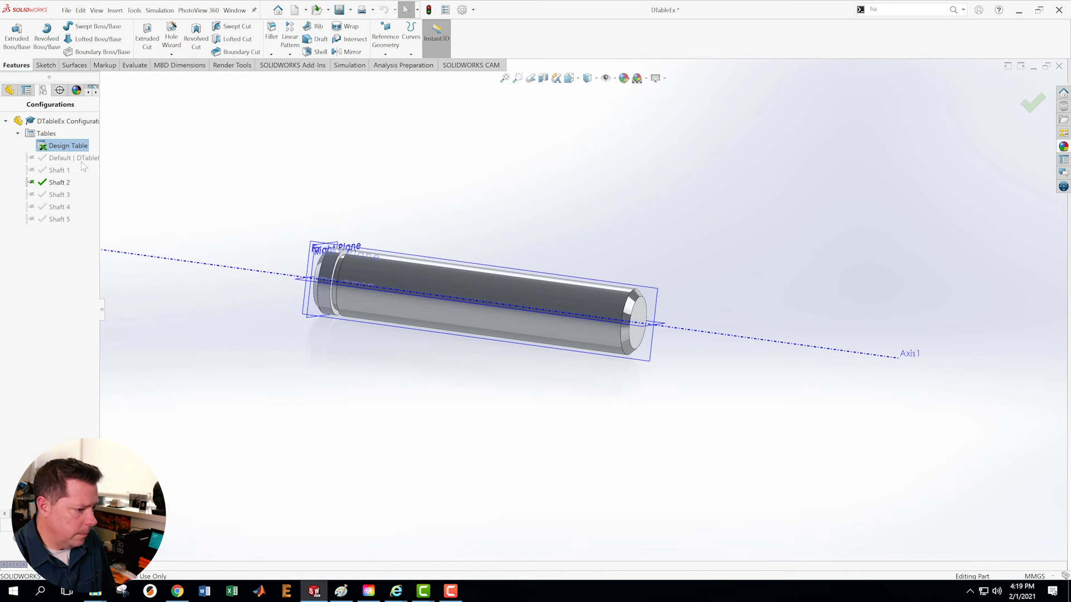
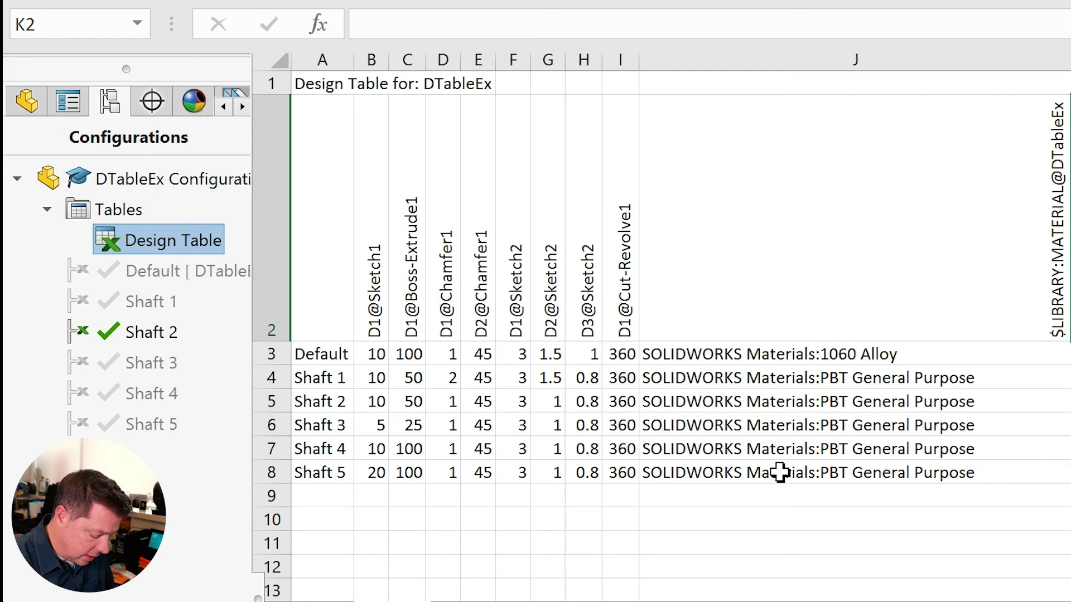
click(973, 377)
double_click(995, 377)
drag(994, 377, 817, 378)
key(ctrl+c)
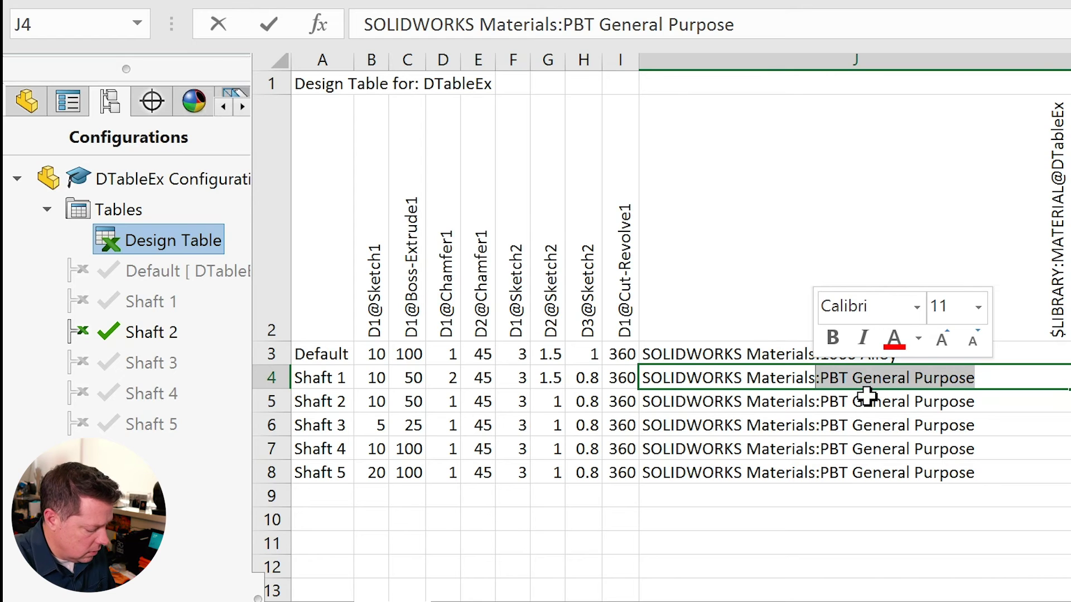
click(887, 352)
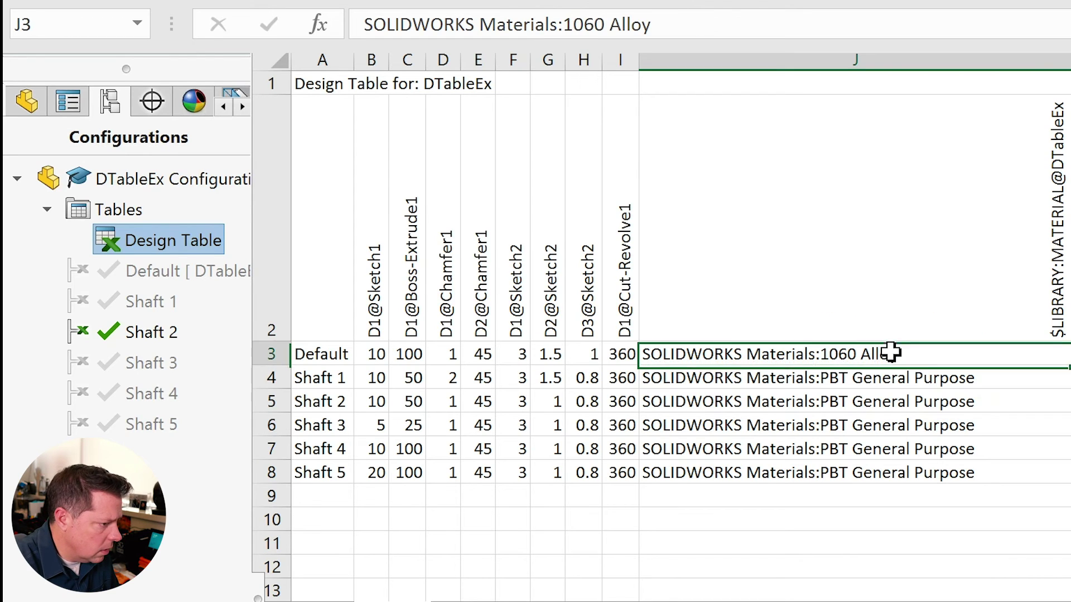
double_click(925, 351)
drag(899, 353, 816, 353)
key(ctrl+v)
- Set the Shaft 1 configuration's material in cell J4 to SOLIDWORKS Materials:Brass
click(982, 381)
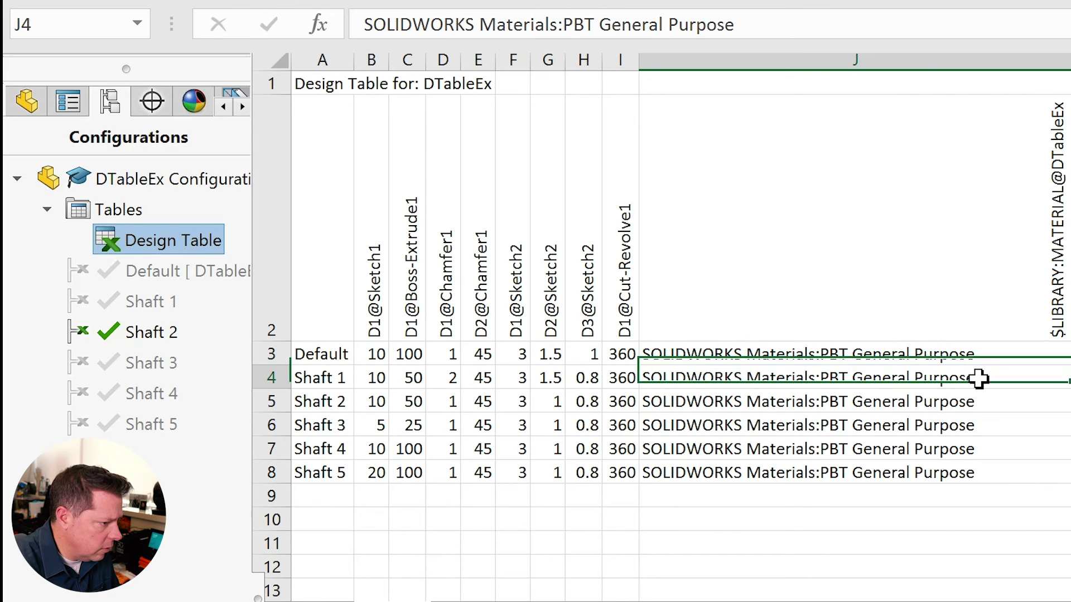
double_click(999, 379)
drag(999, 379, 824, 379)
text(Brass)
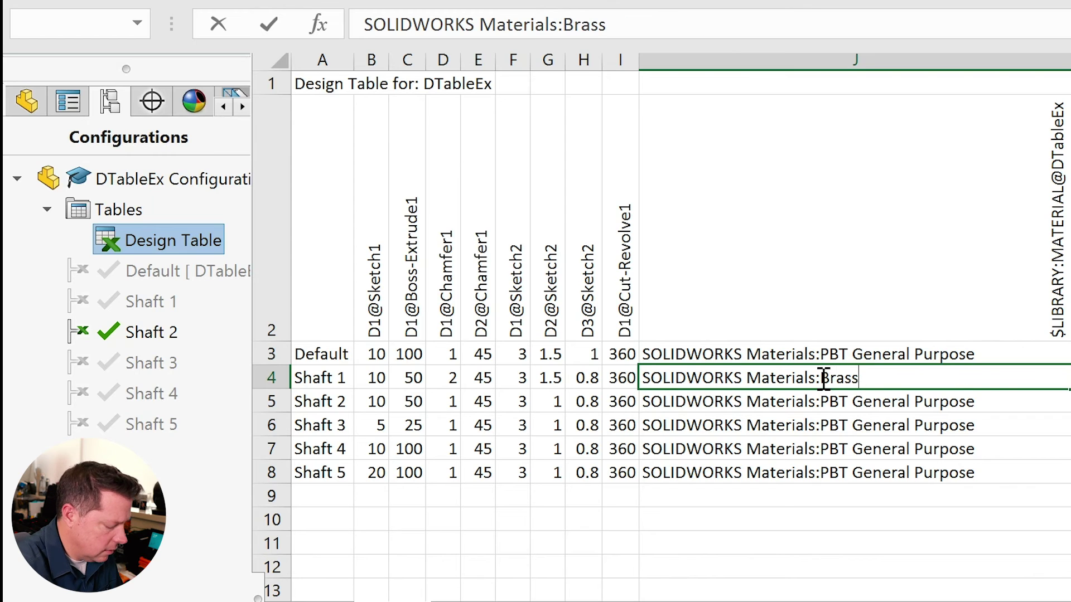
- Set the Shaft 2 configuration's material in cell J5 to SOLIDWORKS Materials:AISI 1020
click(891, 397)
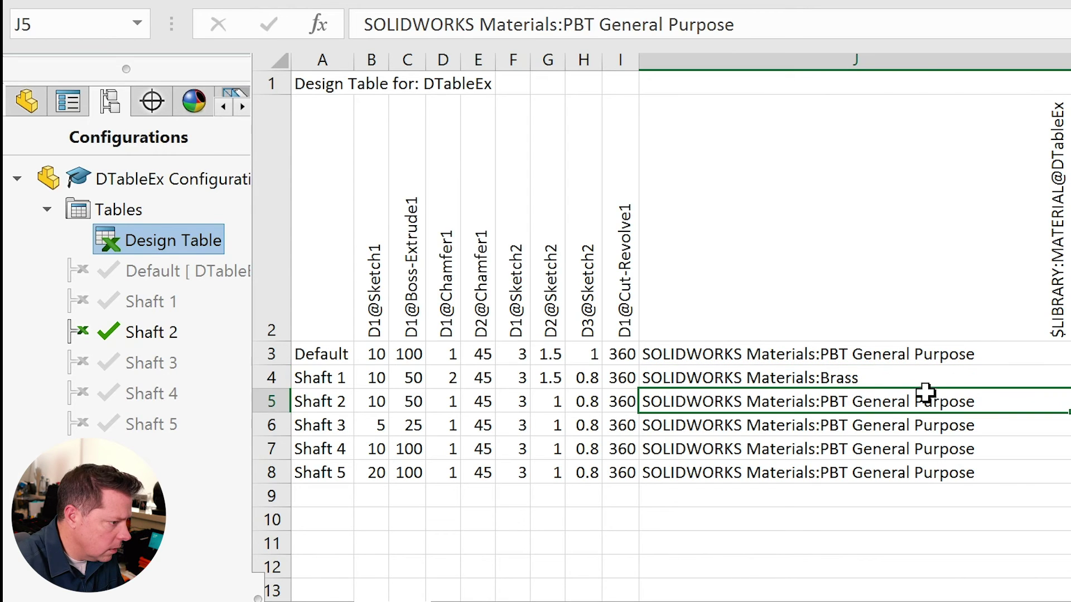
double_click(996, 394)
drag(997, 393, 823, 397)
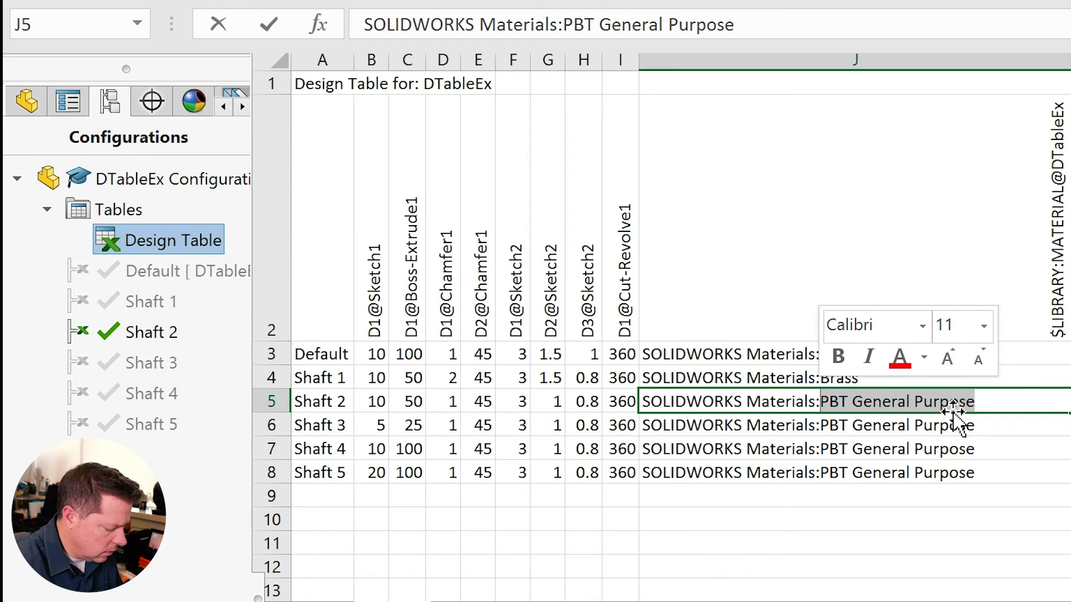
text(A)
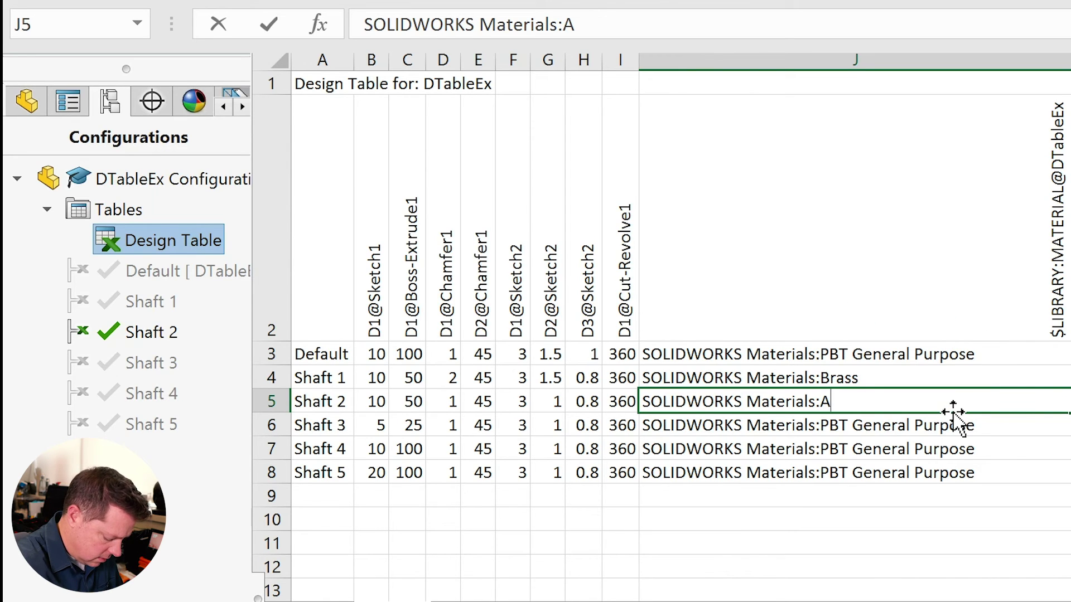
text(ISI)
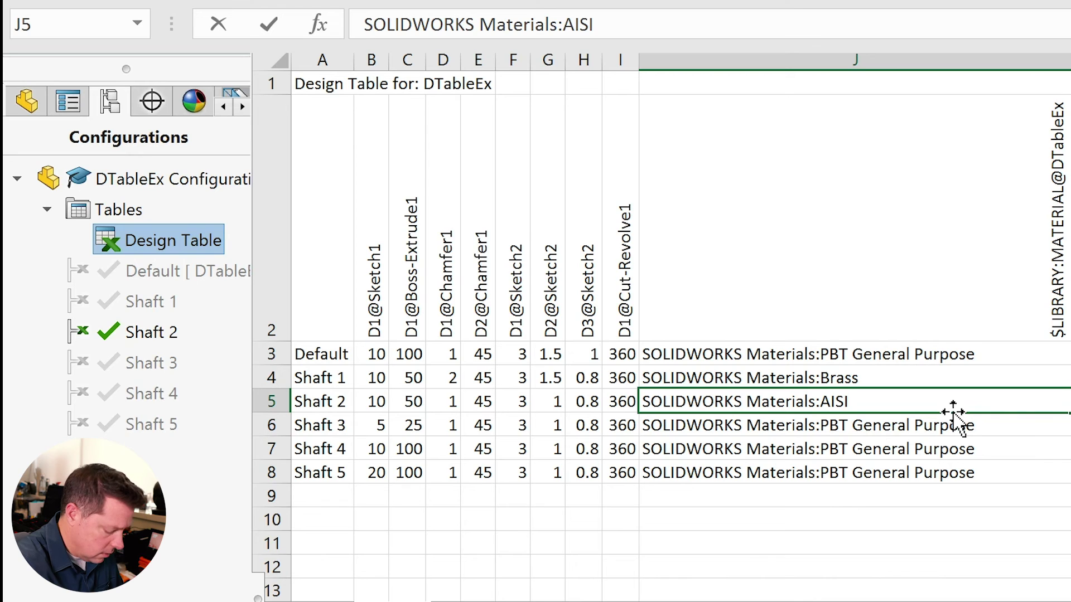
text( 1020)
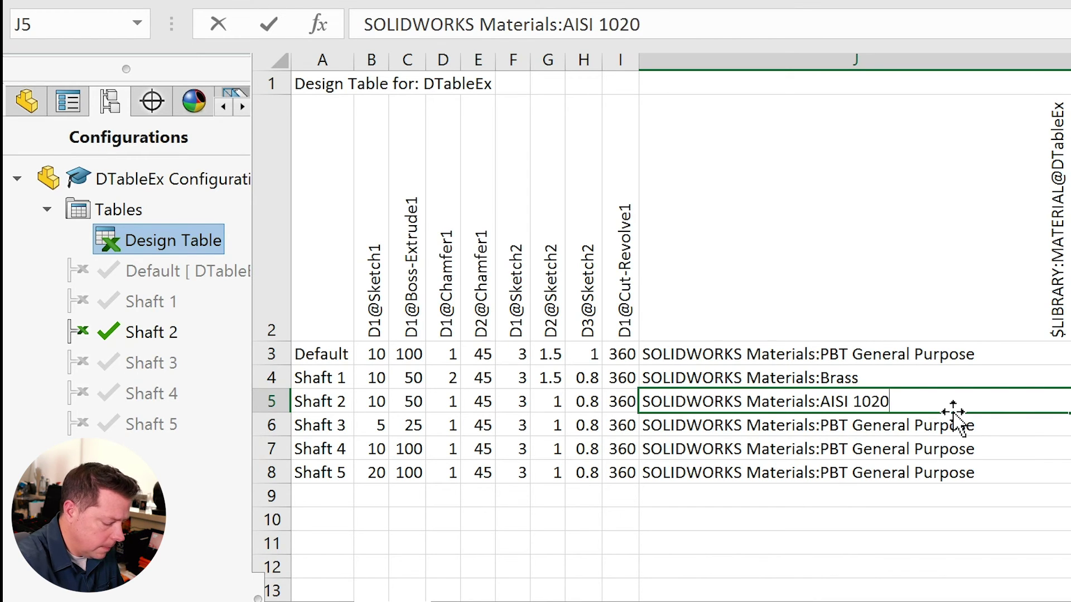
key(Return)
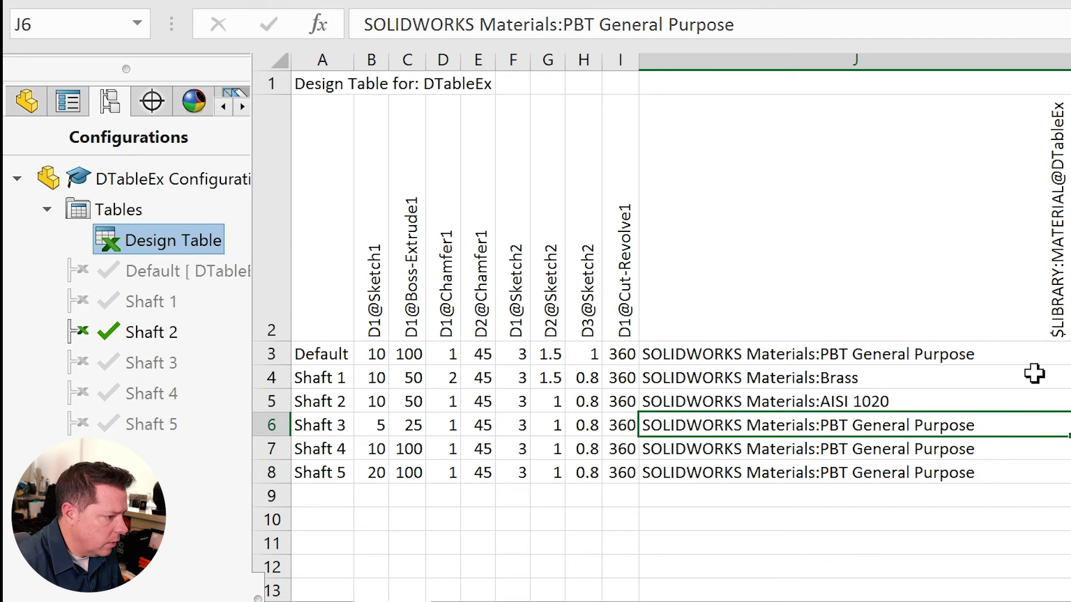
- Fill the Shaft 2 material down to Shaft 3 and correct cell J6 to SOLIDWORKS Materials:AISI 1020
click(962, 401)
drag(1066, 426, 1068, 438)
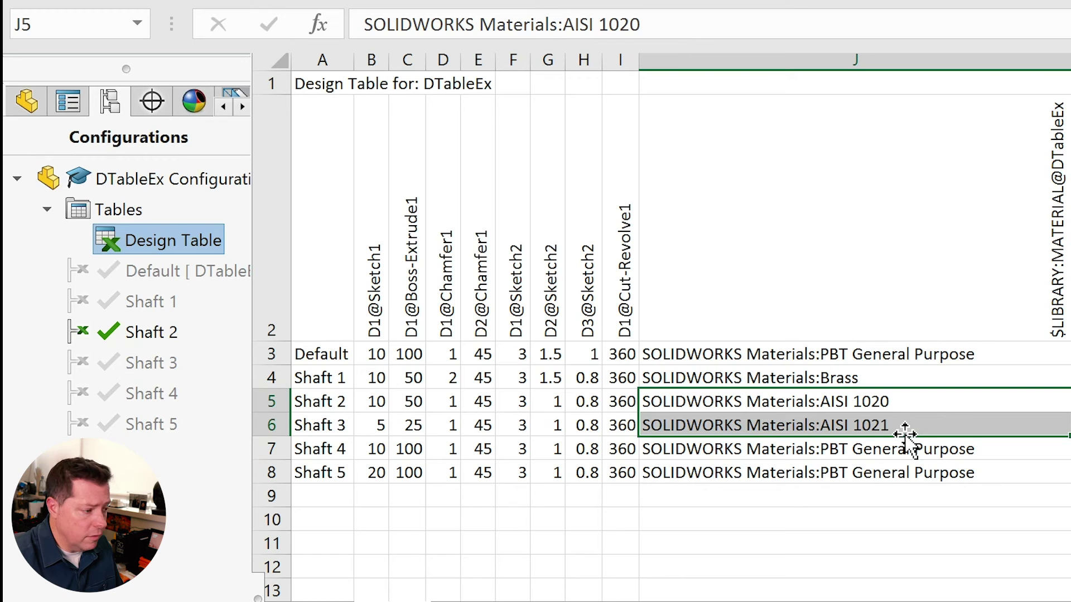
click(320, 381)
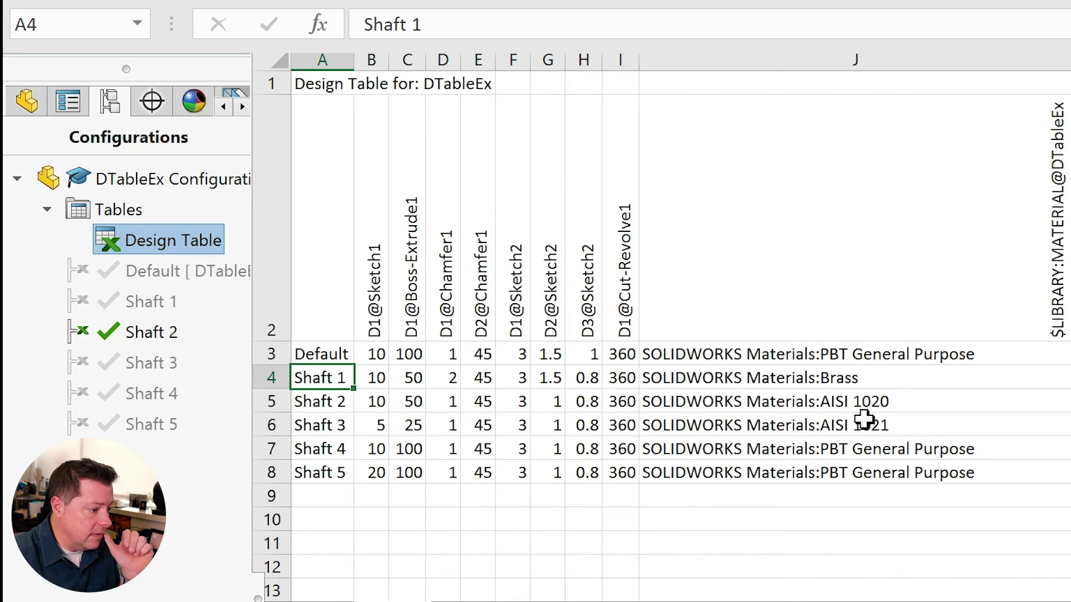
double_click(899, 426)
key(BackSpace)
text(0)
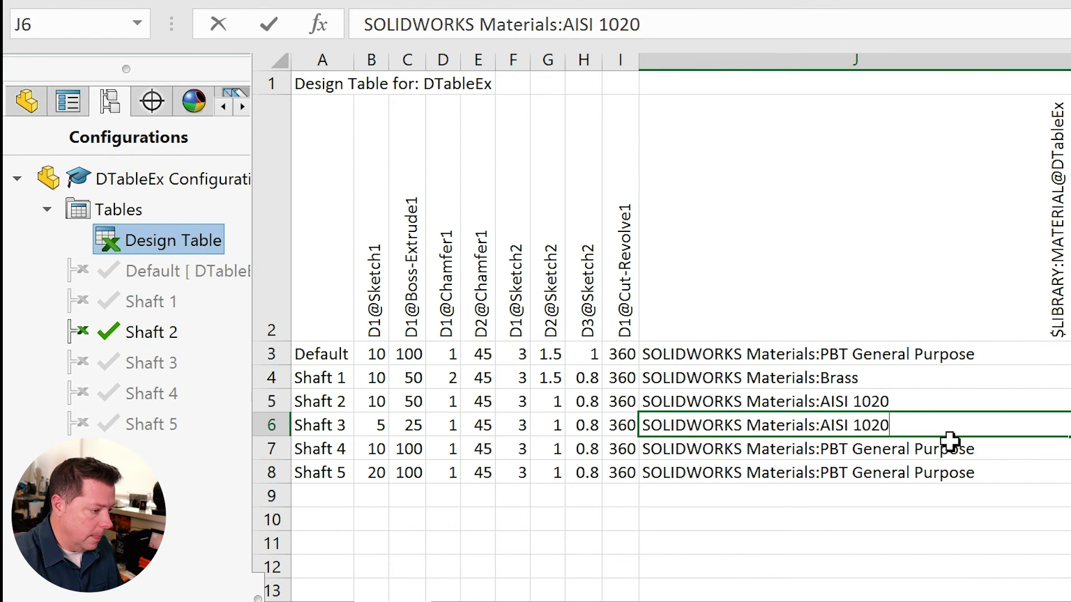
key(Return)
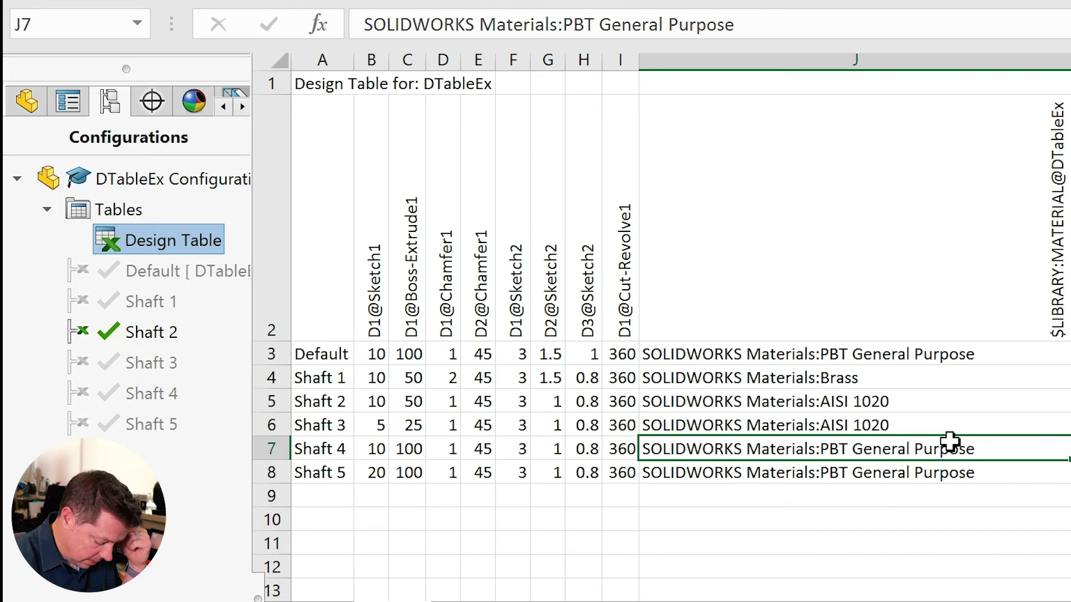
- Set the Shaft 4 material in cell J7 to SOLIDWORKS Materials:Titanium Ti-5Al-2.5Sn and fill it down to Shaft 5 in J8
double_click(981, 449)
click(915, 449)
drag(975, 449, 819, 449)
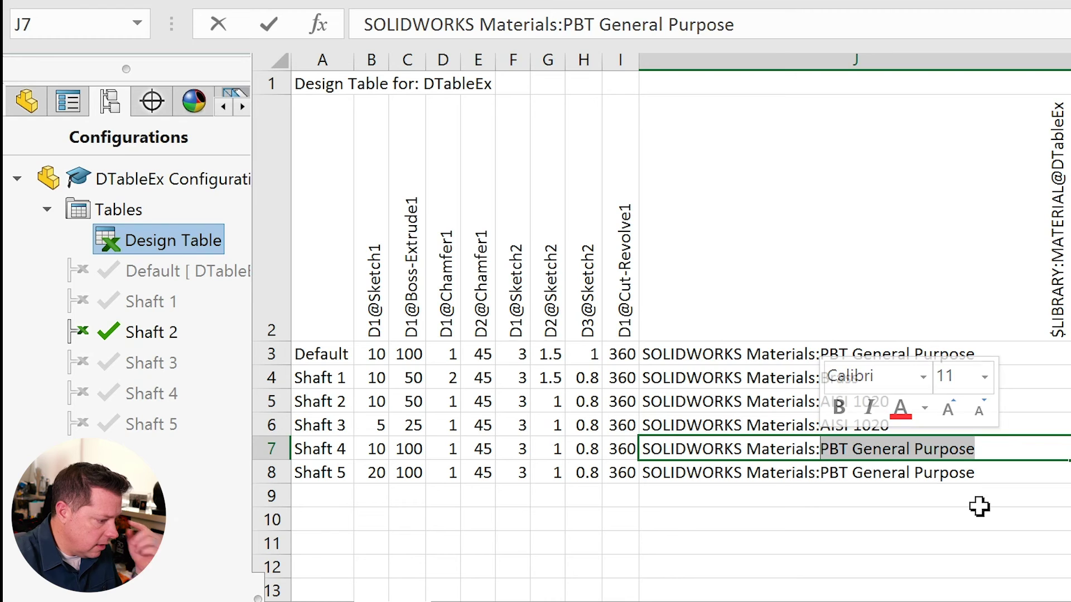
text(Tita)
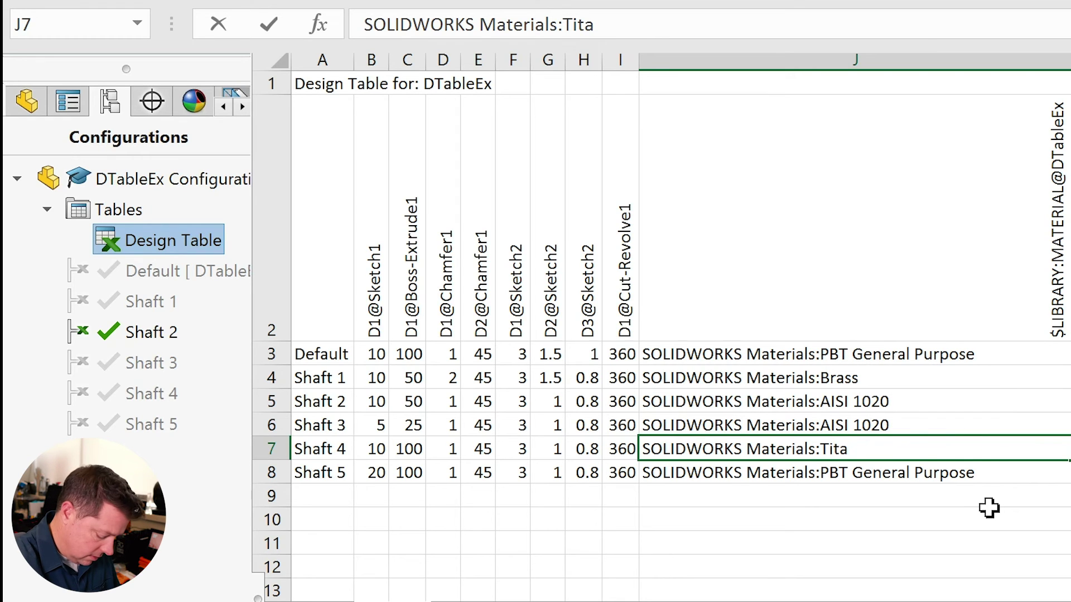
text(nium)
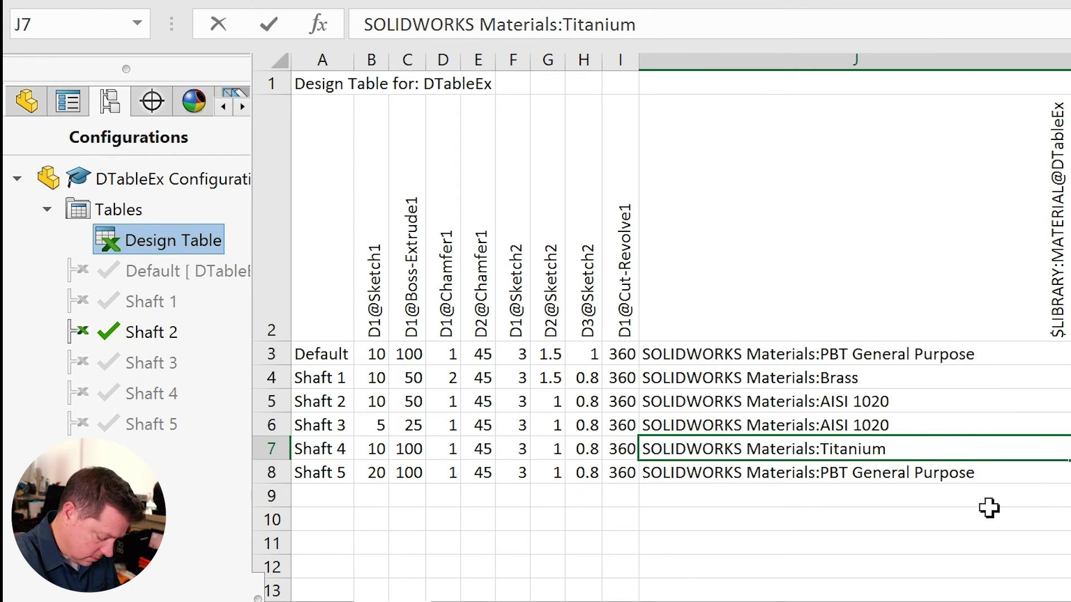
text( Ti)
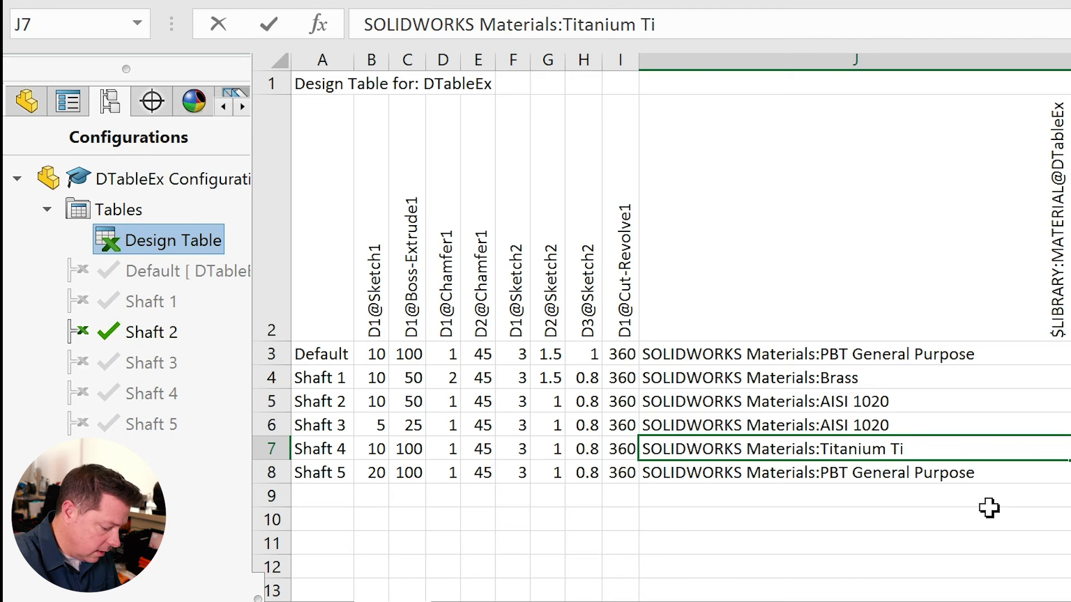
text(-5Al)
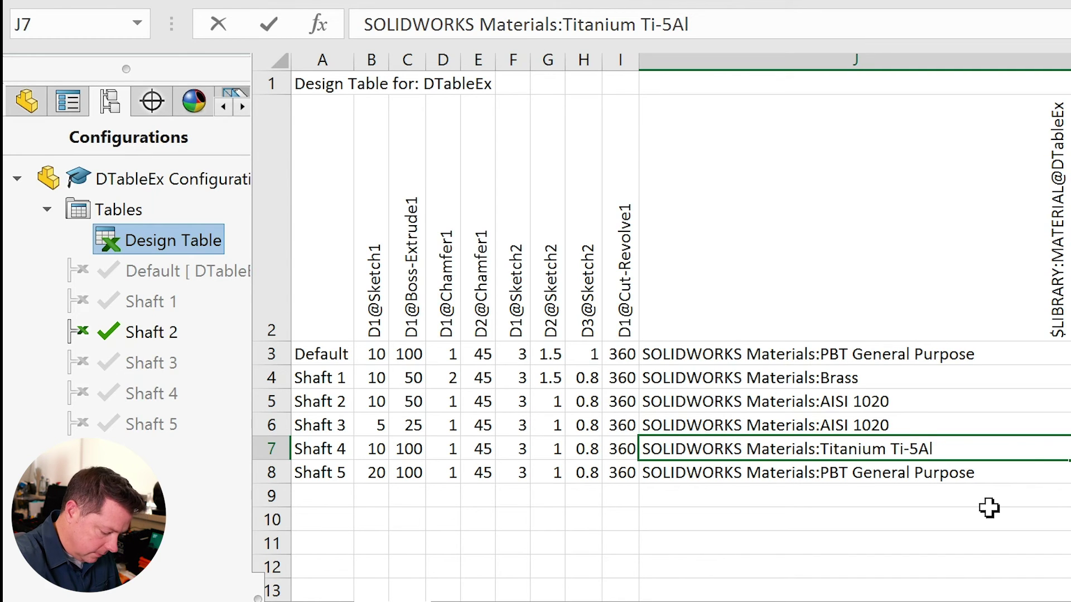
text(-2.)
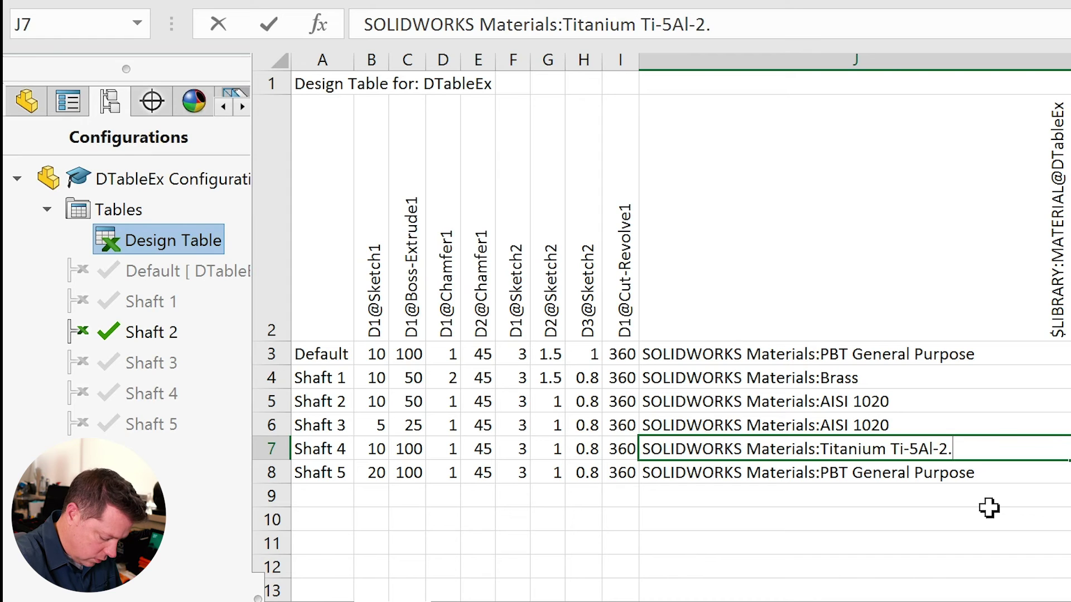
text(5Sn)
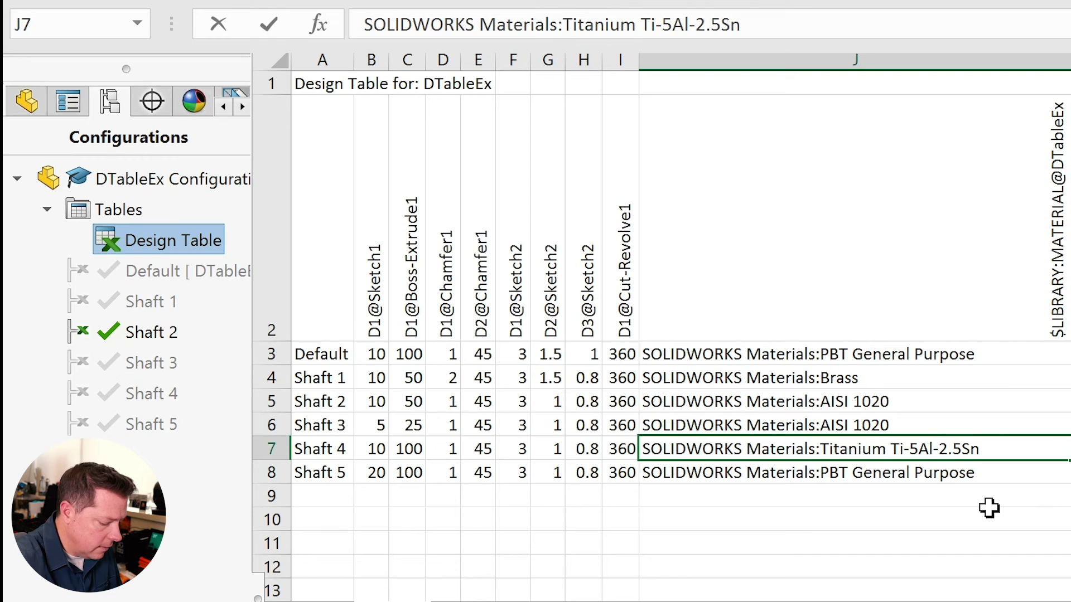
key(Return)
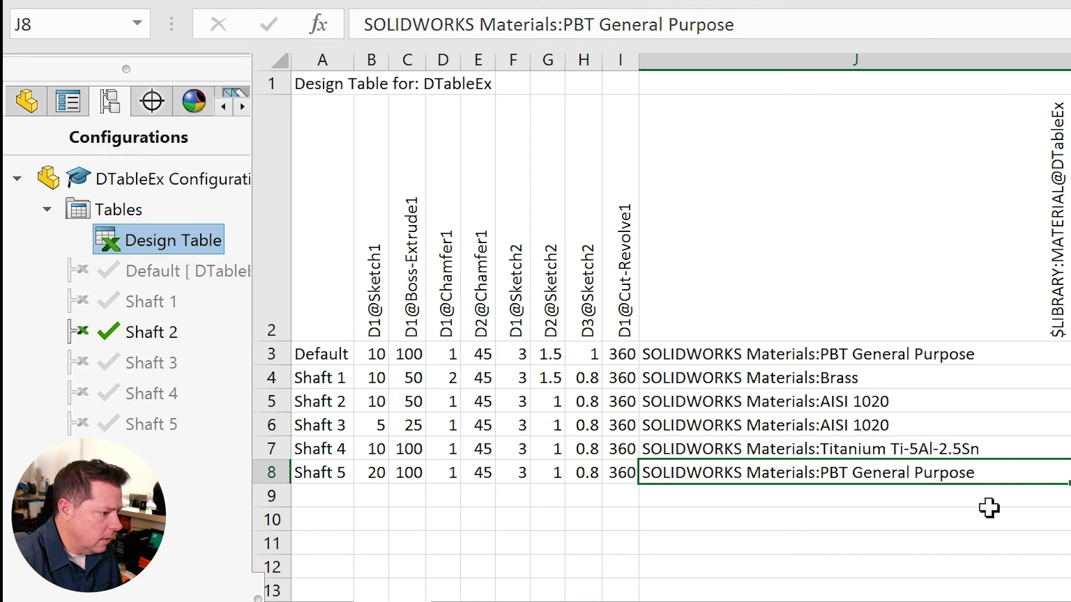
click(1017, 448)
drag(1065, 460, 1061, 491)
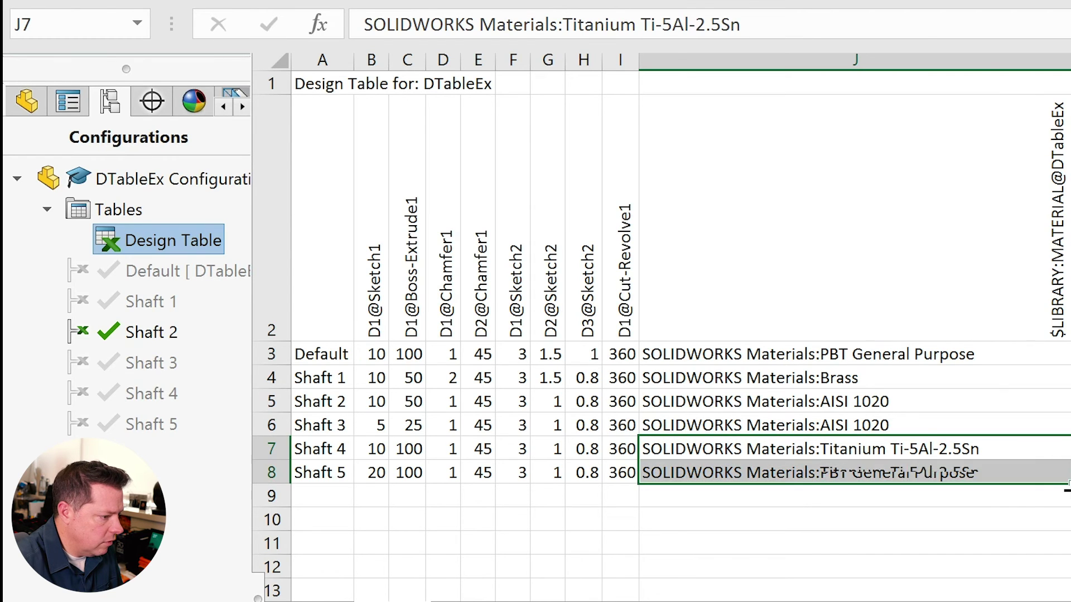
- Finish editing the design table and apply the assigned materials to the shaft configurations
click(948, 522)
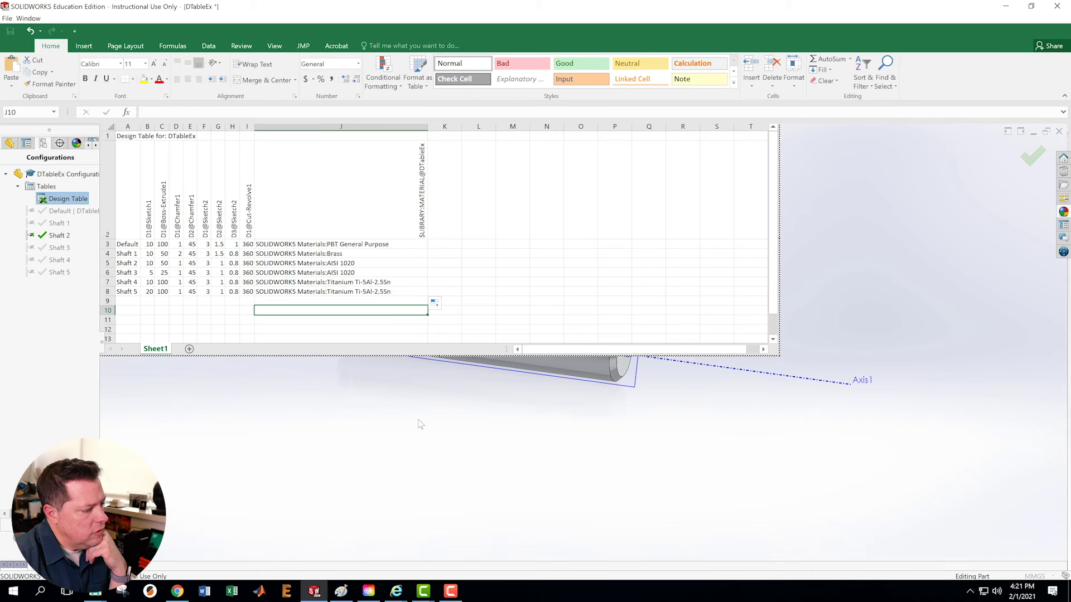
click(420, 424)
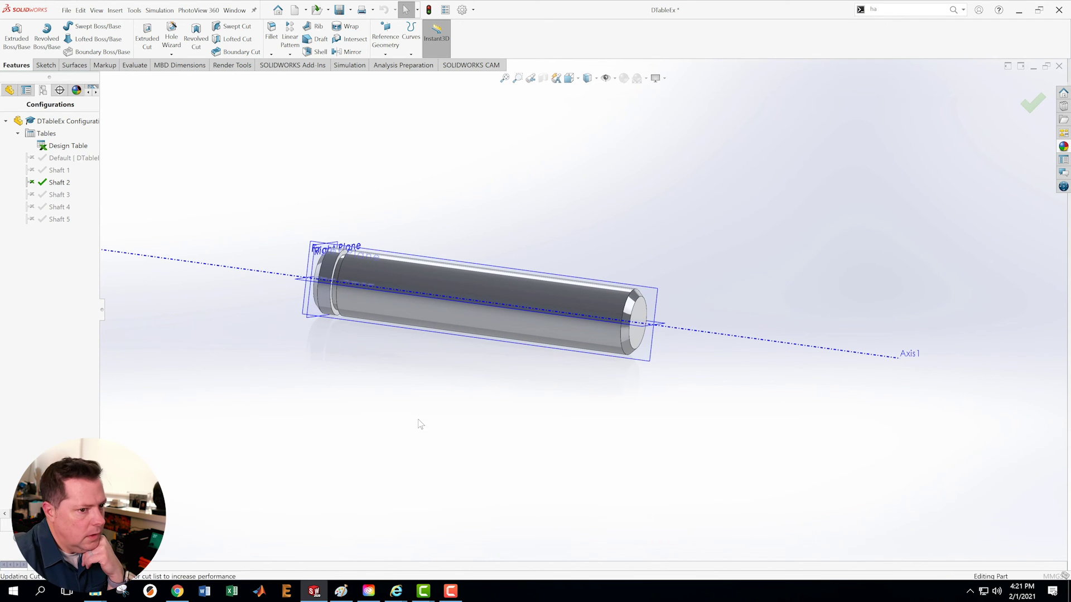
click(1016, 102)
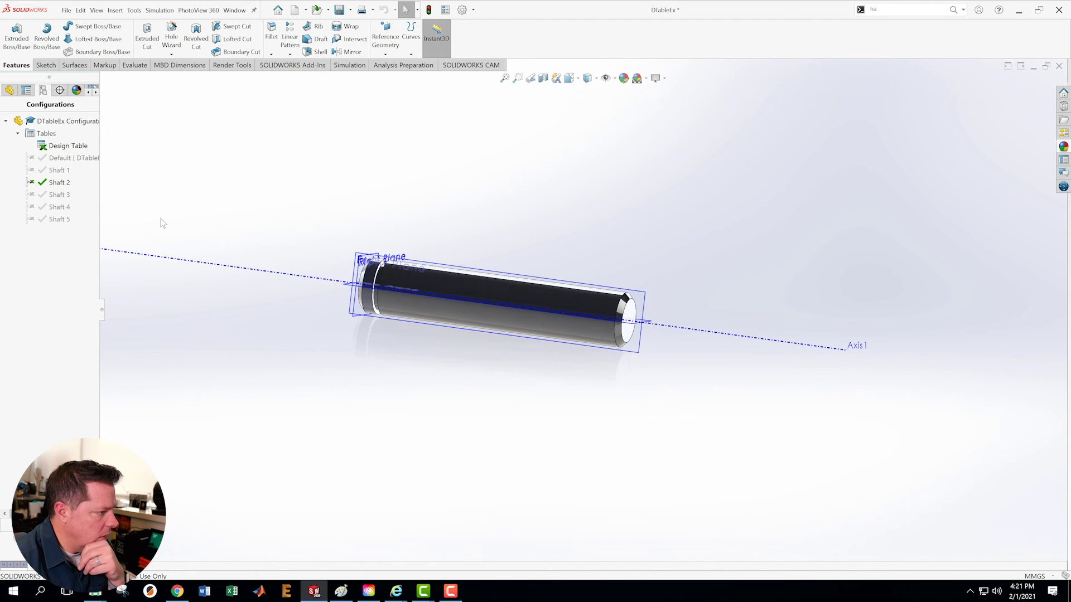
- Activate the Shaft 1 and Shaft 2 configurations in turn and check Shaft 2's material in the feature tree
click(42, 172)
double_click(42, 171)
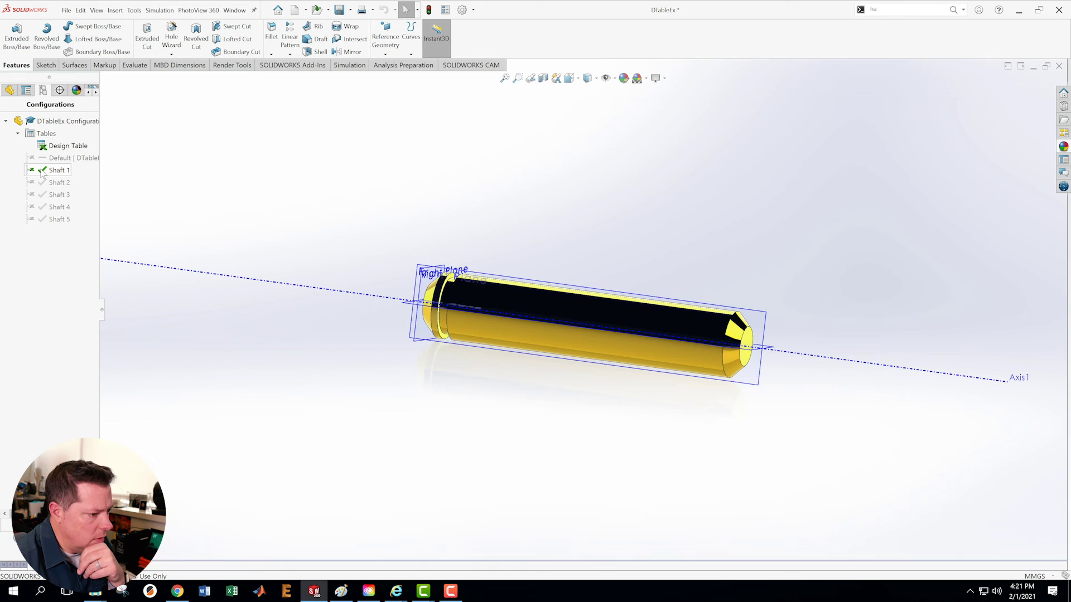
double_click(52, 183)
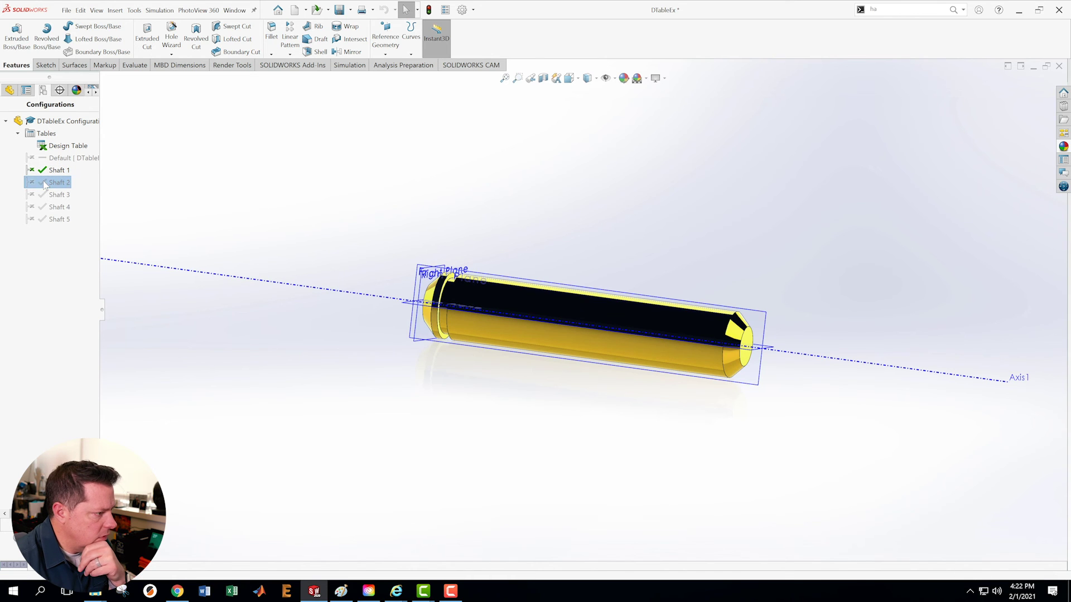
click(10, 92)
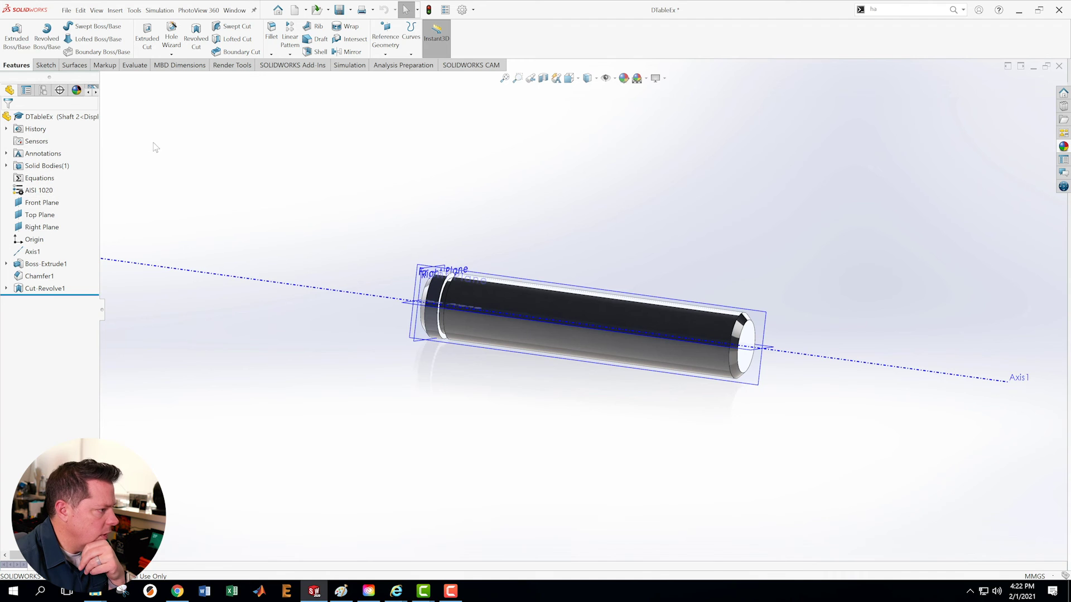
click(44, 91)
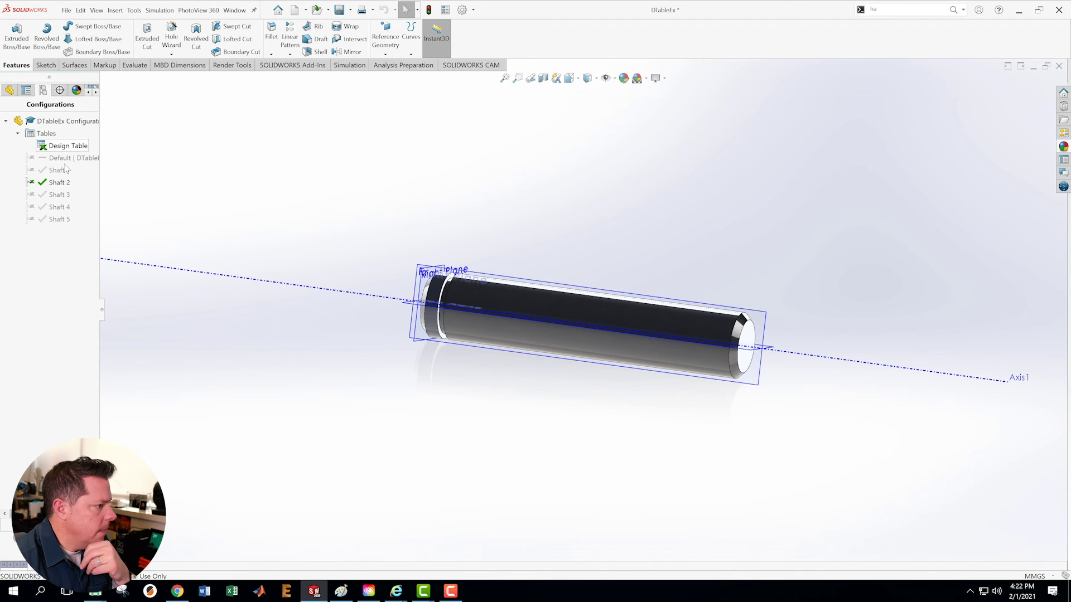
- Activate the Shaft 3 configuration and hide all planes, axes and other reference items in the view
double_click(51, 195)
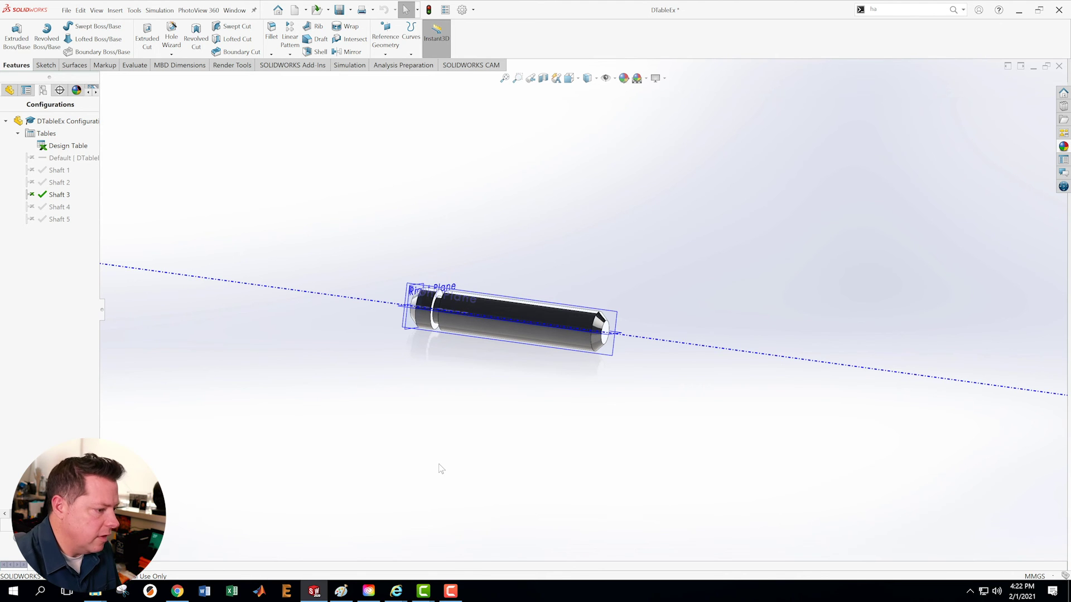
click(605, 79)
scroll(478, 250, up, 2)
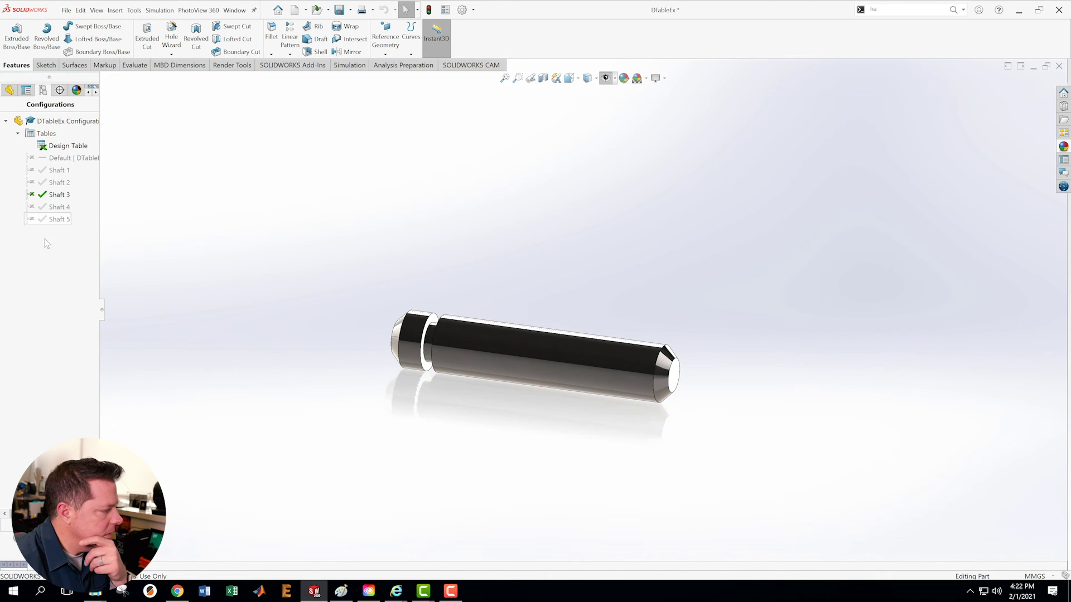
- Activate the Shaft 4 and Shaft 5 configurations in turn and check each one's material in the feature tree
double_click(47, 210)
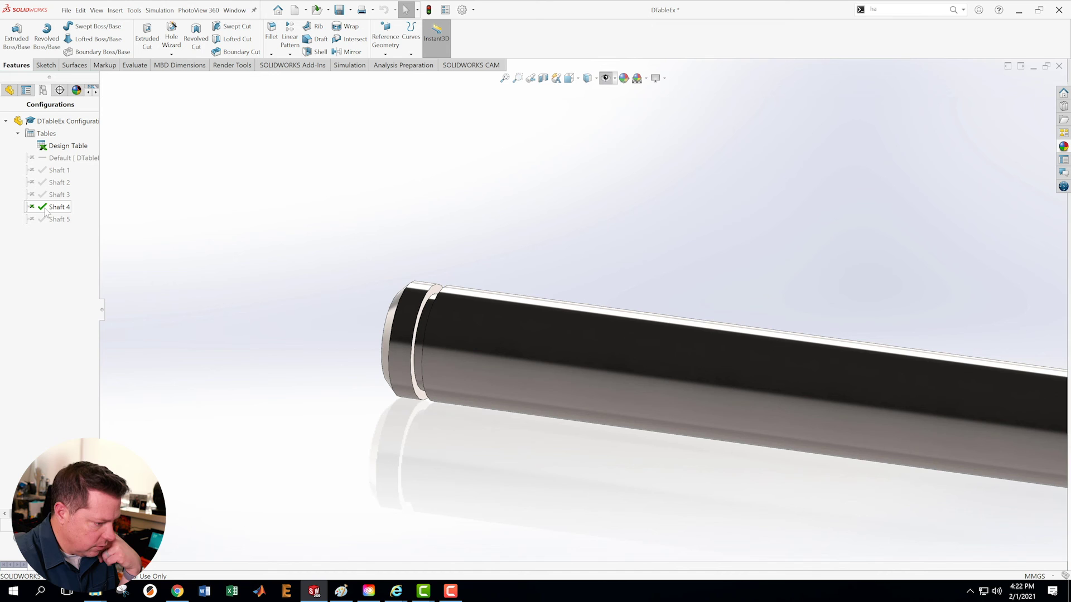
click(10, 91)
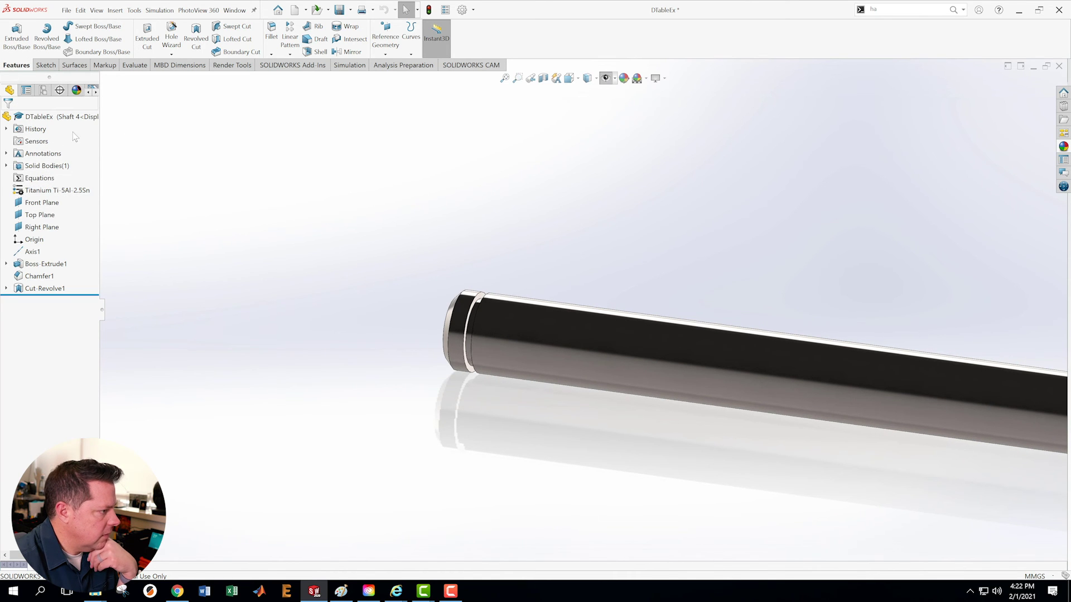
click(43, 90)
double_click(55, 219)
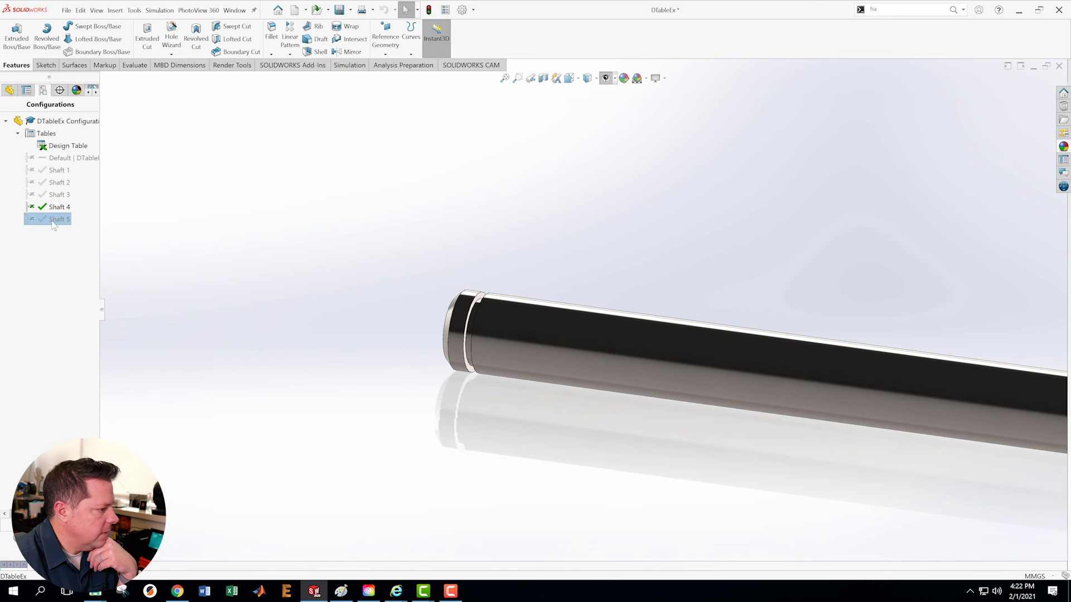
click(10, 90)
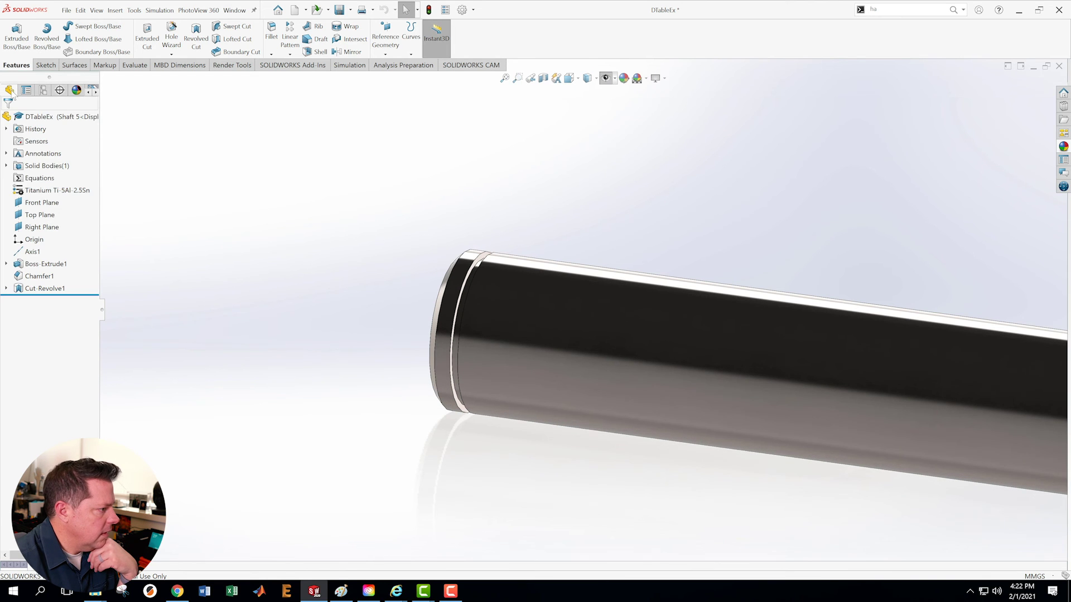
- Return to the configuration list and show the whole Shaft 5 model in the front view orientation
click(42, 90)
key(f)
middle_drag(403, 340, 639, 239)
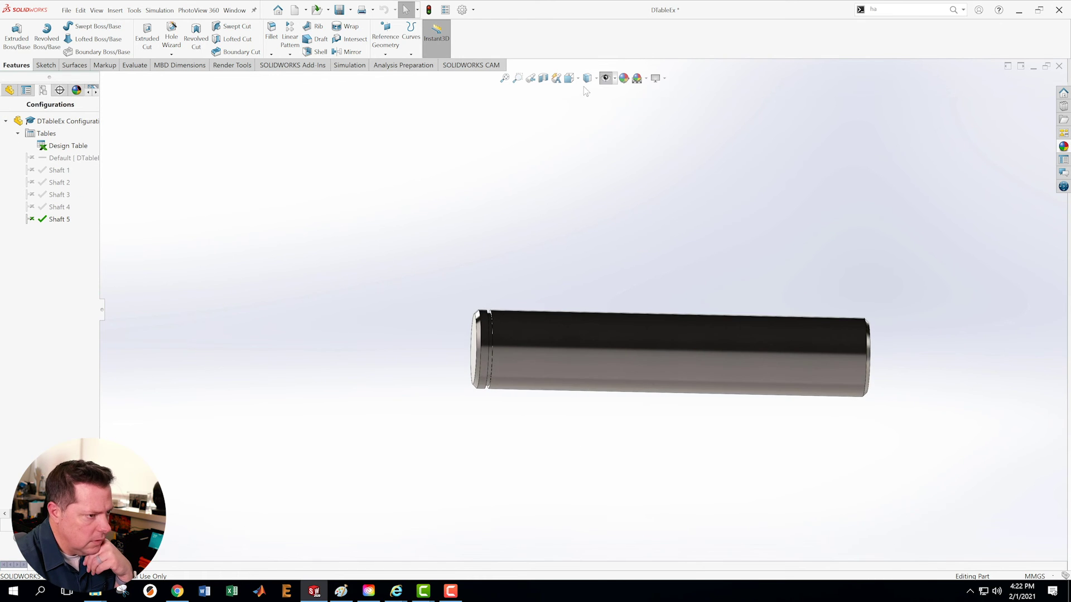
click(579, 78)
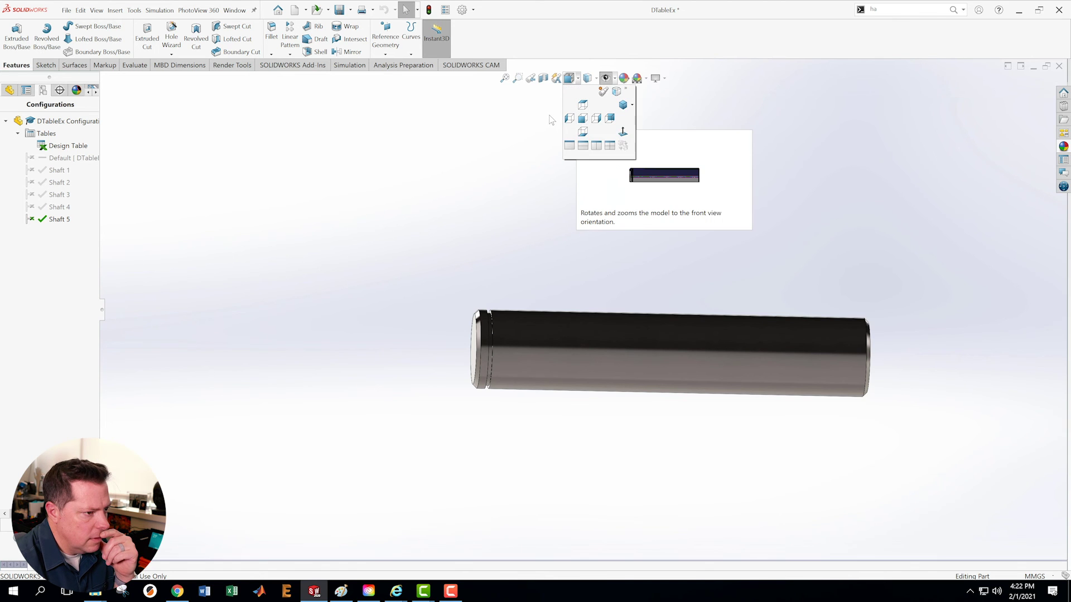
click(582, 121)
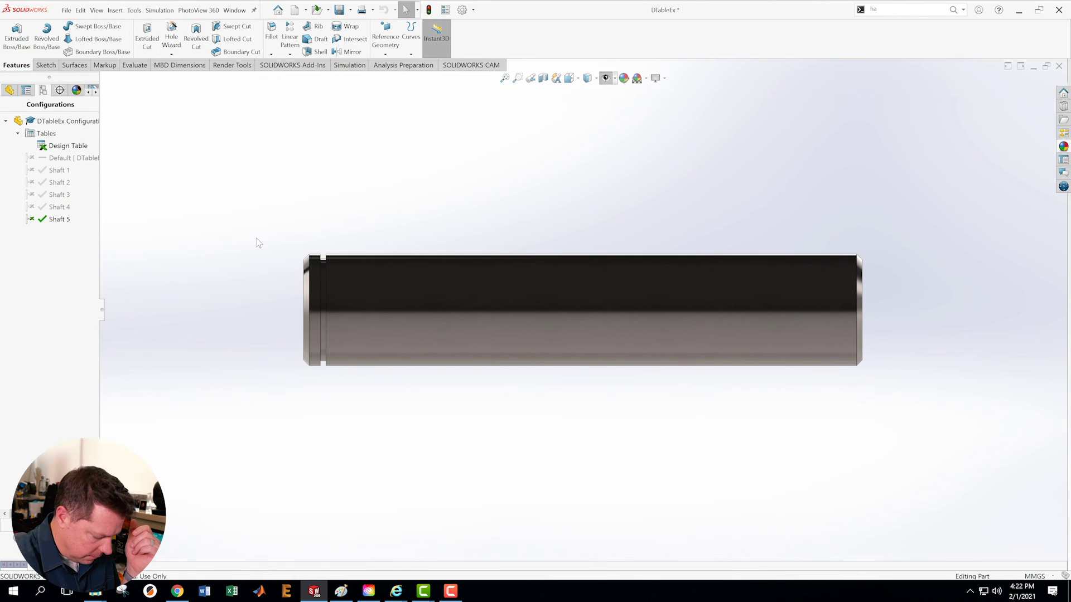
- Activate Shaft 4, Shaft 3, Shaft 2, Shaft 1 and Default in turn to compare their sizes and materials
double_click(45, 207)
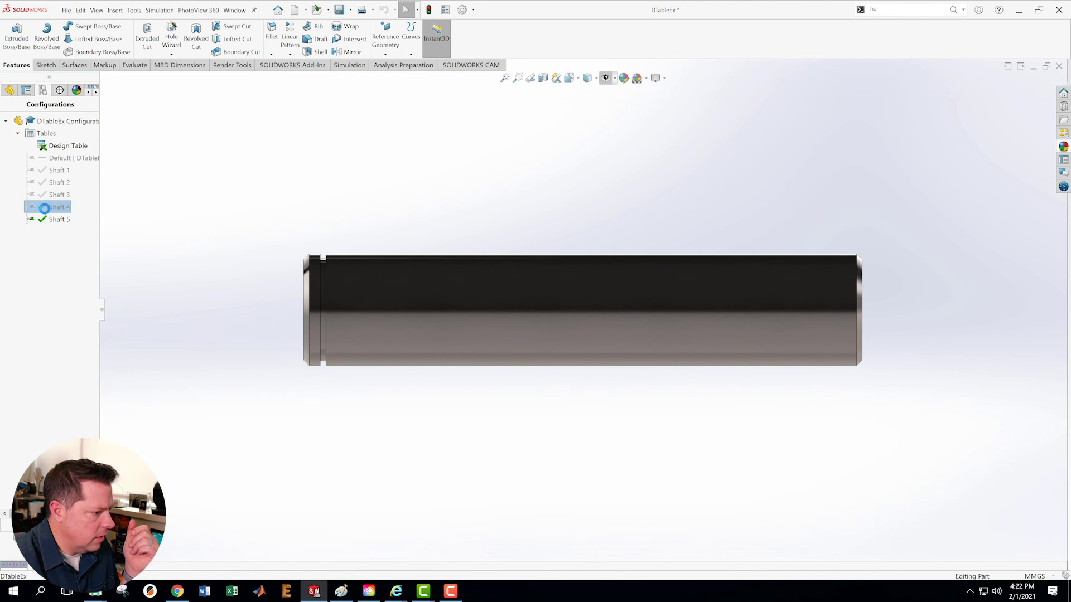
double_click(45, 195)
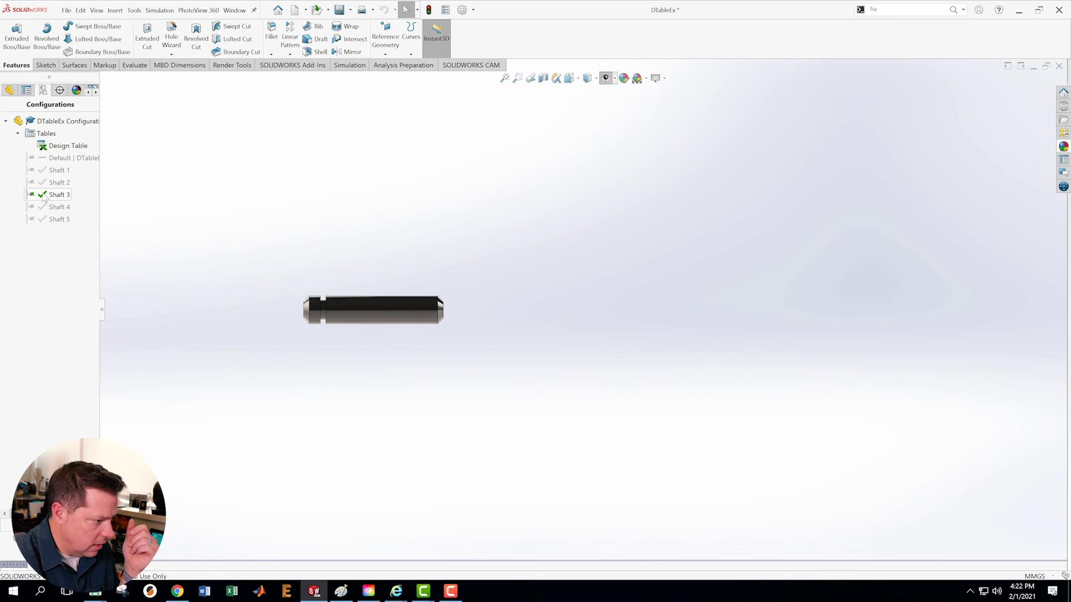
double_click(45, 183)
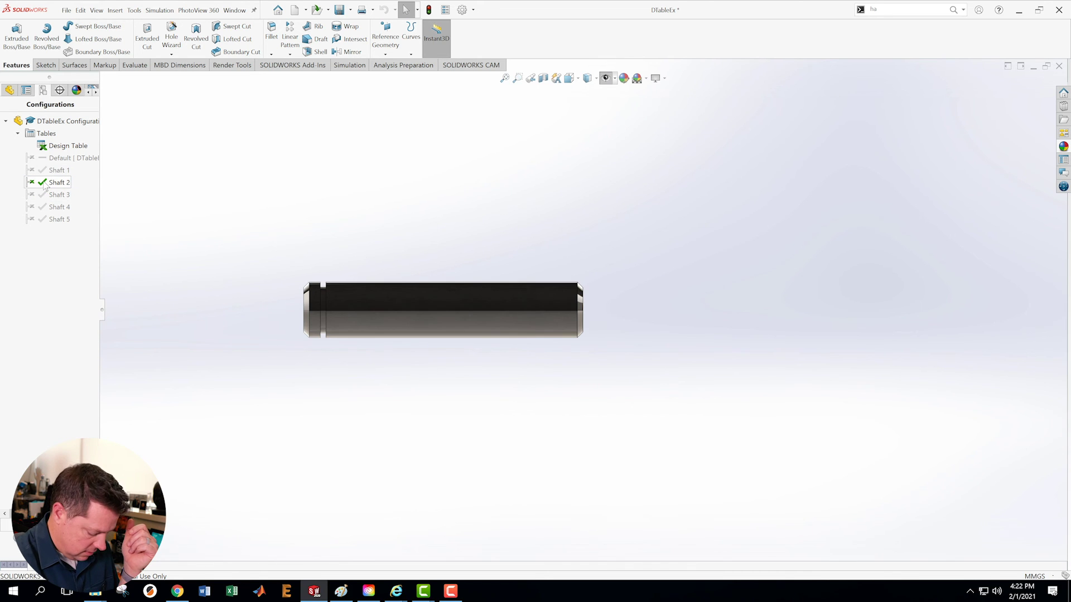
double_click(44, 171)
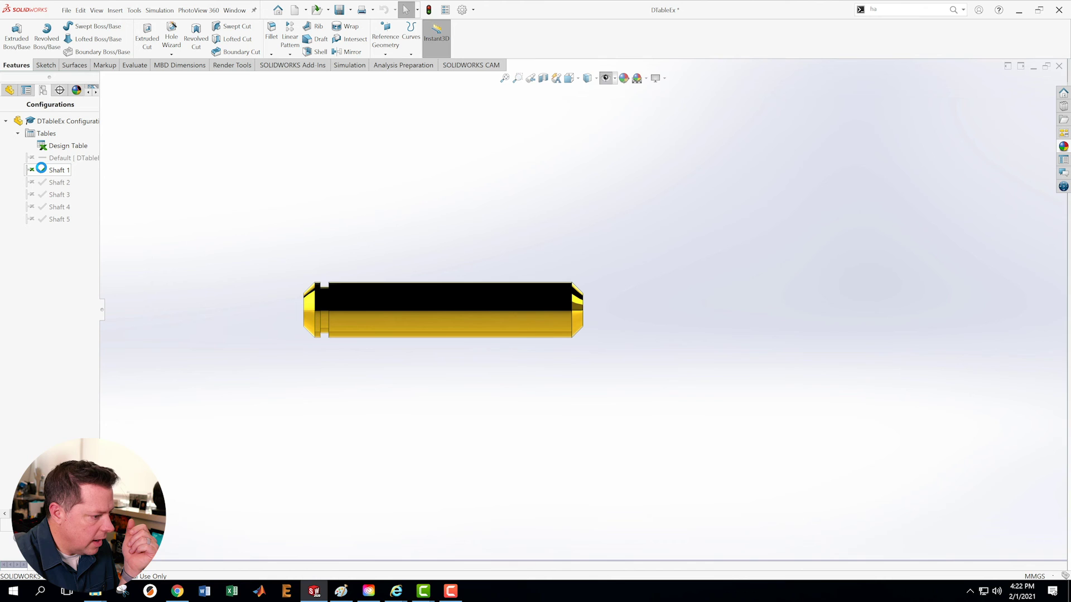
double_click(42, 159)
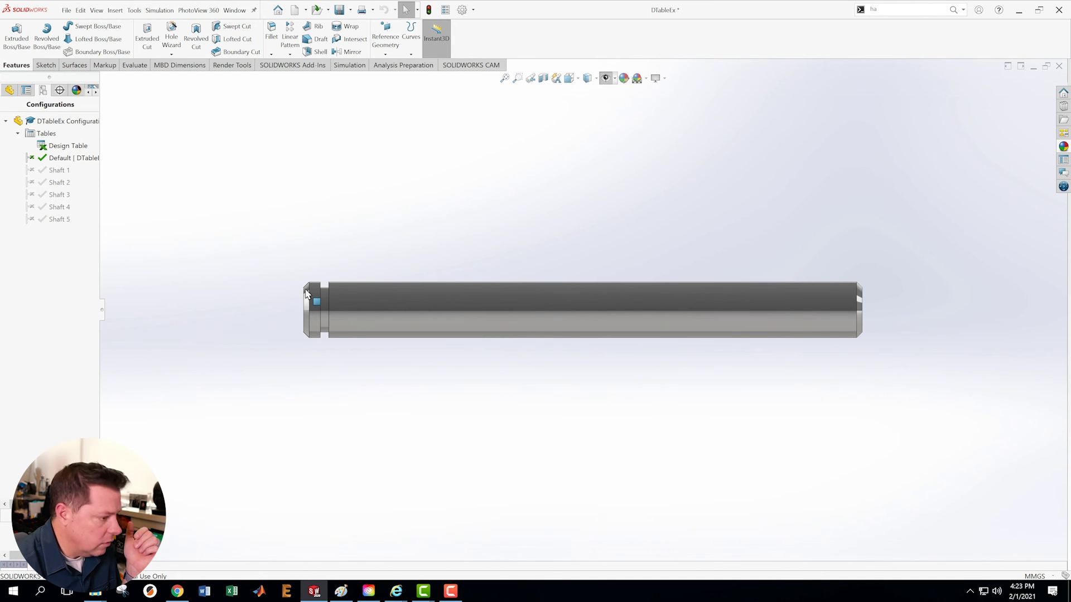
- Edit the design table to set D1@Chamfer1 to 2 for Default and 1 for Shaft 1, and apply the changes
right_click(50, 146)
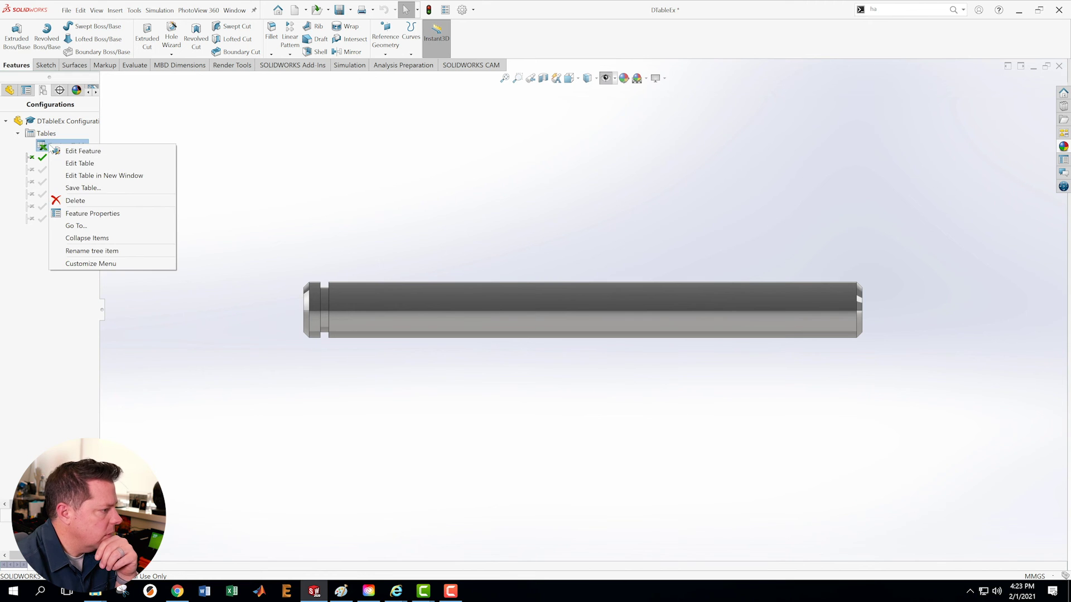
click(83, 163)
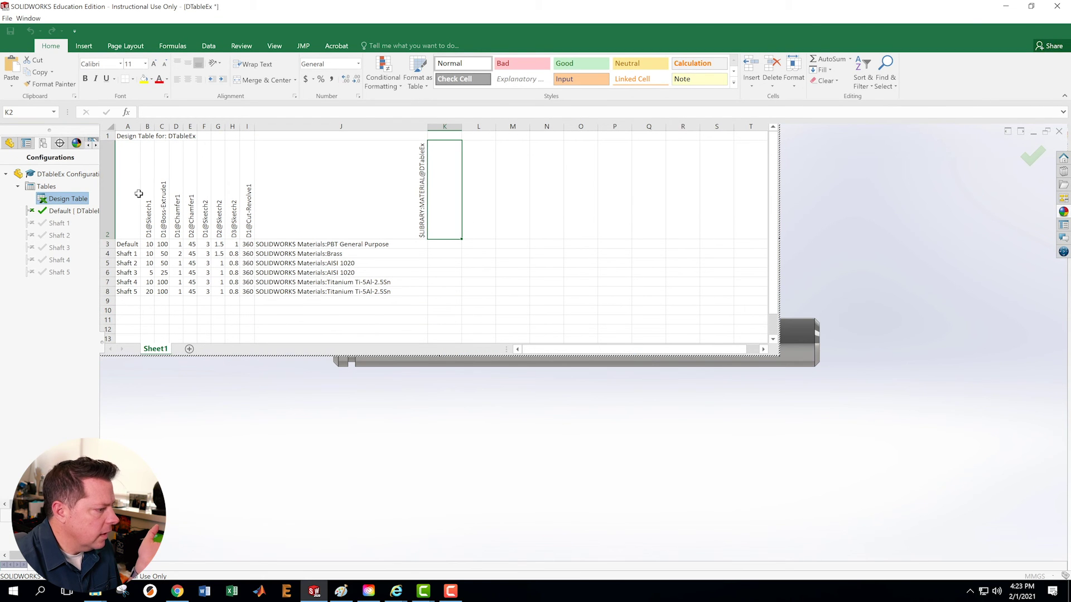
click(177, 253)
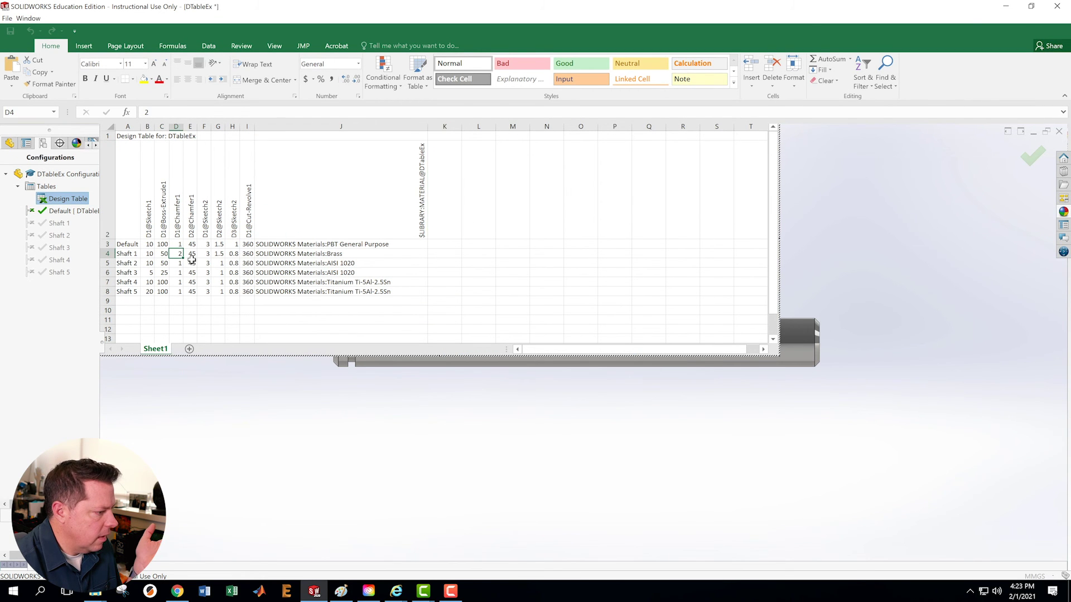
click(176, 244)
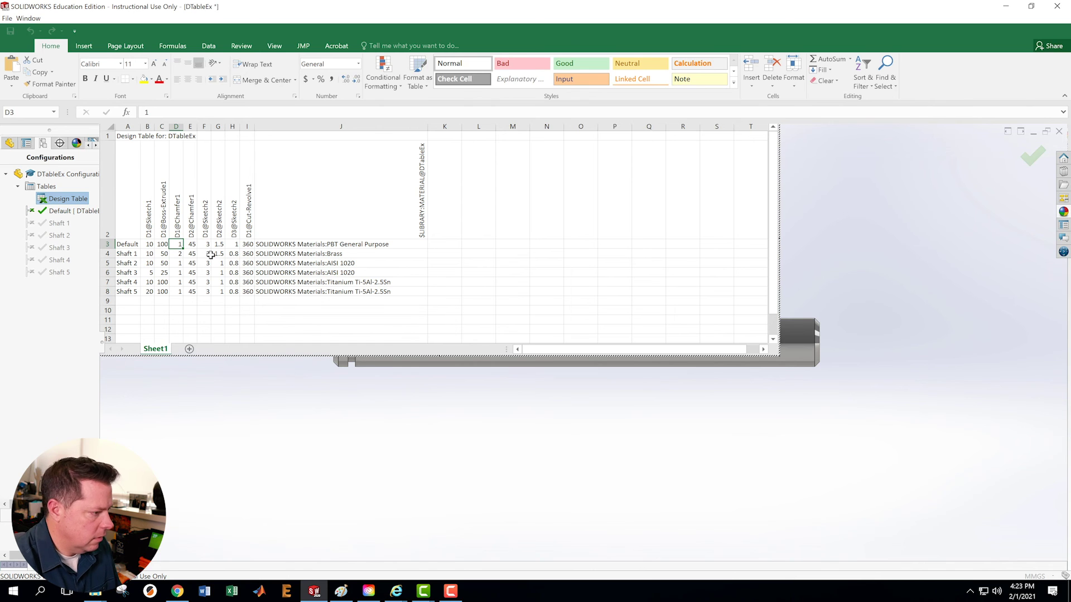
text(2)
key(Return)
text(1)
key(Return)
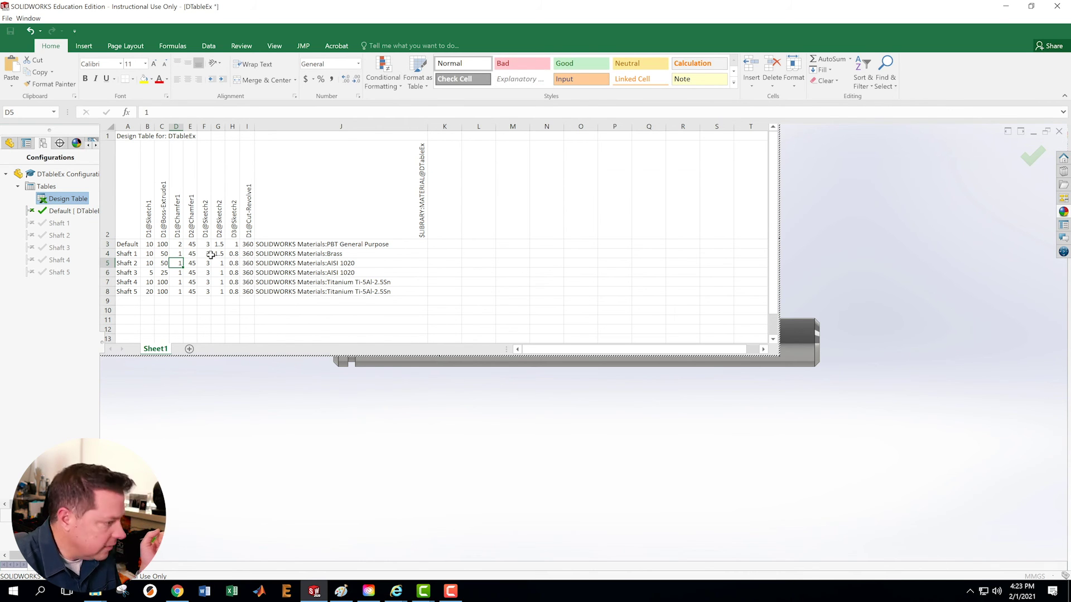
click(329, 414)
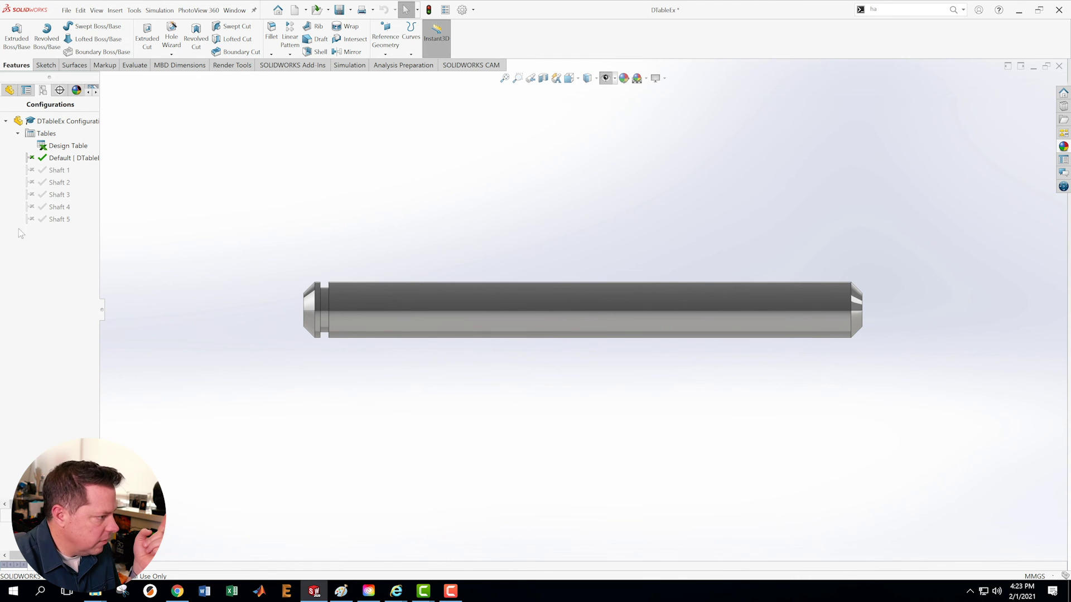
- Activate Shaft 1 and return to the Default configuration to check the chamfer size on each
click(50, 172)
double_click(49, 171)
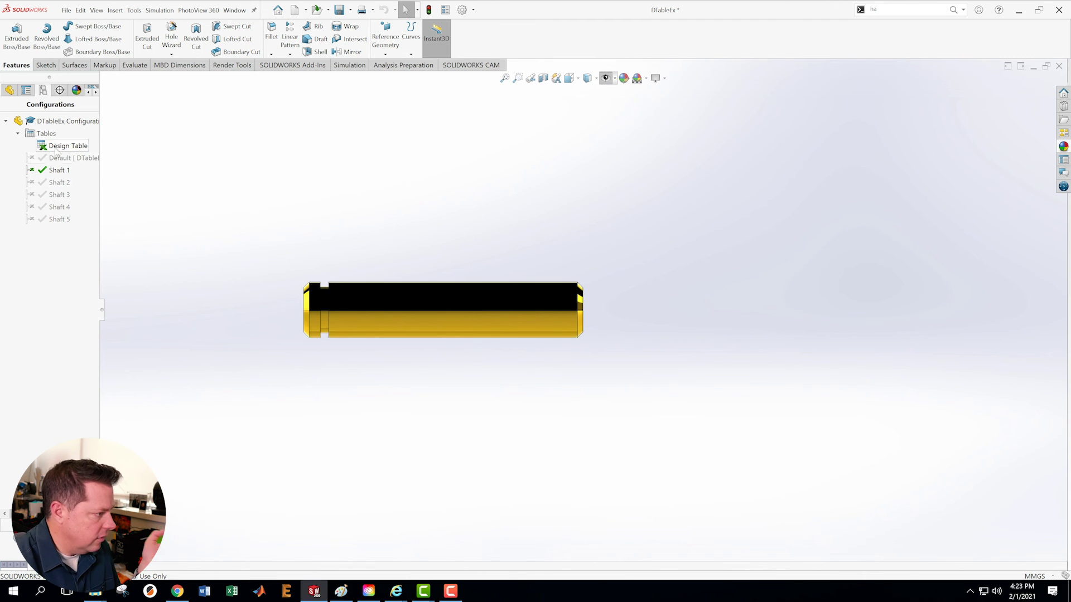
double_click(46, 158)
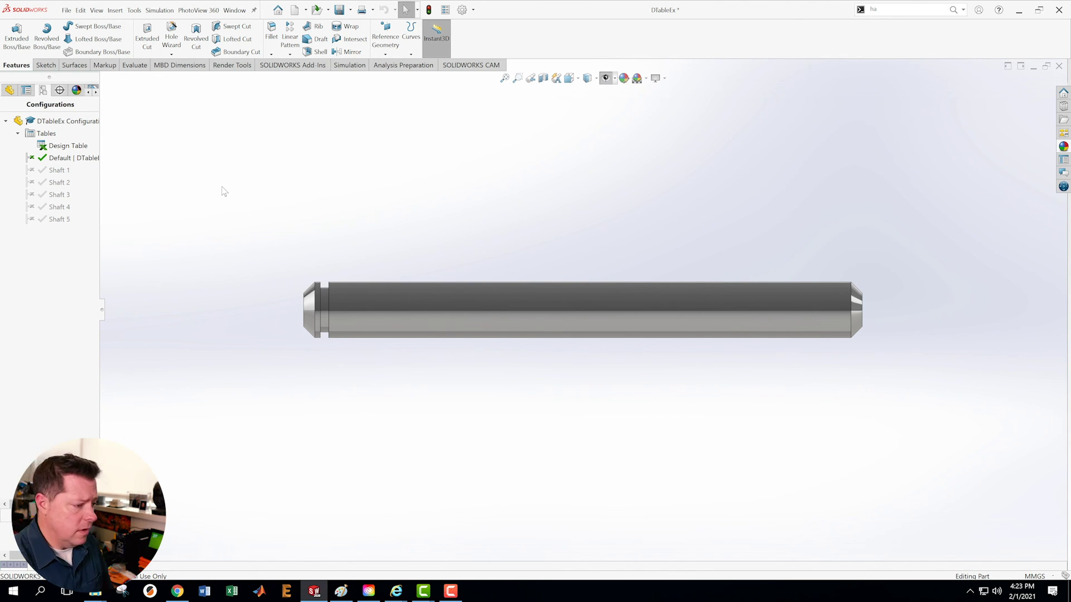
- Edit the design table to add a $state@Cut-Revolve1 column header after the material column, and apply the change
right_click(55, 147)
click(78, 167)
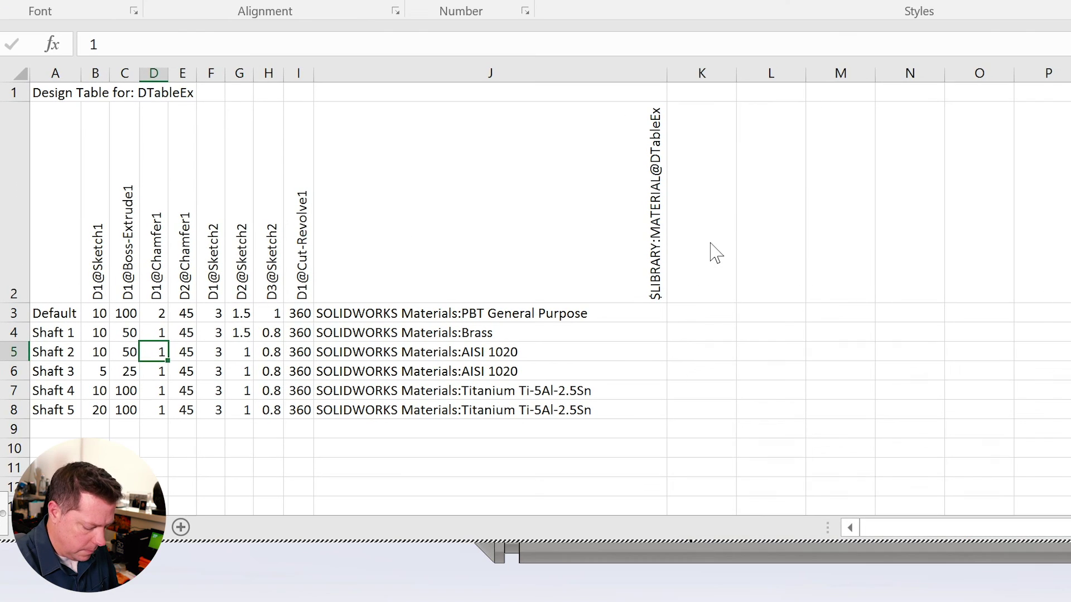
click(709, 228)
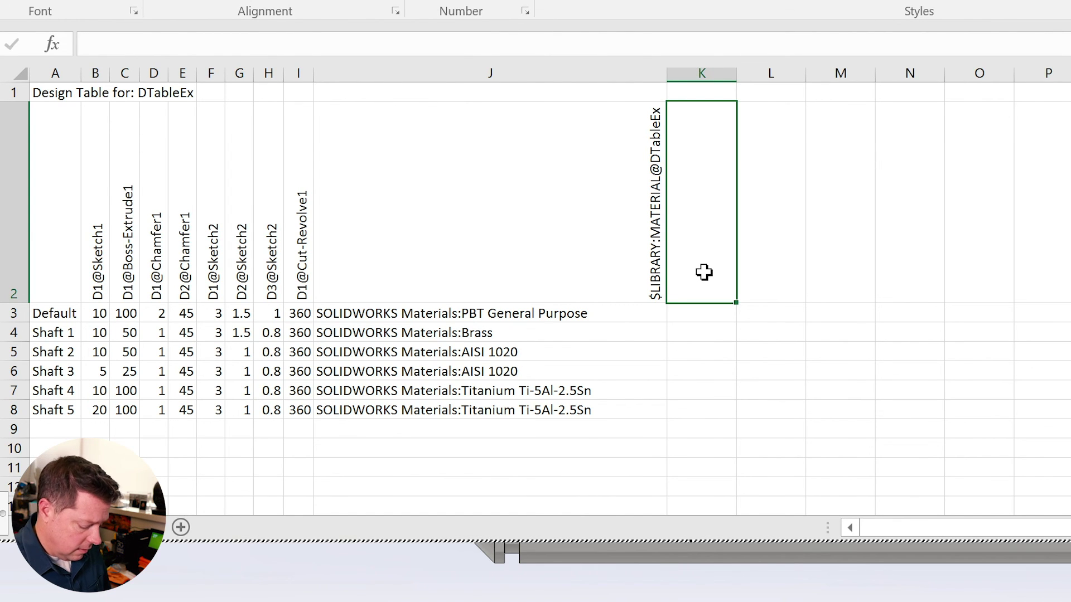
text($state)
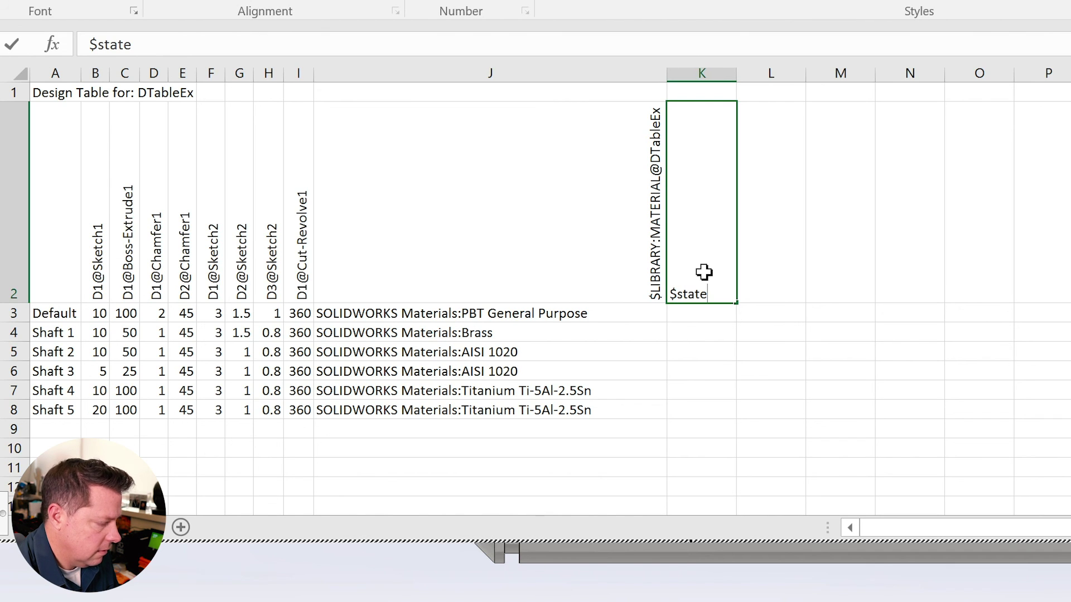
text(@)
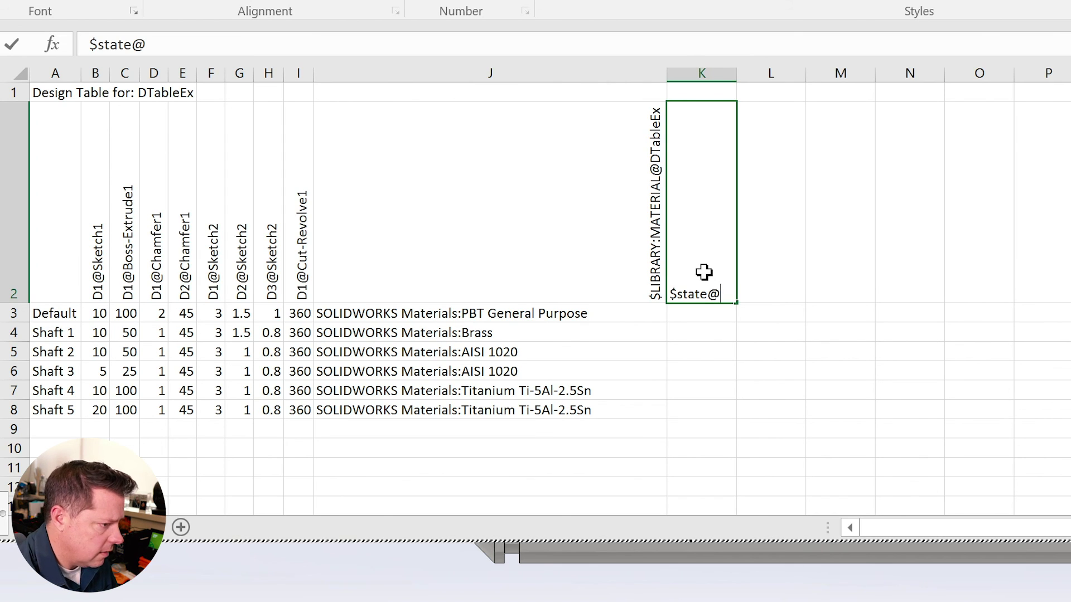
text(Cut-)
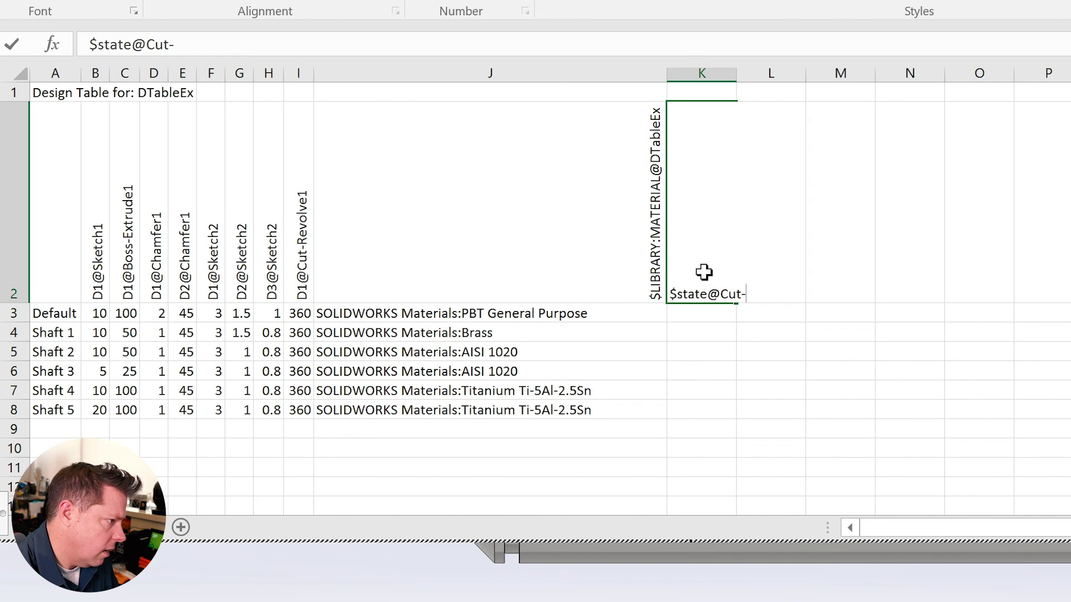
text(Revol)
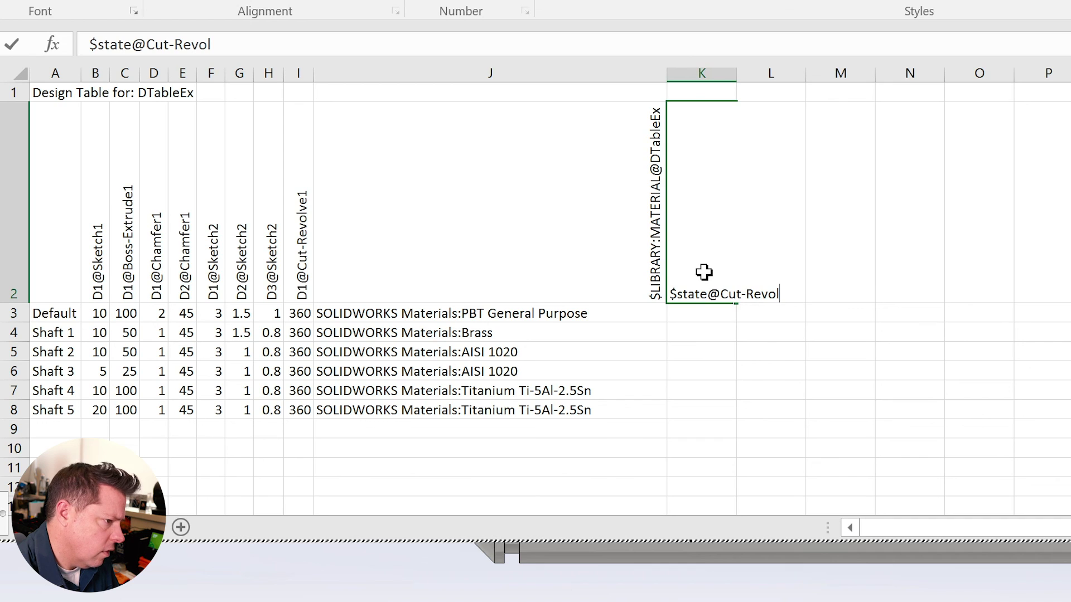
text(ve1)
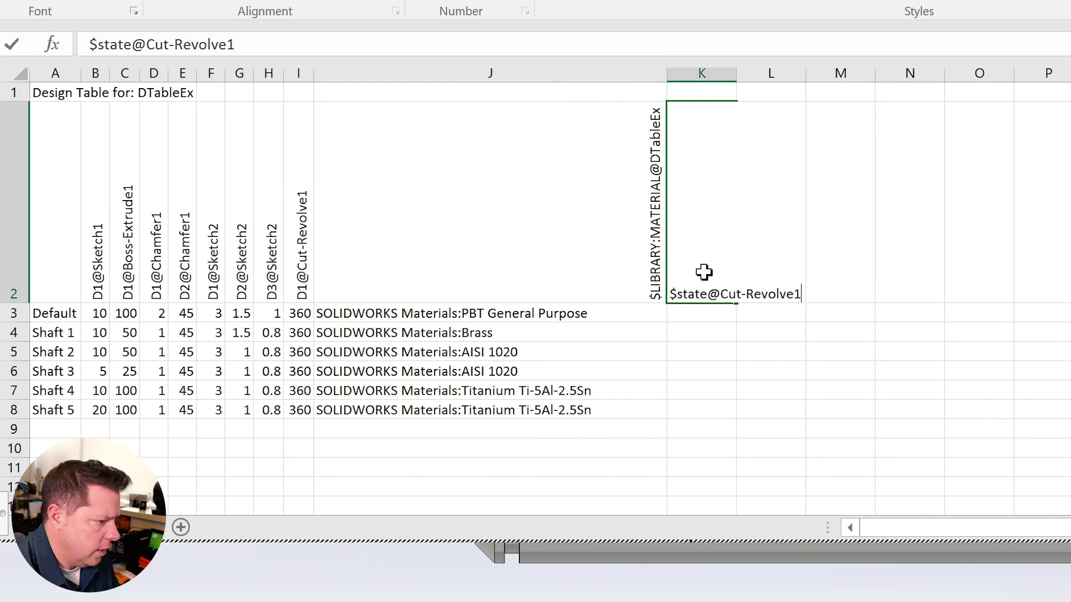
key(Return)
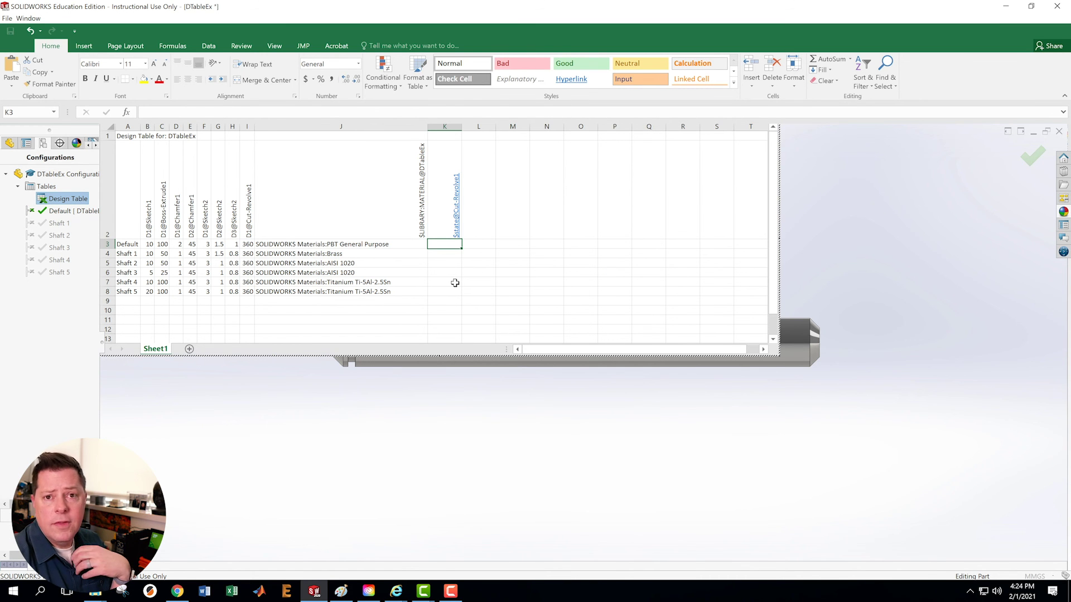
click(848, 251)
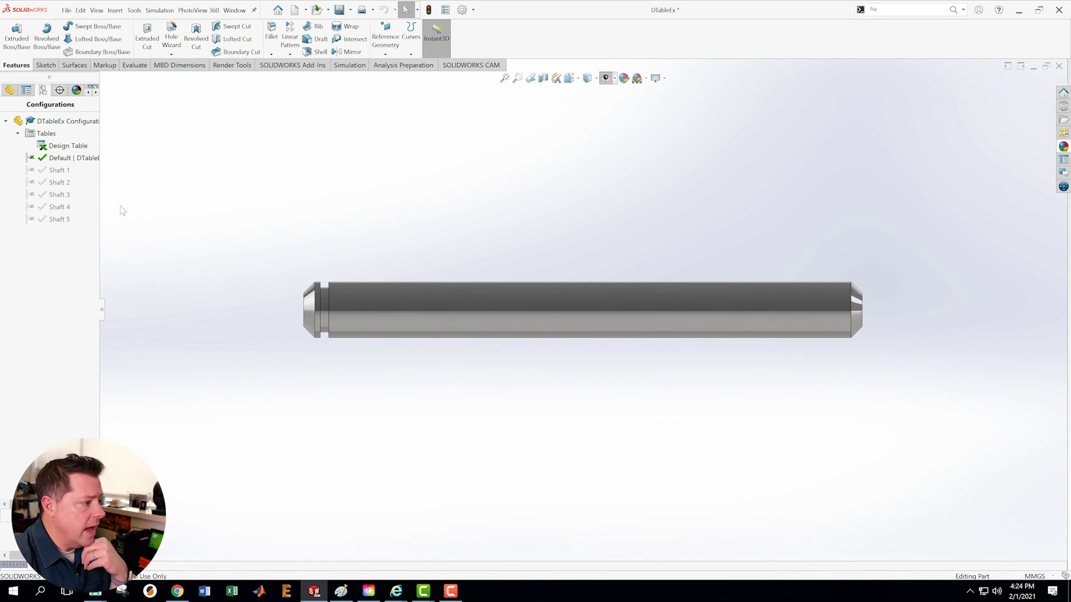
- Reopen the design table, set the Cut-Revolve1 state to S for Shaft 1 and Shaft 3, and apply the changes
right_click(60, 147)
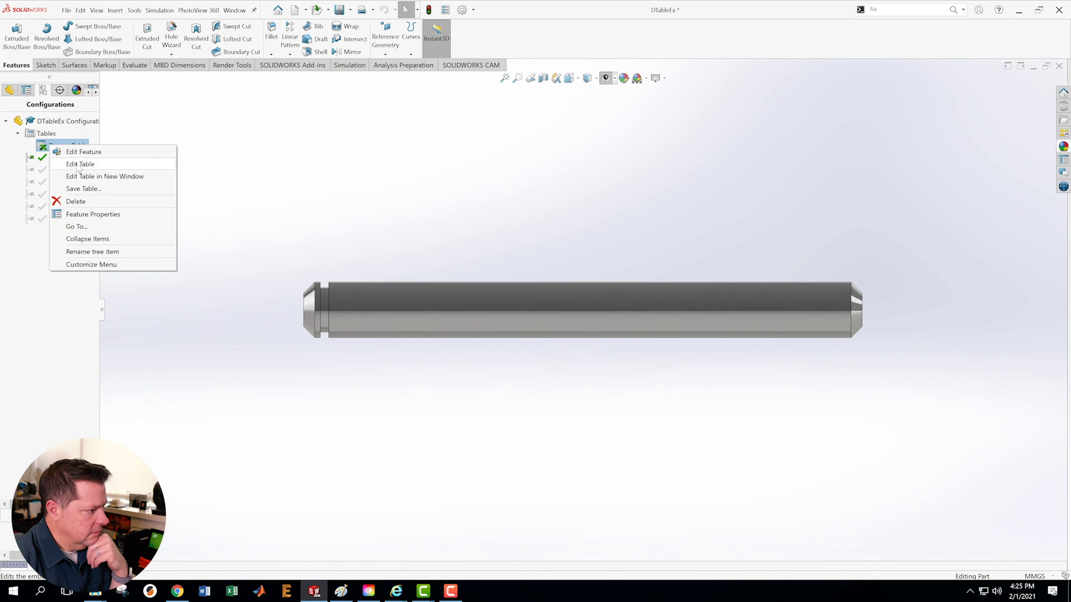
click(75, 164)
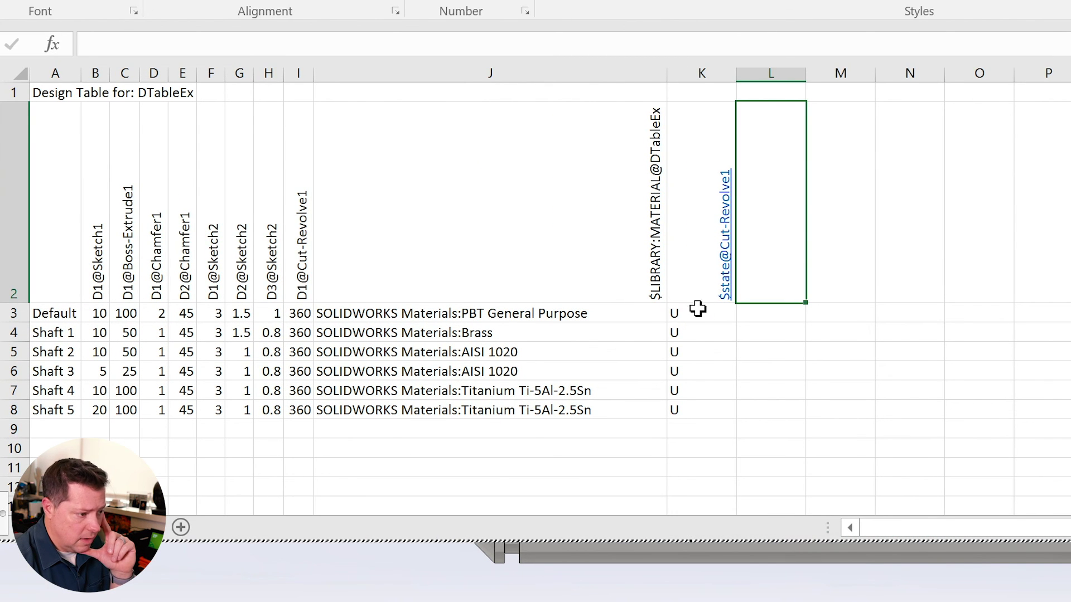
click(797, 385)
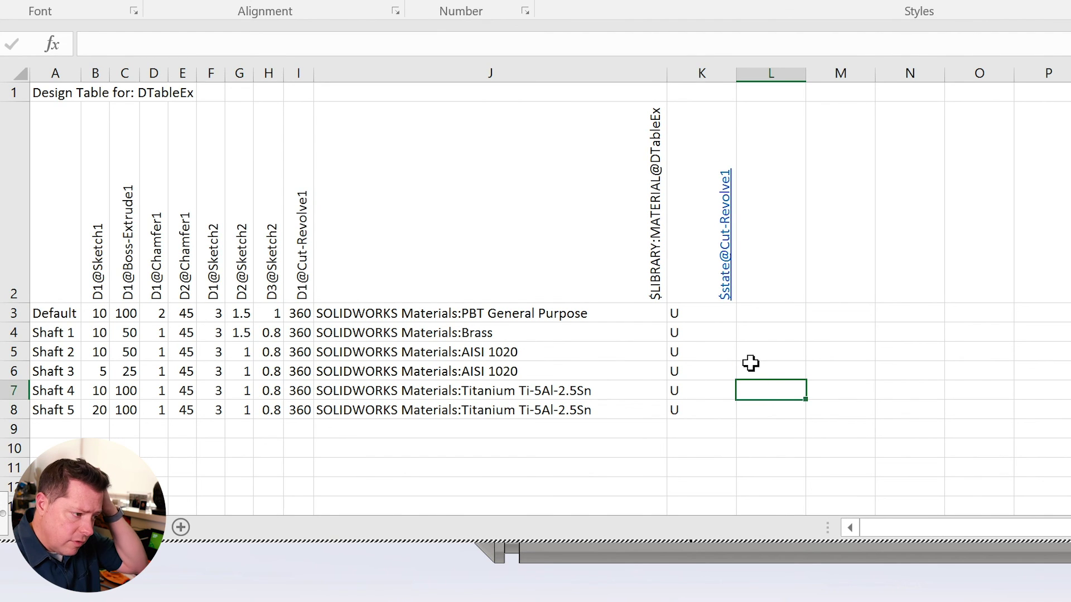
click(715, 333)
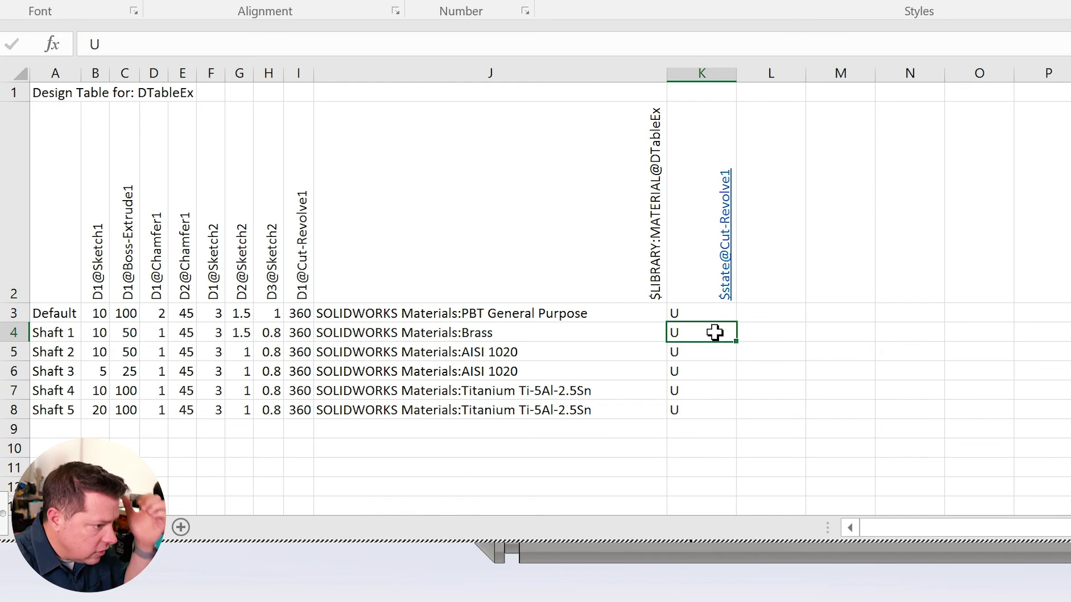
text(S)
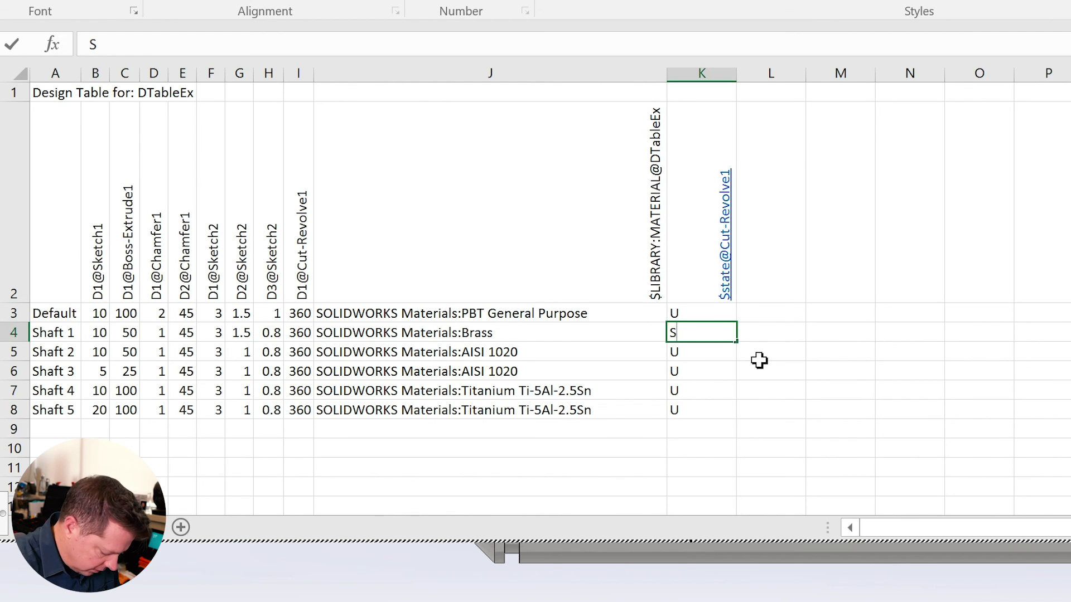
click(688, 372)
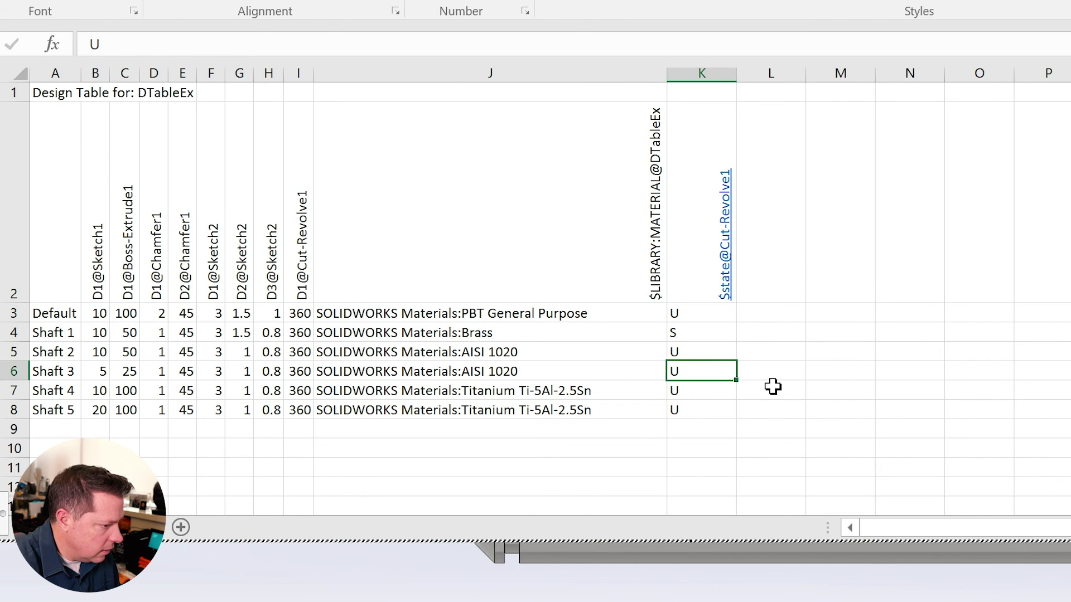
text(S)
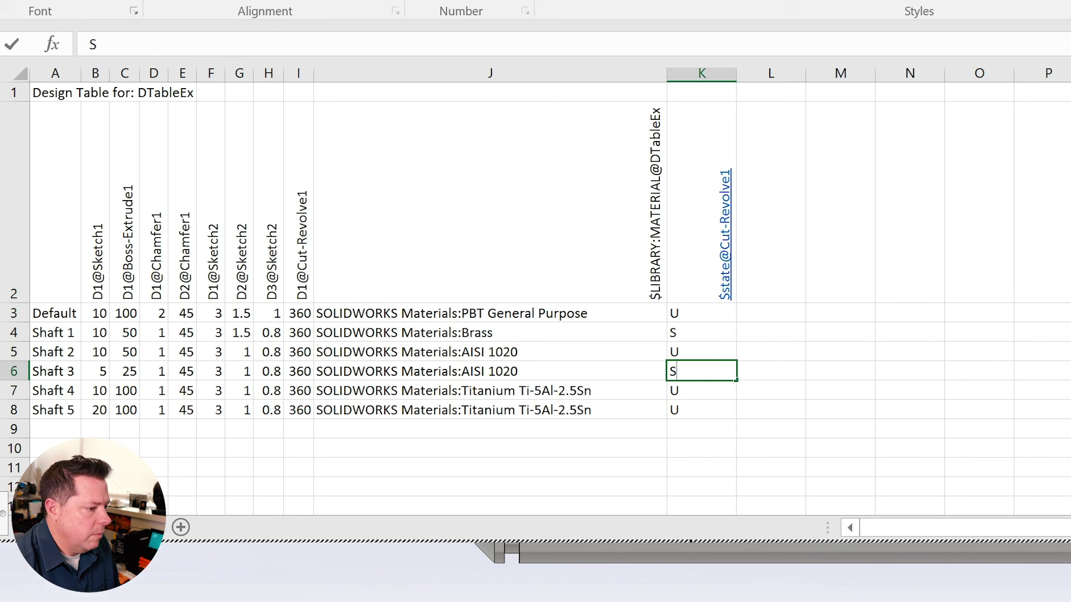
click(506, 446)
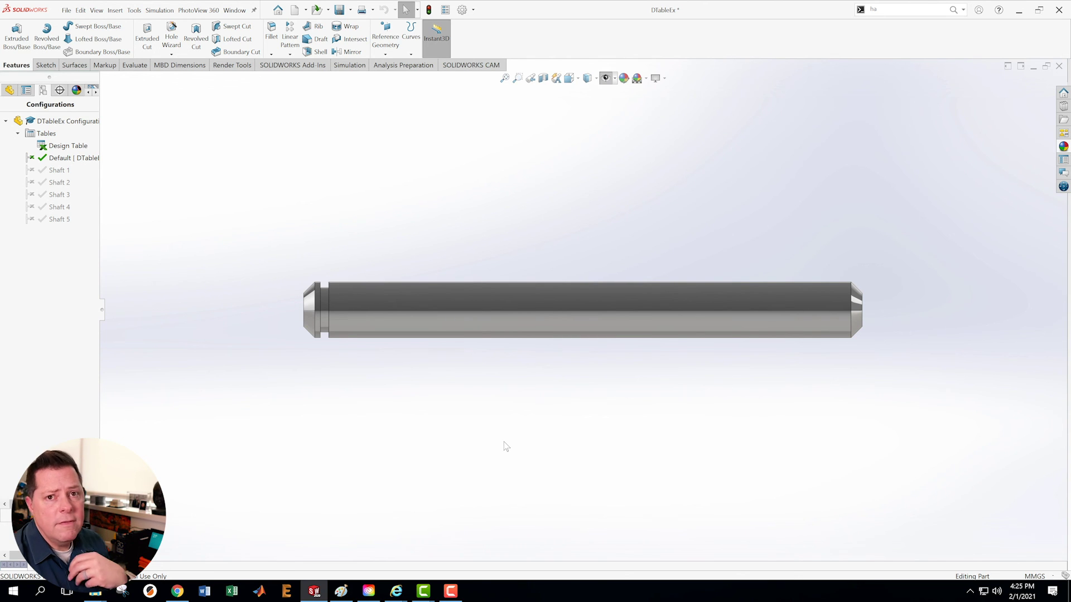
- Activate Shaft 1 through Shaft 5 in turn to check on which configurations the groove is suppressed
double_click(58, 170)
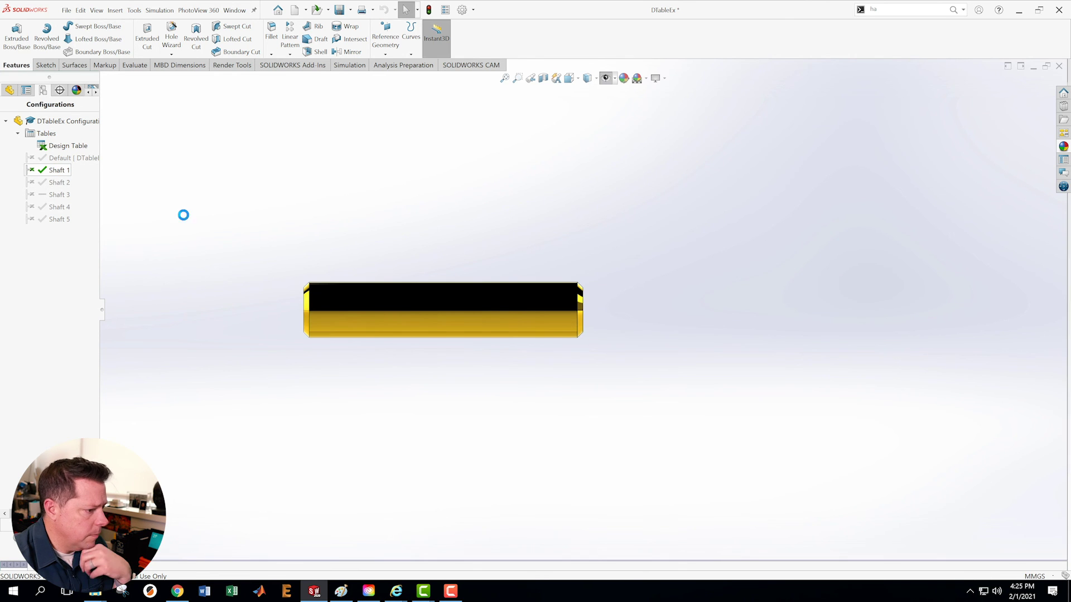
scroll(335, 329, down, 5)
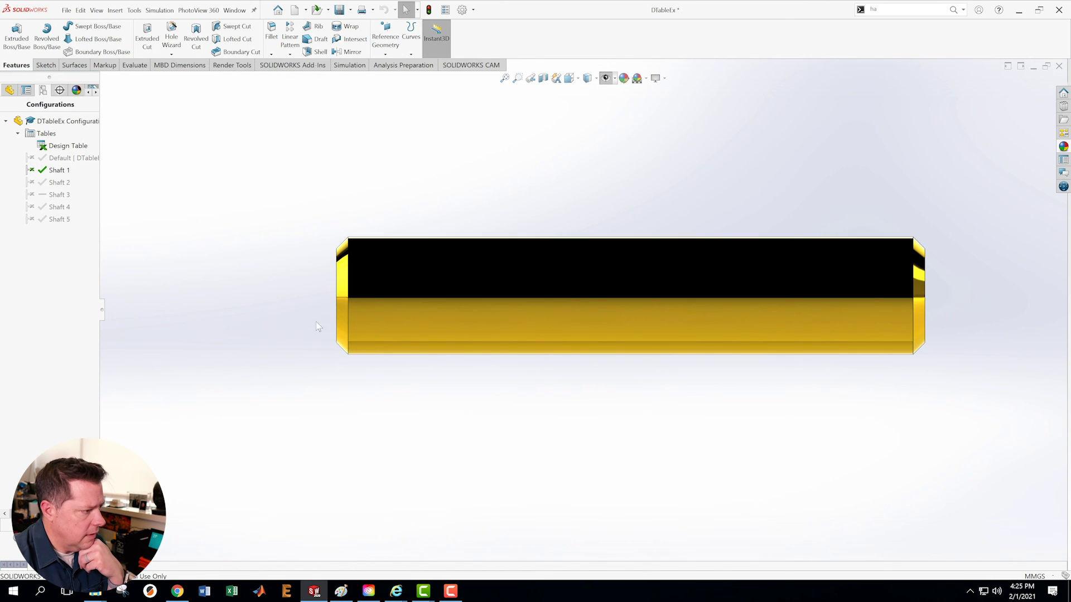
double_click(58, 183)
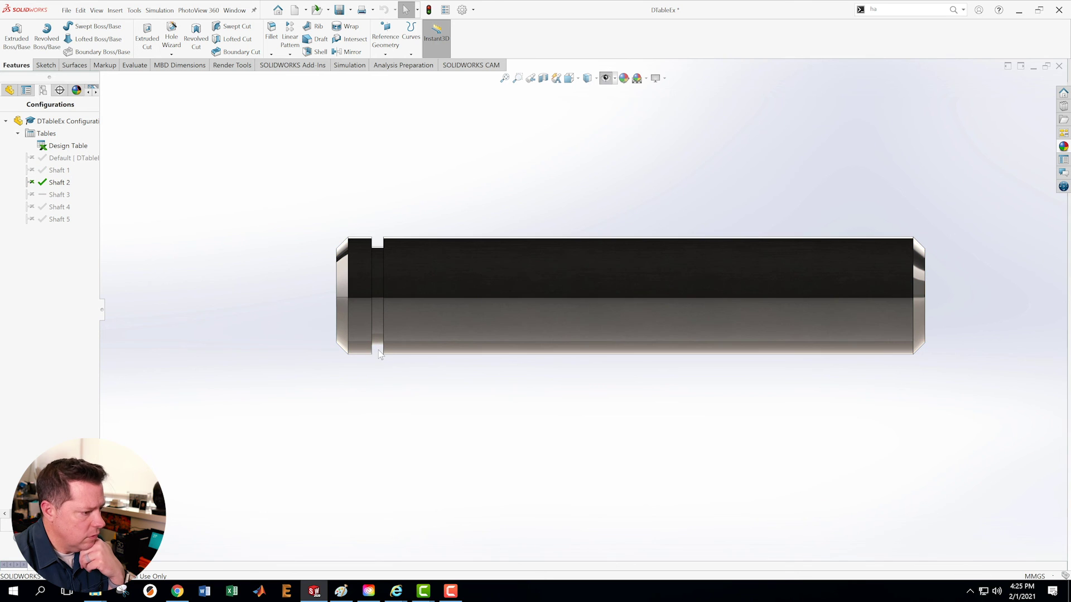
double_click(58, 195)
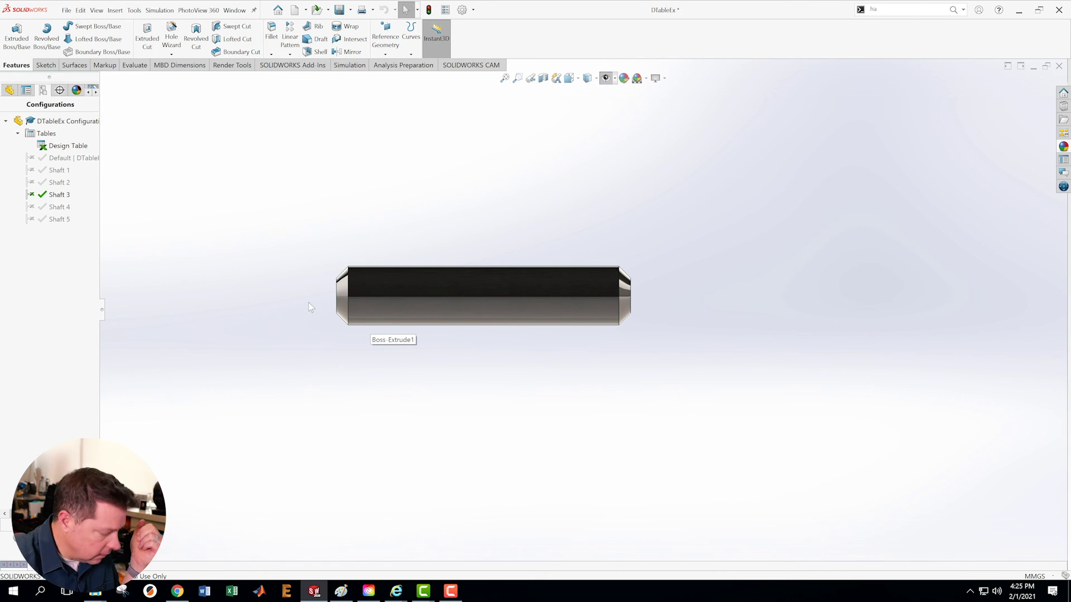
click(46, 211)
double_click(46, 212)
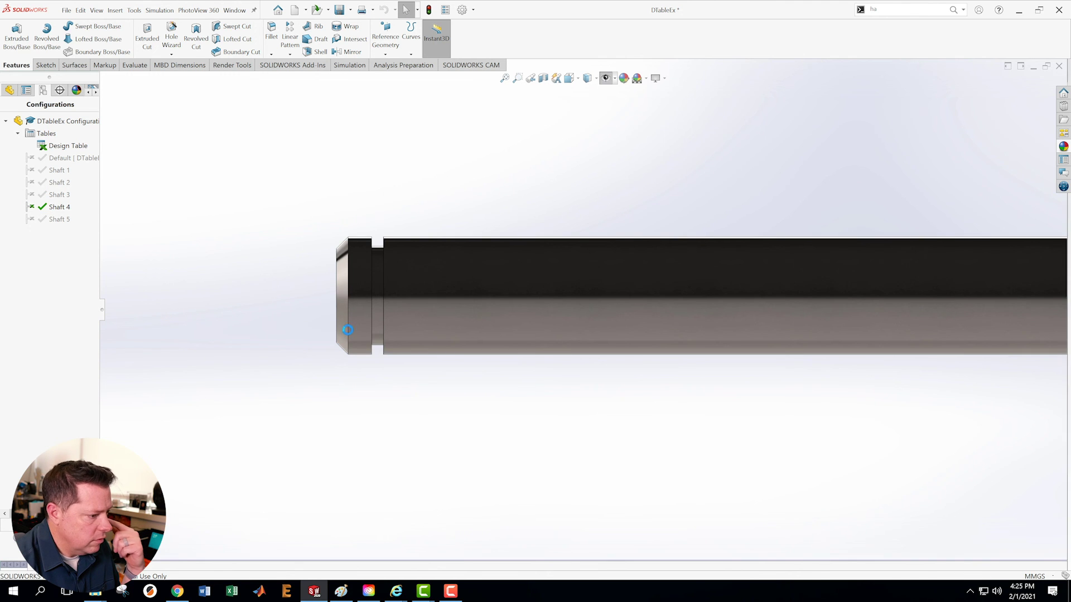
double_click(44, 218)
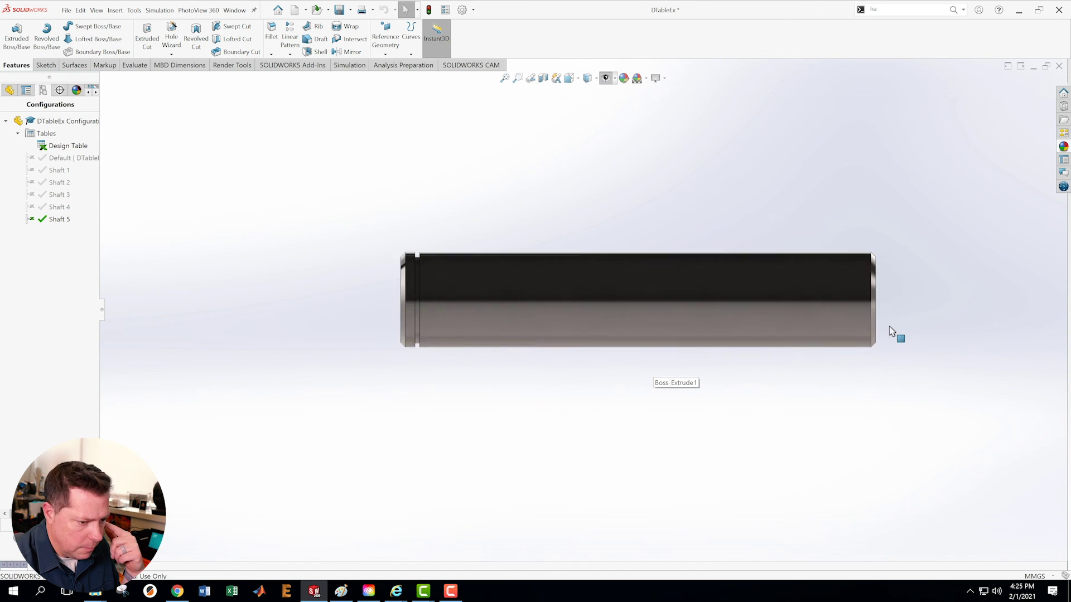
scroll(631, 319, up, 1)
scroll(631, 320, down, 1)
scroll(679, 258, down, 1)
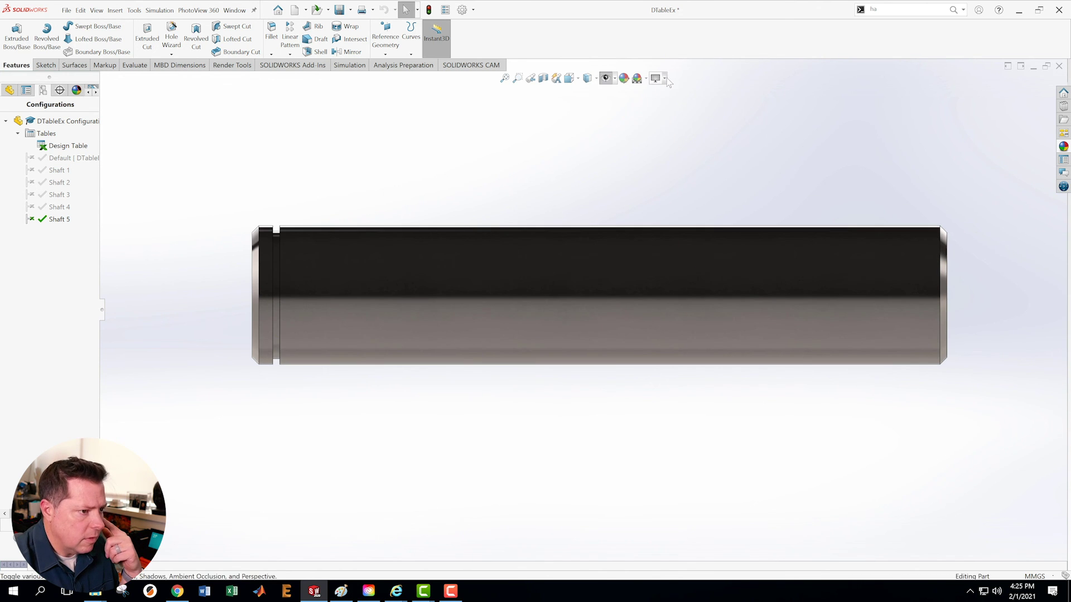
- Turn off RealView Graphics so the Shaft 5 model displays with plain shading
click(659, 78)
click(673, 91)
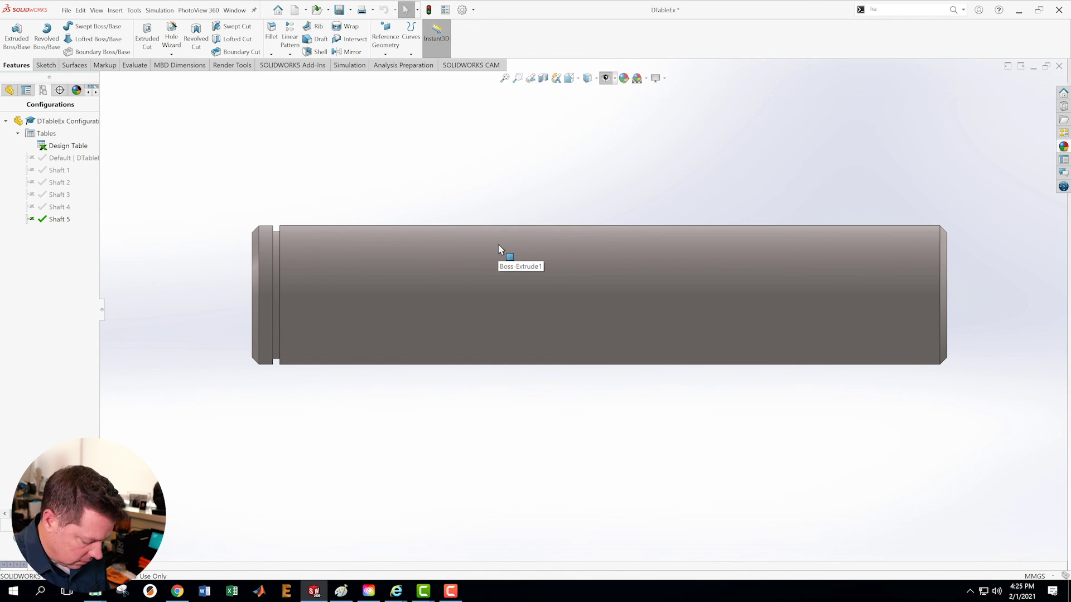
scroll(693, 186, up, 1)
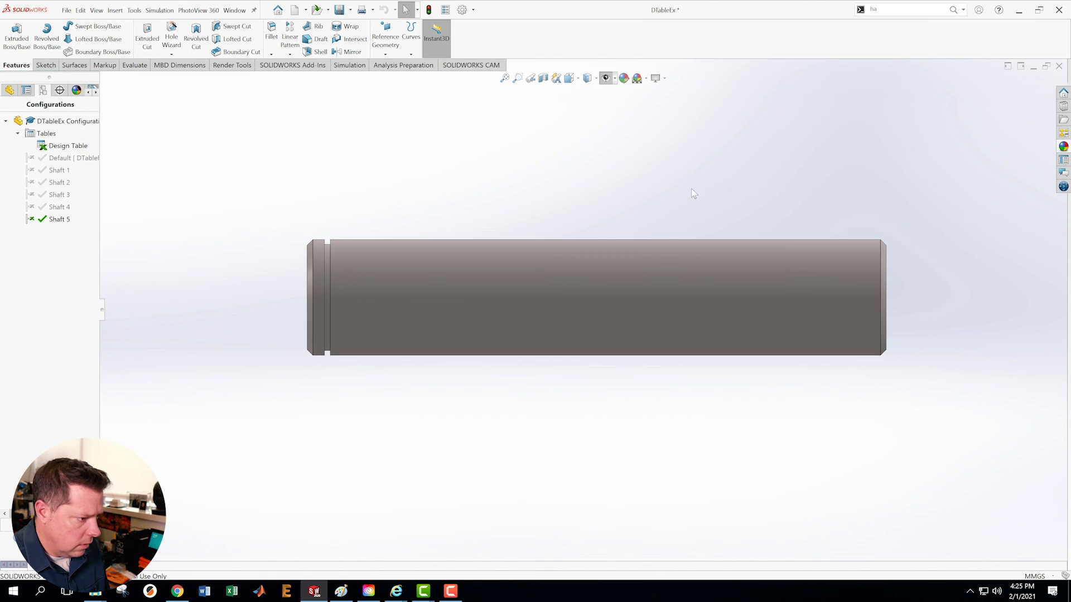
scroll(691, 192, down, 1)
scroll(675, 173, up, 1)
scroll(657, 152, down, 1)
scroll(552, 295, up, 1)
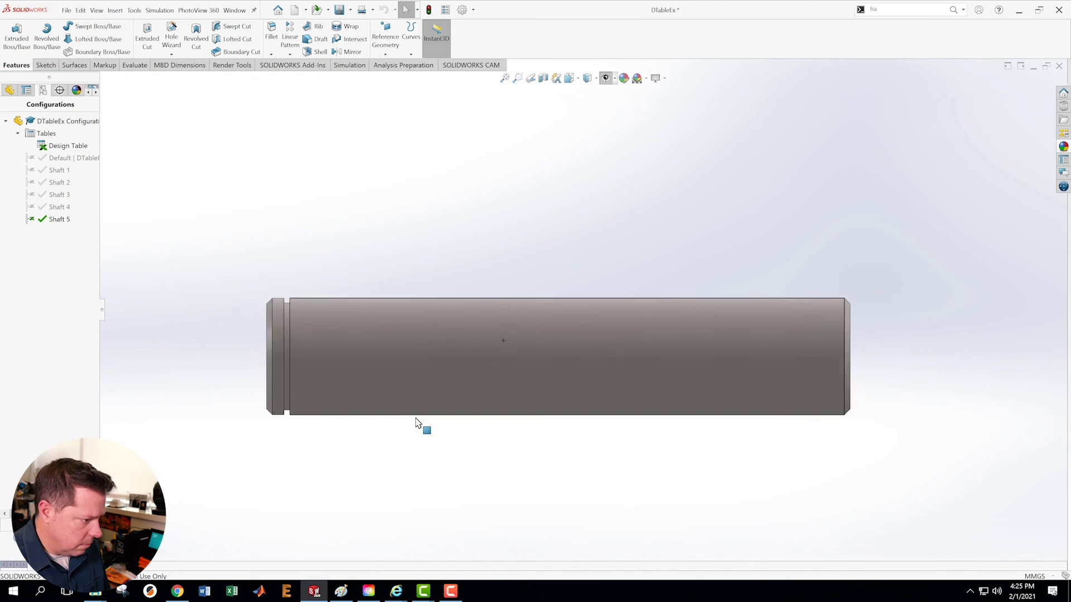
scroll(418, 425, down, 1)
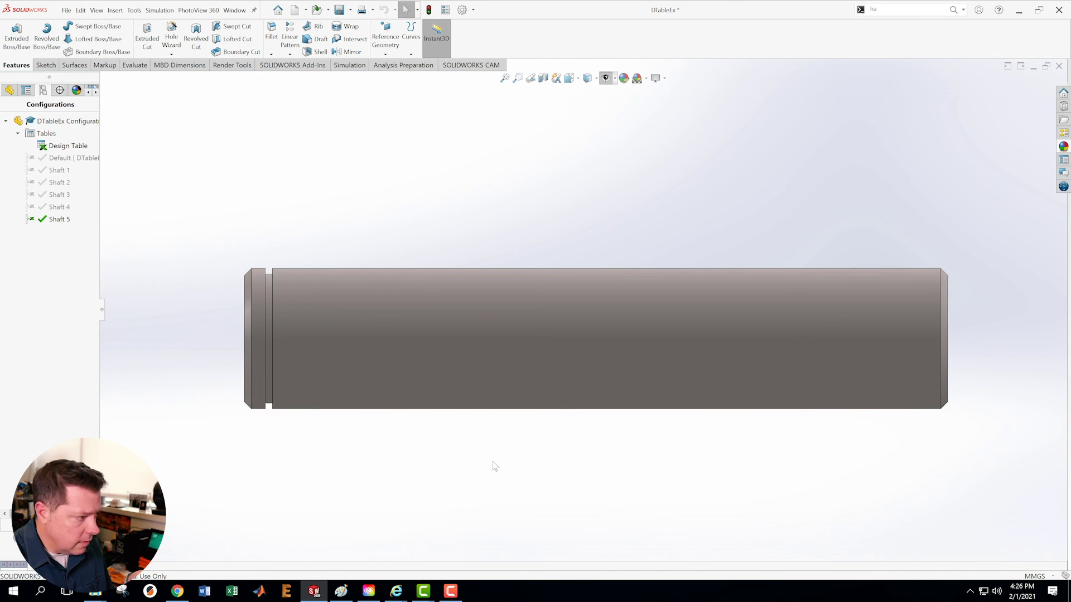
- Activate Shaft 4, Shaft 3, Shaft 2, Shaft 1 and Default in turn to review them, and save the part
double_click(48, 207)
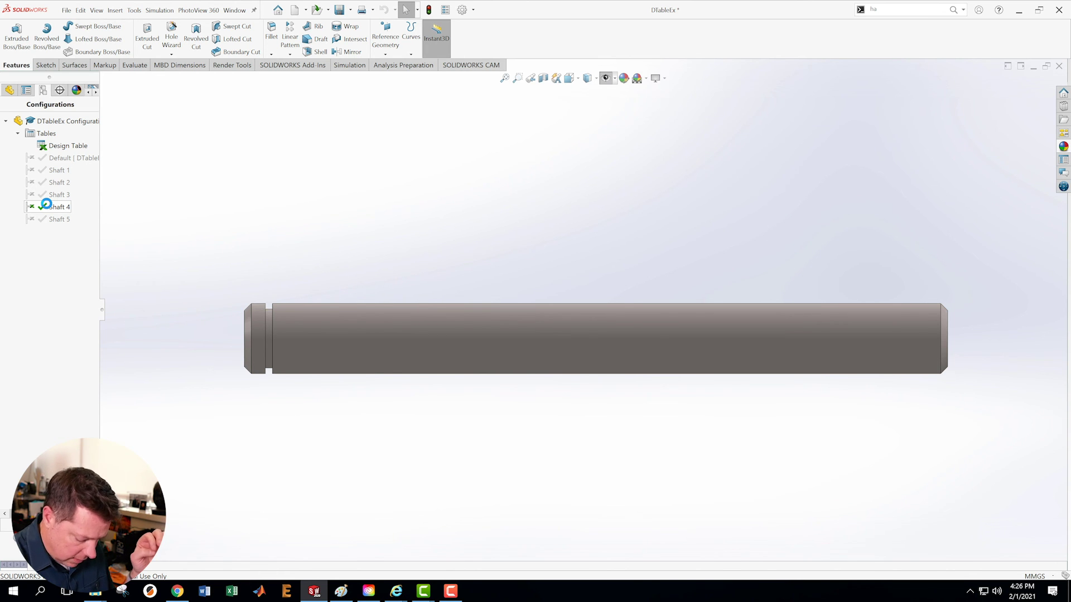
double_click(44, 196)
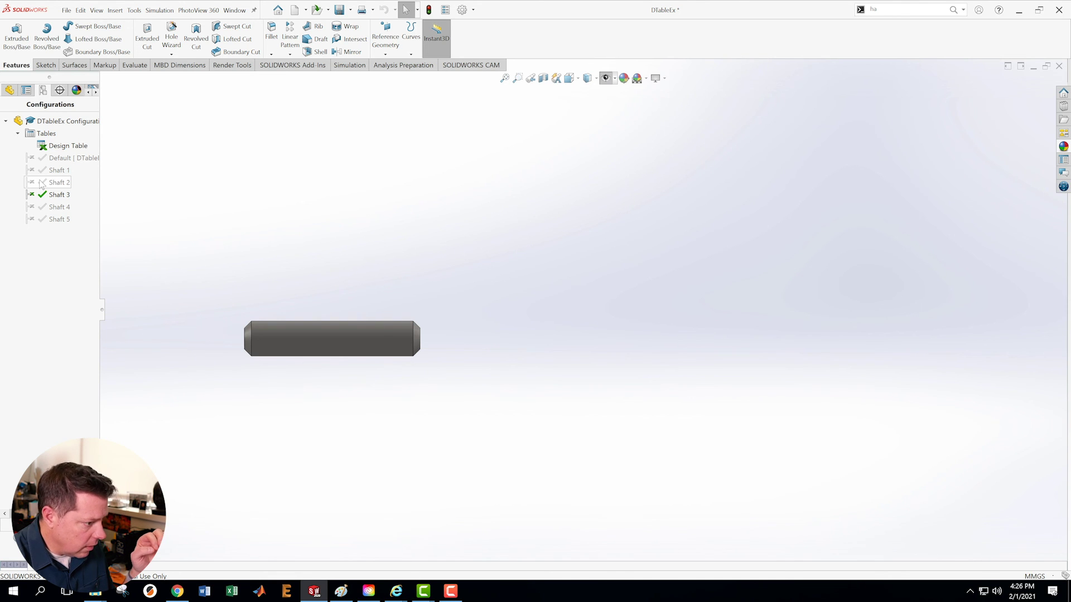
double_click(39, 183)
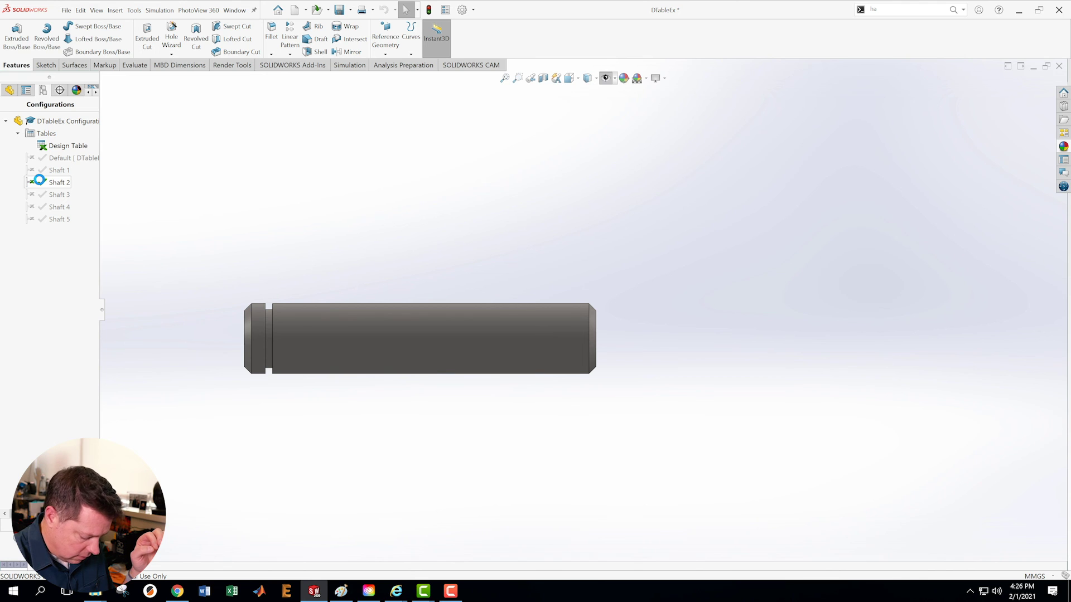
double_click(41, 170)
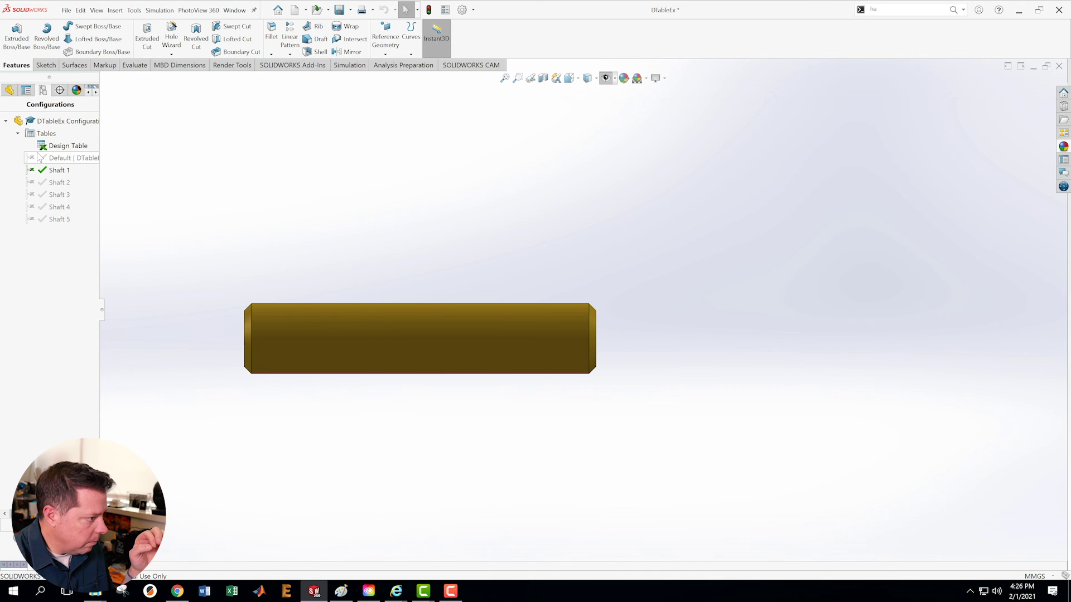
double_click(41, 158)
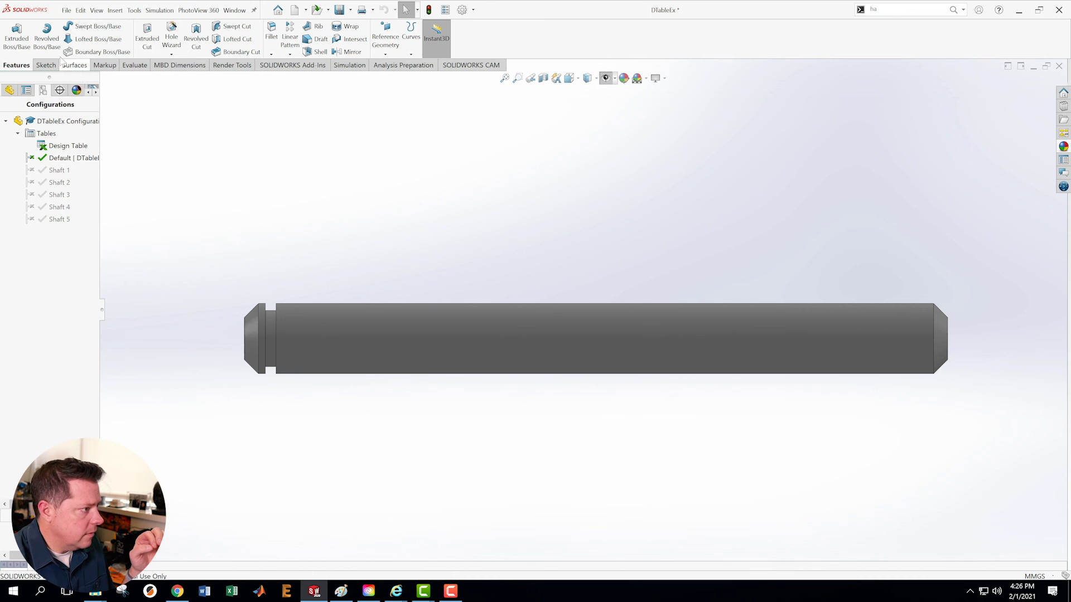
click(66, 10)
click(87, 123)
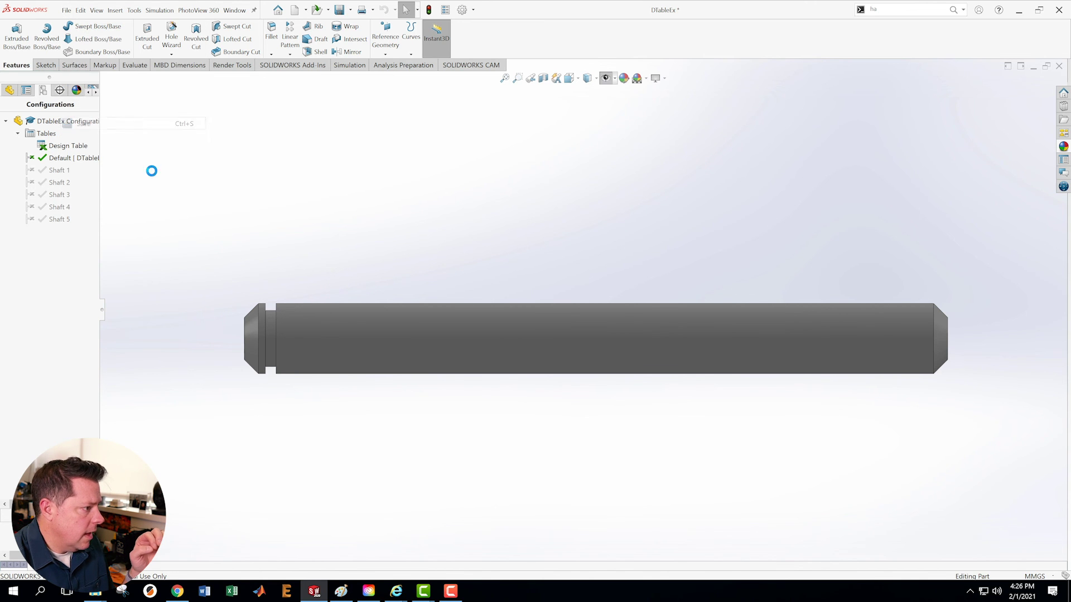